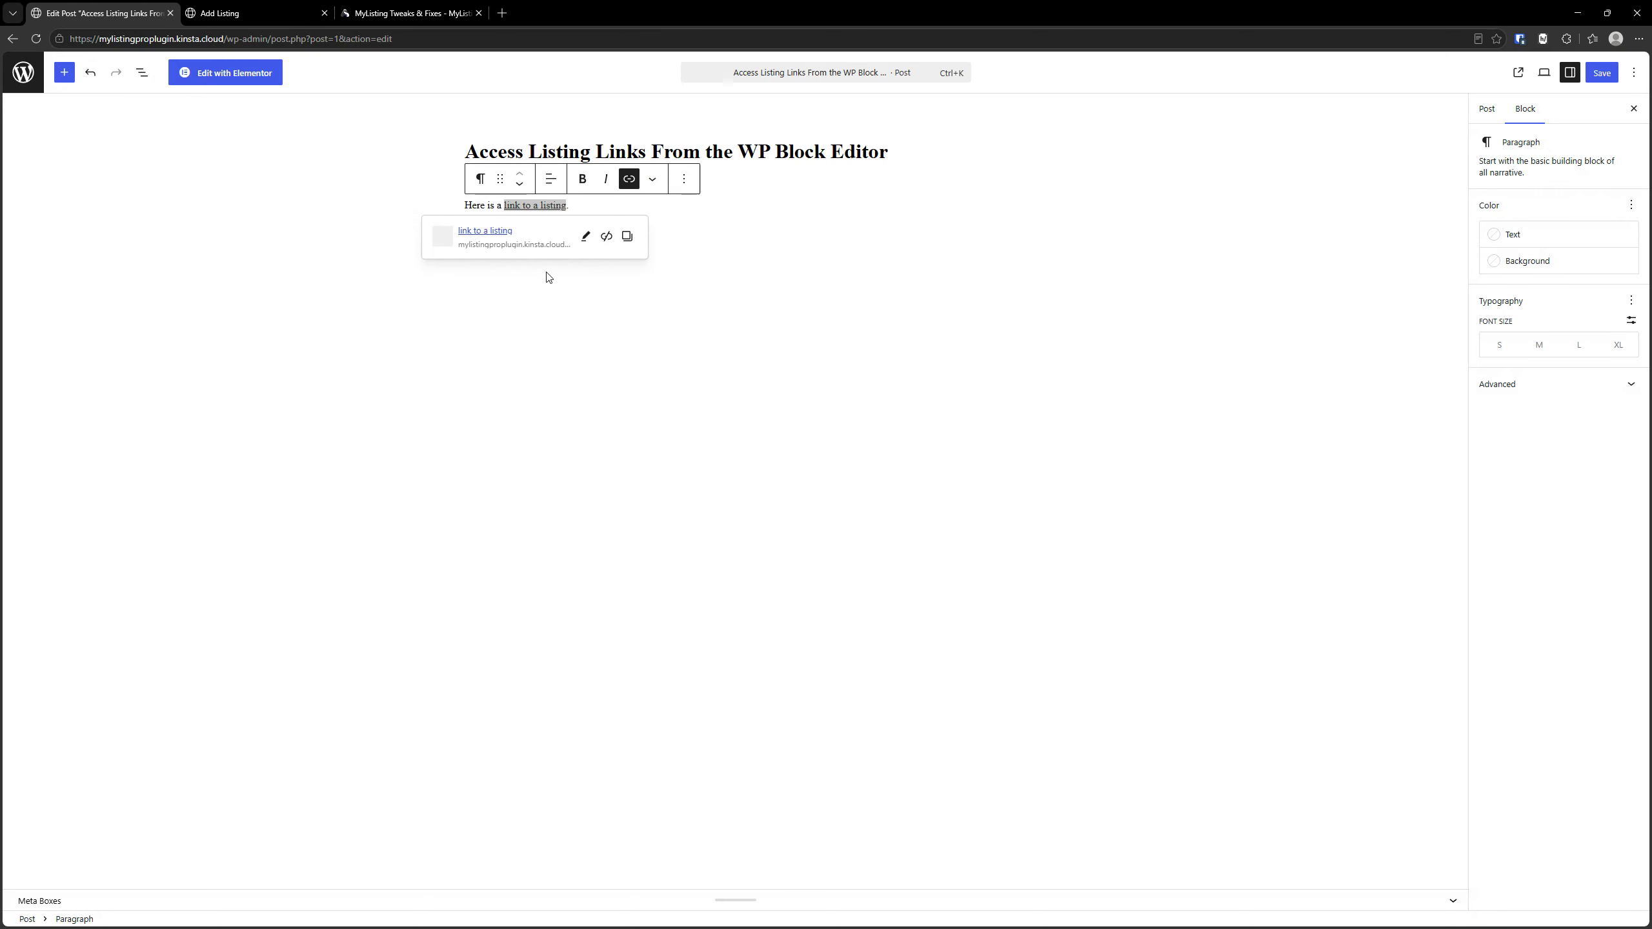
- Save the post, view it on the site, and open the listing linked in its text
{"action": "left_click", "coordinate": [1601, 73]}
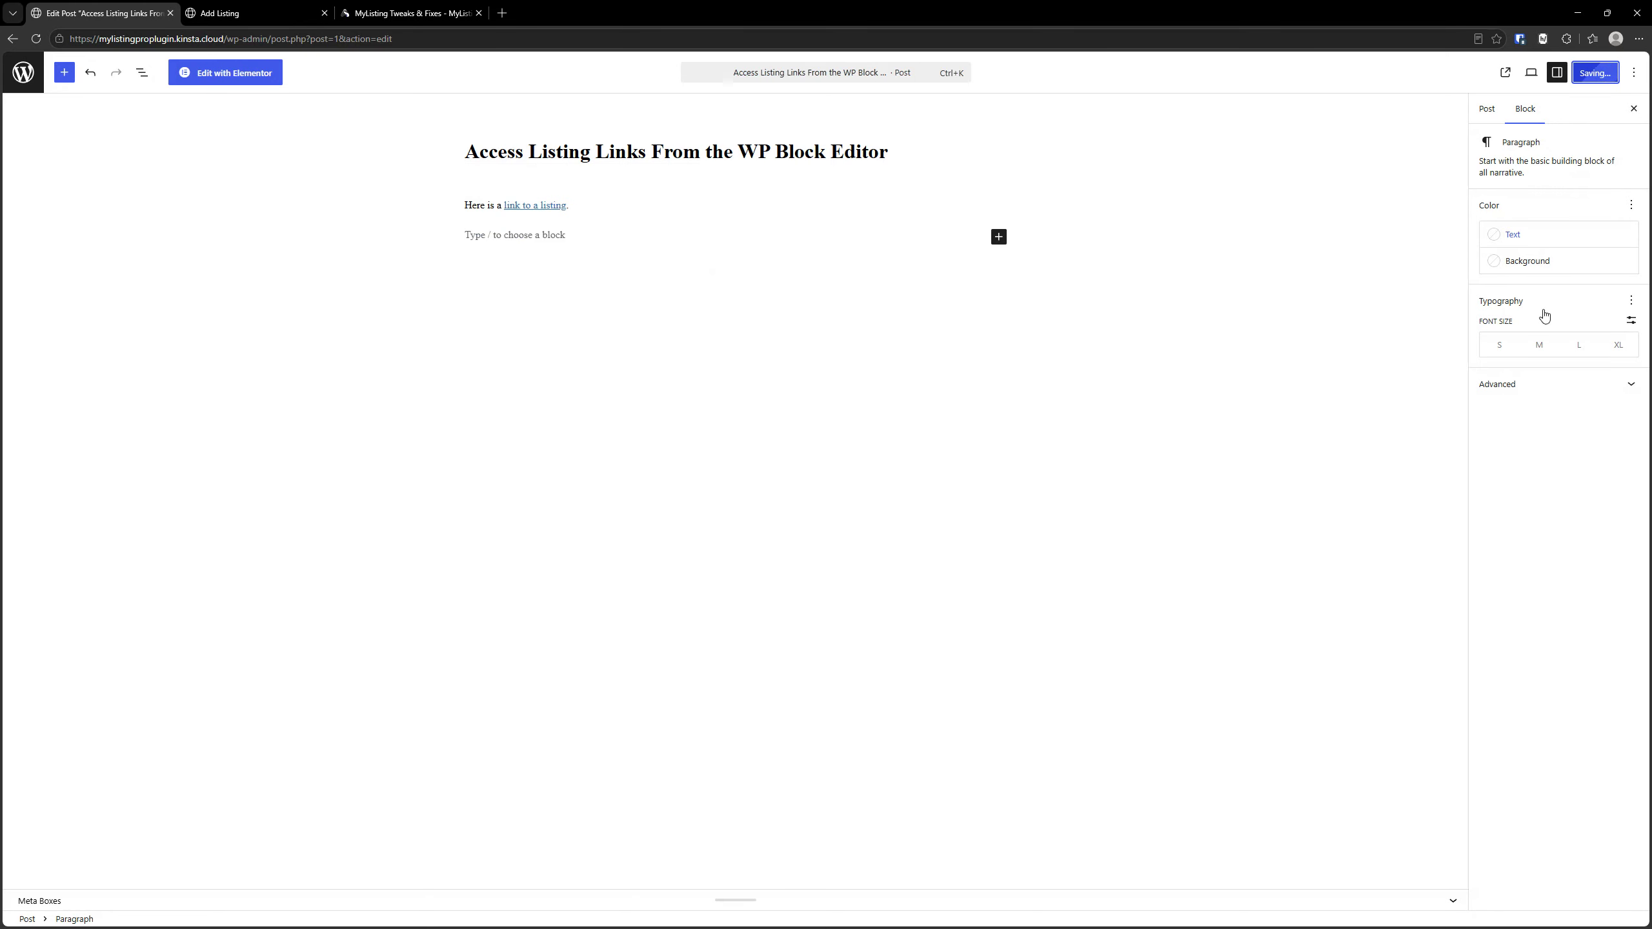
{"action": "left_click", "coordinate": [1516, 73]}
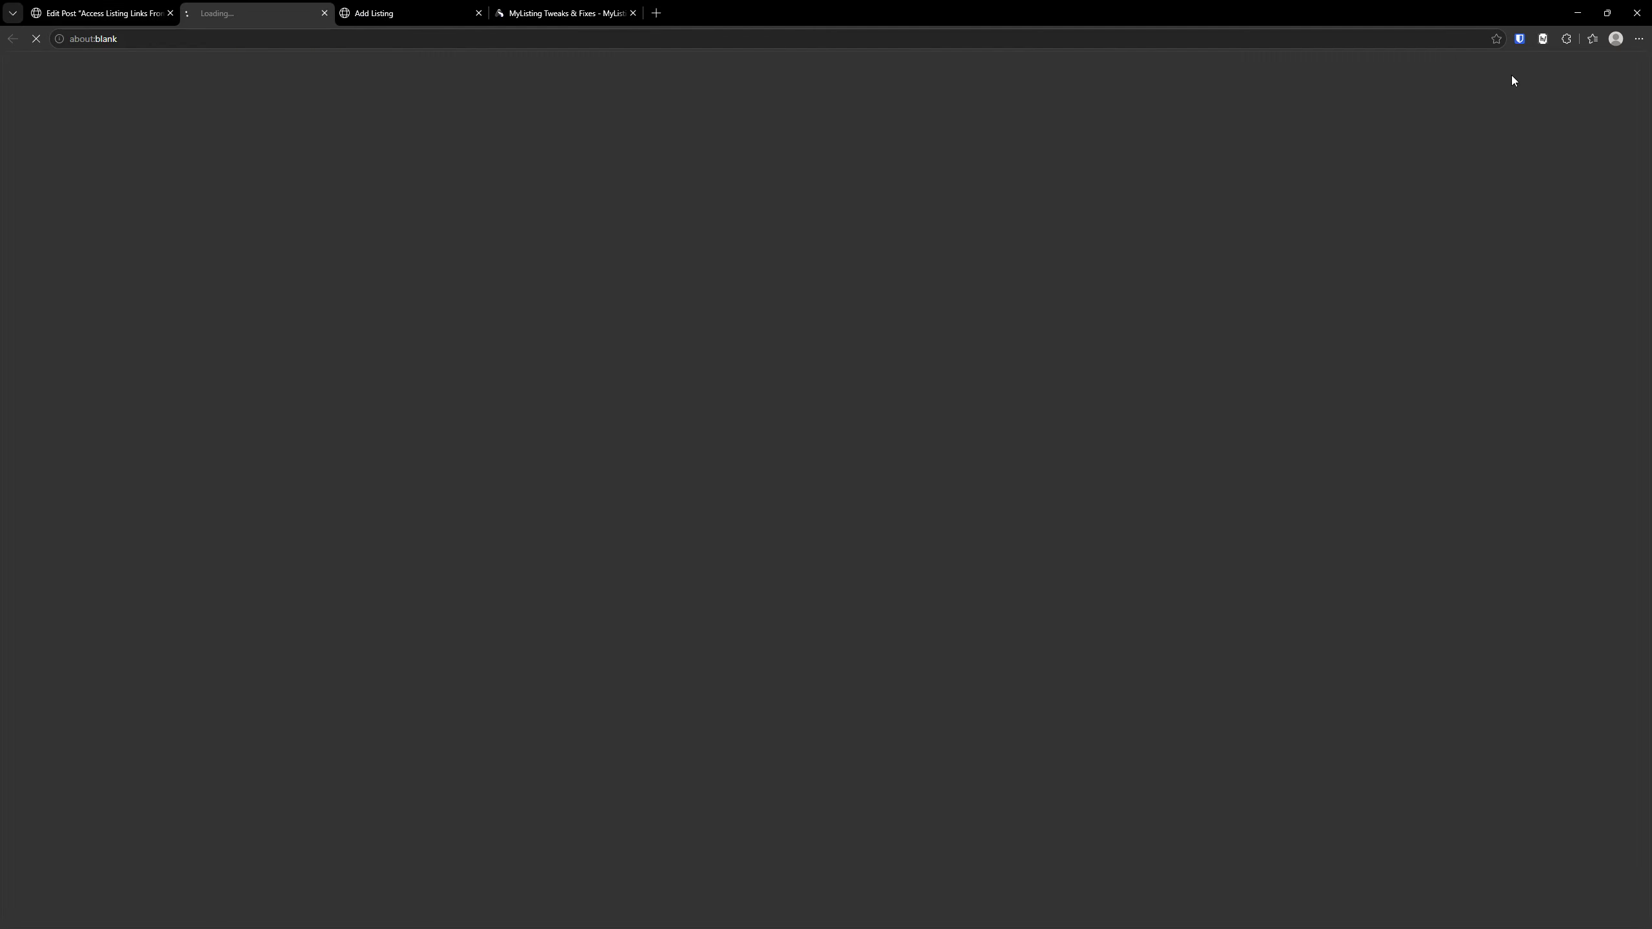
{"action": "left_click", "coordinate": [664, 284]}
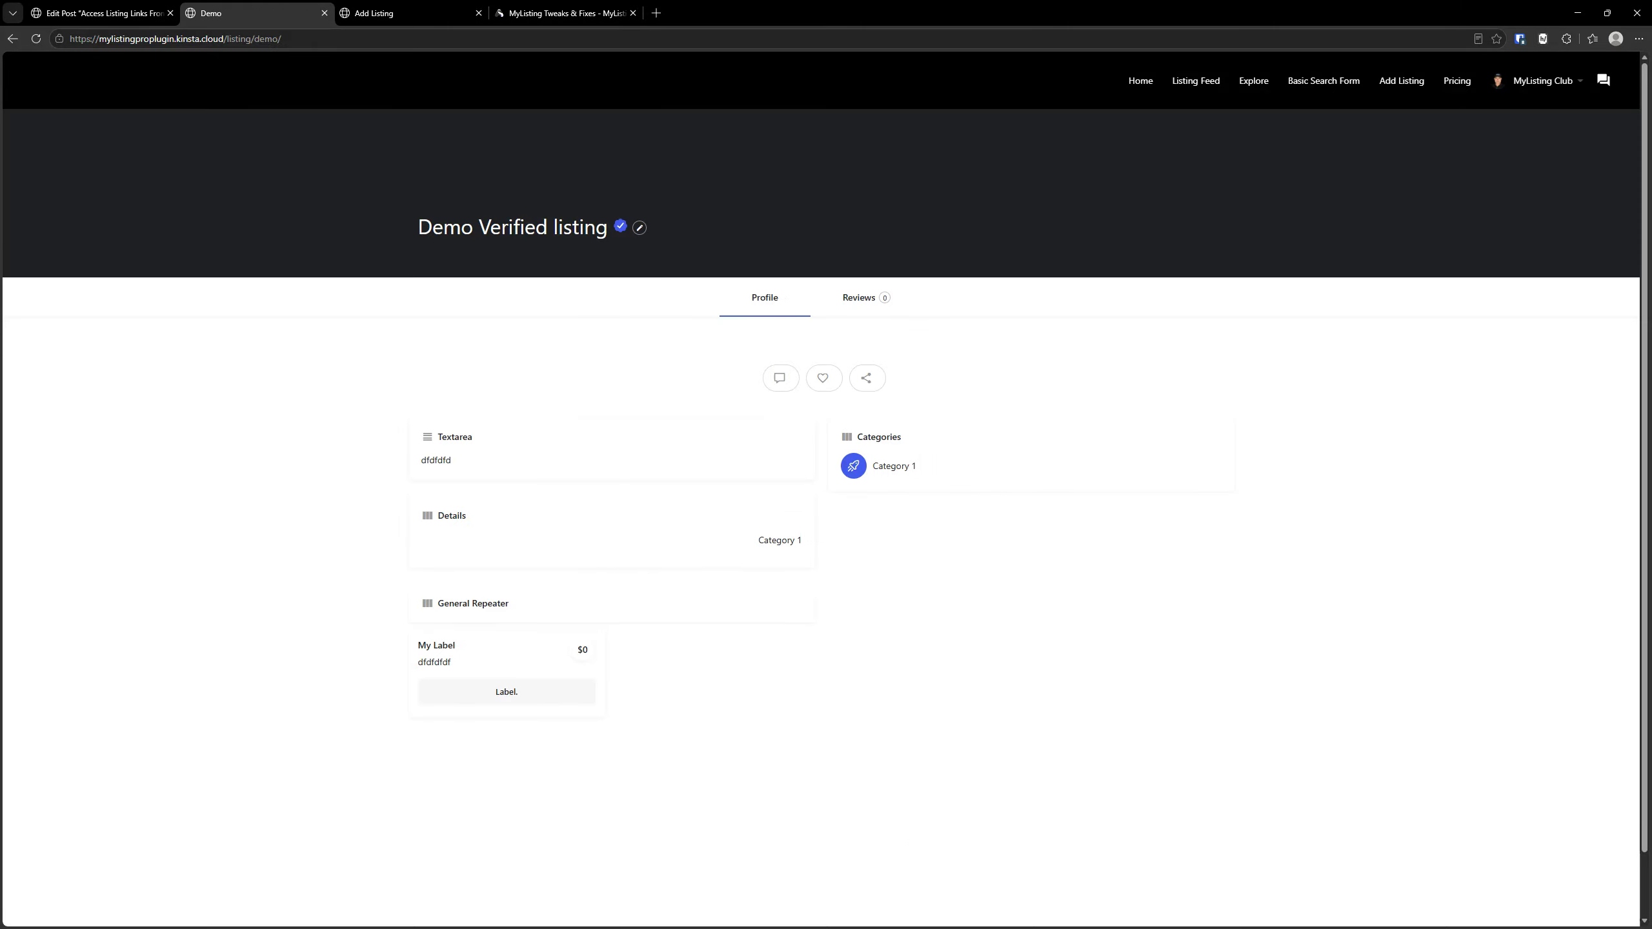
- Return to the post editor, exit it, and open the MyListing Tweaks & Fixes module settings
{"action": "left_click", "coordinate": [437, 8]}
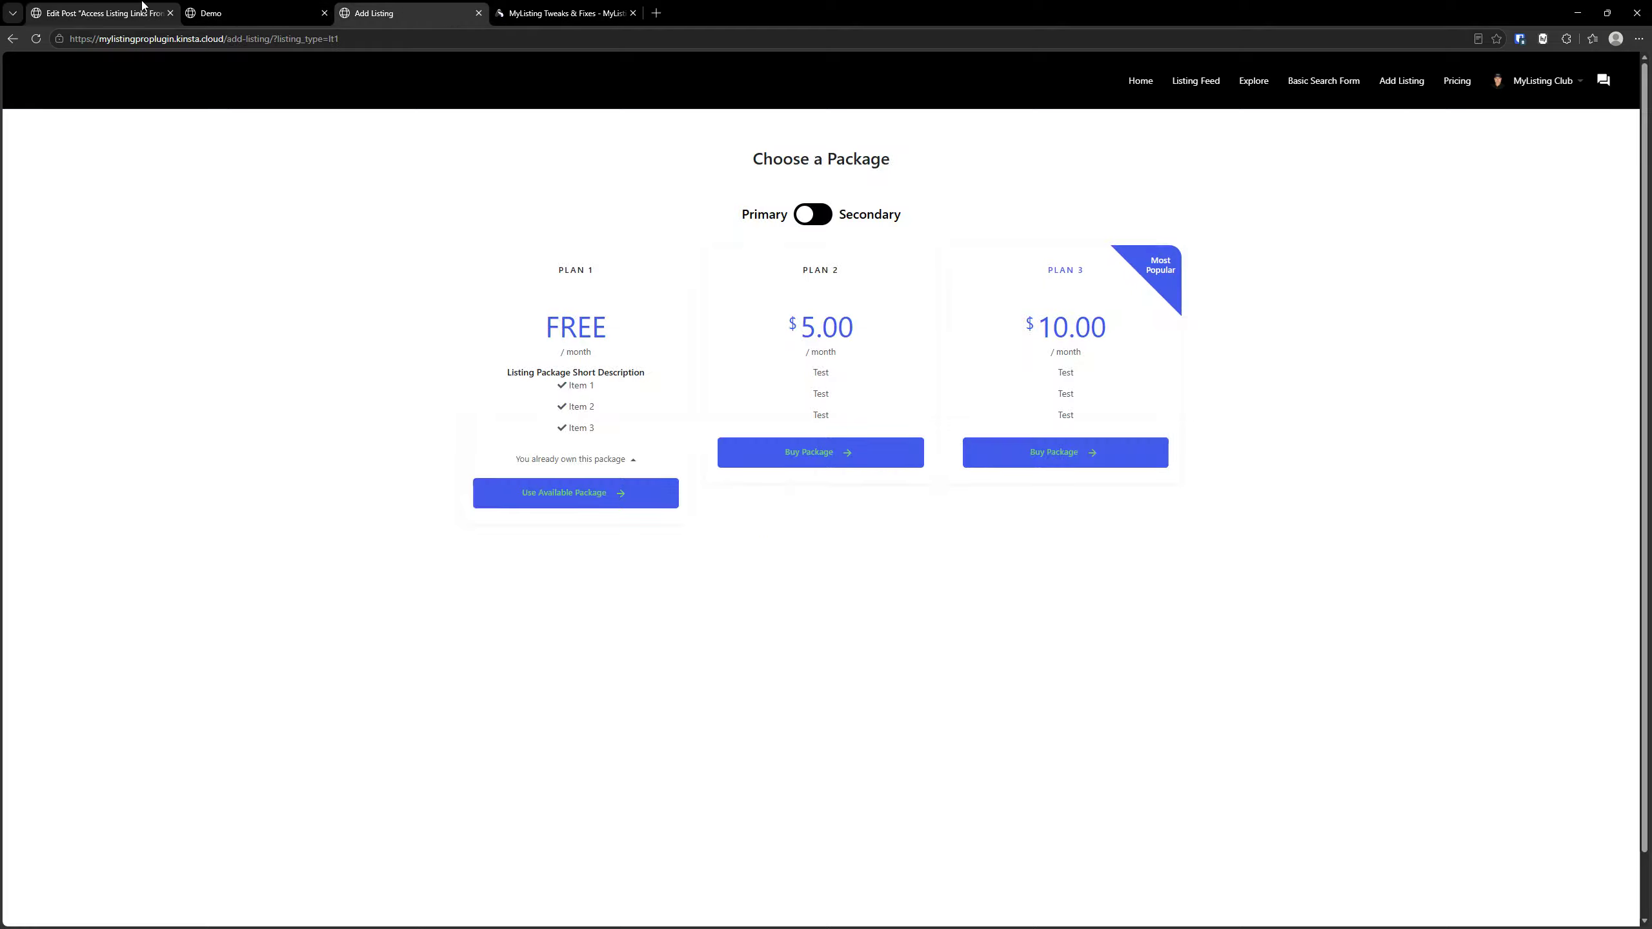
{"action": "left_click", "coordinate": [141, 9]}
{"action": "left_click", "coordinate": [23, 72]}
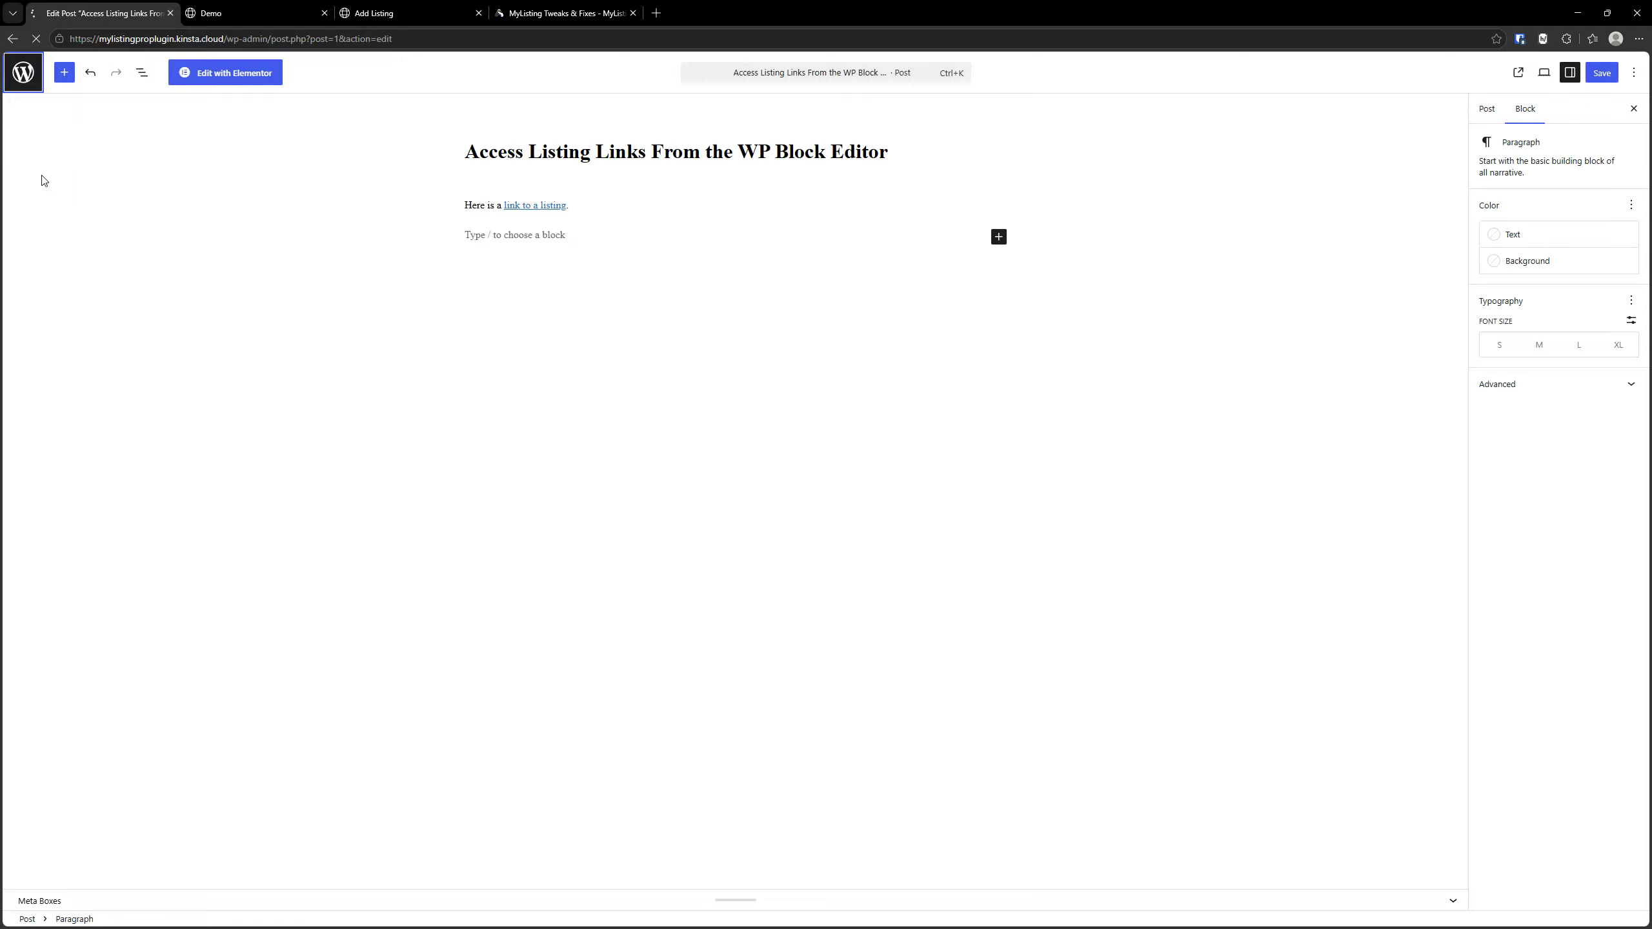
{"action": "left_click", "coordinate": [52, 517]}
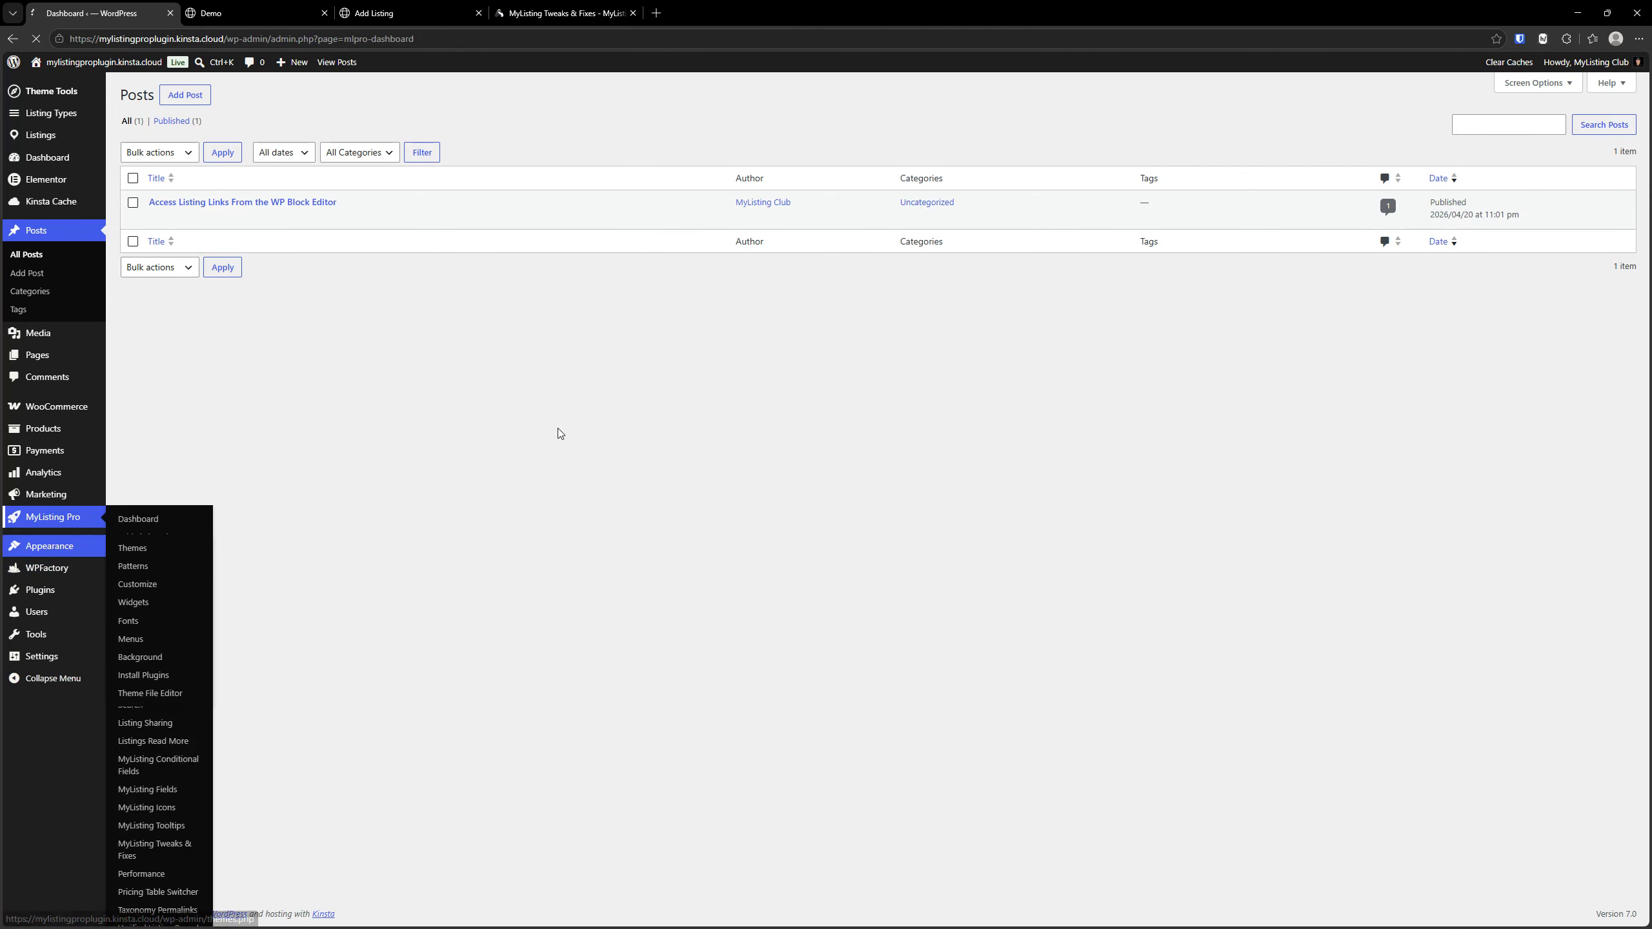
{"action": "left_click", "coordinate": [380, 525]}
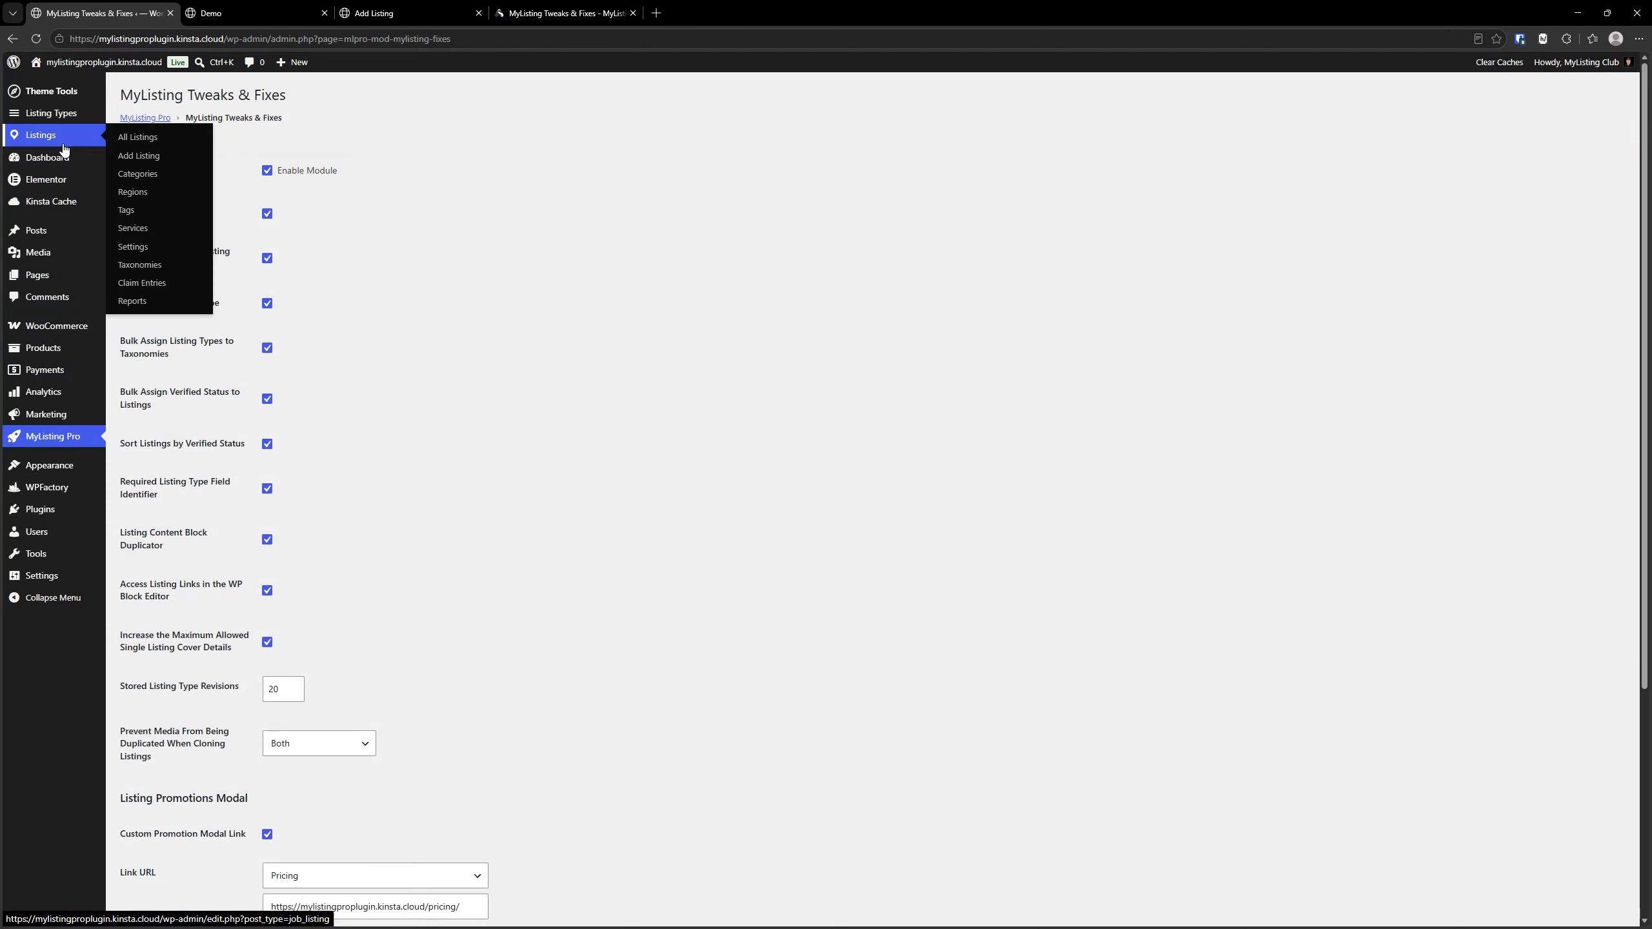
- Open the listing types in a new tab and bring up the Business type's single page cover details
{"action": "right_click", "coordinate": [75, 110]}
{"action": "left_click", "coordinate": [108, 123]}
{"action": "left_click", "coordinate": [250, 13]}
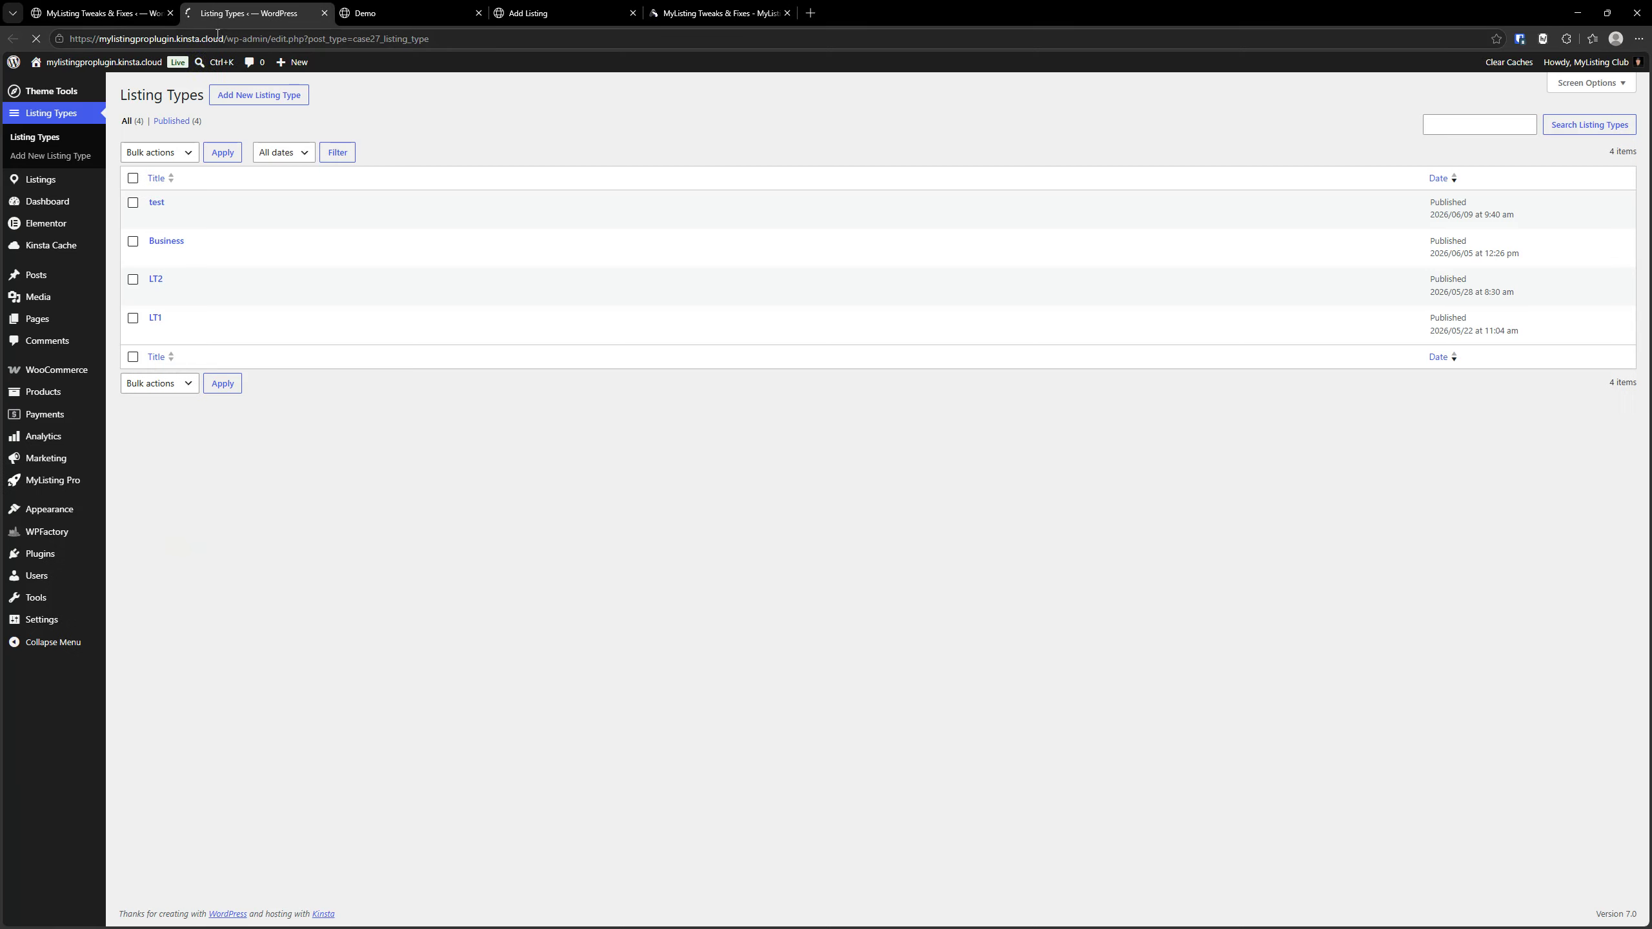
{"action": "left_click", "coordinate": [166, 241]}
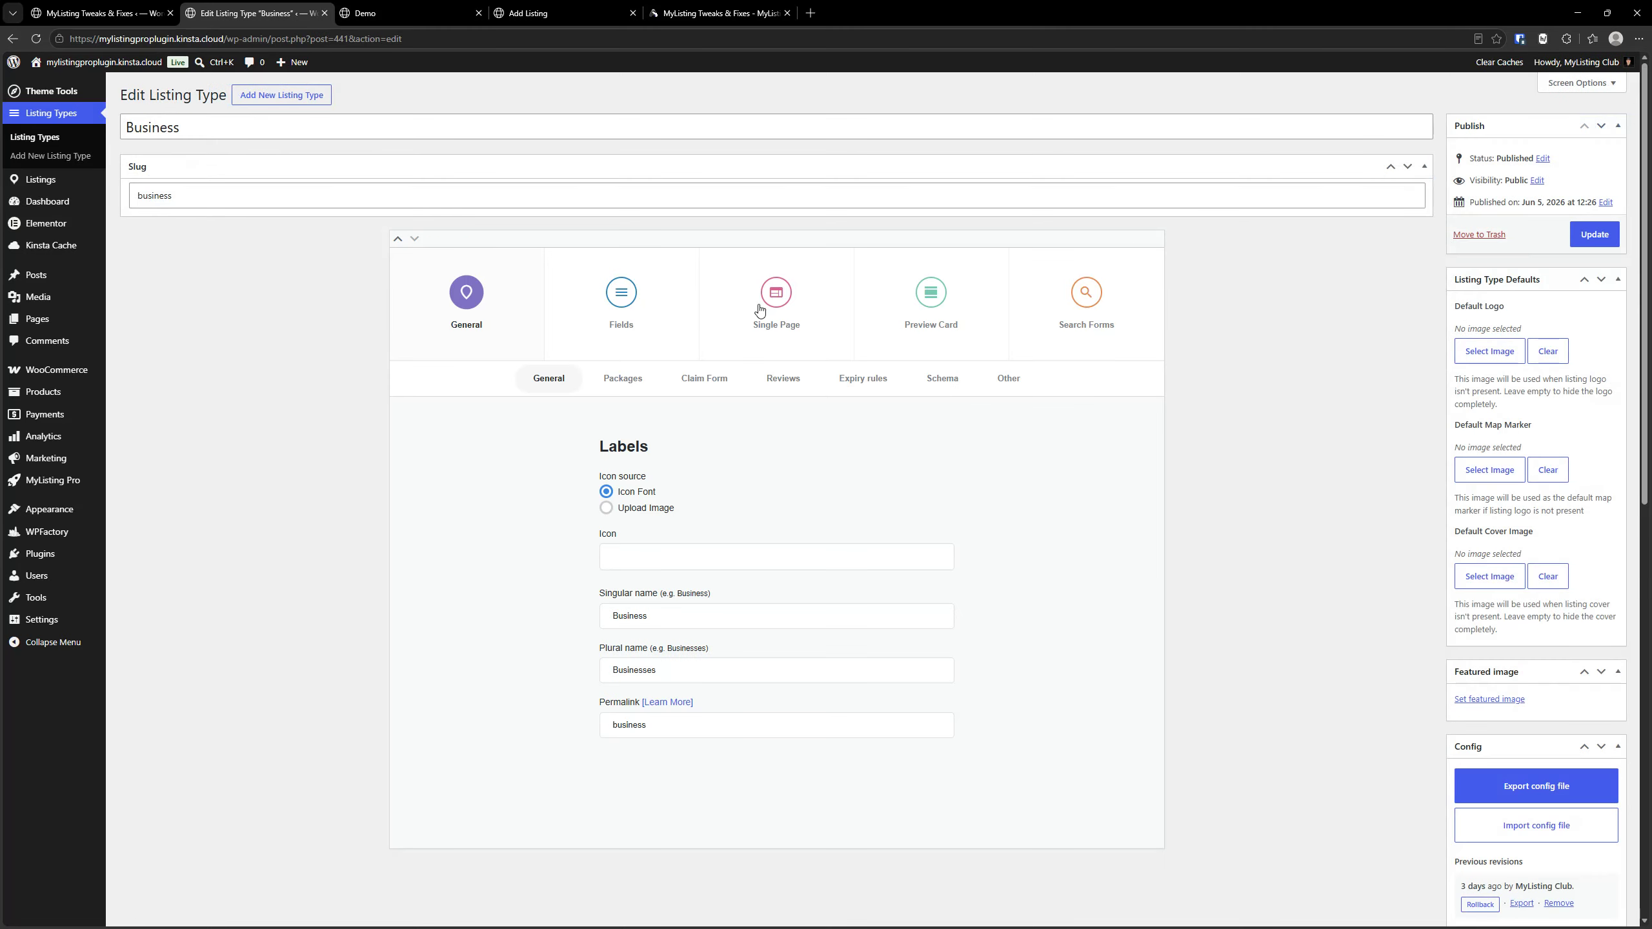
{"action": "left_click", "coordinate": [778, 301]}
{"action": "left_click", "coordinate": [689, 392]}
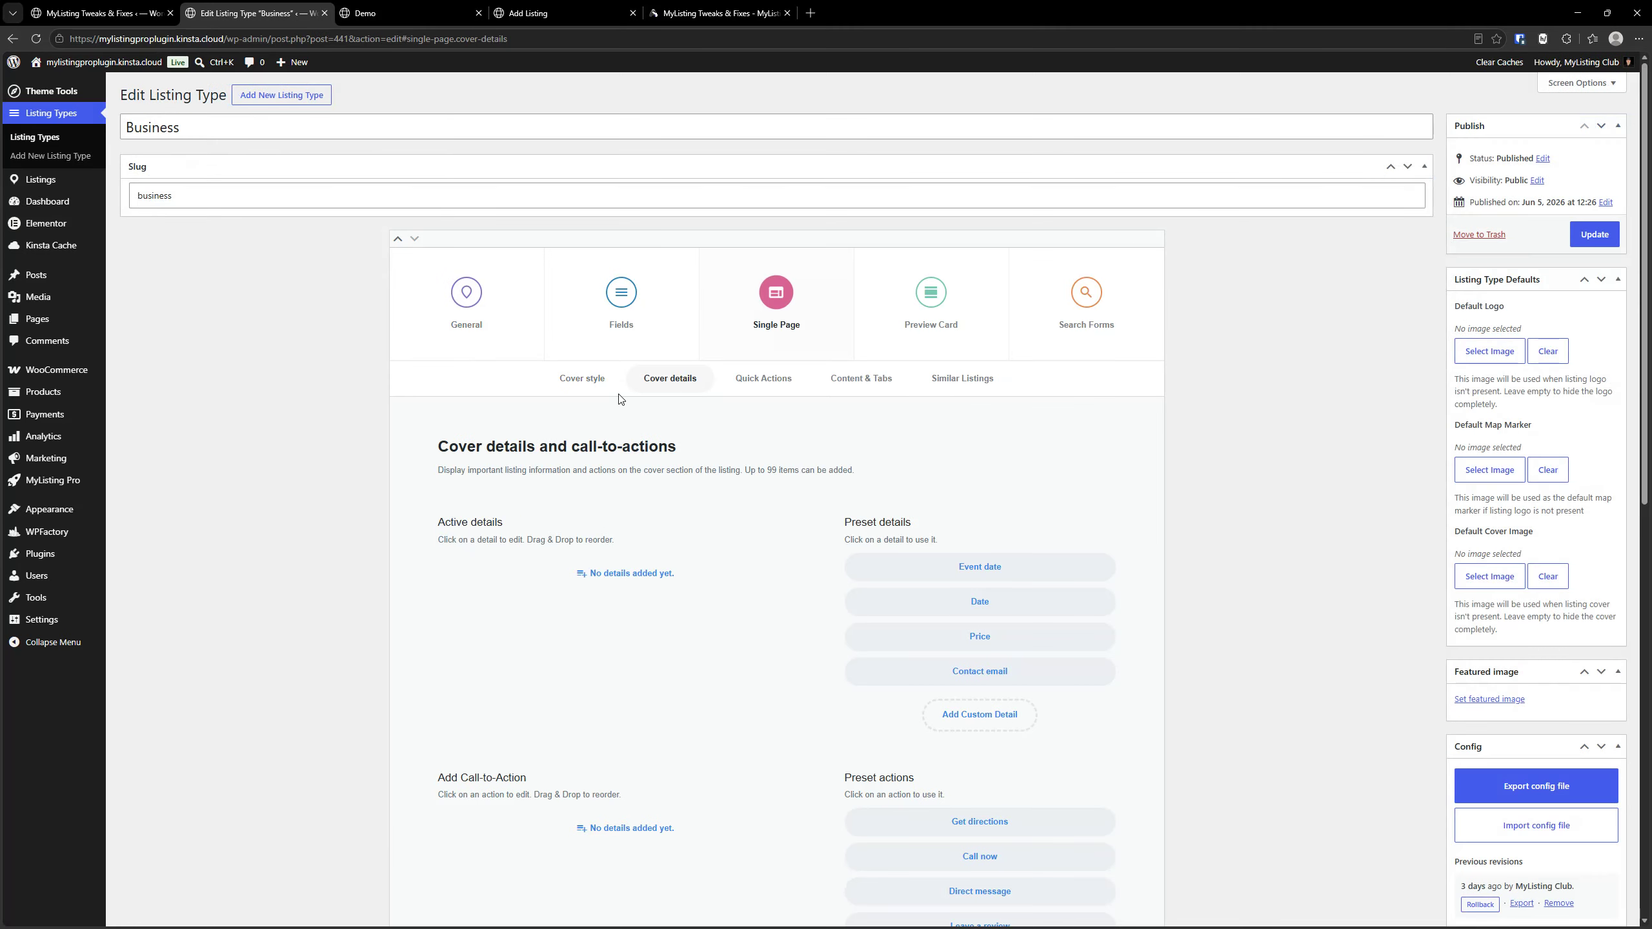
- Add the Event date and Date presets to the cover details and Get directions to the call-to-actions
{"action": "scroll", "coordinate": [845, 423], "scroll_direction": "down", "scroll_amount": 3}
{"action": "left_click", "coordinate": [969, 384]}
{"action": "left_click", "coordinate": [957, 408]}
{"action": "left_click", "coordinate": [951, 629]}
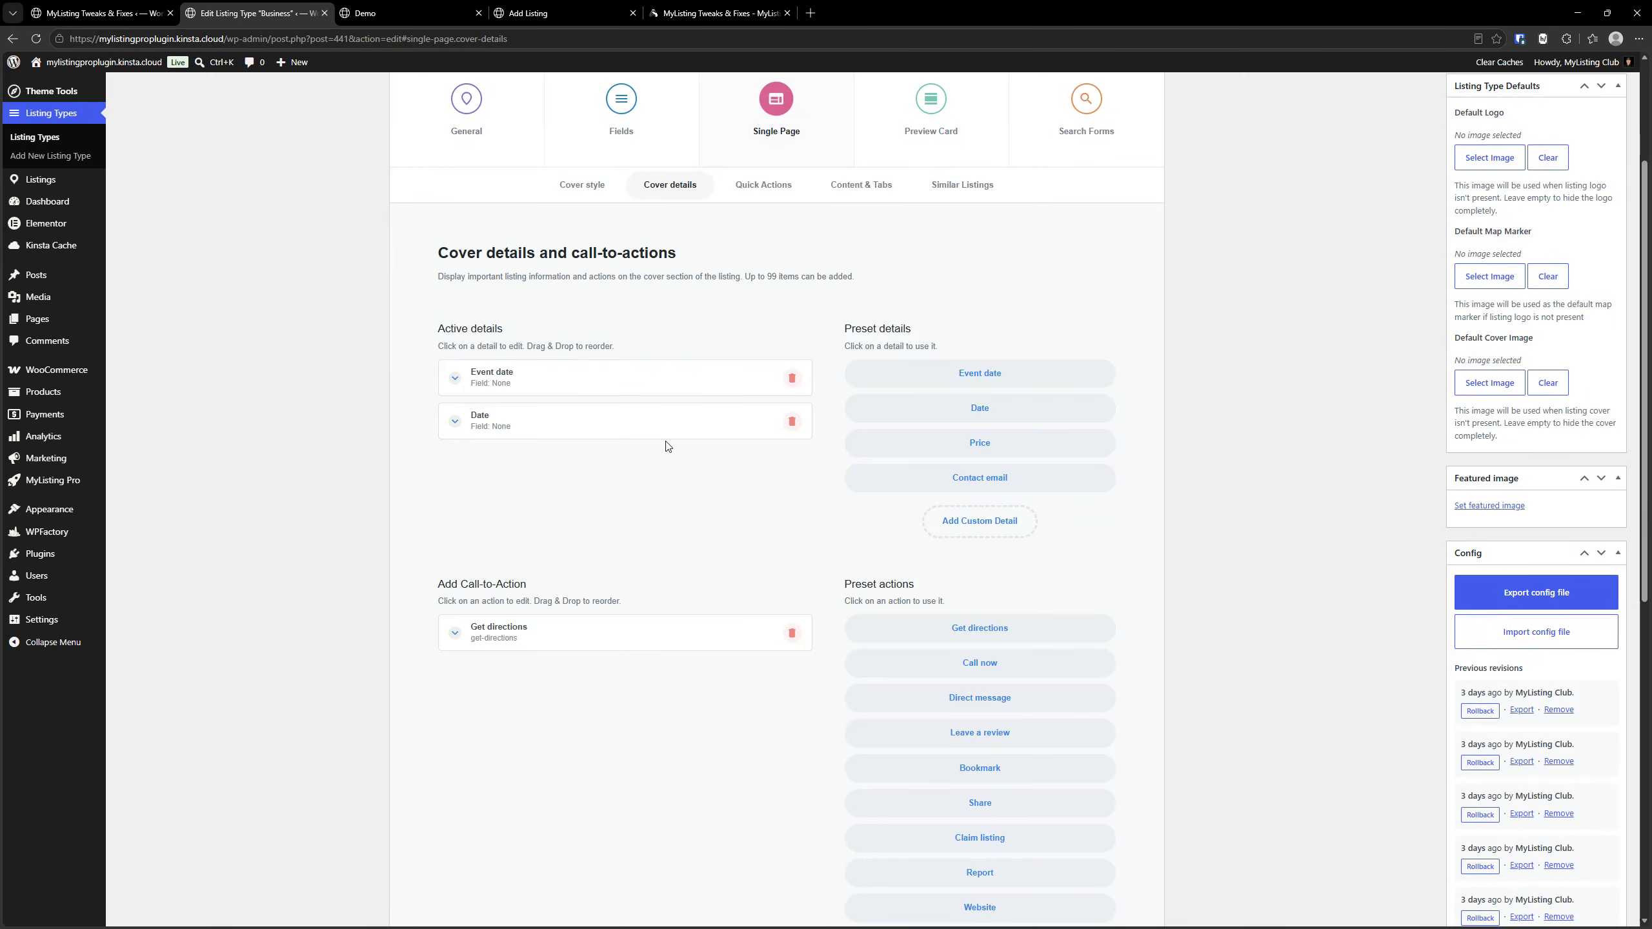
- Remove the Date and Event date entries from the active cover details
{"action": "key", "text": "ctrl"}
{"action": "key", "text": "ctrl"}
{"action": "left_click", "coordinate": [796, 427]}
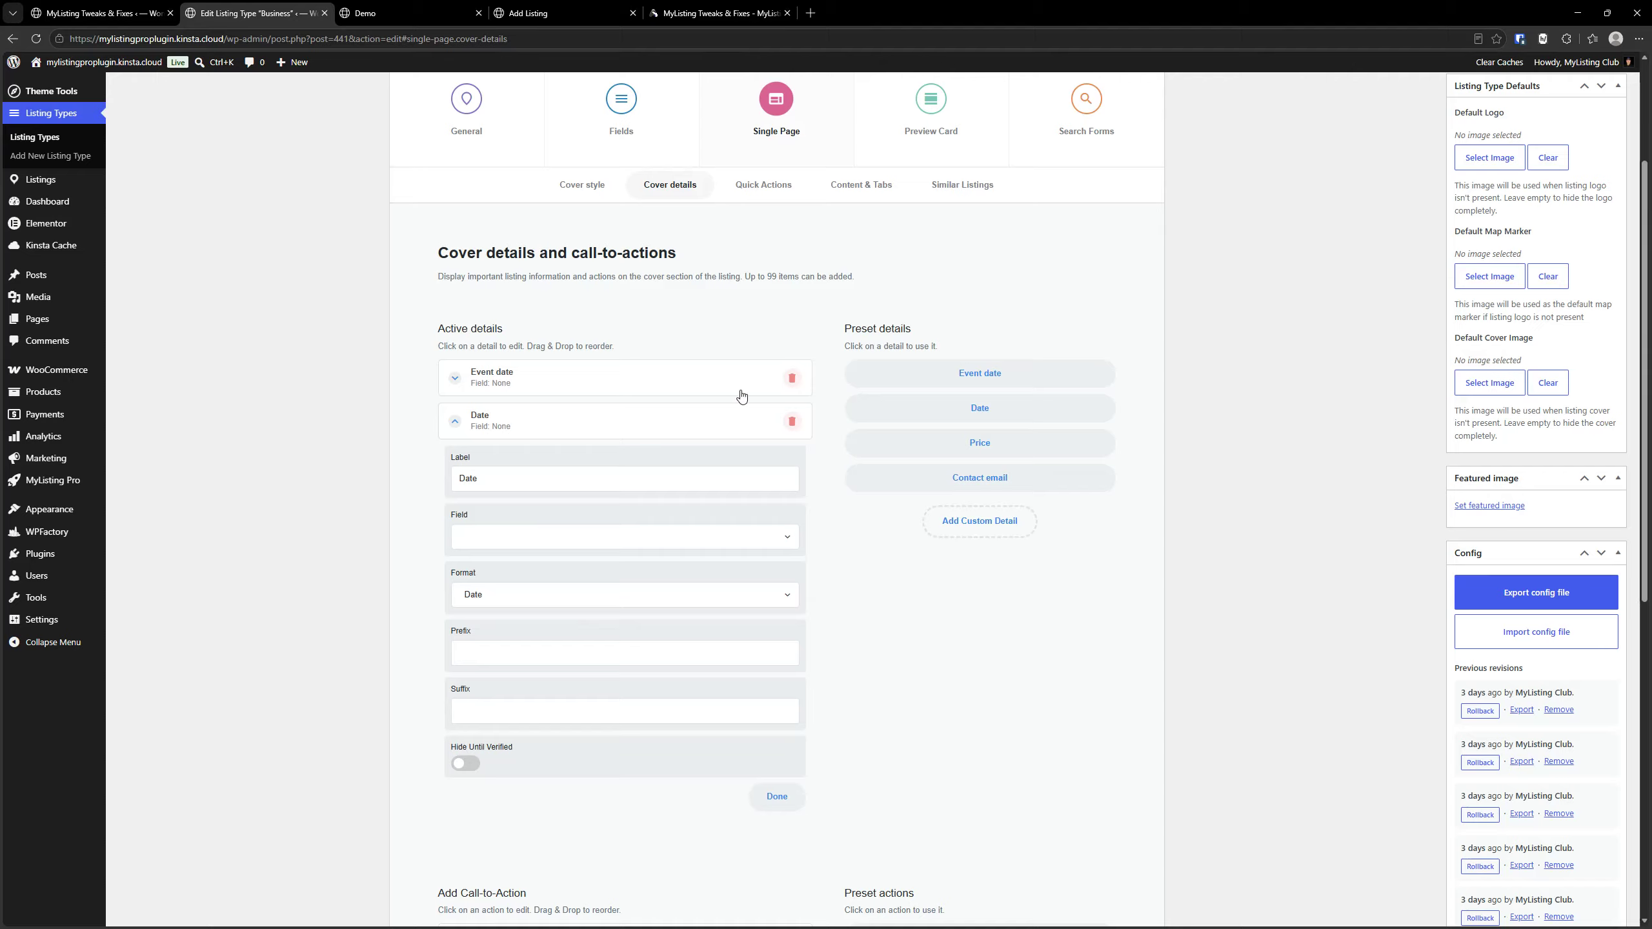
{"action": "left_click", "coordinate": [792, 421]}
{"action": "left_click", "coordinate": [792, 378]}
- Add the Bookmark and Leave a review call-to-actions, and remove Get directions
{"action": "left_click", "coordinate": [988, 767]}
{"action": "left_click", "coordinate": [988, 743]}
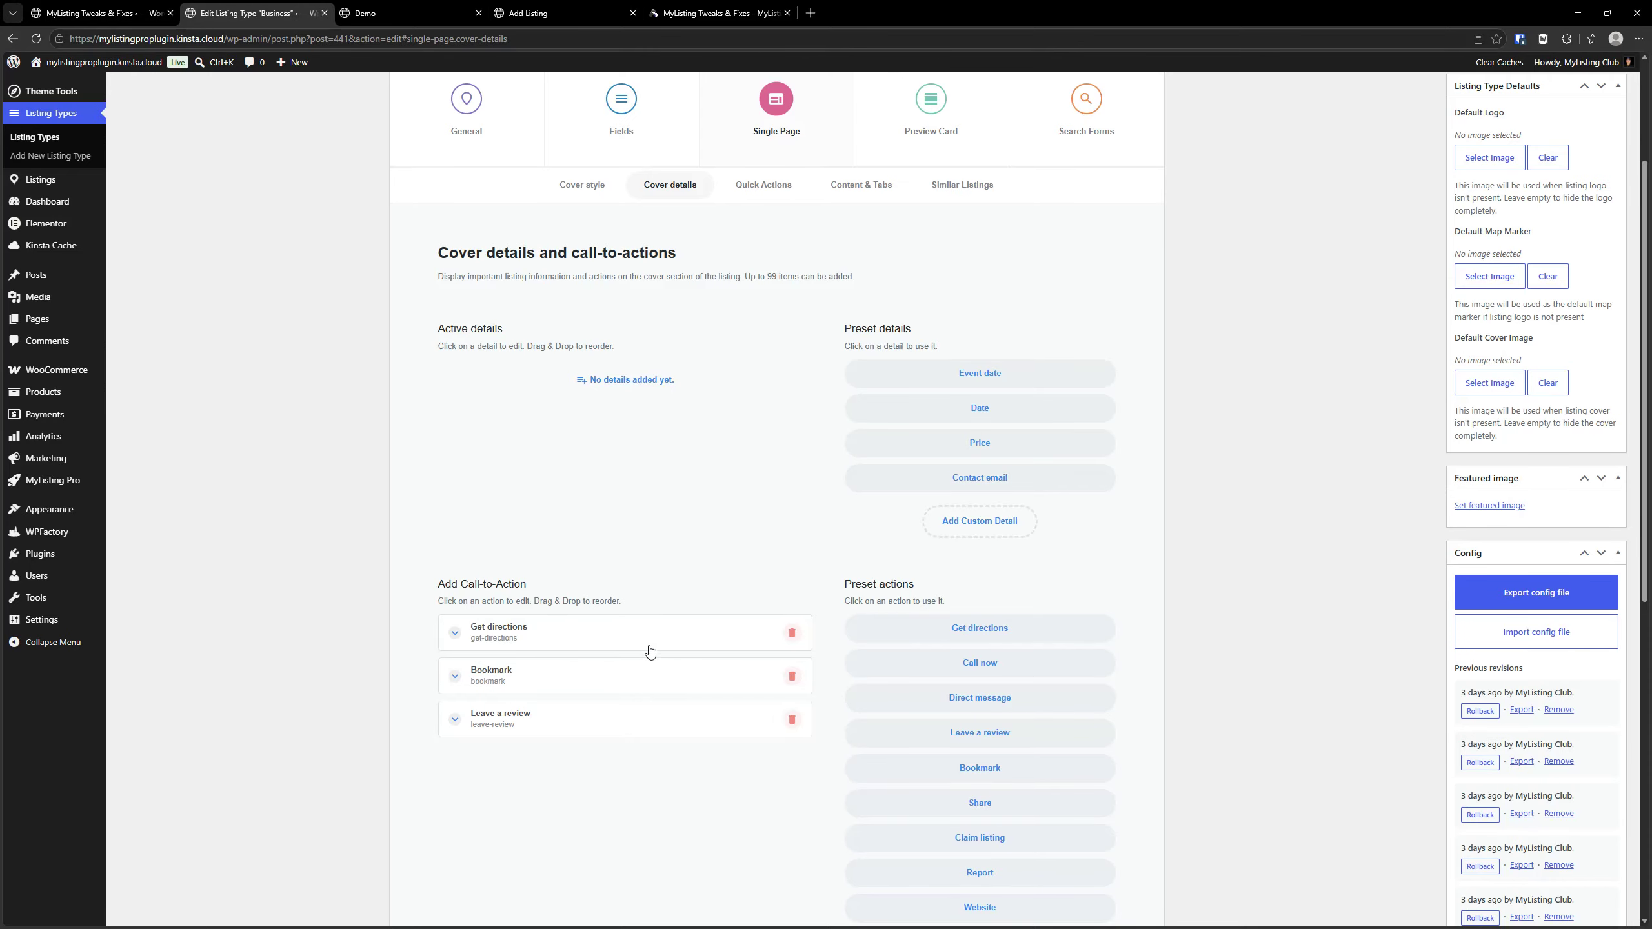
{"action": "left_click", "coordinate": [792, 633]}
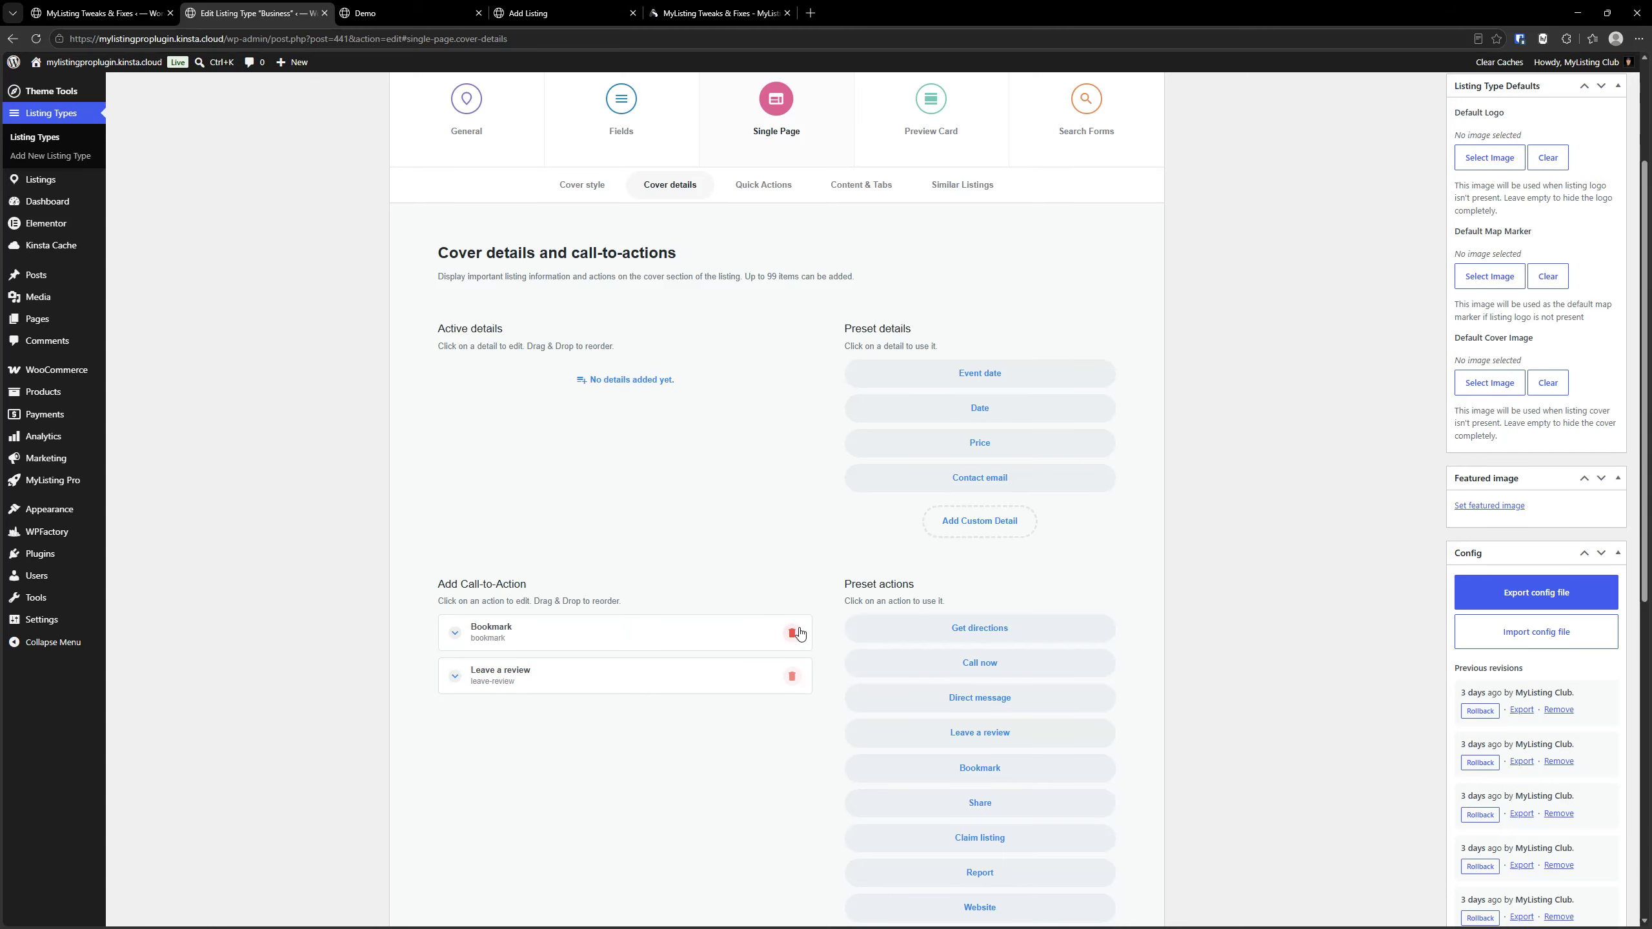
- Add one Price preset and four Date presets to the active cover details
{"action": "left_click", "coordinate": [942, 441]}
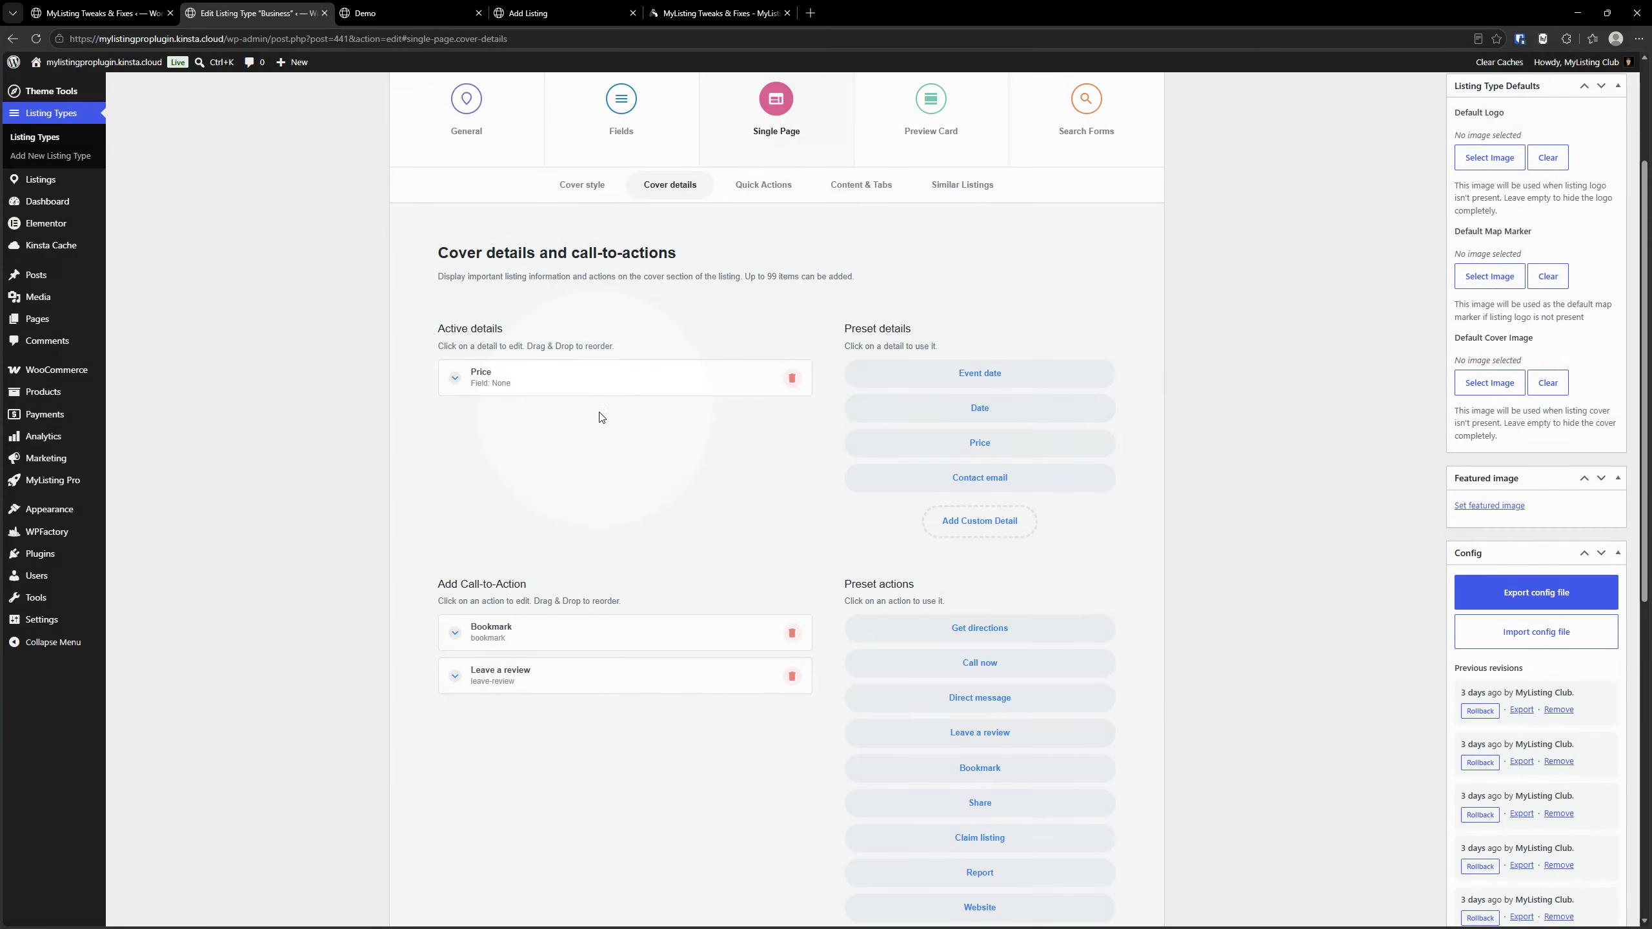
{"action": "left_click", "coordinate": [981, 411]}
{"action": "double_click", "coordinate": [981, 410]}
{"action": "left_click", "coordinate": [979, 409]}
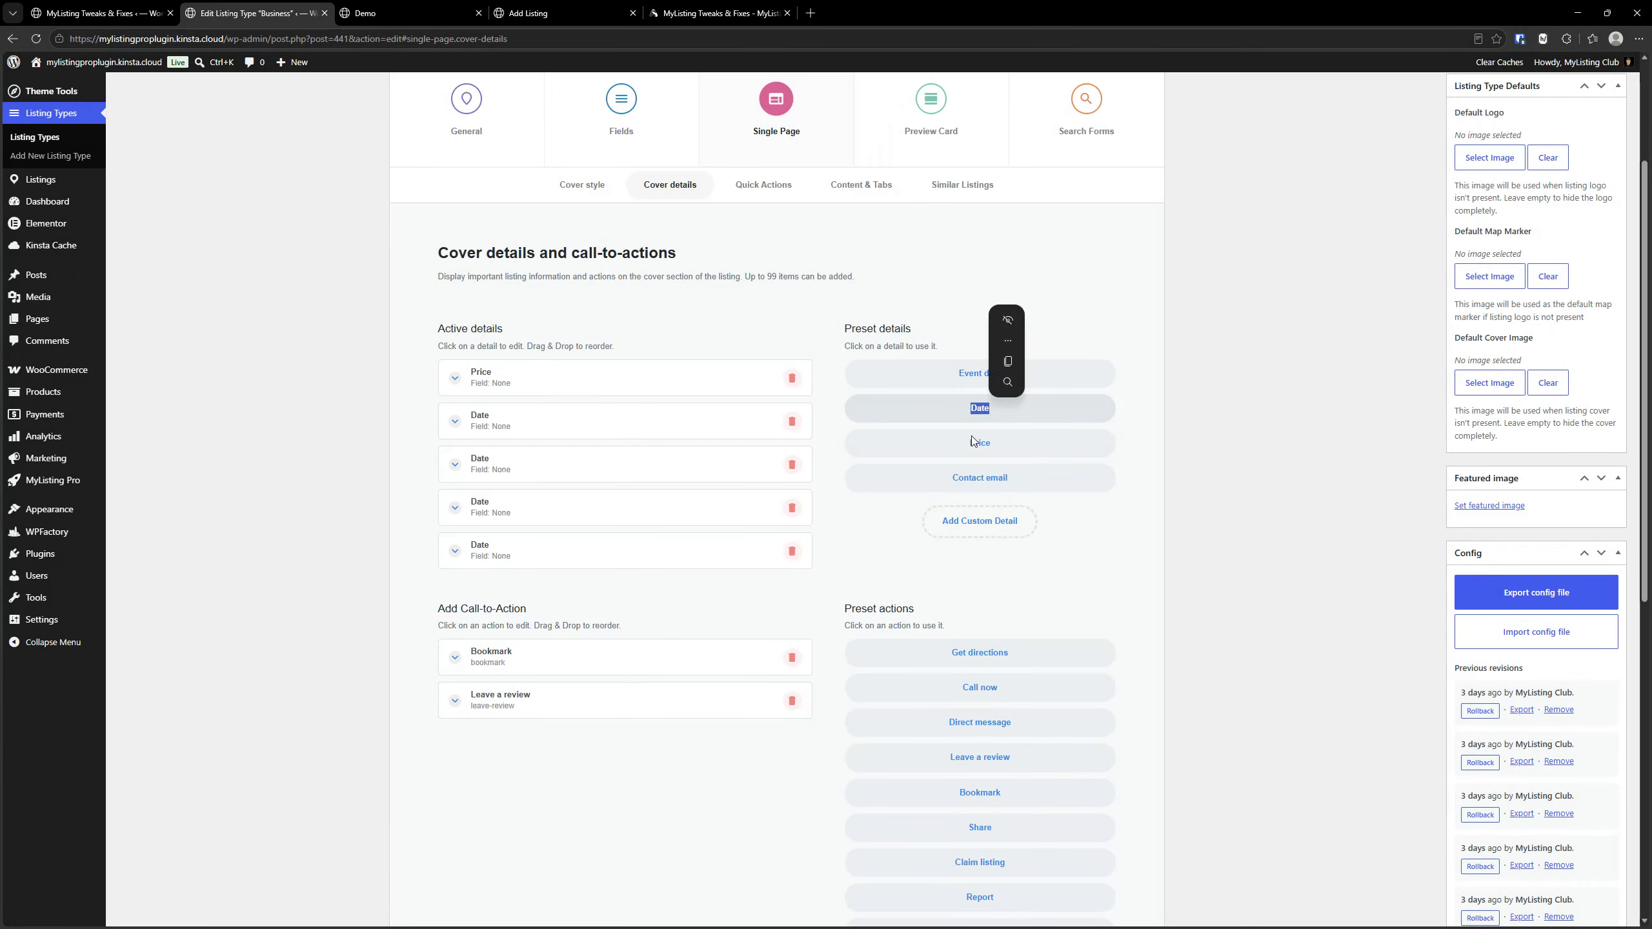
- Add the Website and Claim listing presets to the cover call-to-actions
{"action": "scroll", "coordinate": [972, 450], "scroll_direction": "down", "scroll_amount": 6}
{"action": "left_click", "coordinate": [980, 546]}
{"action": "left_click", "coordinate": [965, 477]}
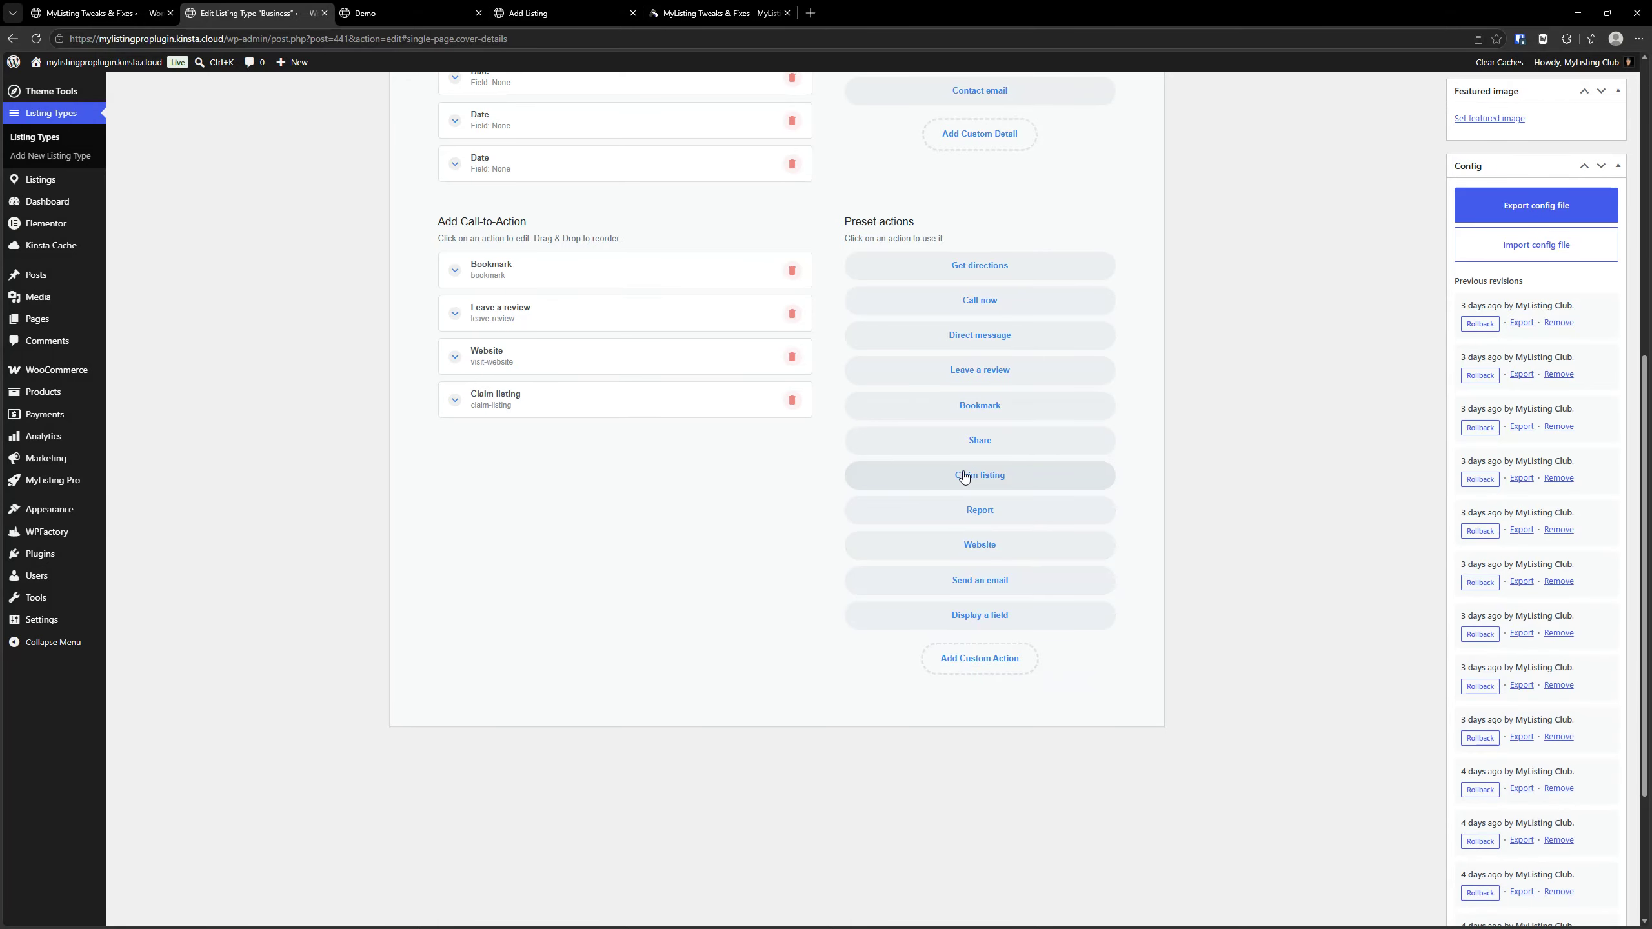
{"action": "scroll", "coordinate": [964, 477], "scroll_direction": "up", "scroll_amount": 3}
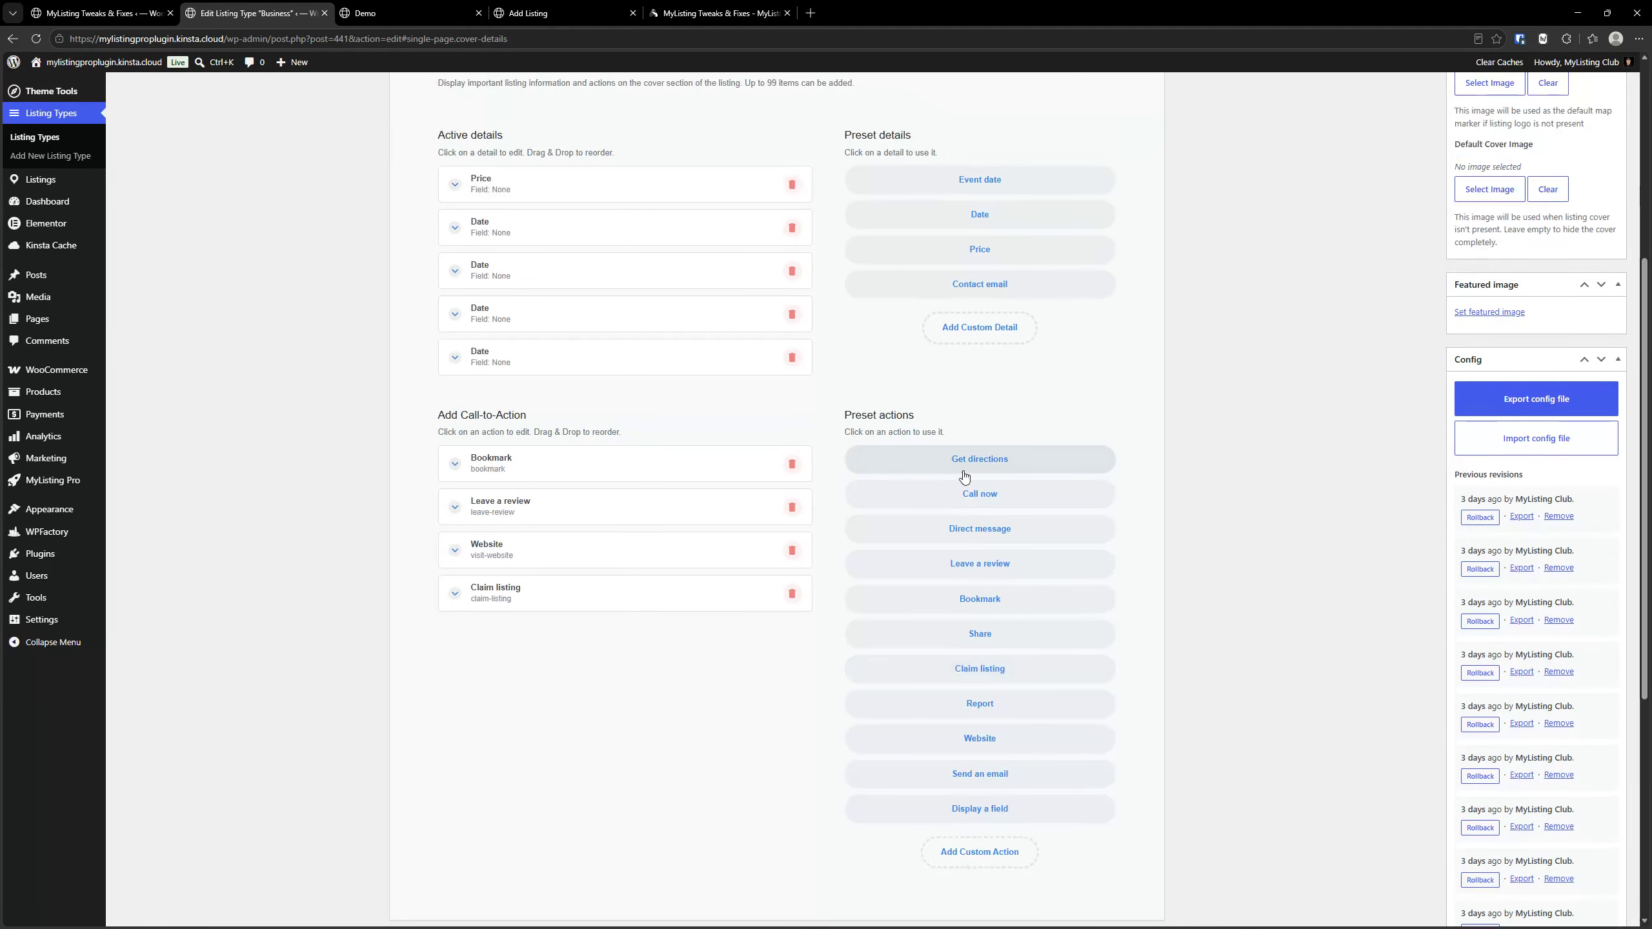
{"action": "scroll", "coordinate": [976, 527], "scroll_direction": "up", "scroll_amount": 6}
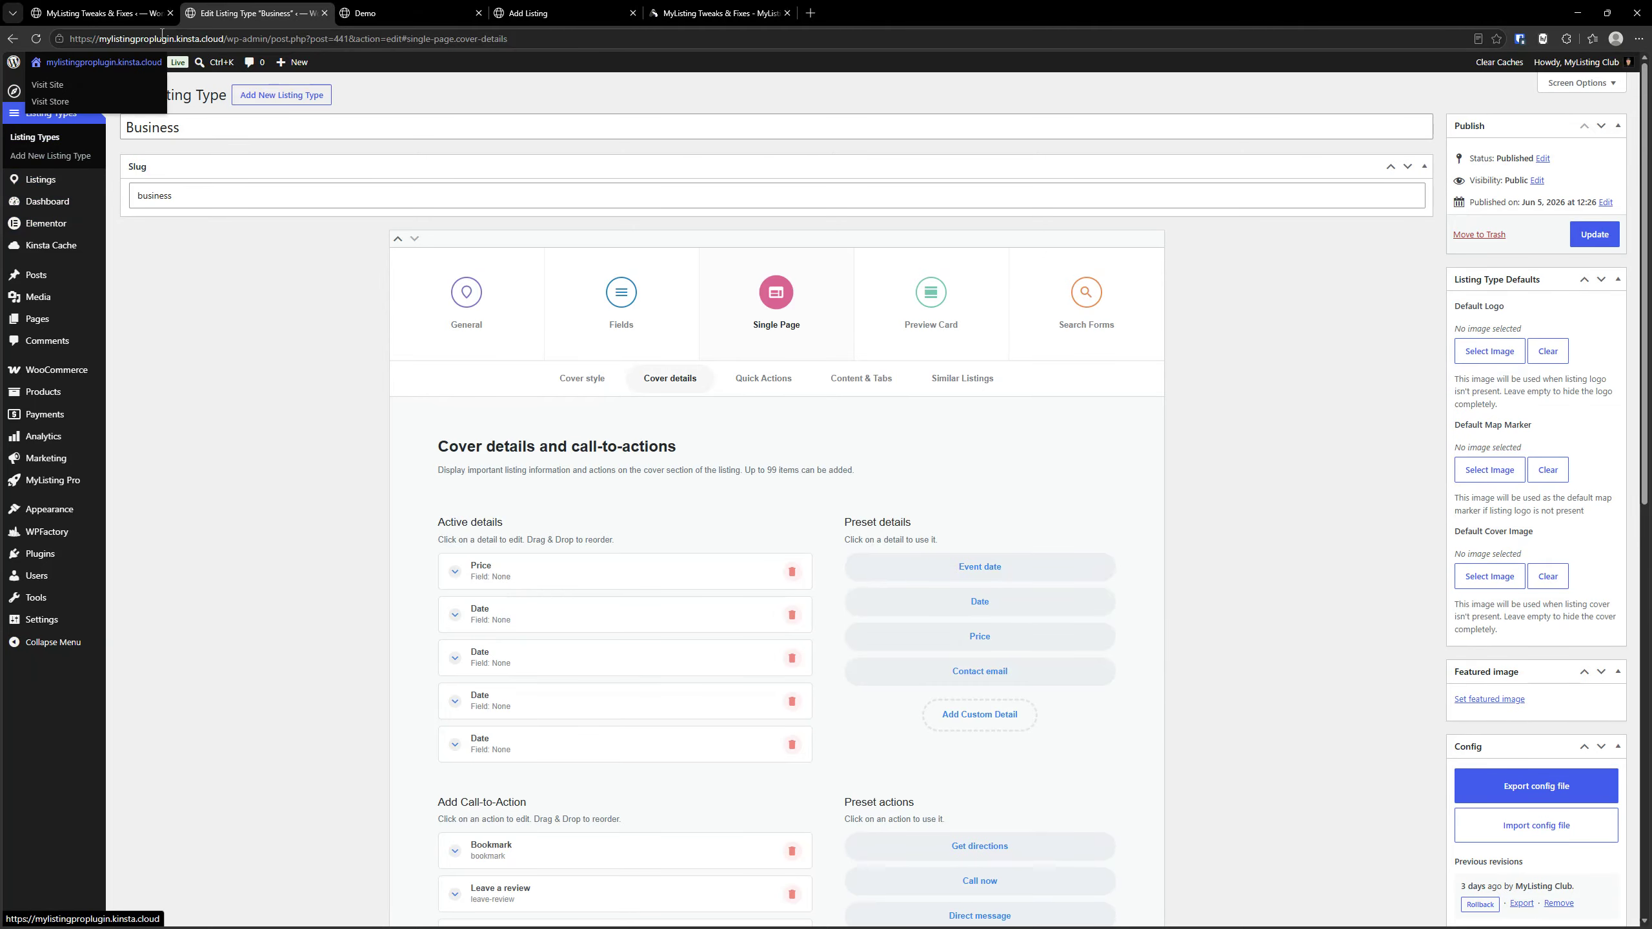
- Examine the cover area of the Demo listing's public page, and return to the MyListing Tweaks & Fixes settings
{"action": "left_click", "coordinate": [362, 12]}
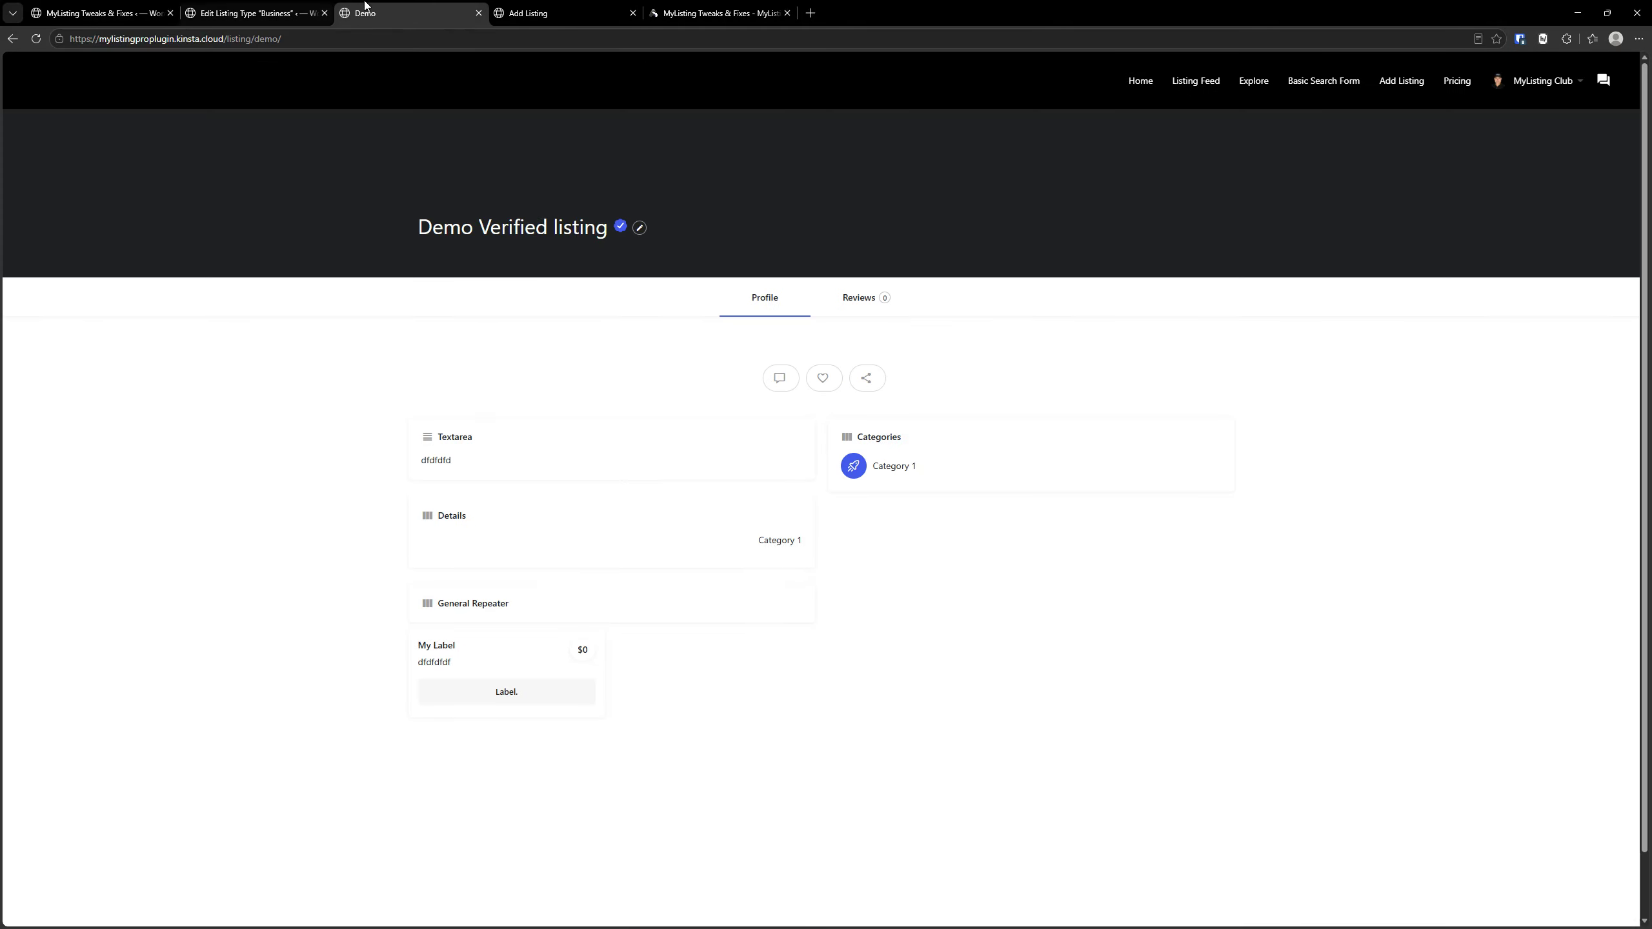
{"action": "left_click", "coordinate": [571, 151]}
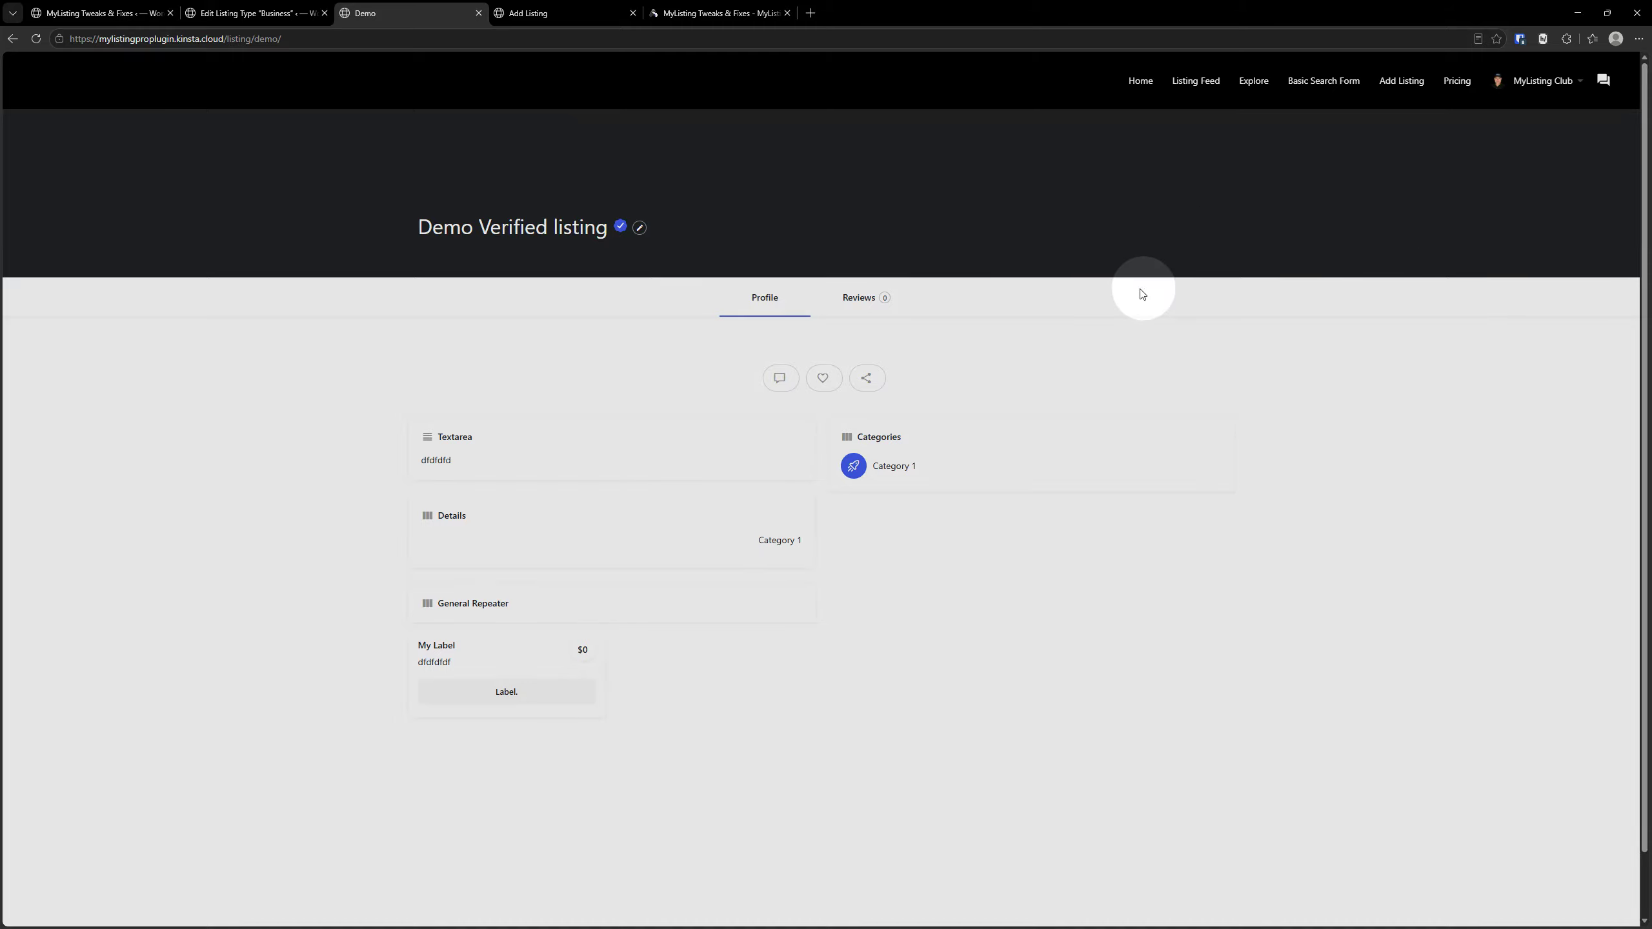
{"action": "left_click", "coordinate": [787, 301]}
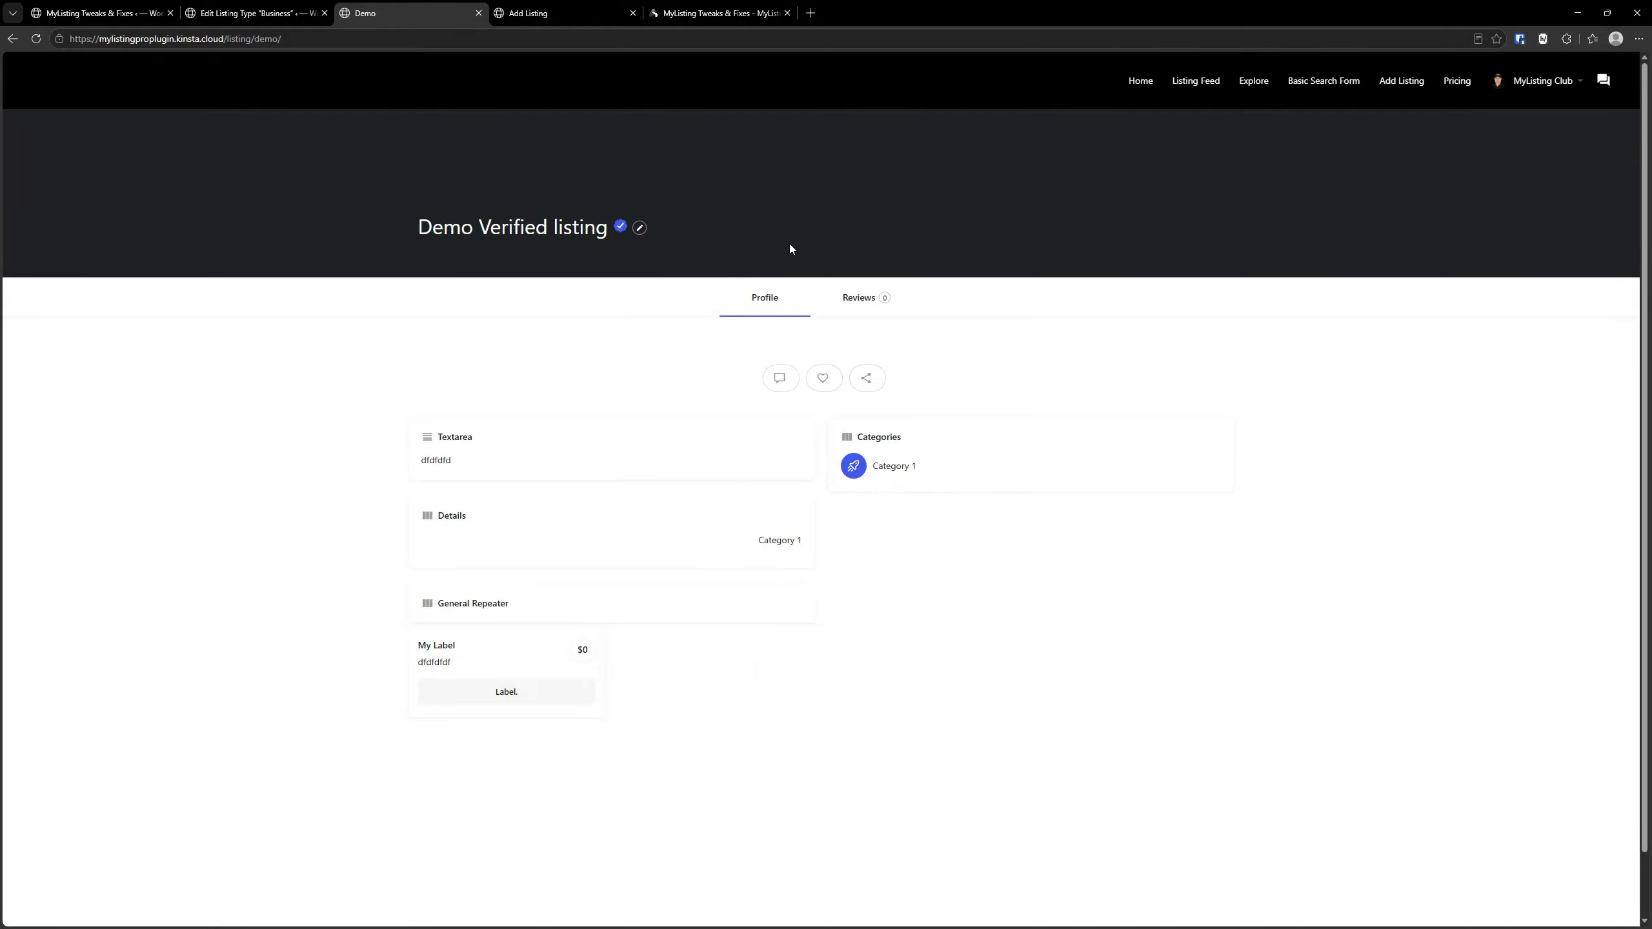
{"action": "left_click", "coordinate": [298, 14]}
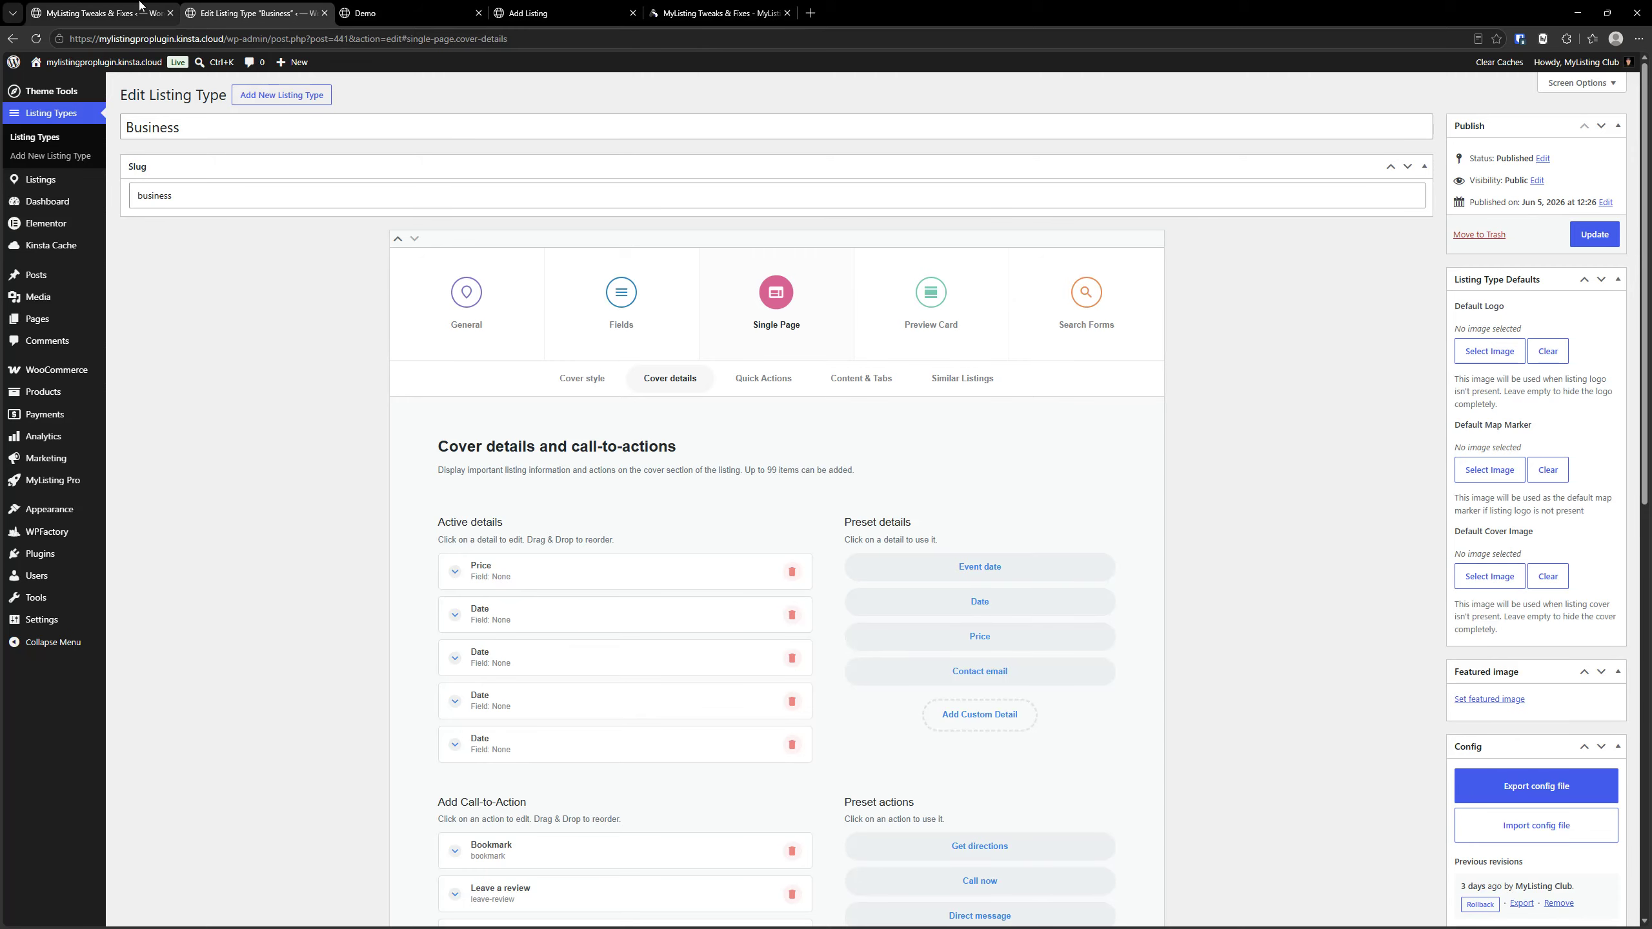
{"action": "left_click", "coordinate": [118, 8]}
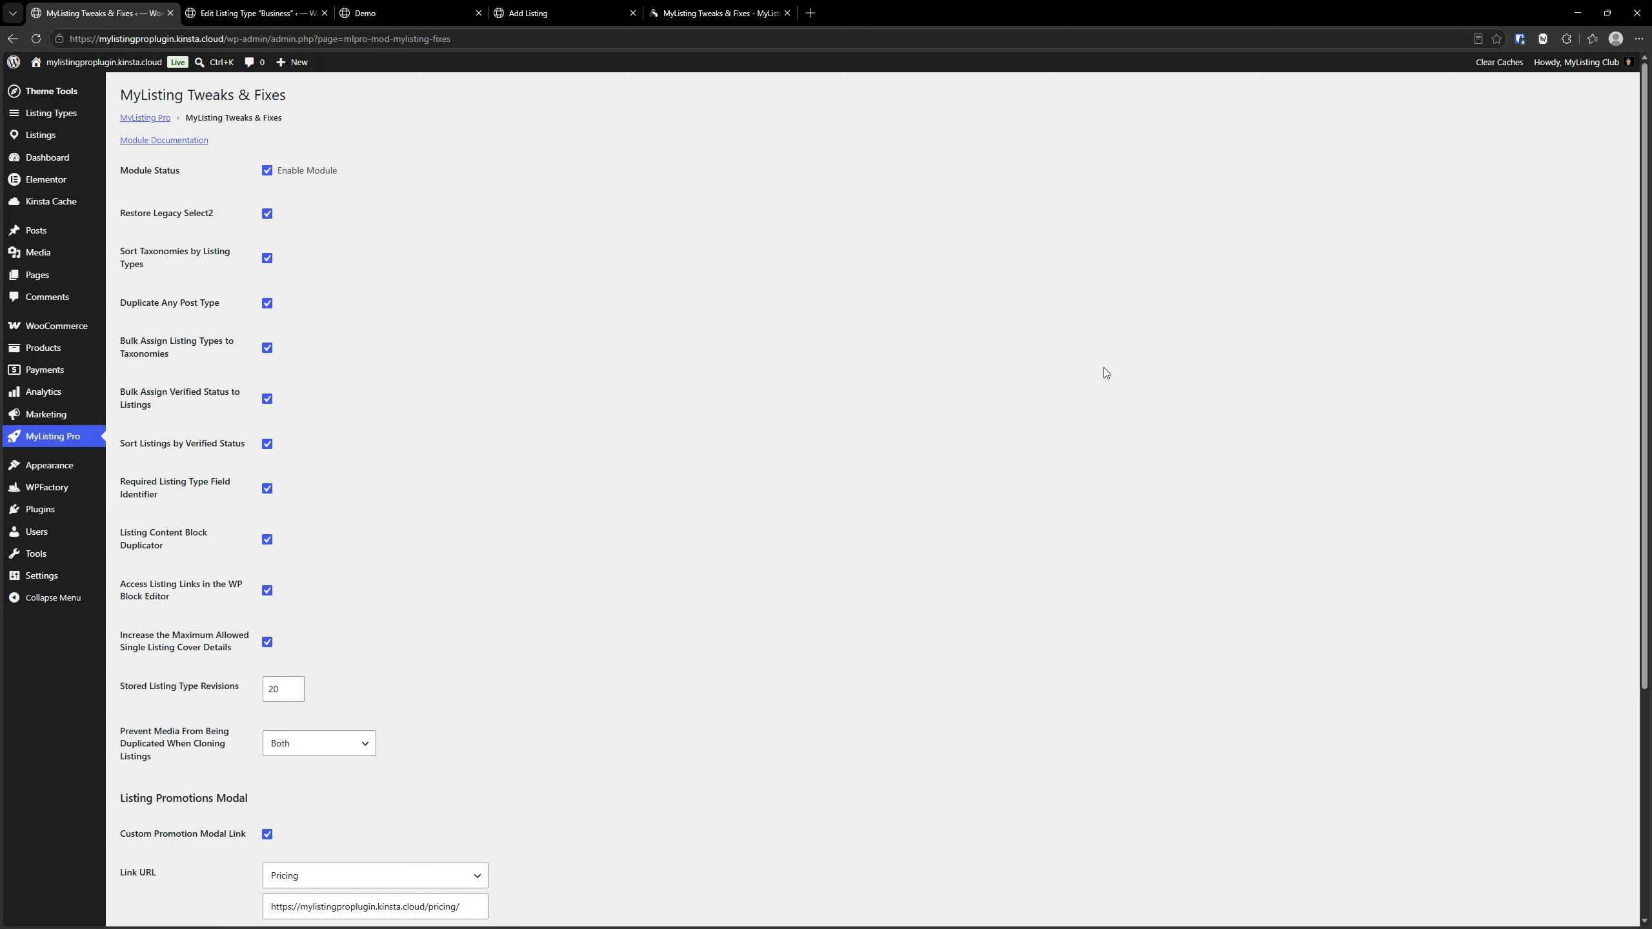
- Open the listings overview in a new tab and open the Demo listing for editing
{"action": "right_click", "coordinate": [40, 135]}
{"action": "left_click", "coordinate": [137, 155]}
{"action": "key", "text": "ctrl+Tab"}
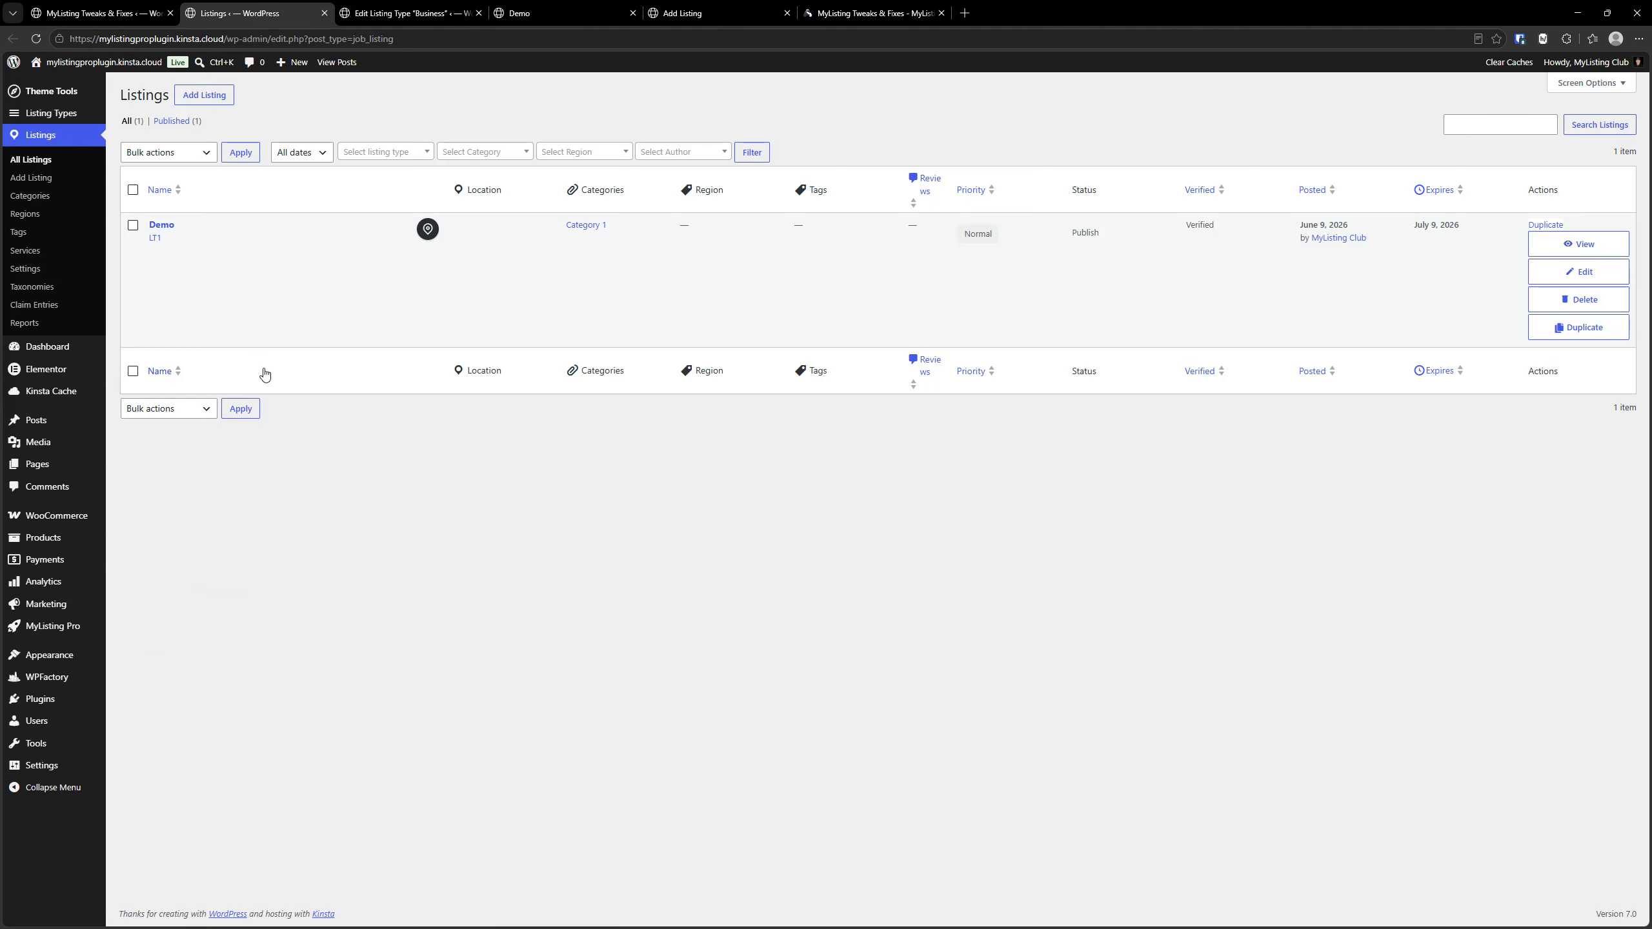
{"action": "key", "text": "ctrl"}
{"action": "key", "text": "ctrl"}
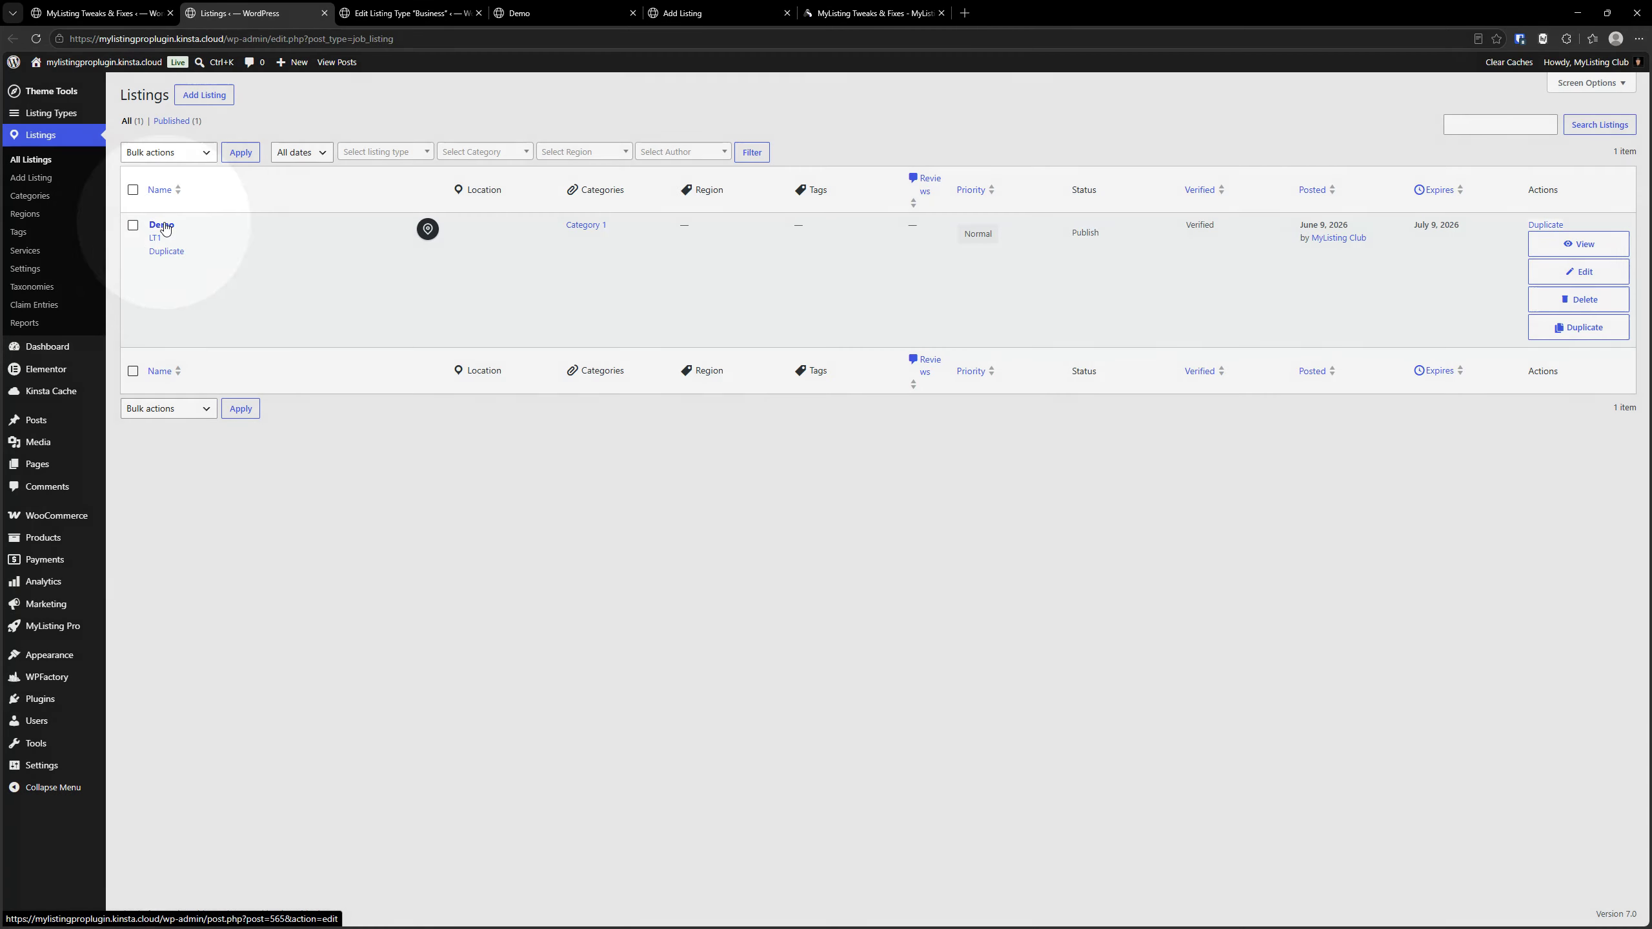
{"action": "left_click", "coordinate": [162, 225]}
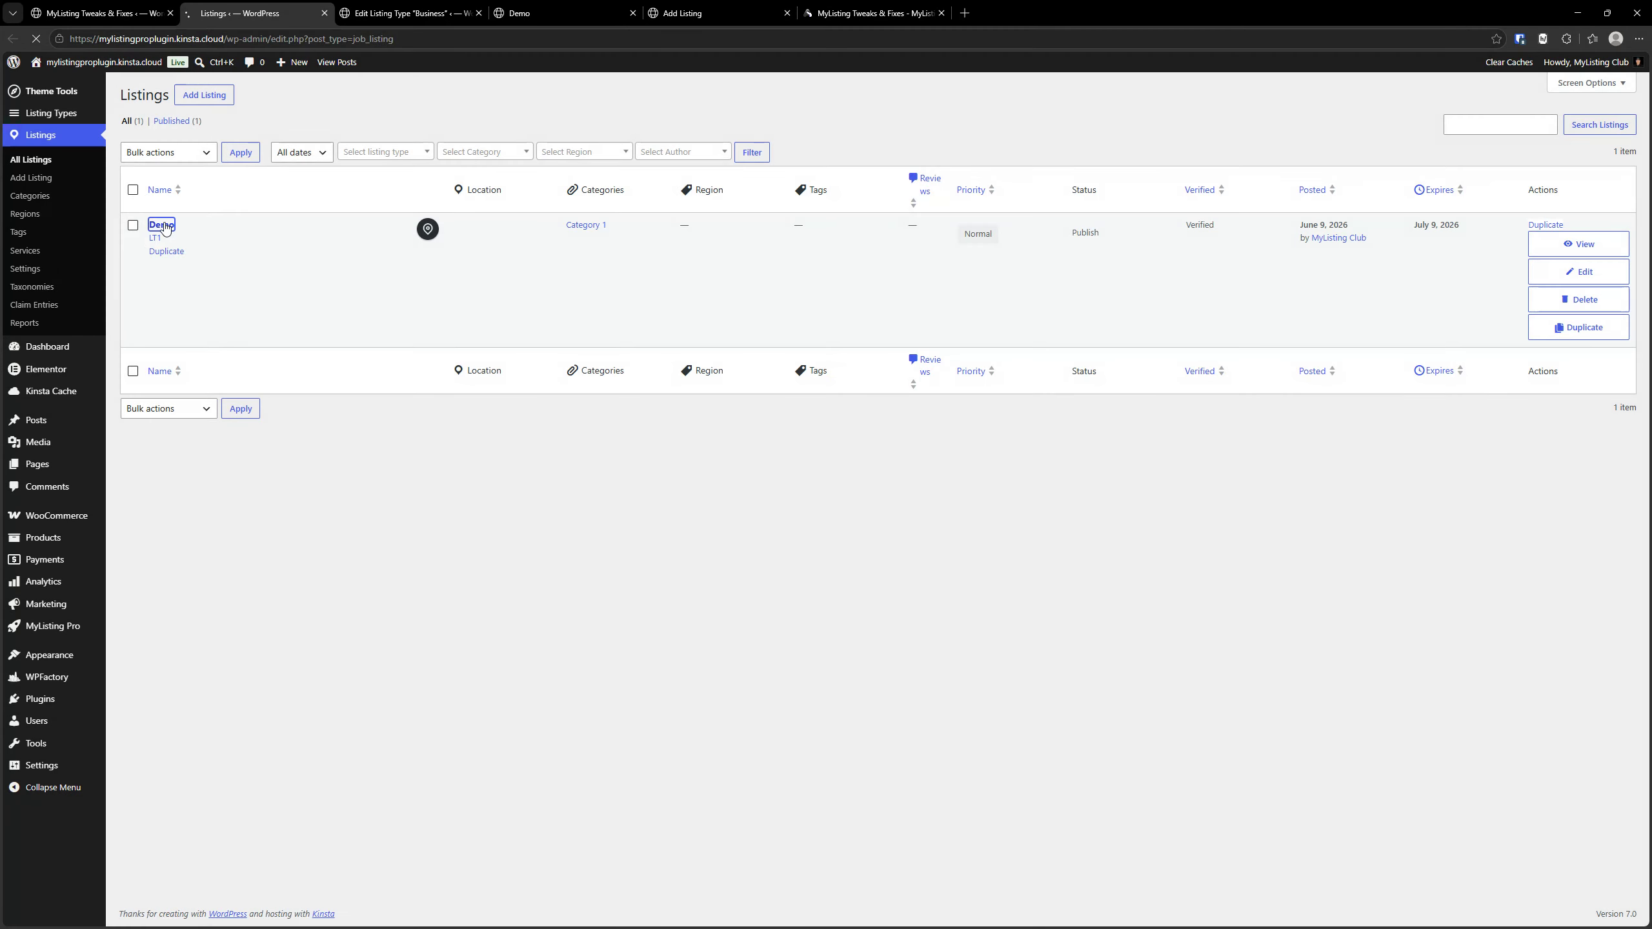
- Set the Demo listing's logo to the pexels-flickr-156782 image from the media library and update the listing
{"action": "scroll", "coordinate": [482, 579], "scroll_direction": "down", "scroll_amount": 4}
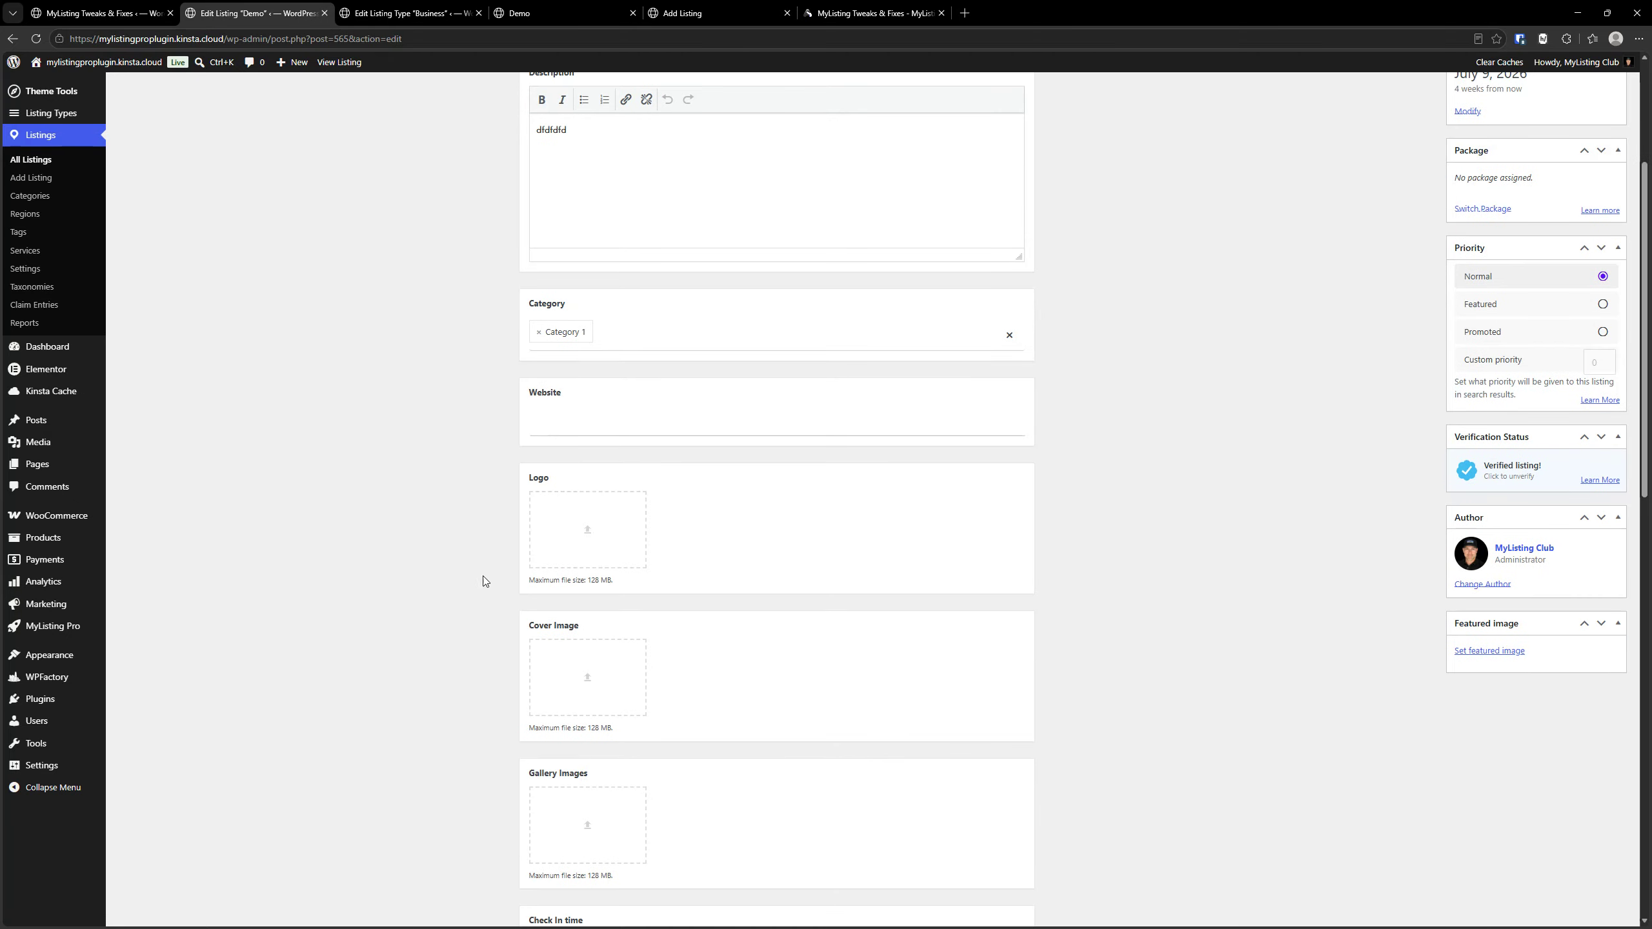
{"action": "left_click", "coordinate": [557, 522]}
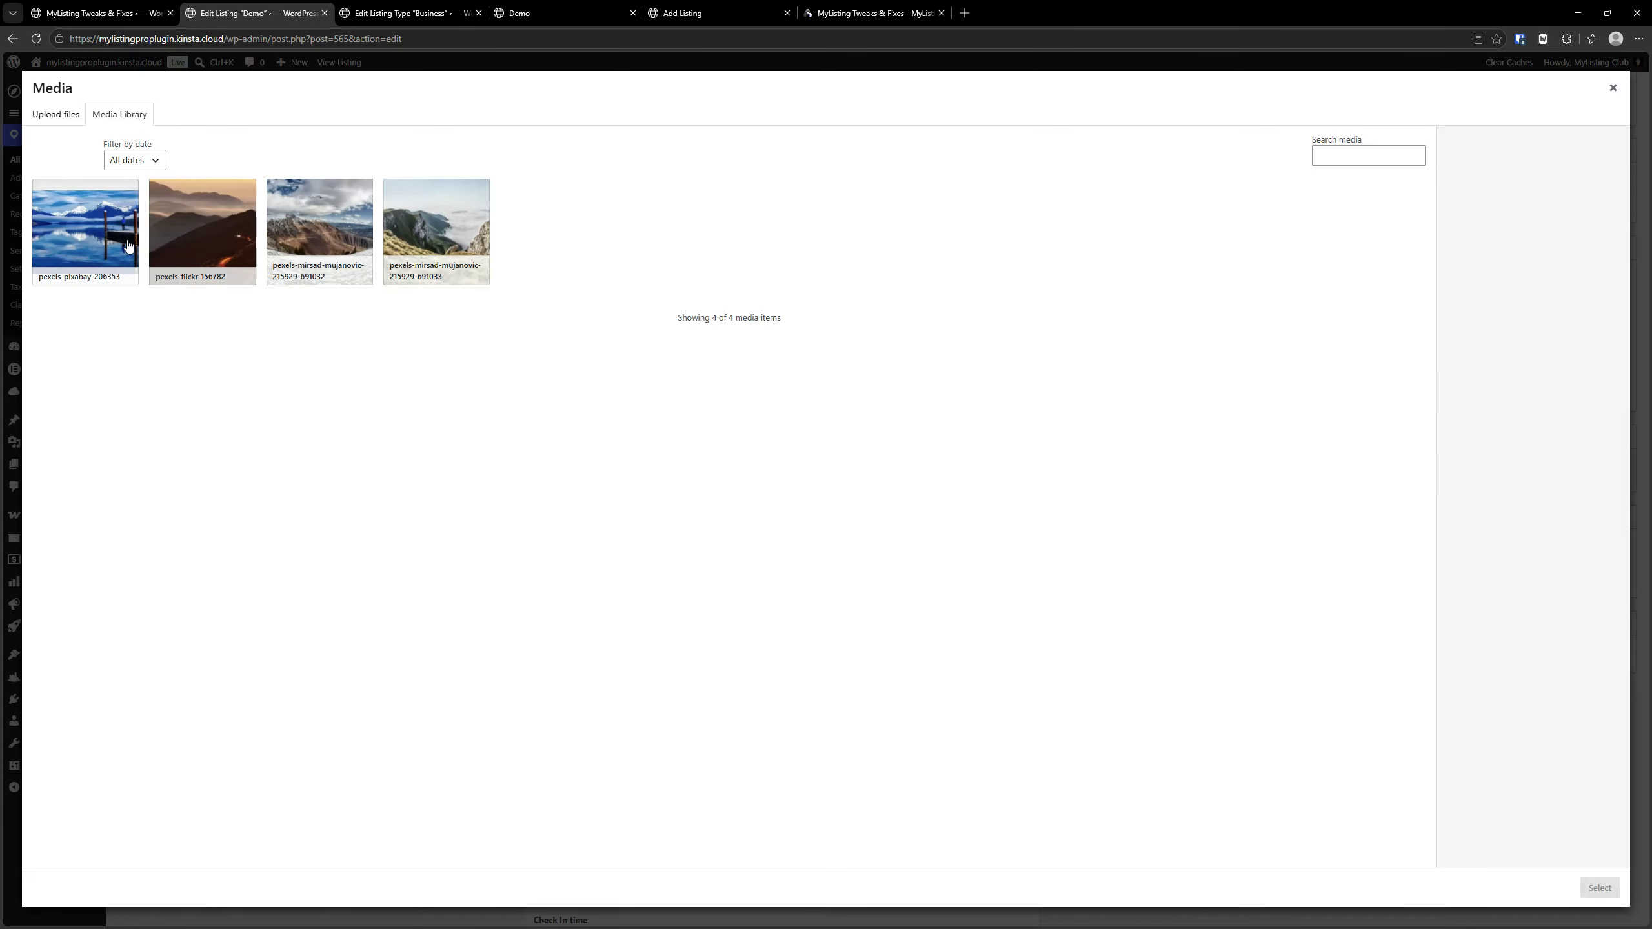
{"action": "left_click", "coordinate": [196, 233]}
{"action": "left_click", "coordinate": [1593, 885]}
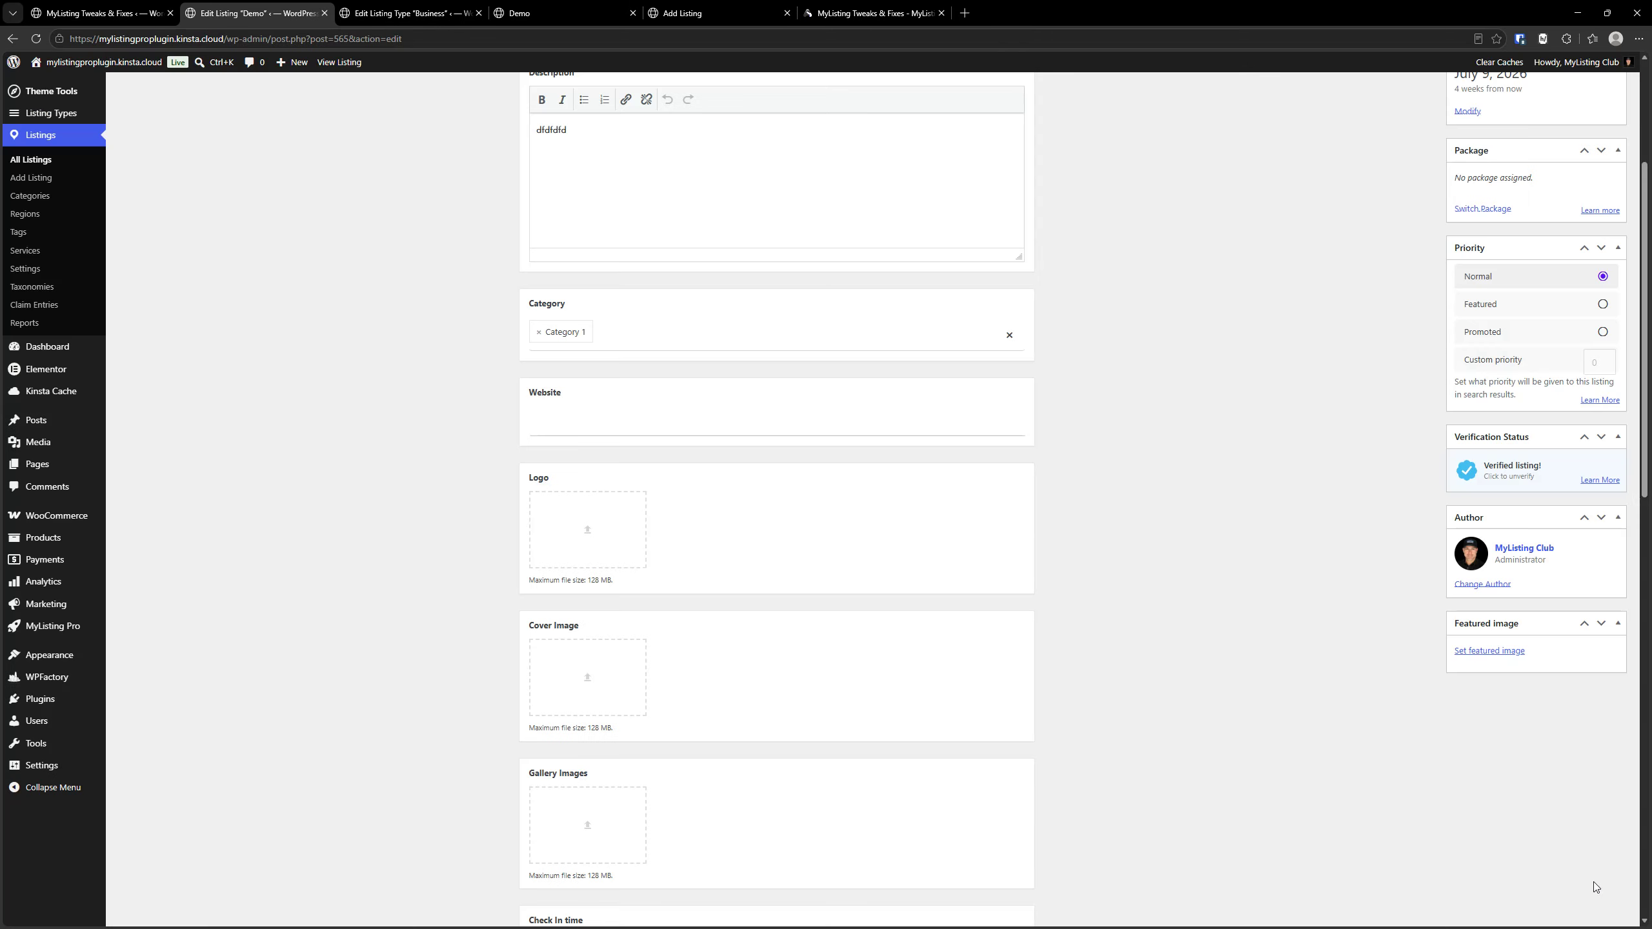
{"action": "scroll", "coordinate": [1210, 662], "scroll_direction": "up", "scroll_amount": 5}
{"action": "left_click", "coordinate": [1599, 262]}
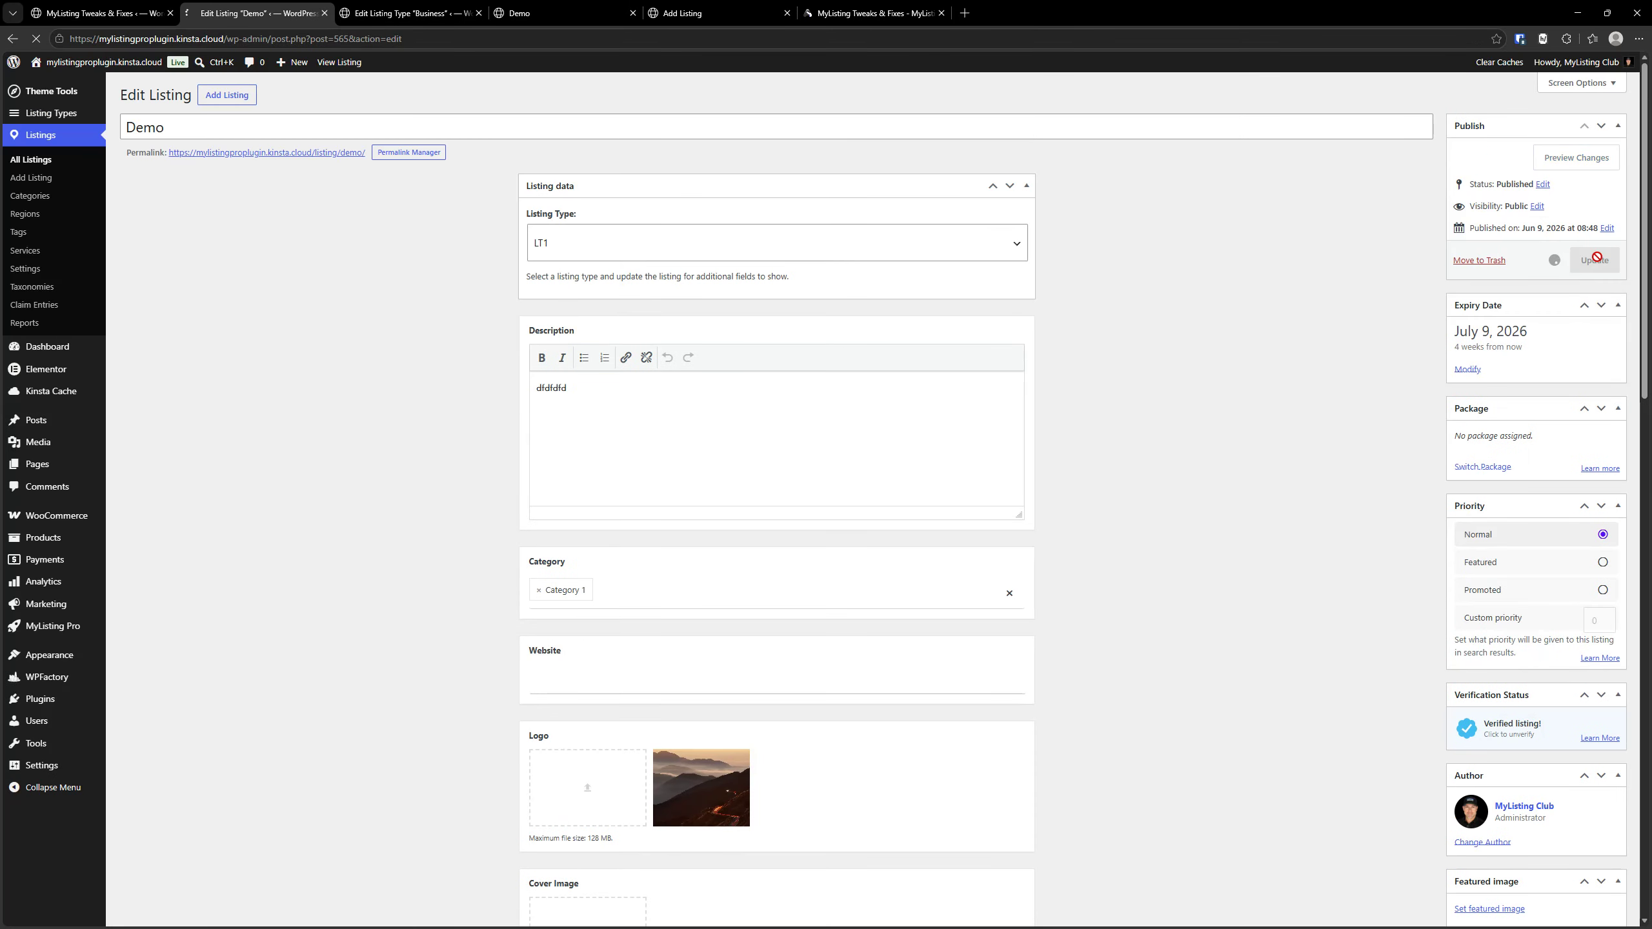
- Go back to the listings overview and open the Media Library in a new tab to review its images
{"action": "left_click", "coordinate": [33, 161]}
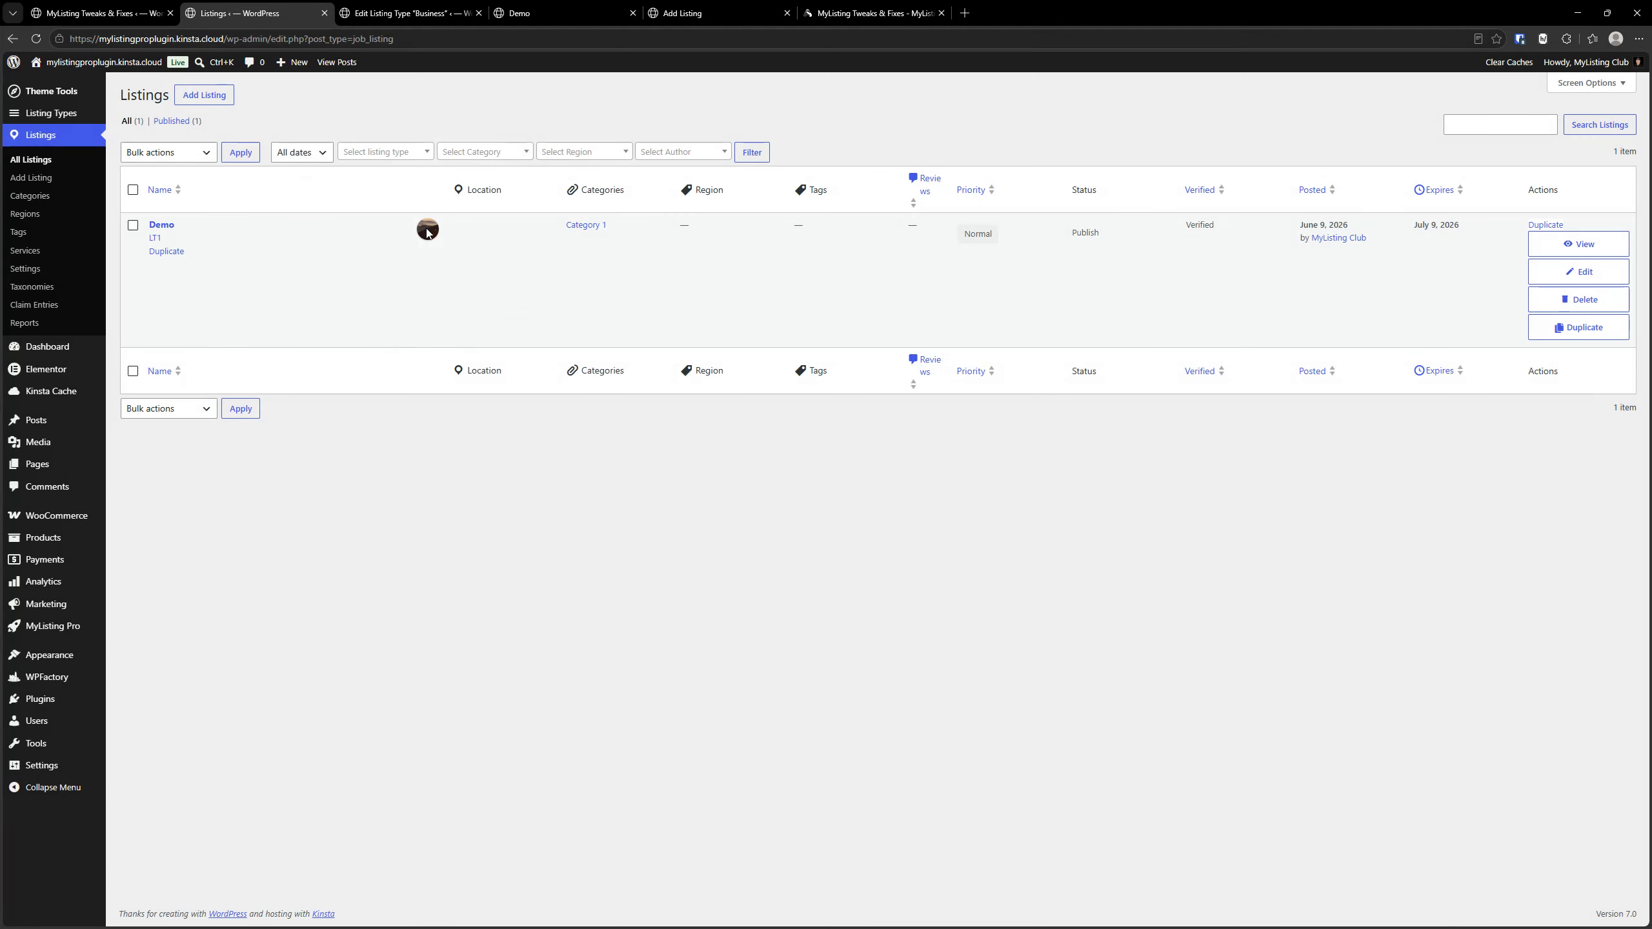
{"action": "right_click", "coordinate": [61, 457]}
{"action": "left_click", "coordinate": [117, 463]}
{"action": "left_click_drag", "start_coordinate": [395, 11], "coordinate": [286, 11]}
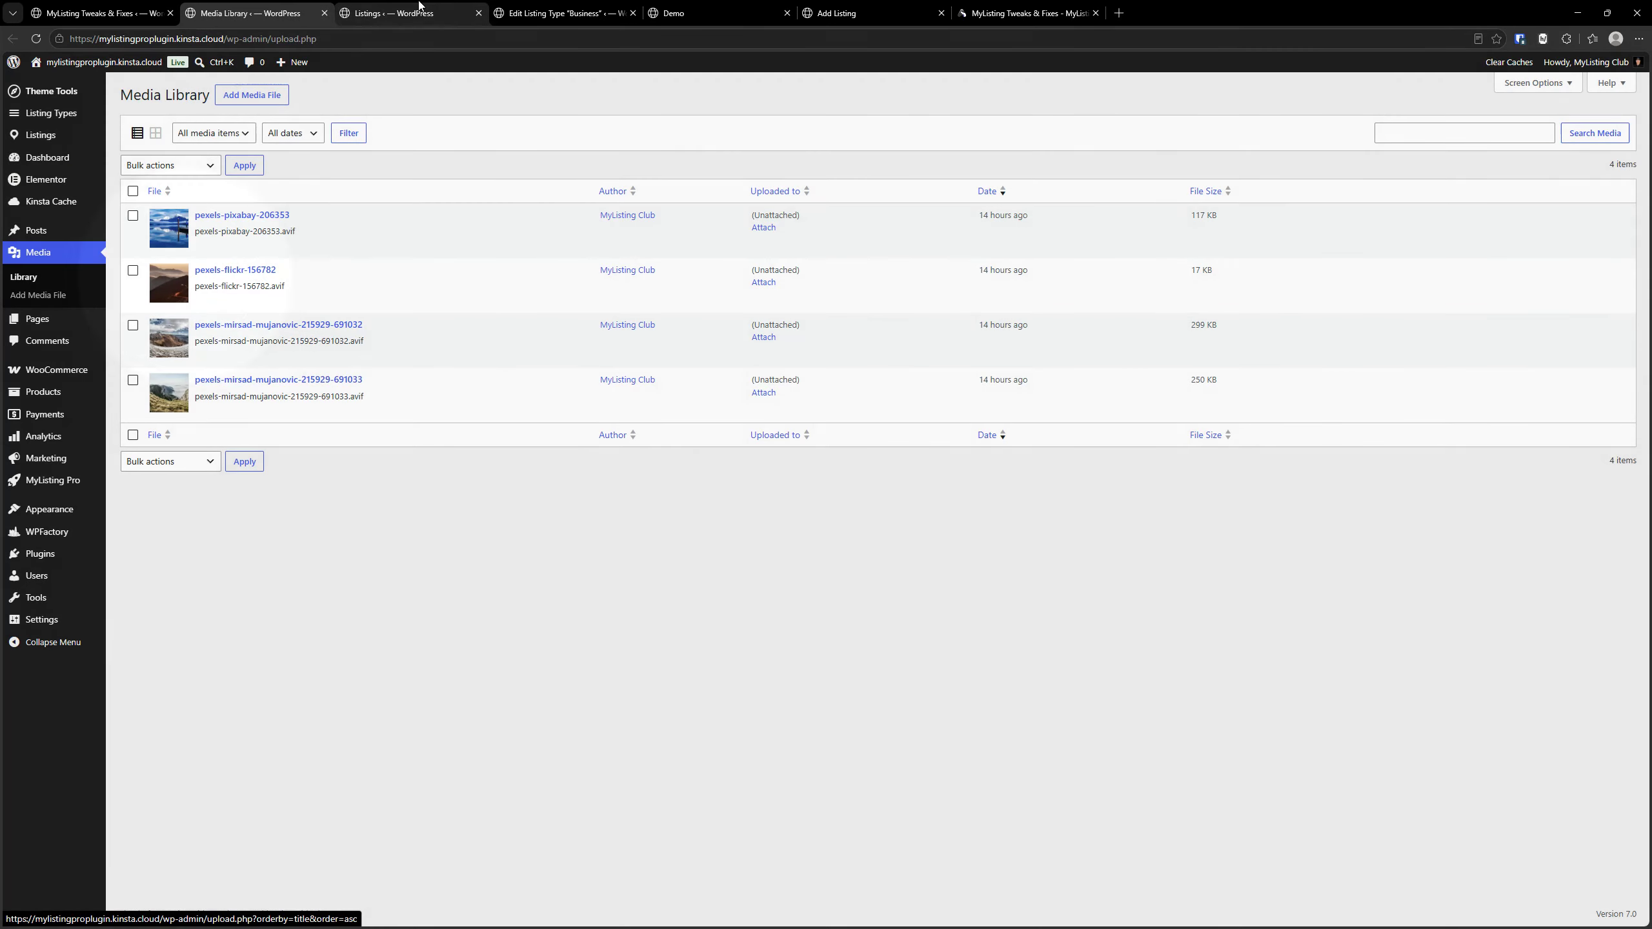
- Duplicate the Demo listing from the listings overview
{"action": "left_click", "coordinate": [420, 11]}
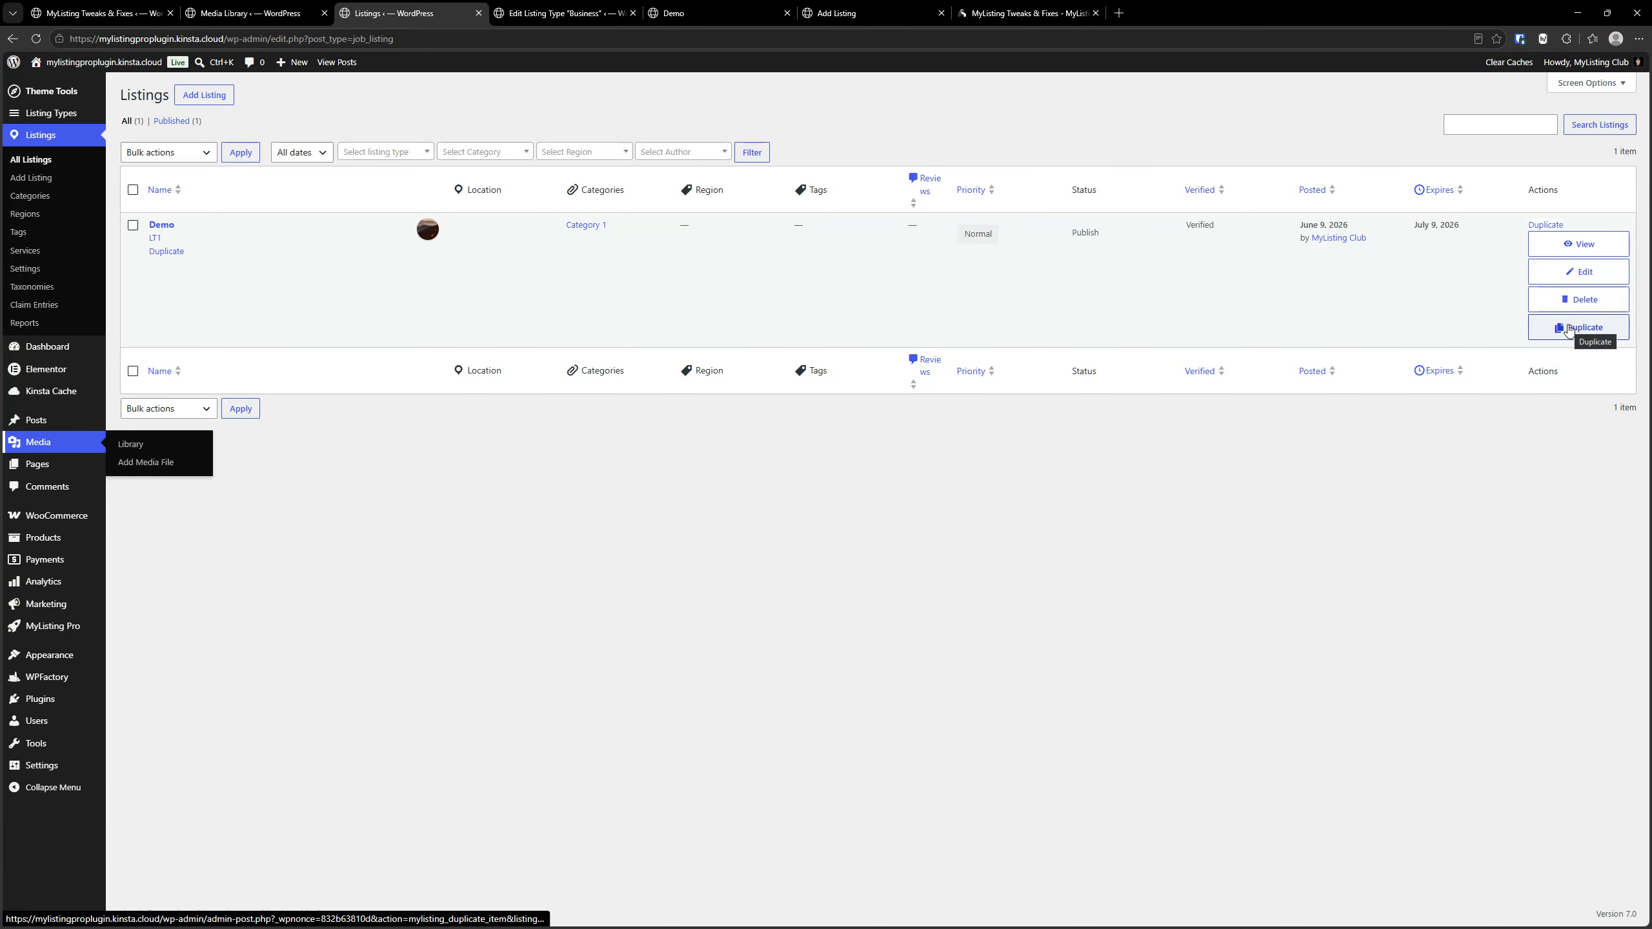
{"action": "key", "text": "ctrl"}
{"action": "key", "text": "ctrl"}
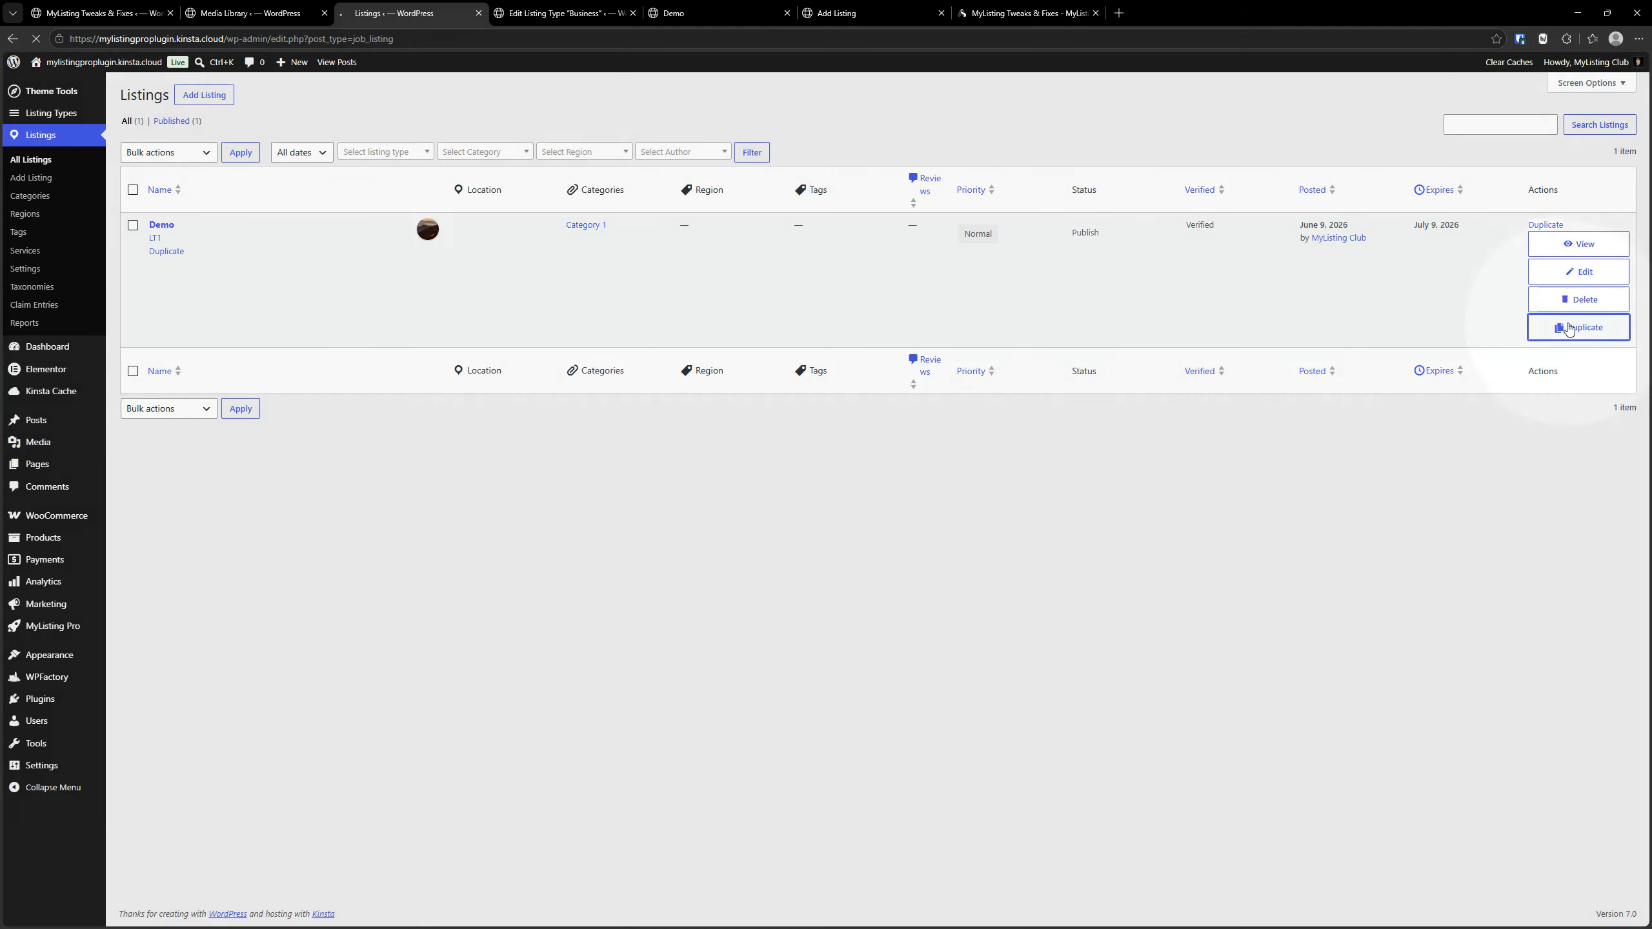
- Complete the Demo listing's duplication and approve the pending copy
{"action": "left_click", "coordinate": [1568, 329]}
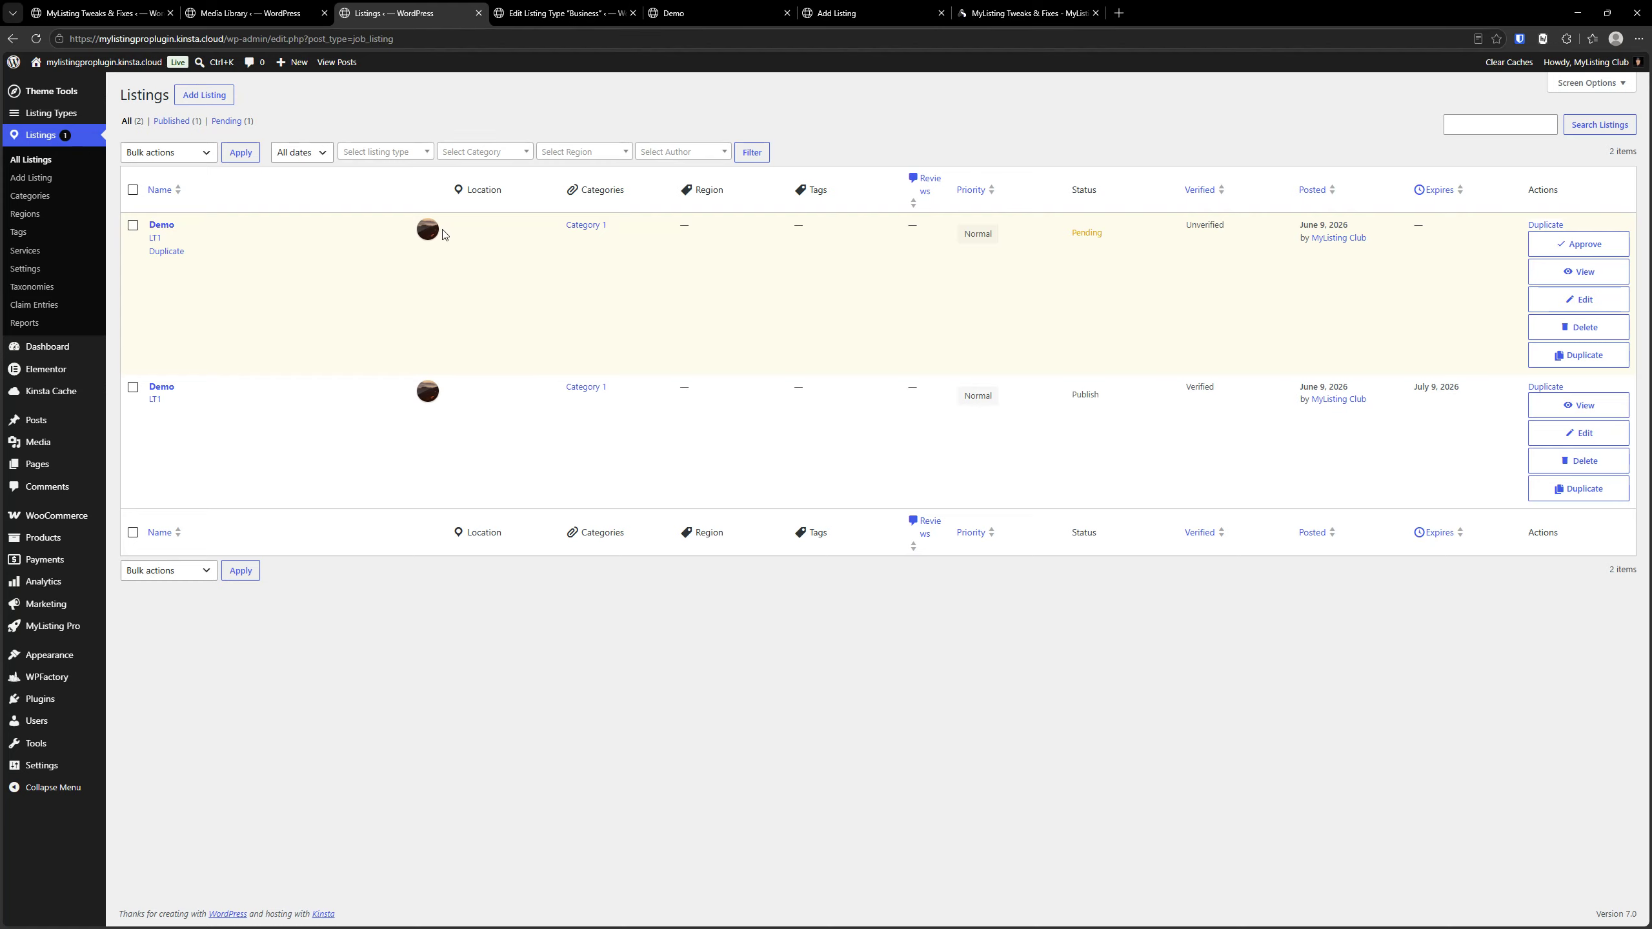
{"action": "left_click", "coordinate": [1542, 244]}
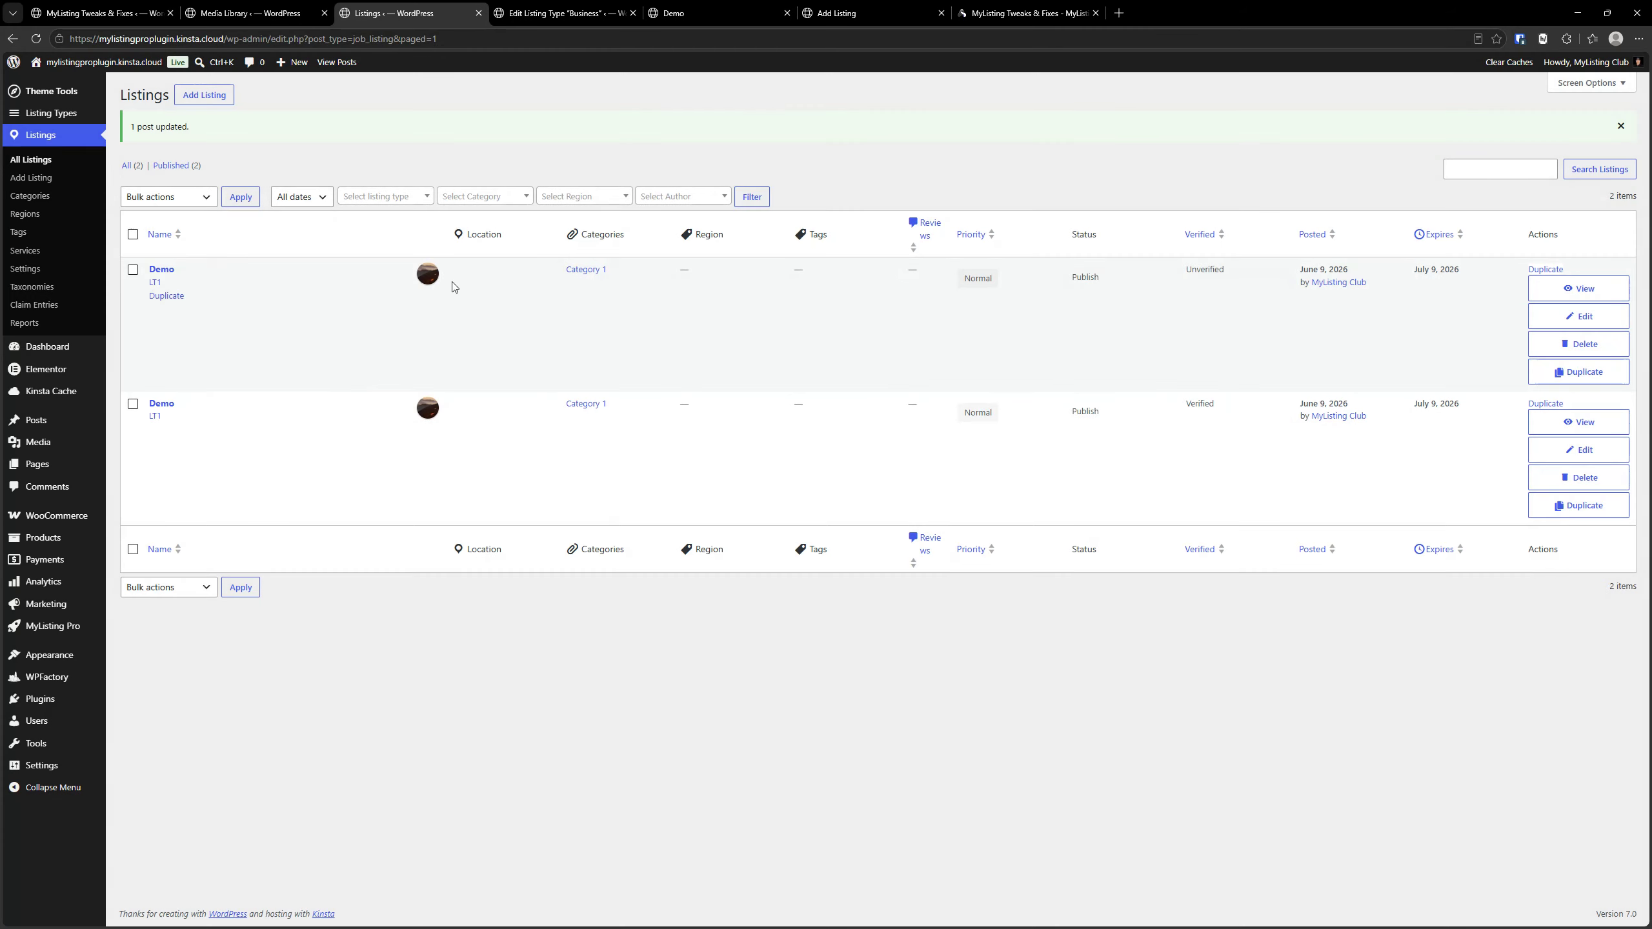
- Reload the Media Library and check whether cloning added extra copies of the pexels-flickr-156782 image
{"action": "key", "text": "ctrl+shift+Tab"}
{"action": "left_click", "coordinate": [37, 40]}
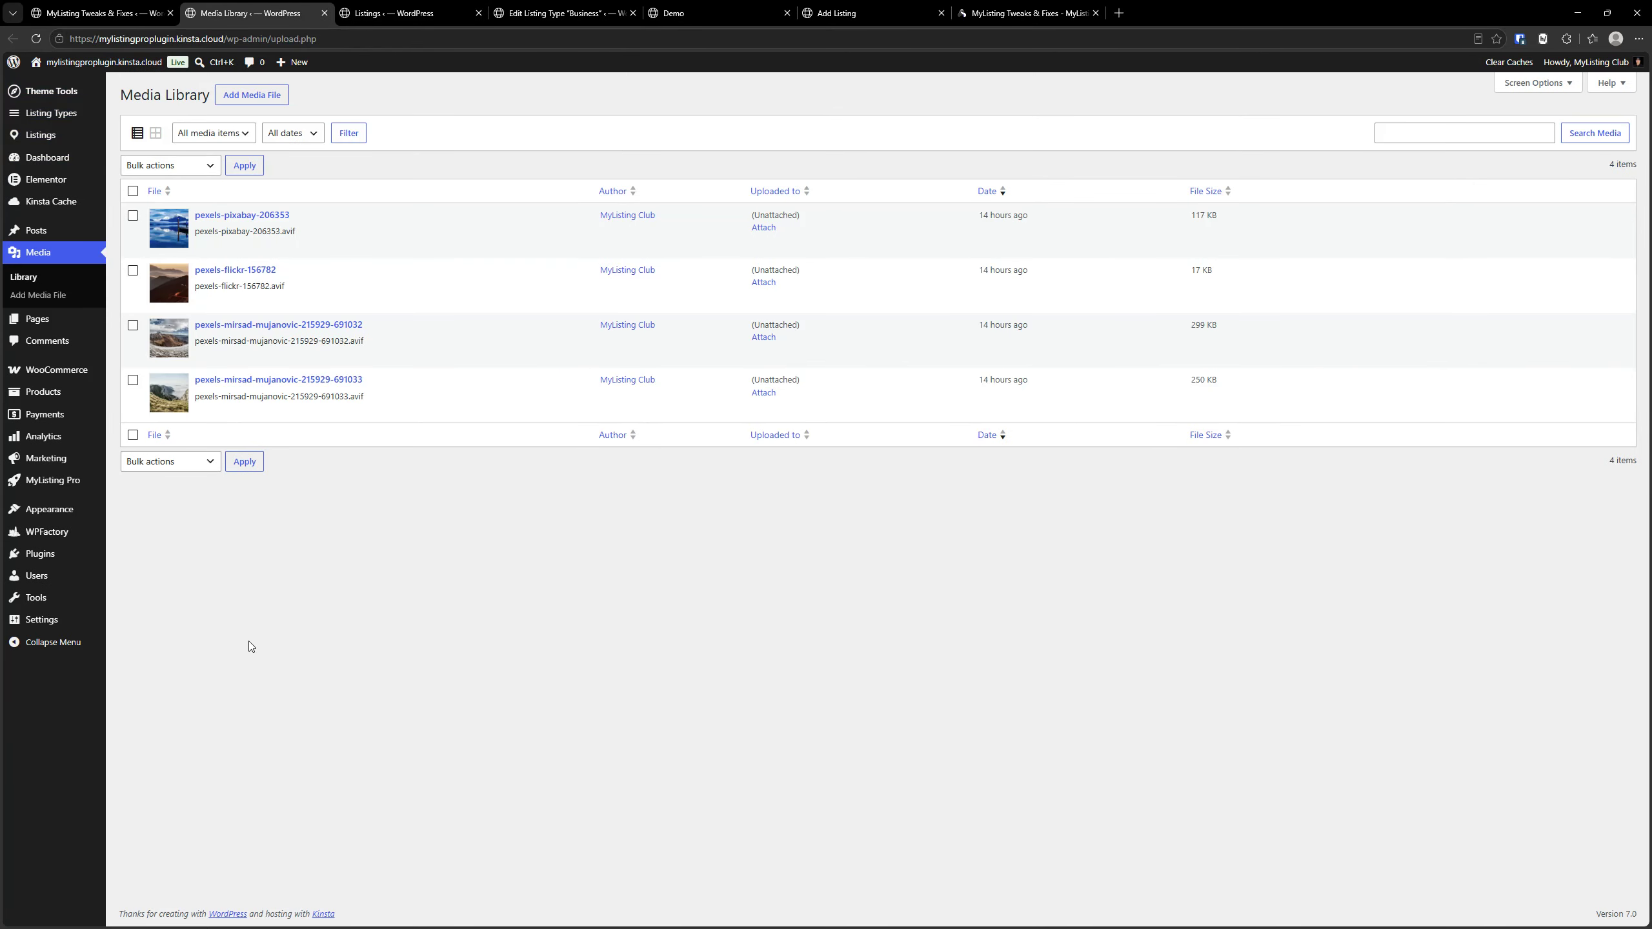
{"action": "key", "text": "ctrl"}
{"action": "key", "text": "ctrl"}
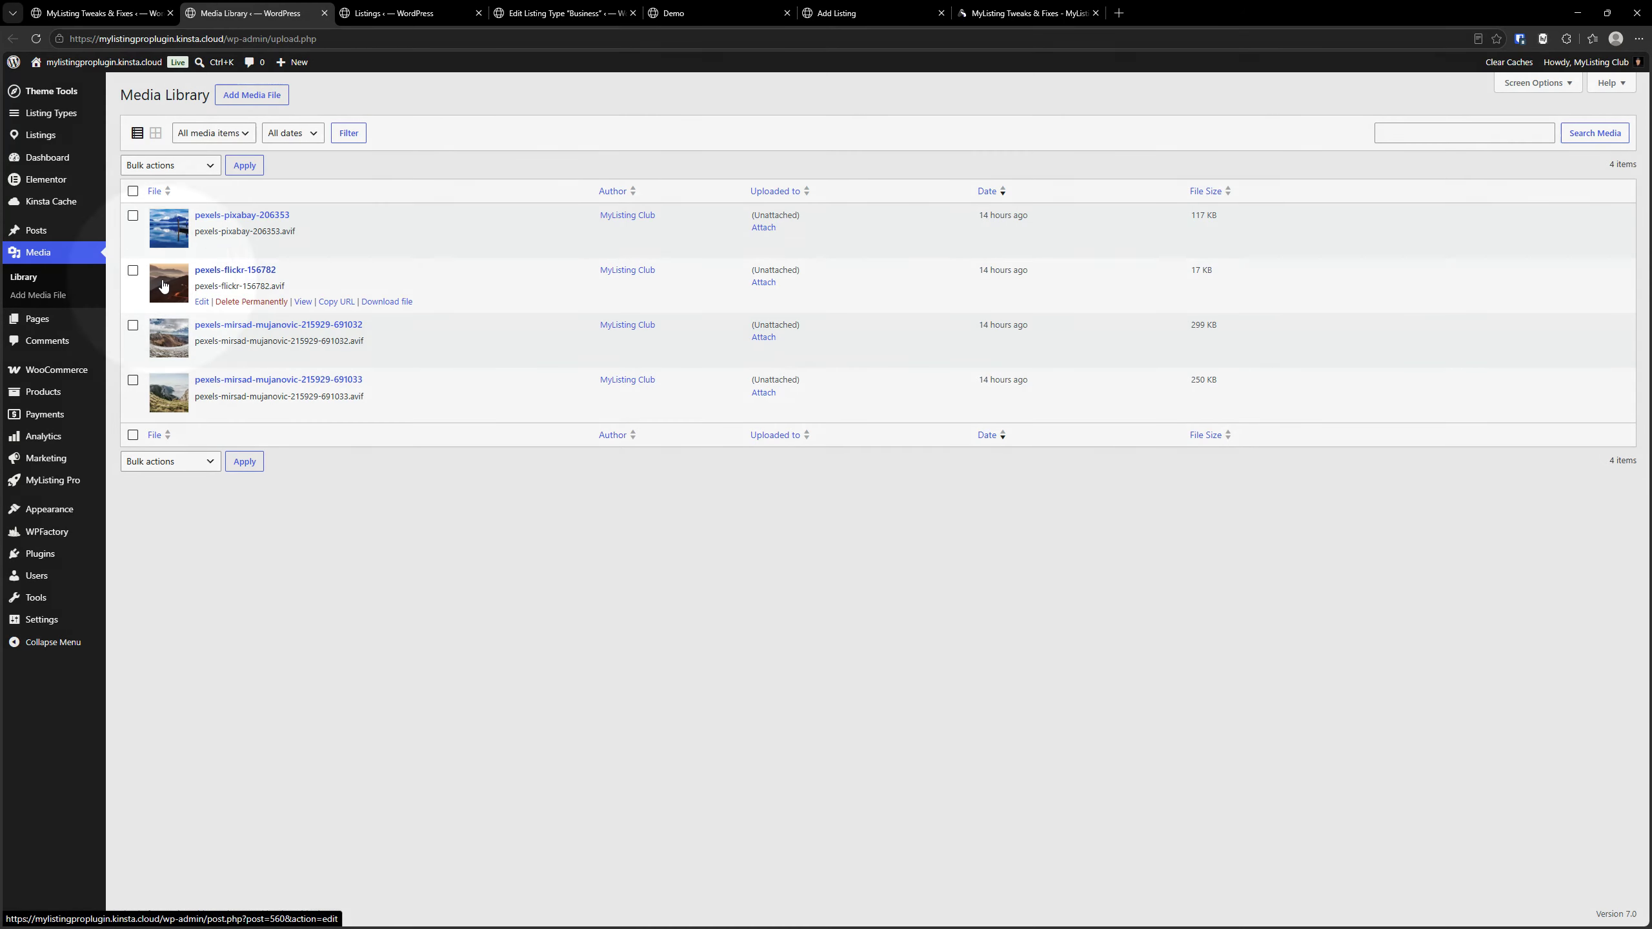
- Open the cloned Demo listing, examine its logo, cover and gallery image fields, and return to the listings overview
{"action": "left_click", "coordinate": [446, 6]}
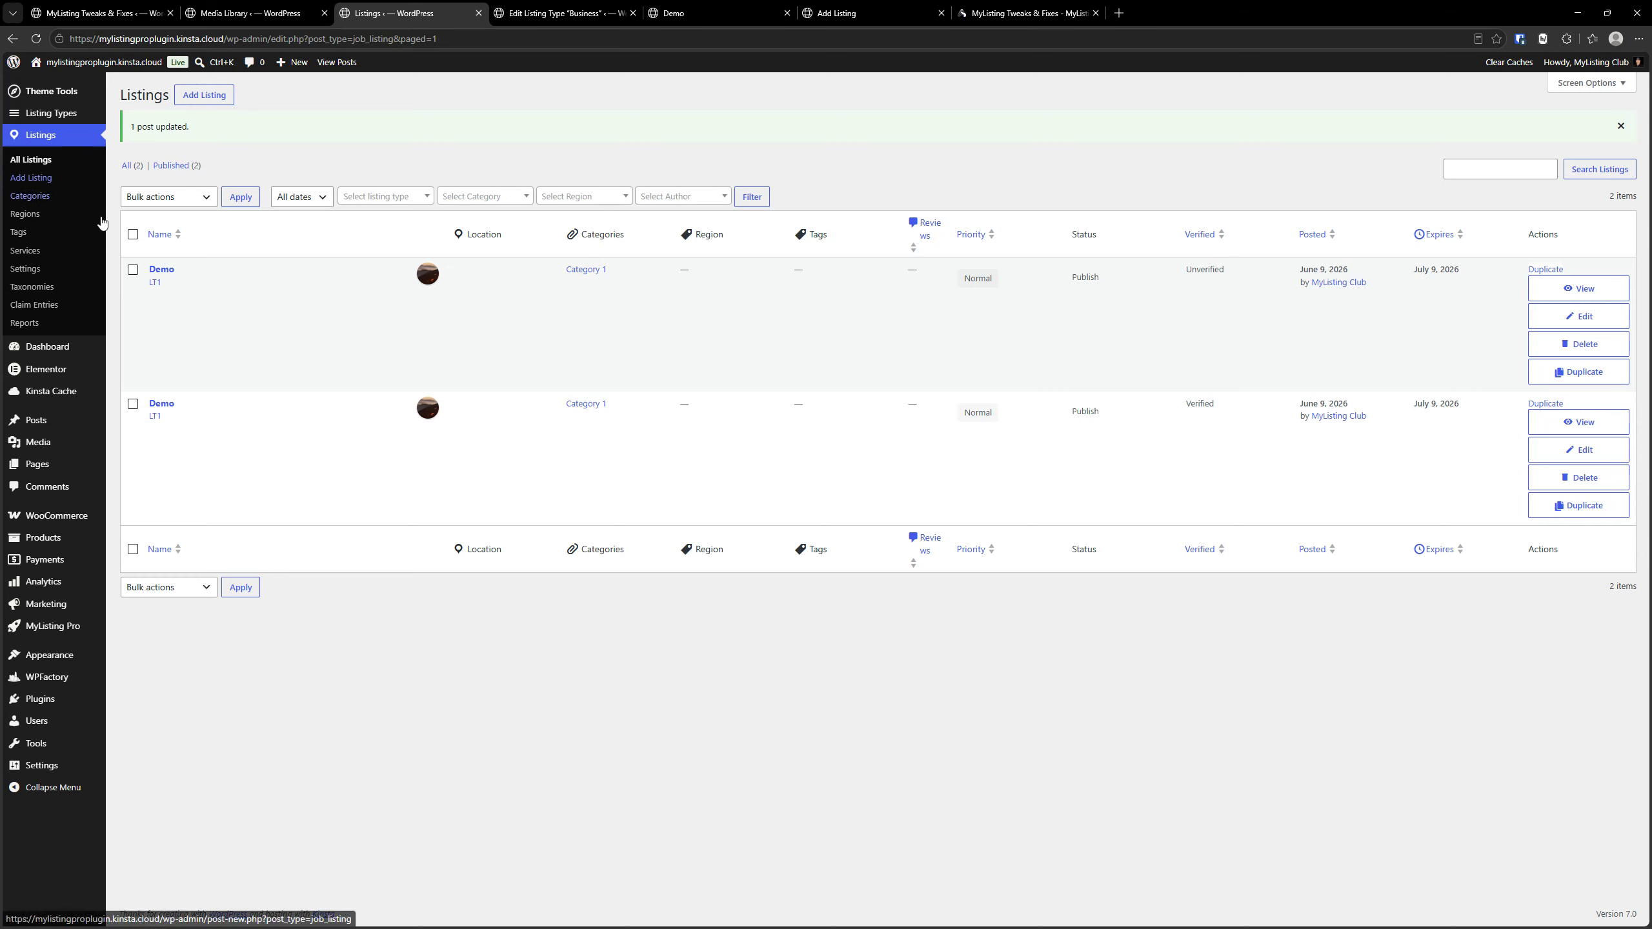
{"action": "left_click", "coordinate": [164, 272]}
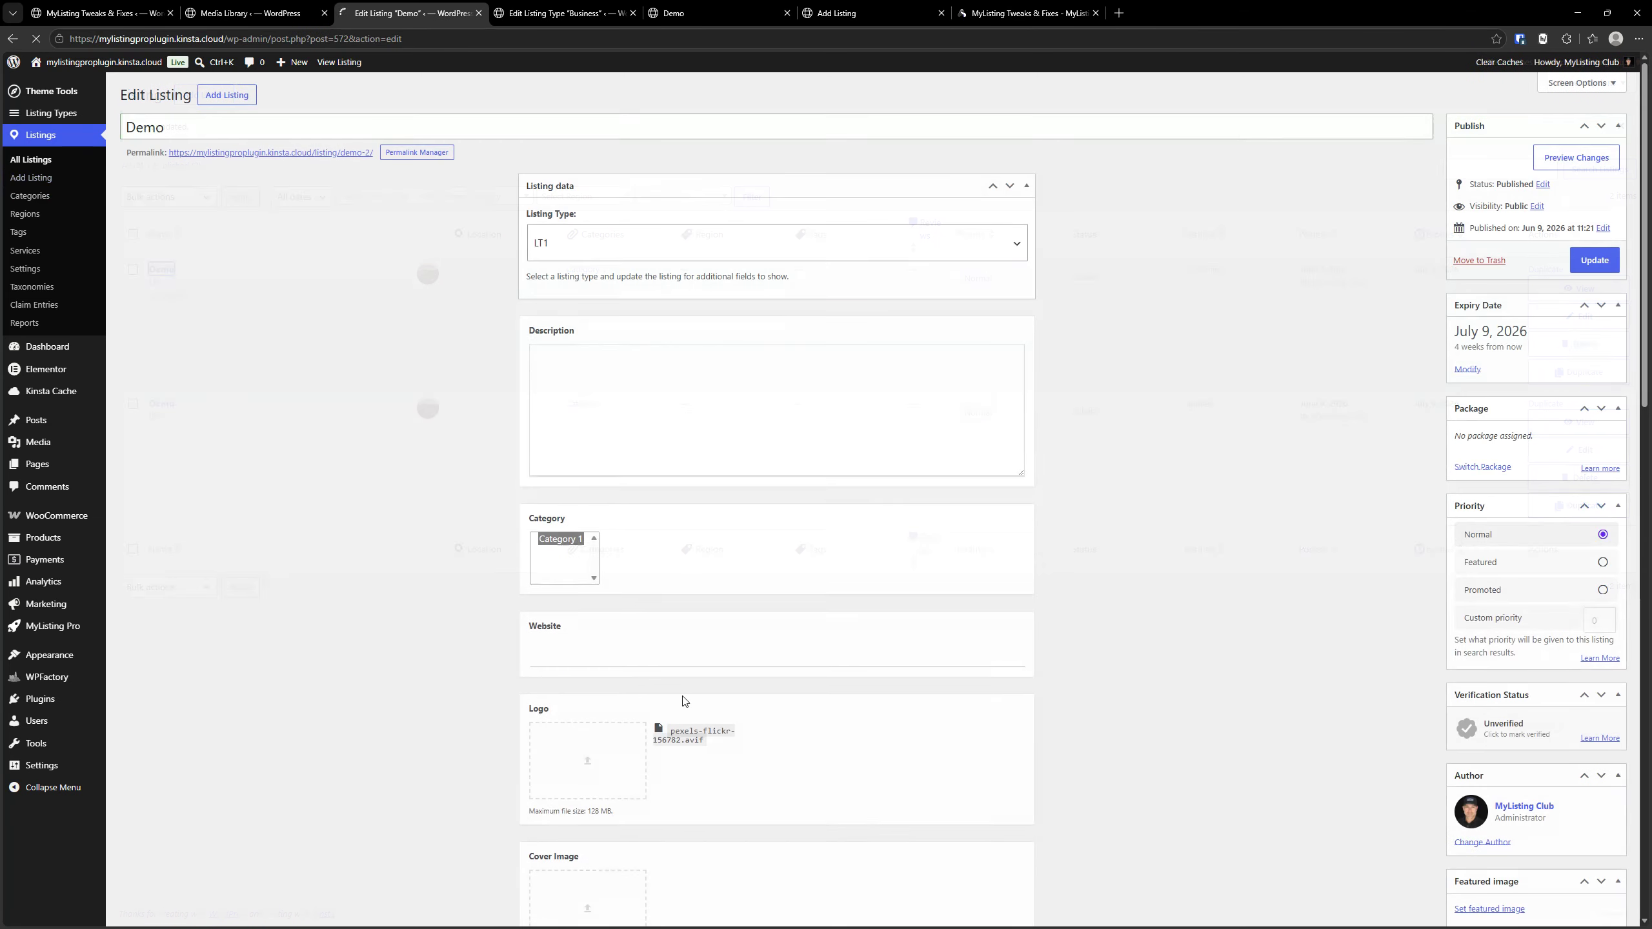
{"action": "scroll", "coordinate": [627, 601], "scroll_direction": "down", "scroll_amount": 5}
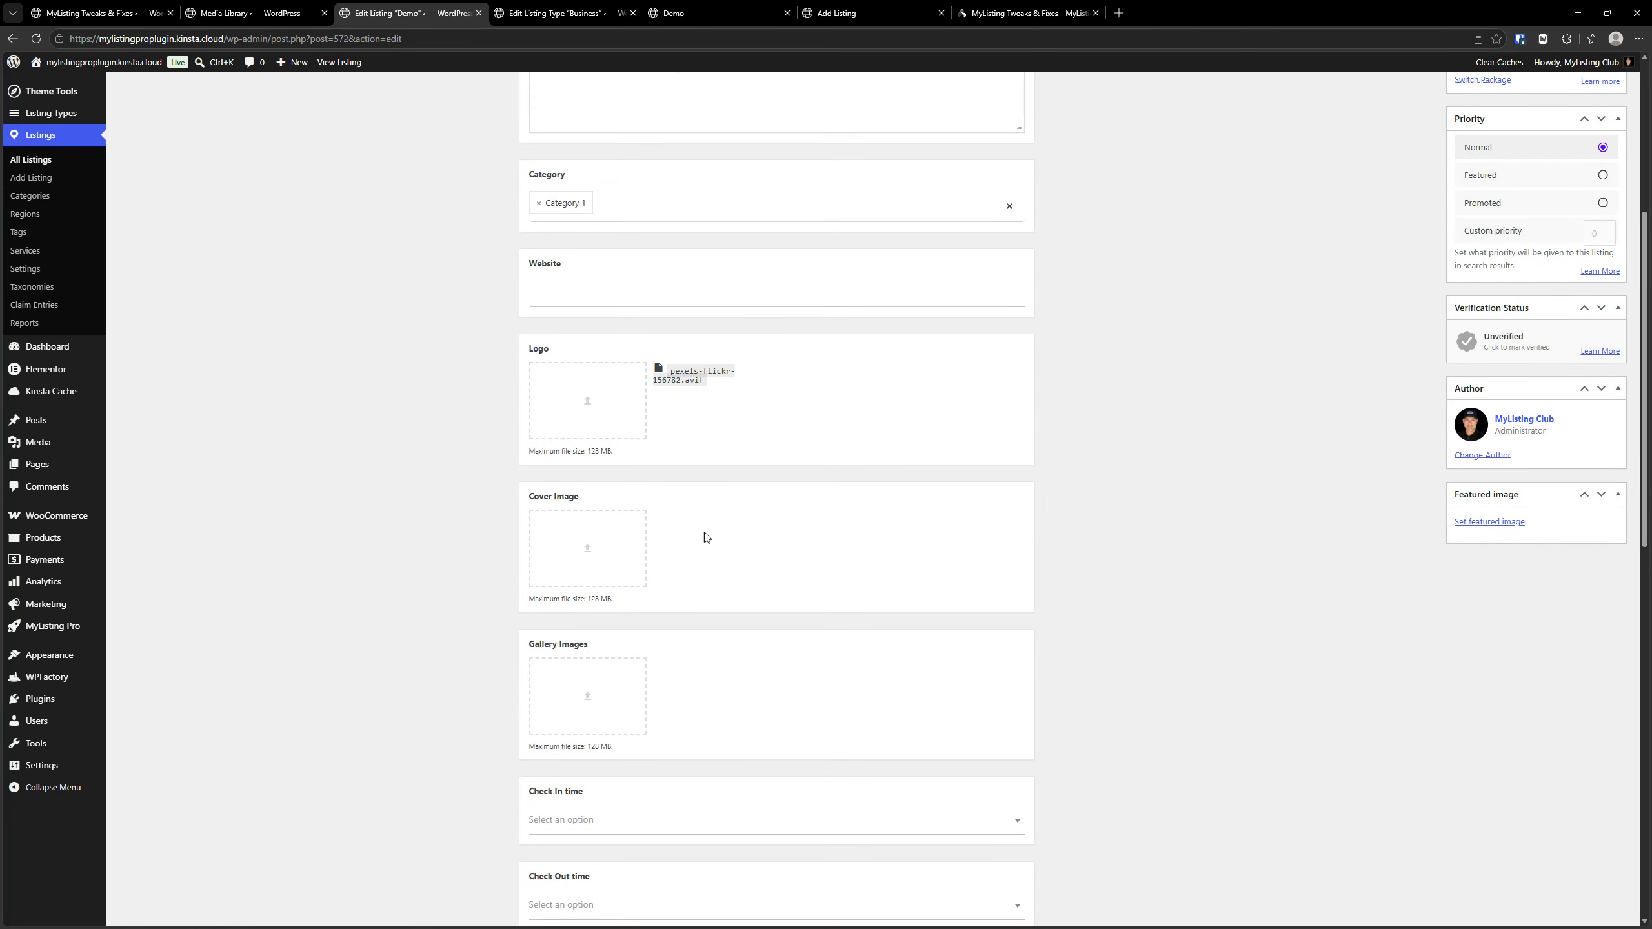
{"action": "scroll", "coordinate": [704, 533], "scroll_direction": "up", "scroll_amount": 6}
{"action": "scroll", "coordinate": [699, 540], "scroll_direction": "down", "scroll_amount": 7}
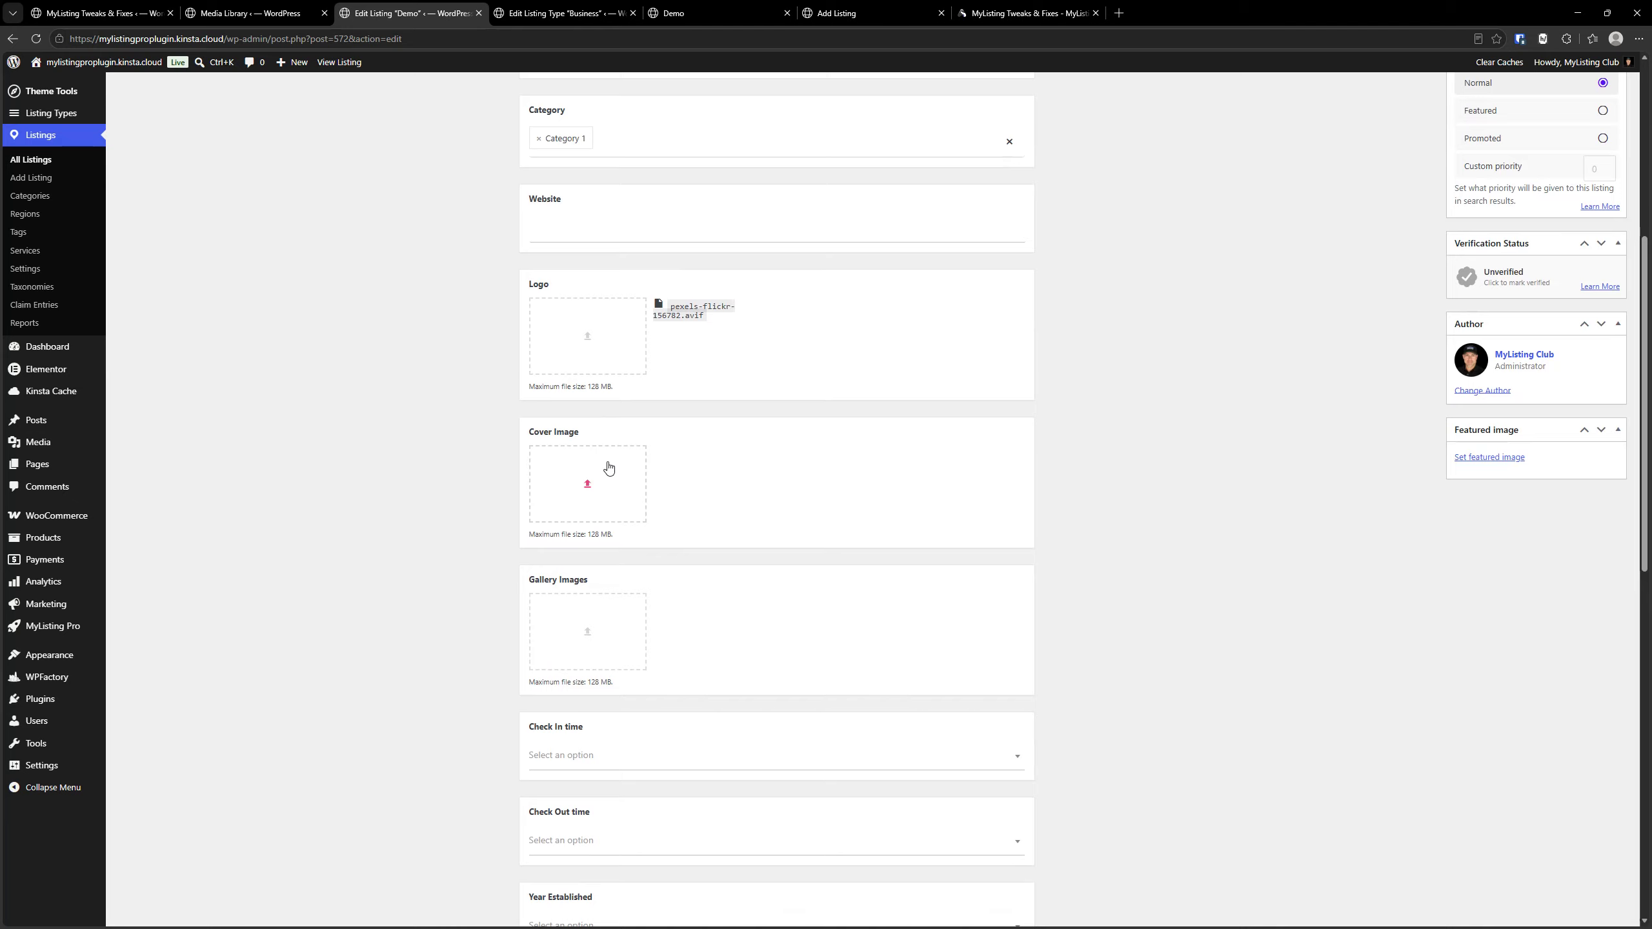
{"action": "scroll", "coordinate": [627, 535], "scroll_direction": "down", "scroll_amount": 2}
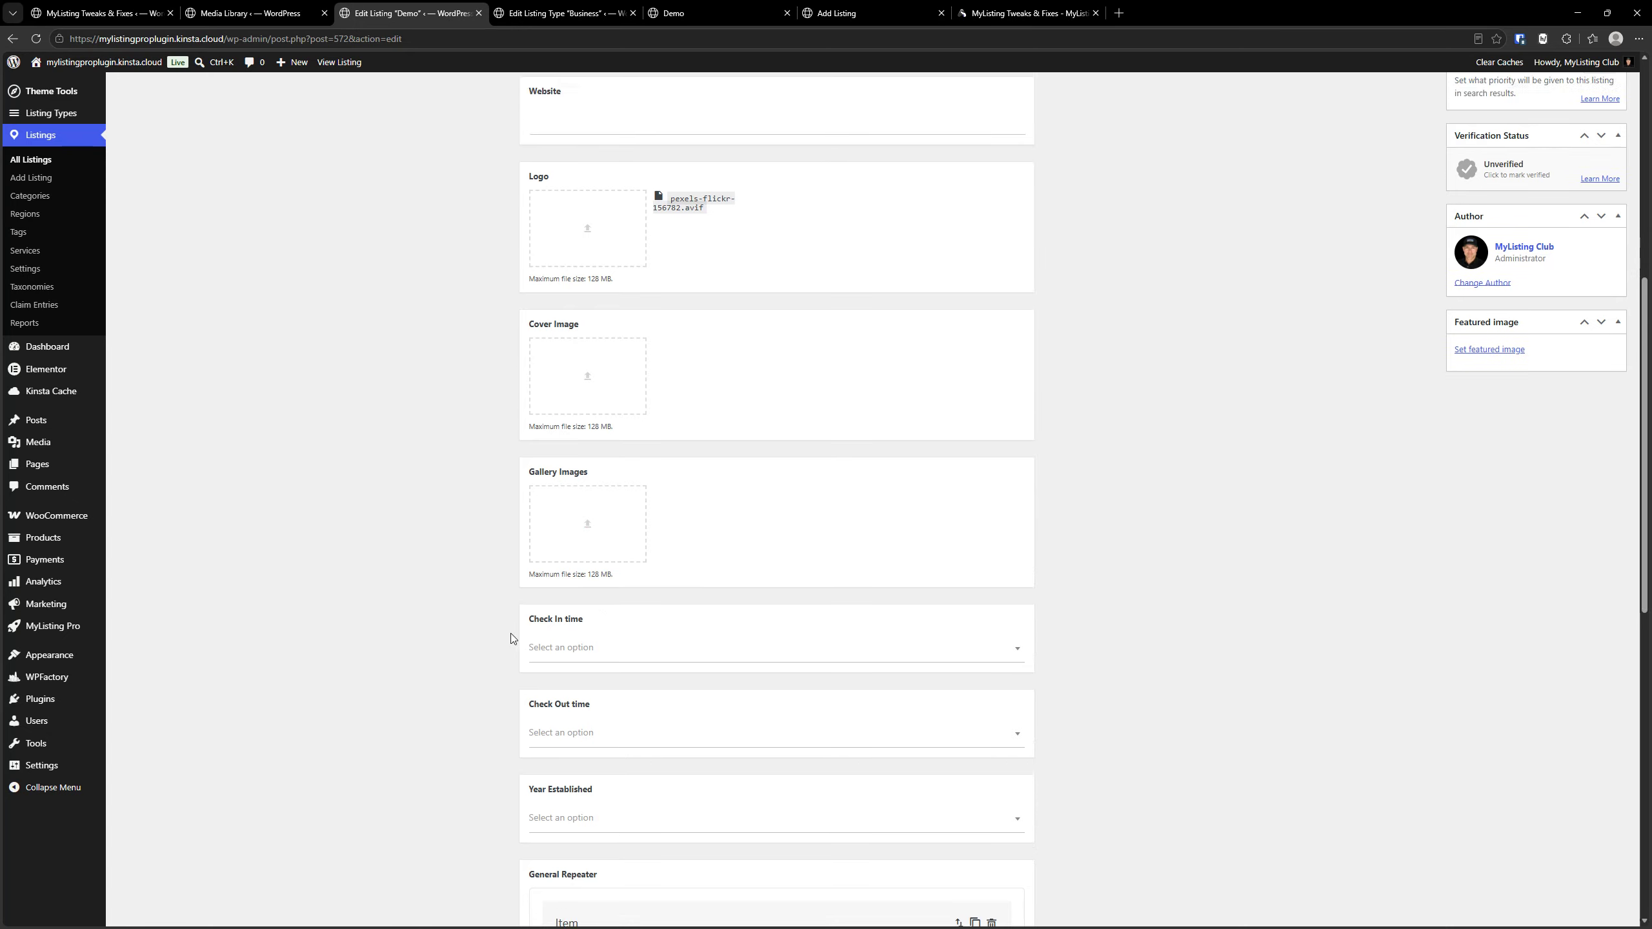
{"action": "scroll", "coordinate": [511, 629], "scroll_direction": "up", "scroll_amount": 9}
{"action": "left_click", "coordinate": [31, 160]}
- Reload the public Demo listing page to check its logo, and open the account's My Listings dashboard
{"action": "left_click", "coordinate": [746, 6]}
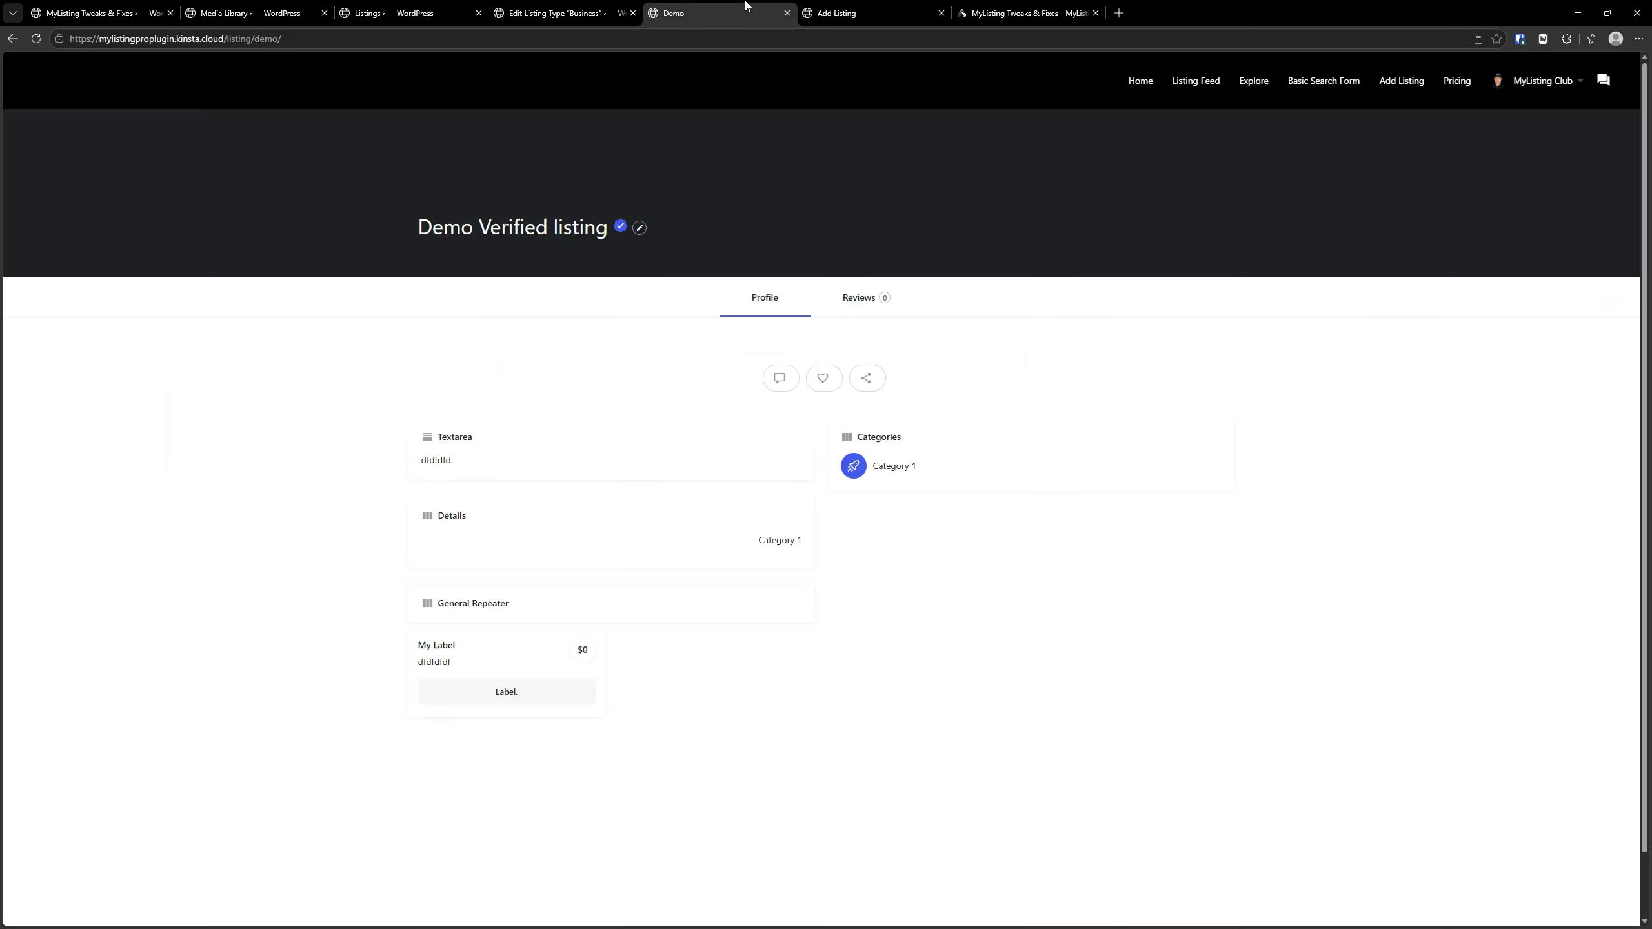
{"action": "left_click", "coordinate": [36, 38]}
{"action": "left_click", "coordinate": [446, 215]}
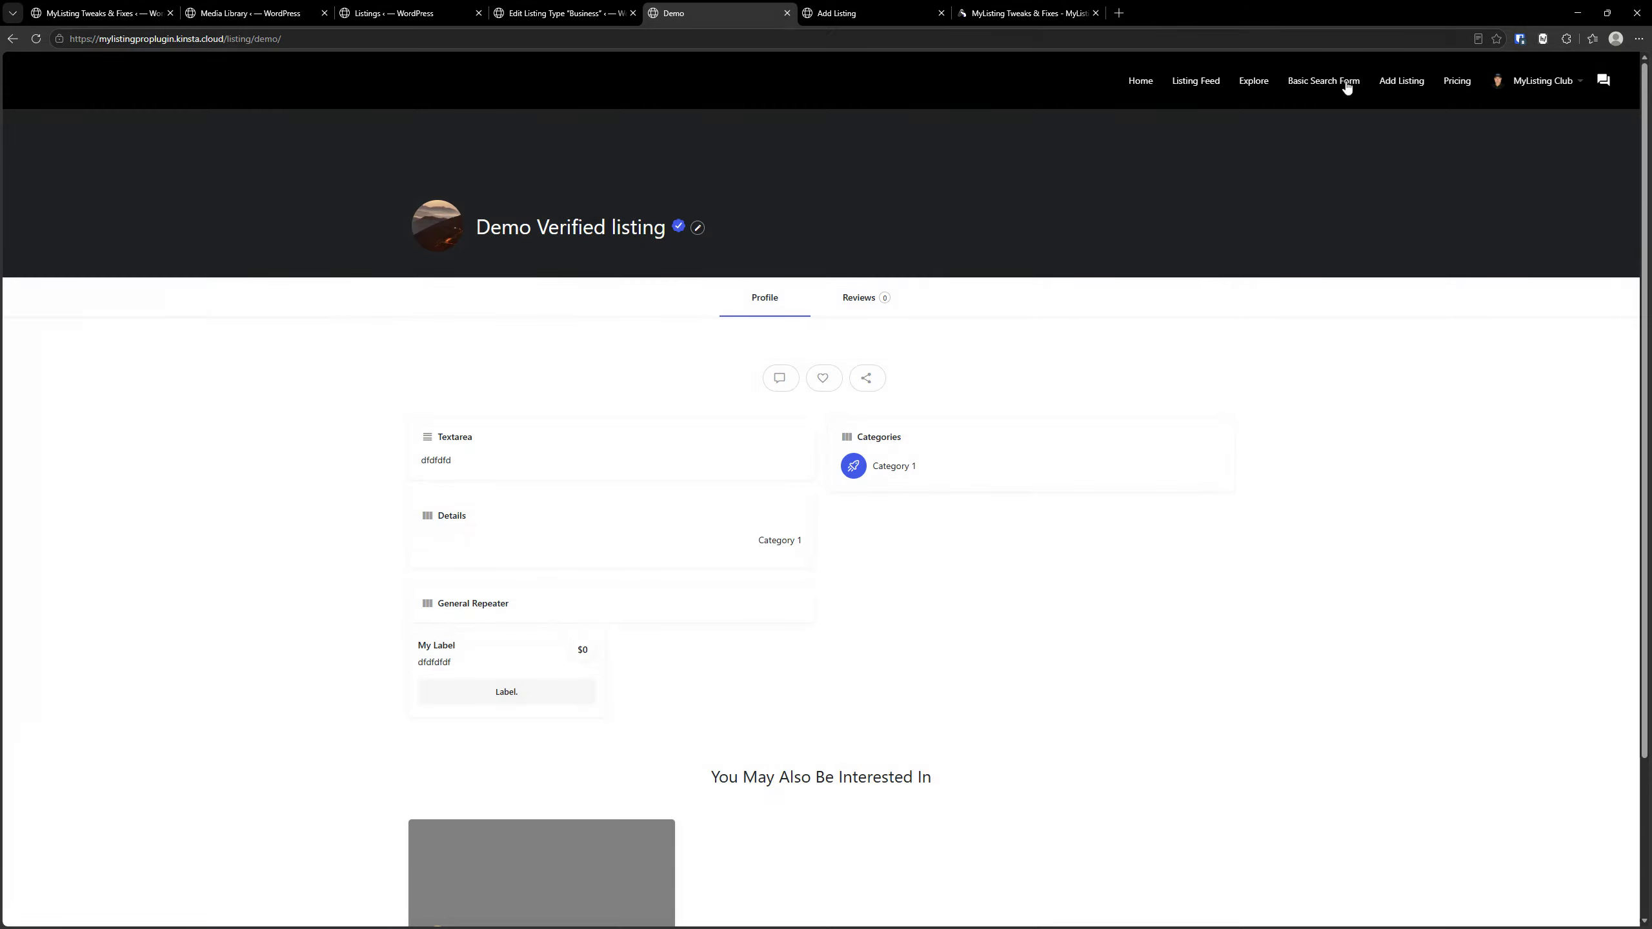
{"action": "mouse_move", "coordinate": [1543, 81]}
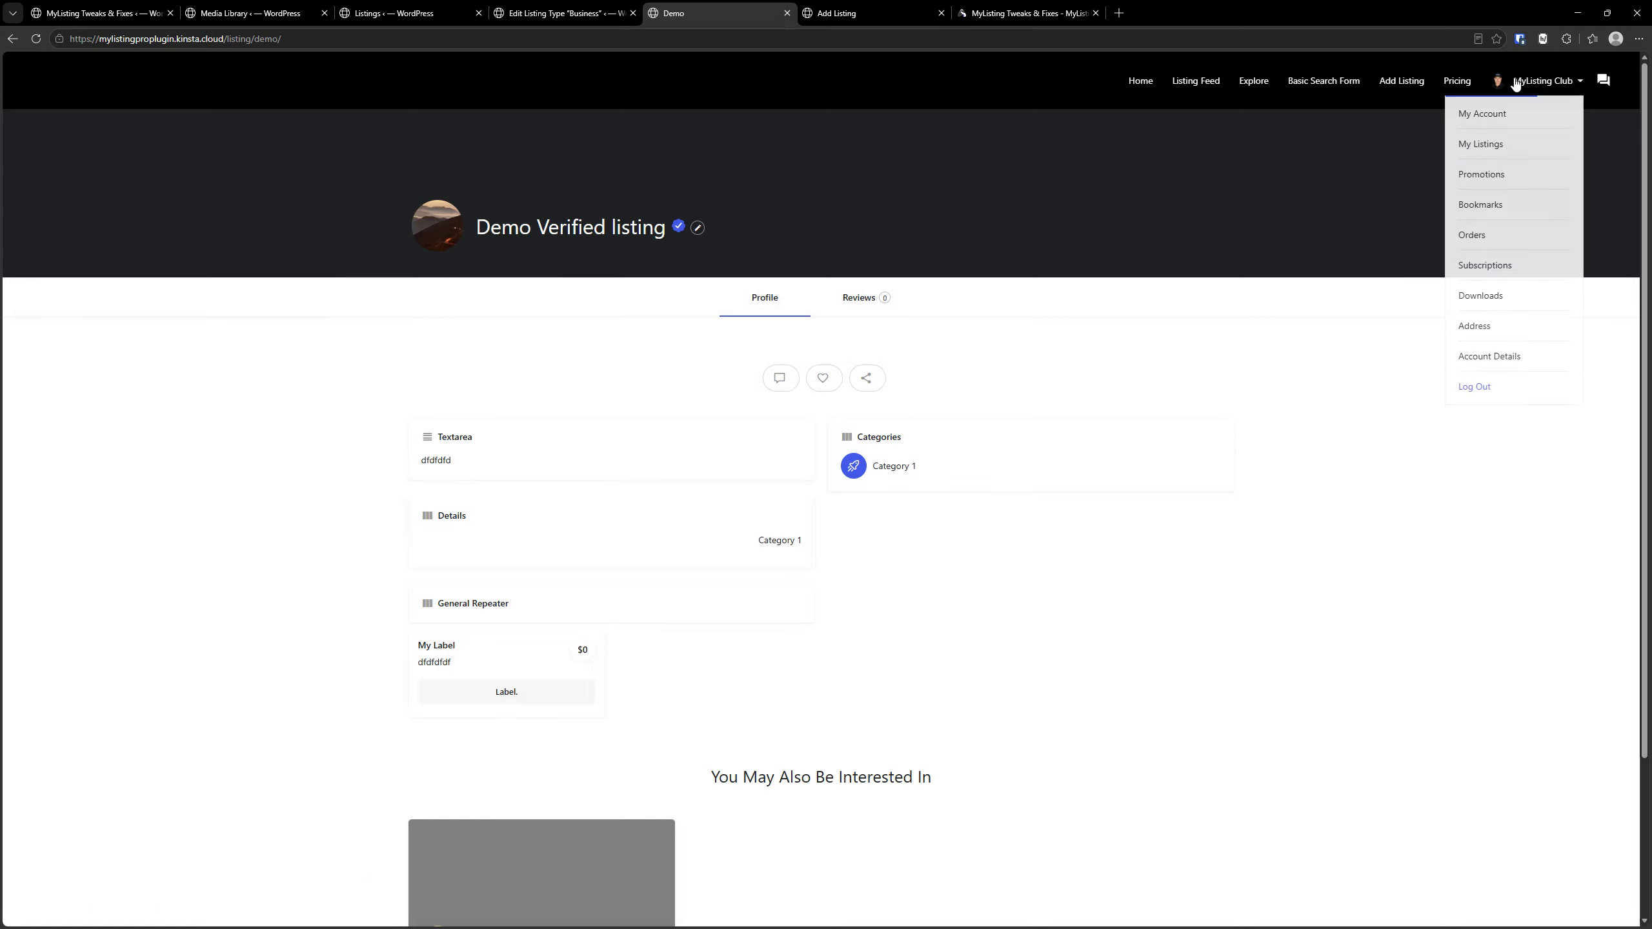
{"action": "left_click", "coordinate": [1485, 147]}
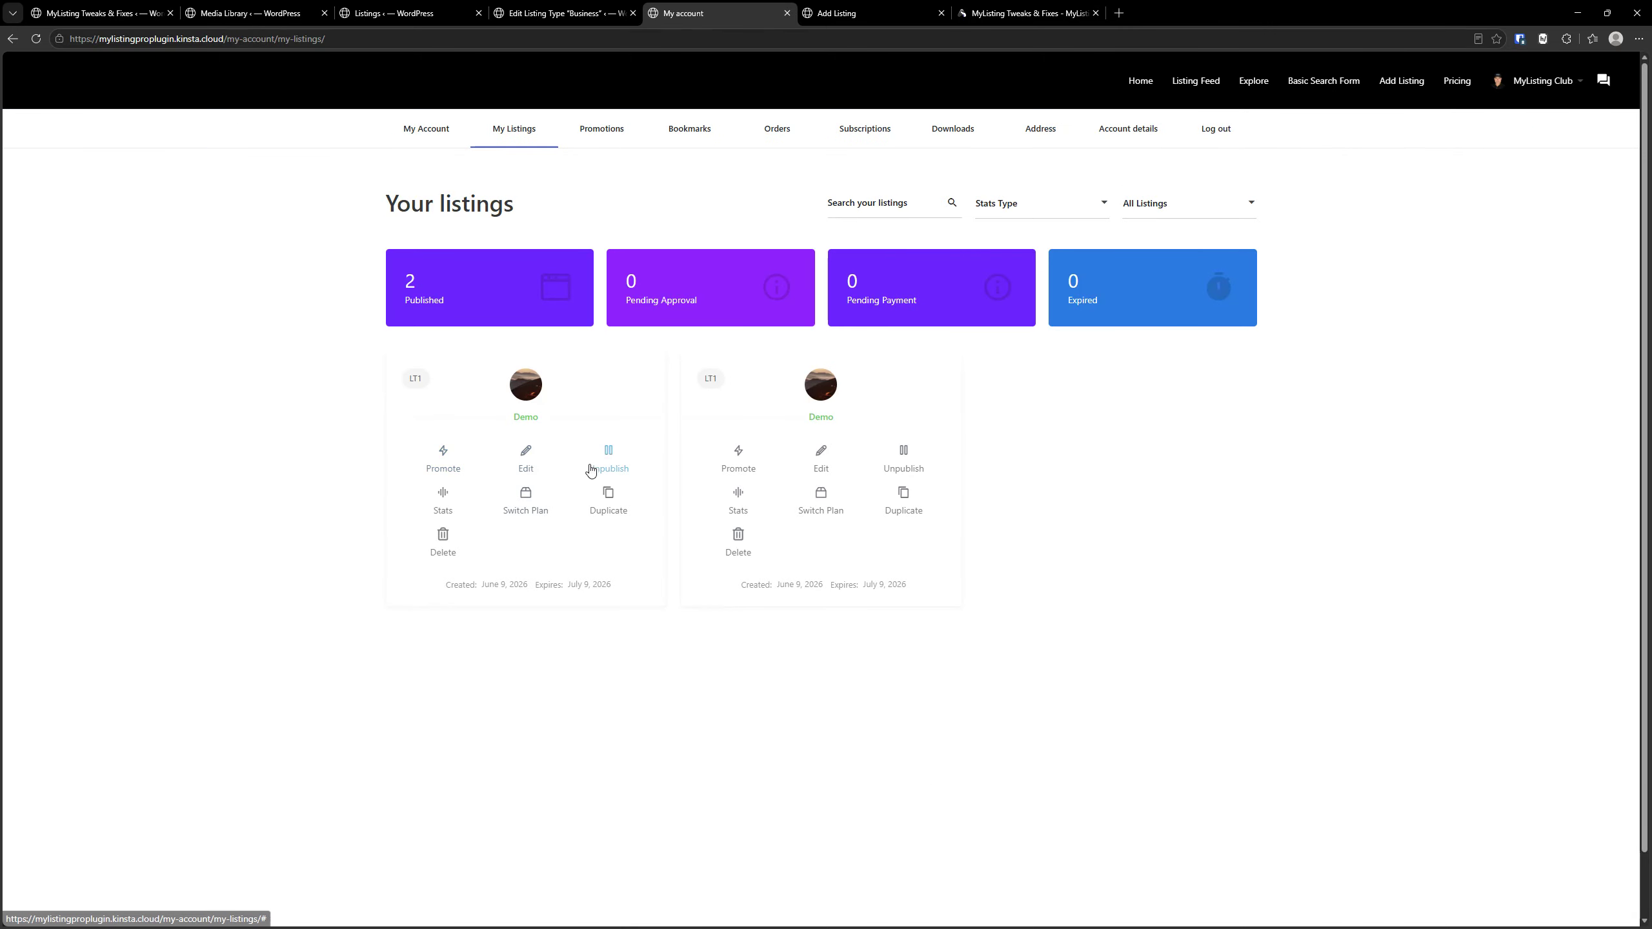
- Try to duplicate the first Demo listing from My Listings and refresh the admin listings overview to look for a copy
{"action": "left_click", "coordinate": [601, 512]}
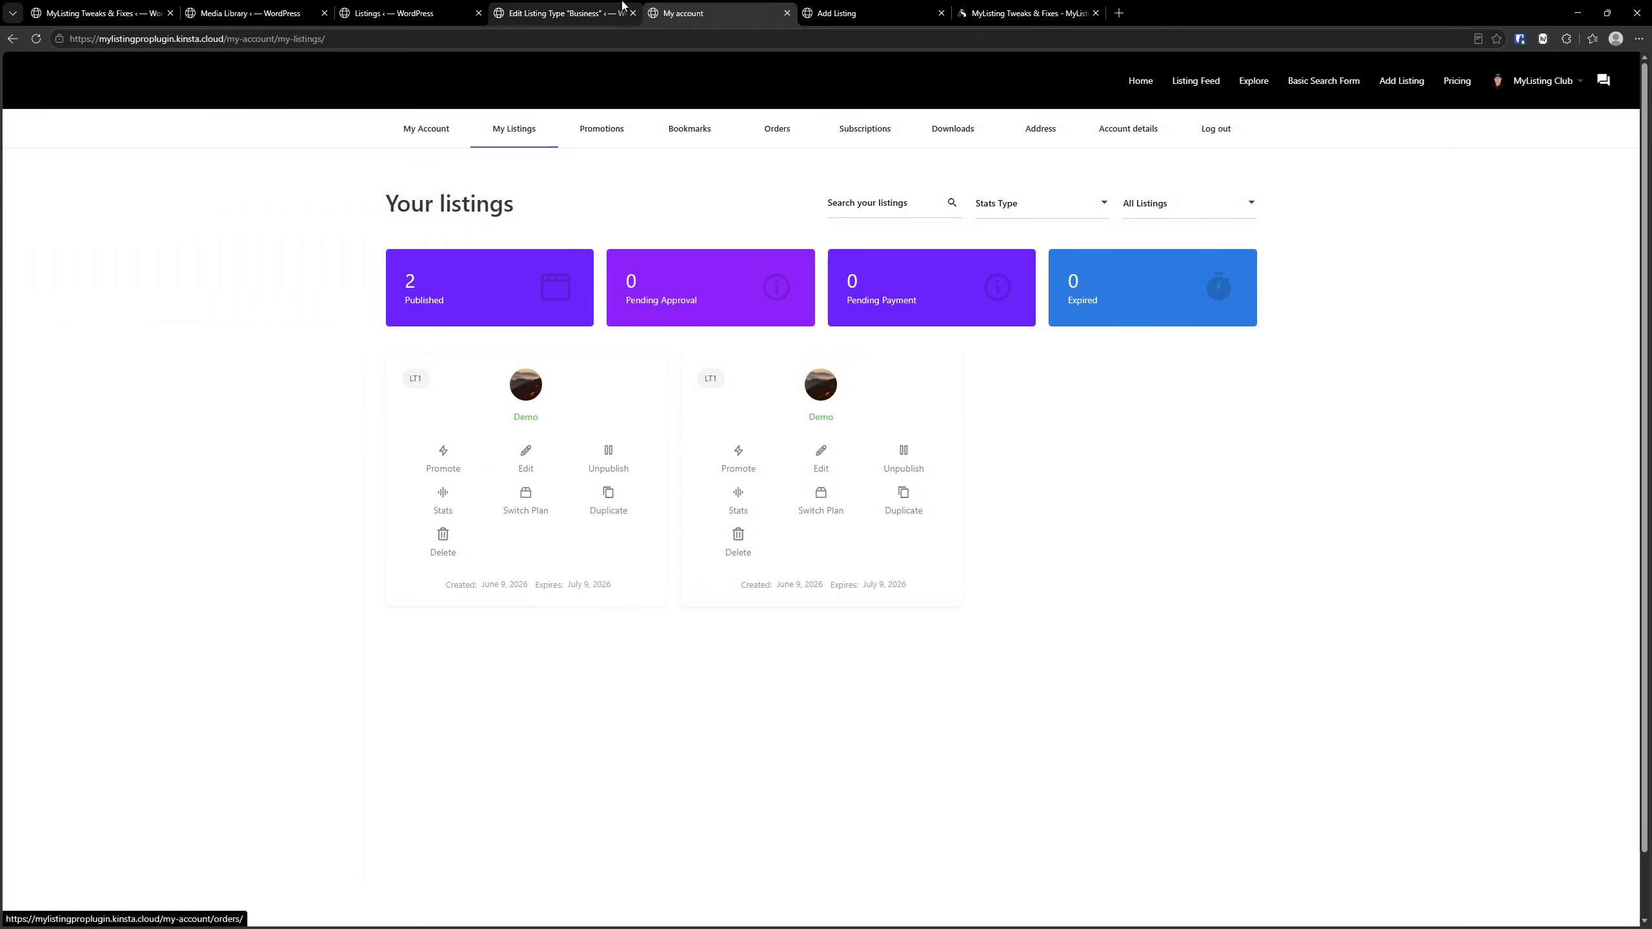
{"action": "left_click", "coordinate": [389, 16]}
{"action": "left_click", "coordinate": [36, 38]}
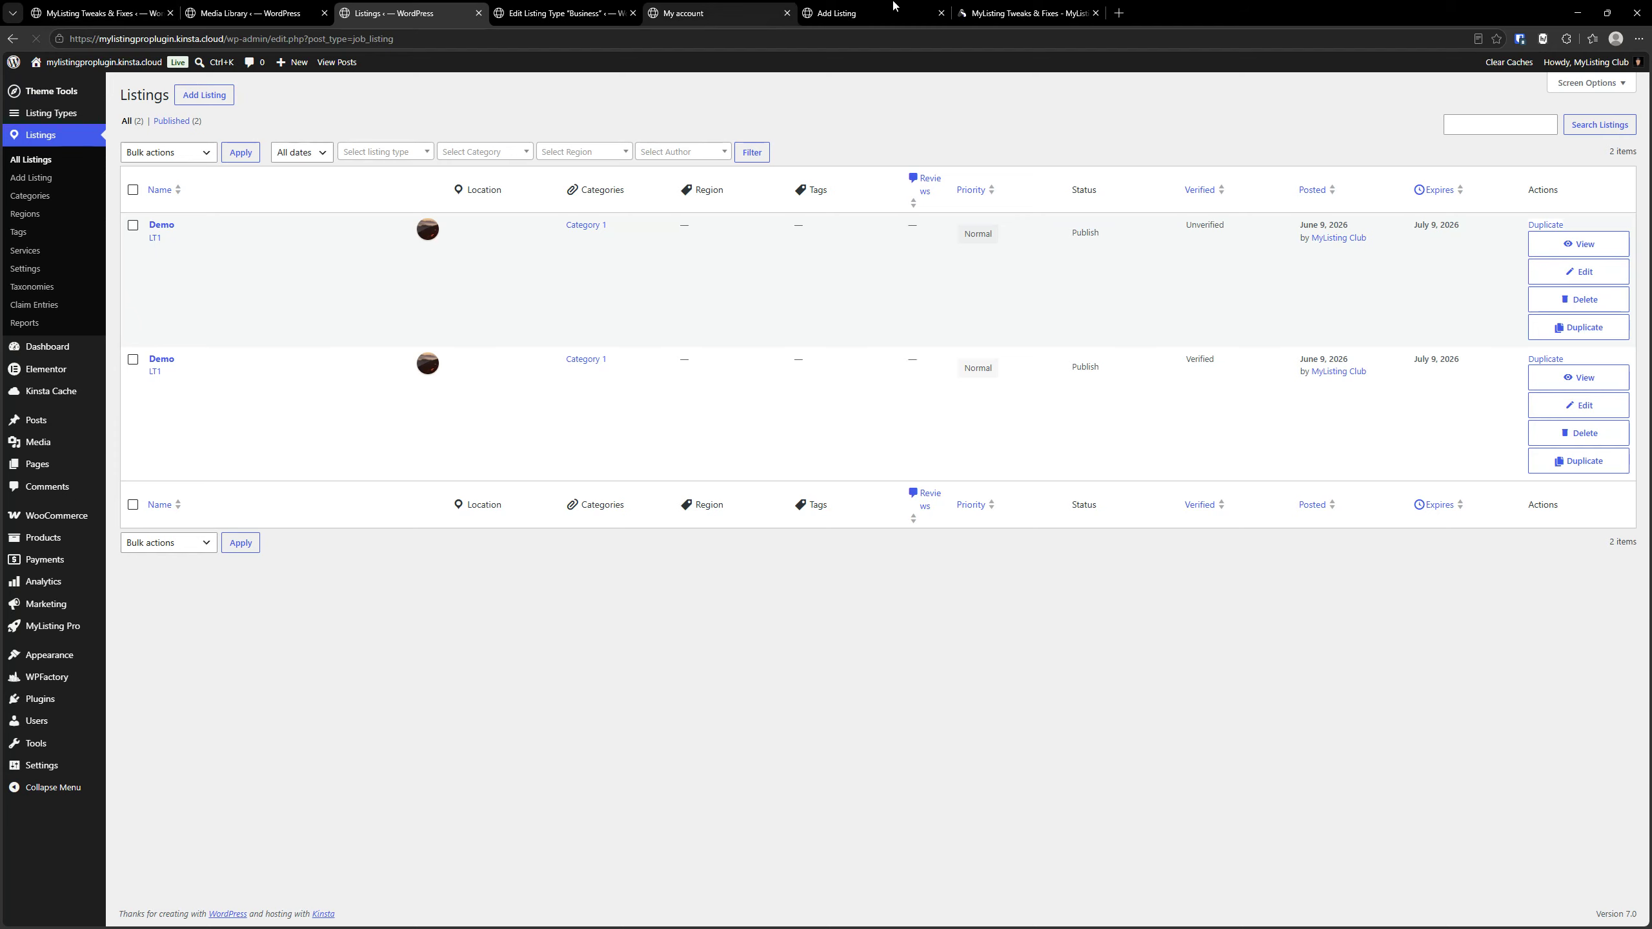
{"action": "left_click", "coordinate": [846, 13]}
{"action": "left_click", "coordinate": [733, 10]}
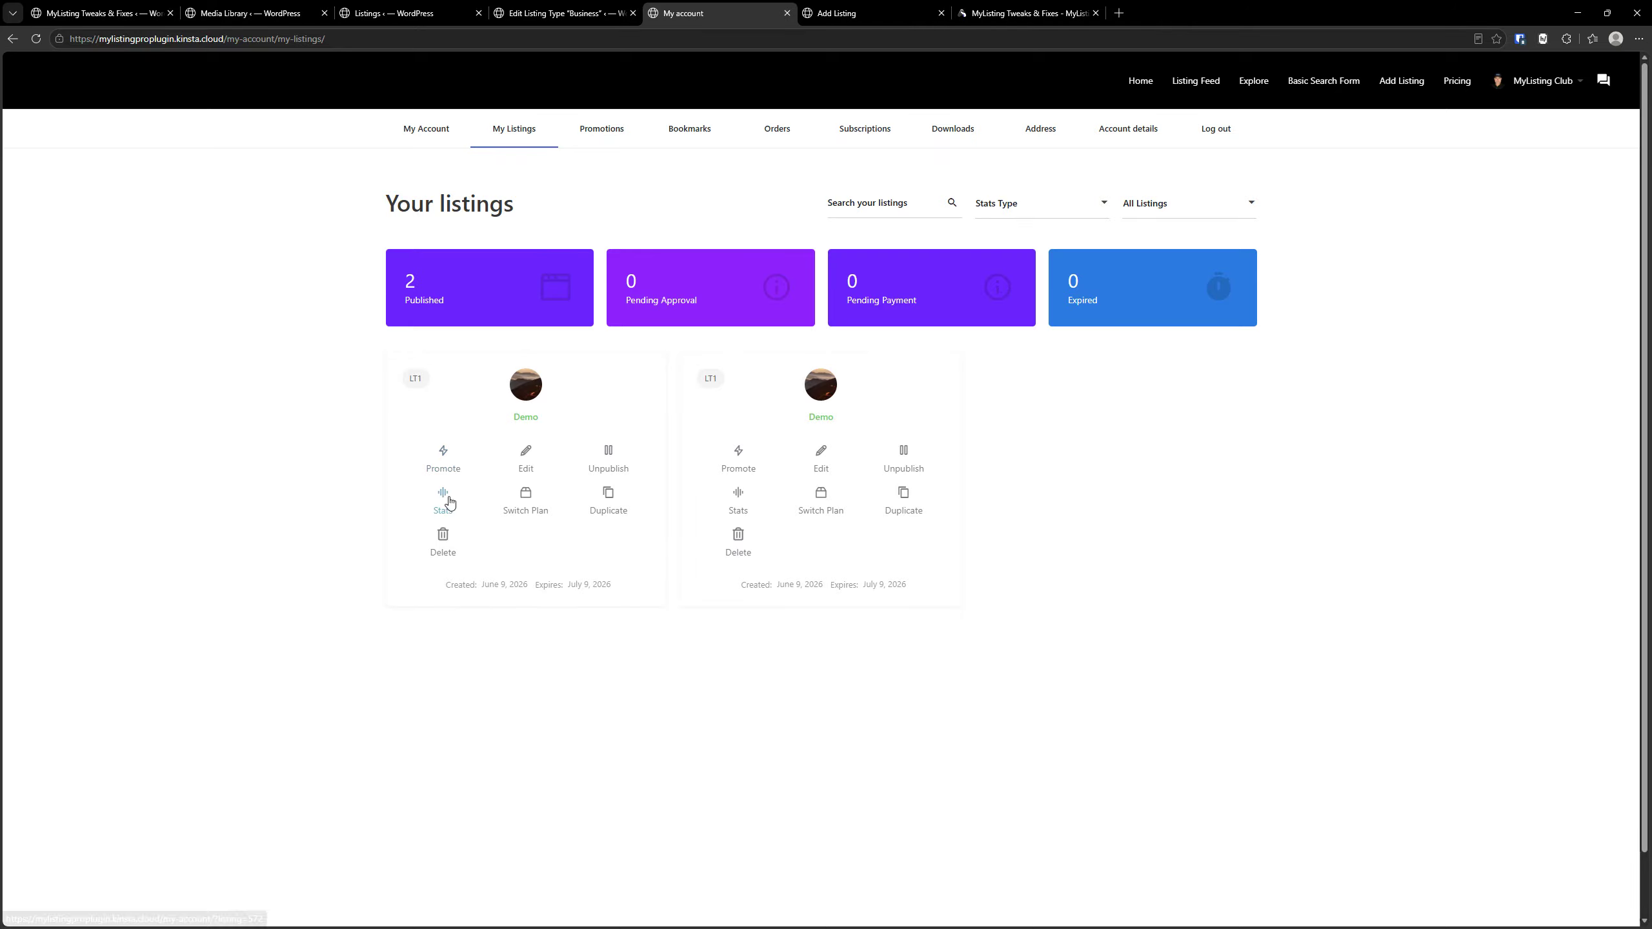
- Duplicate the first Demo listing from My Listings using the available Plan 1 package, and review its submission form
{"action": "left_click", "coordinate": [607, 511]}
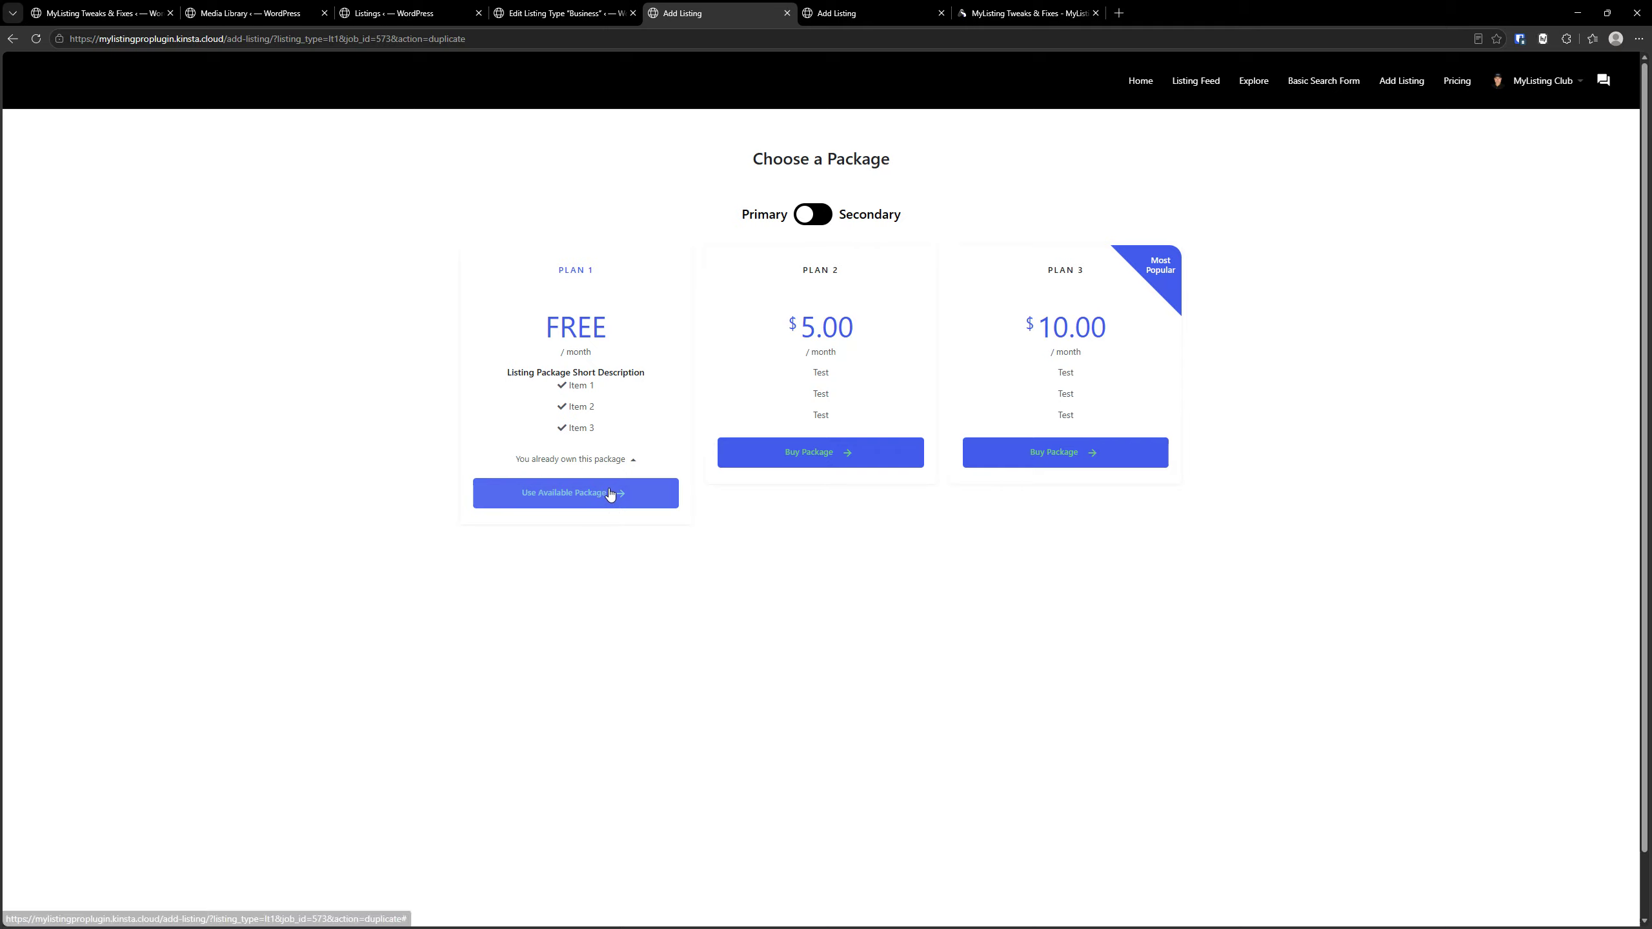
{"action": "left_click", "coordinate": [609, 493]}
{"action": "scroll", "coordinate": [696, 603], "scroll_direction": "down", "scroll_amount": 10}
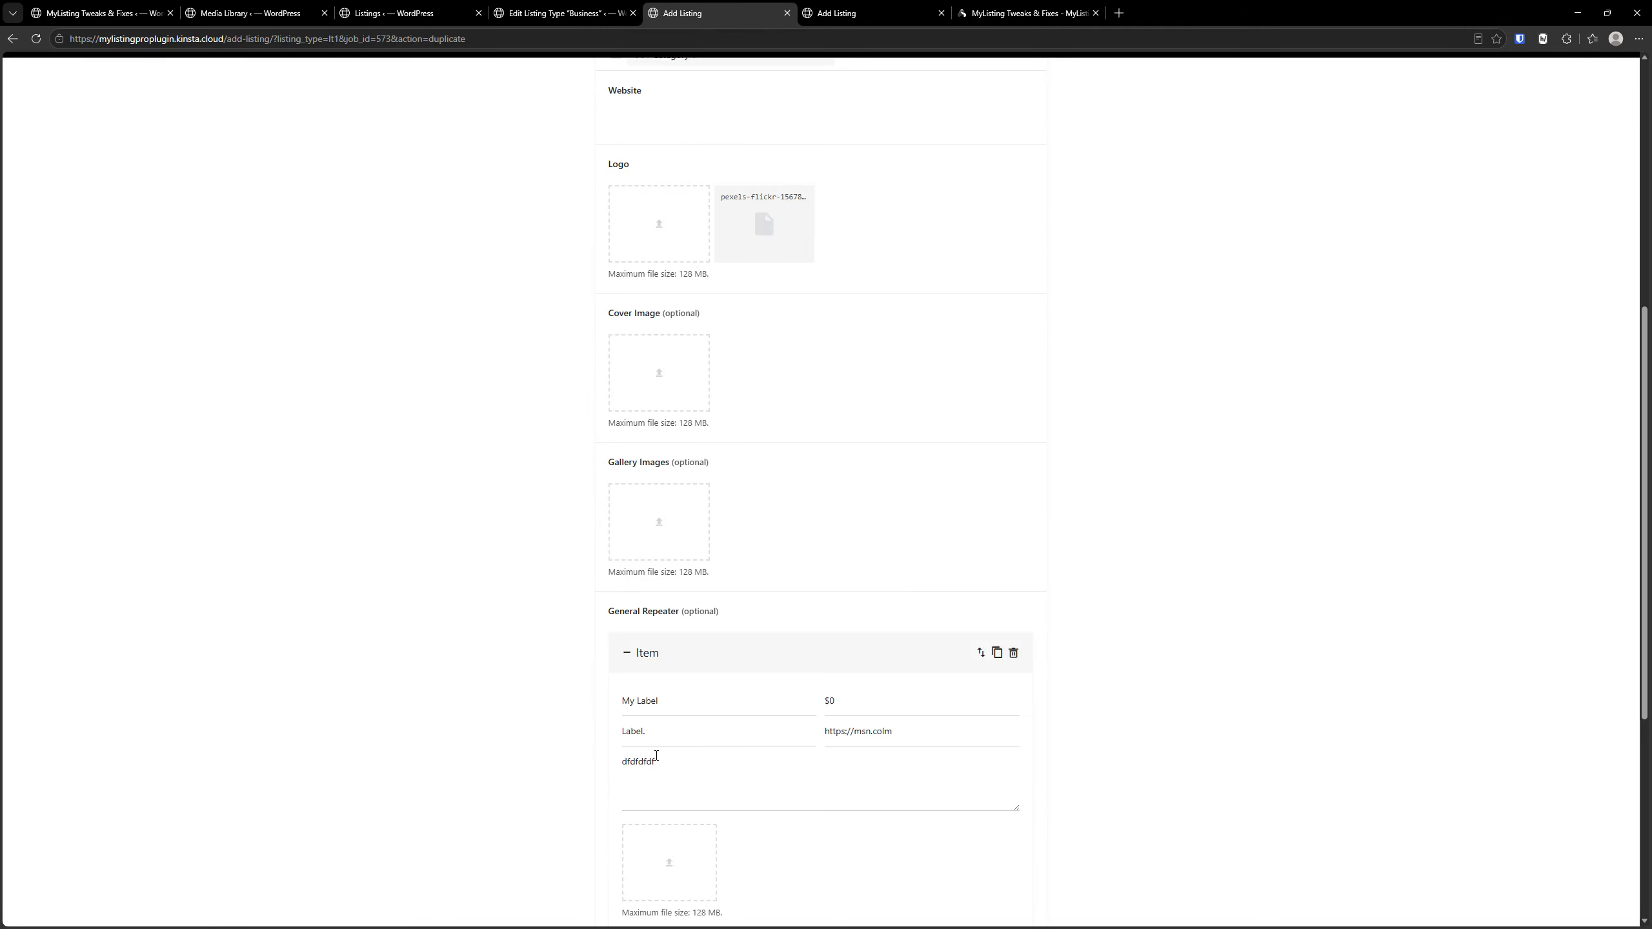
- Try to submit the duplicate with dfdfd==-== as the website, and go back to the package selection
{"action": "left_click", "coordinate": [891, 608]}
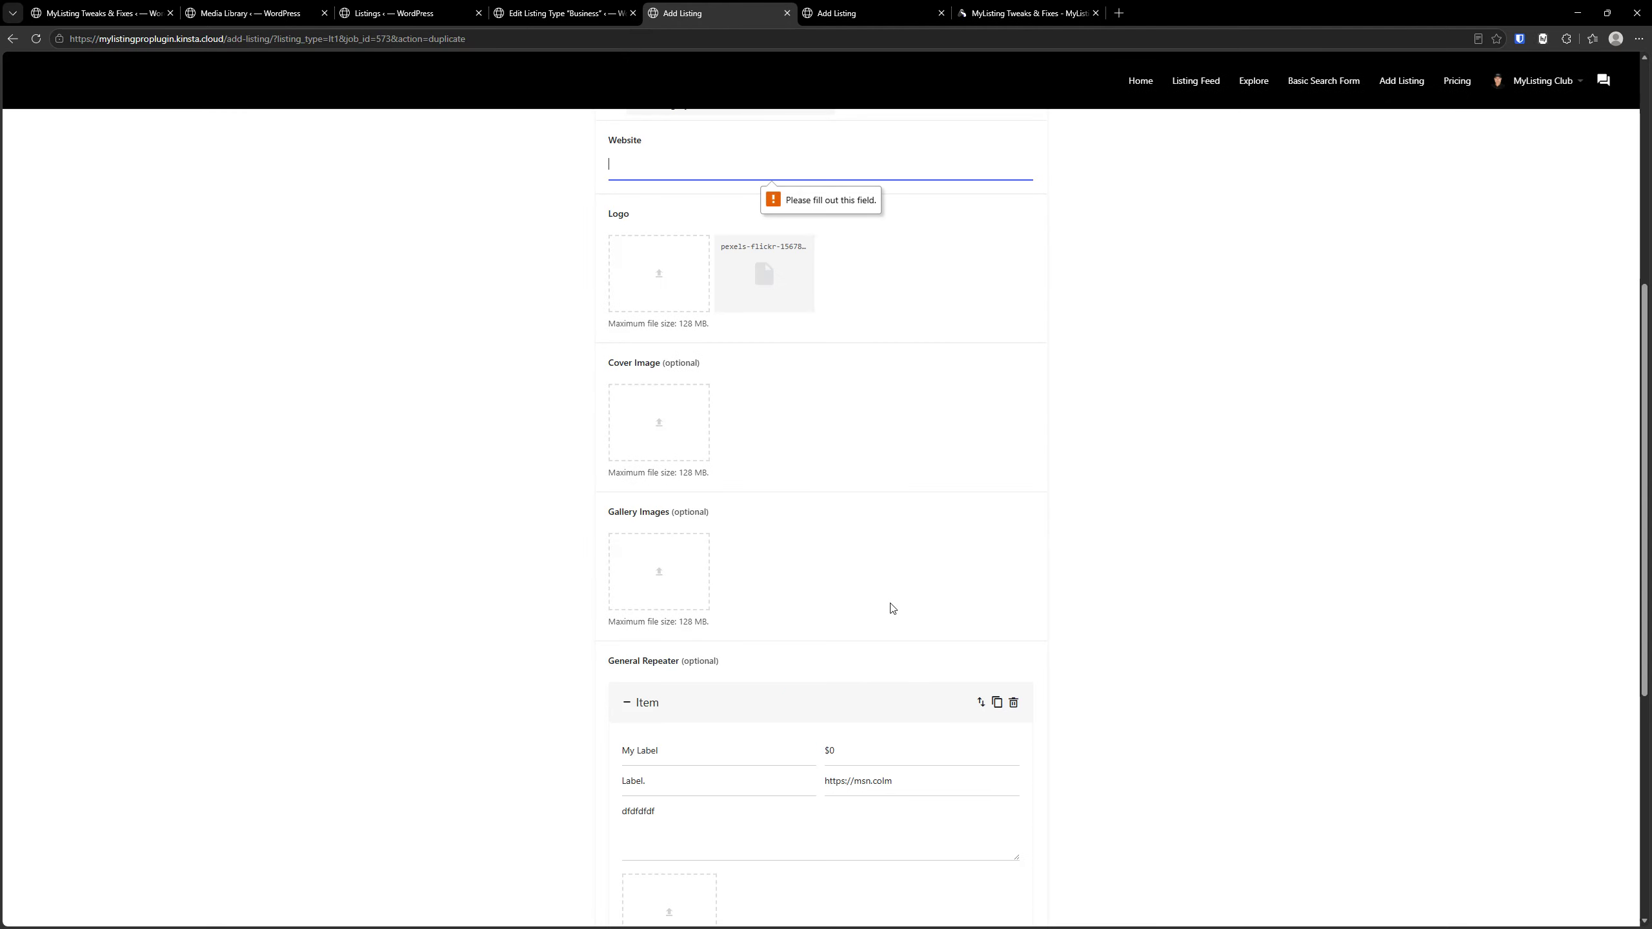
{"action": "type", "text": "dfdfd==-=="}
{"action": "mouse_move", "coordinate": [801, 314]}
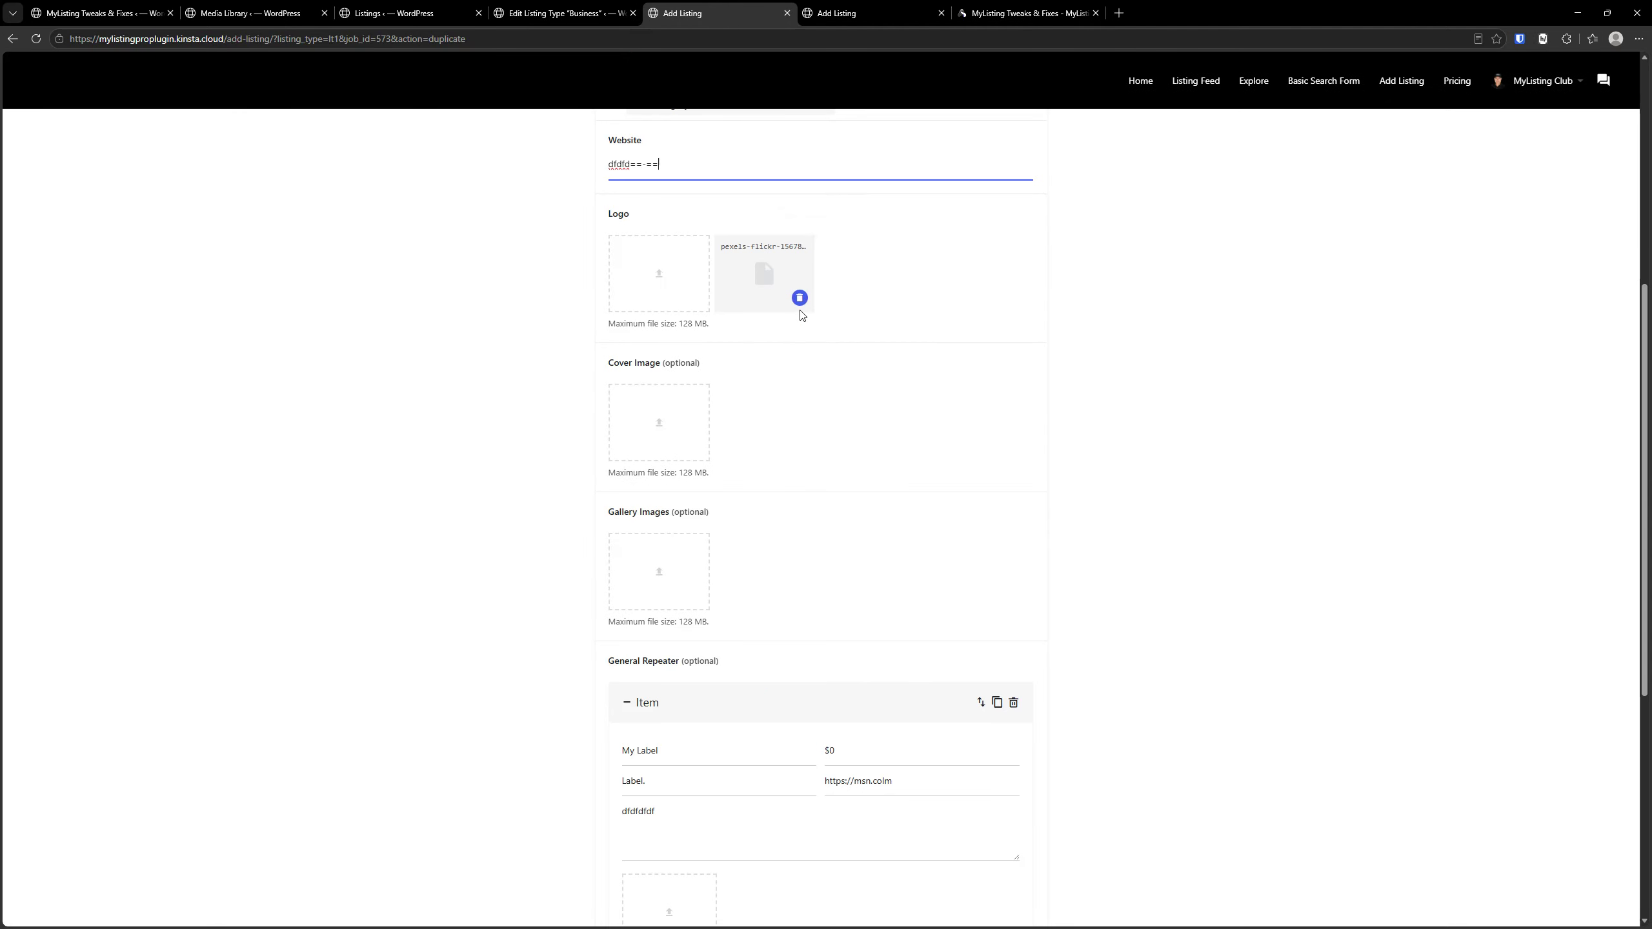
{"action": "key", "text": "BackSpace"}
{"action": "left_click", "coordinate": [13, 38]}
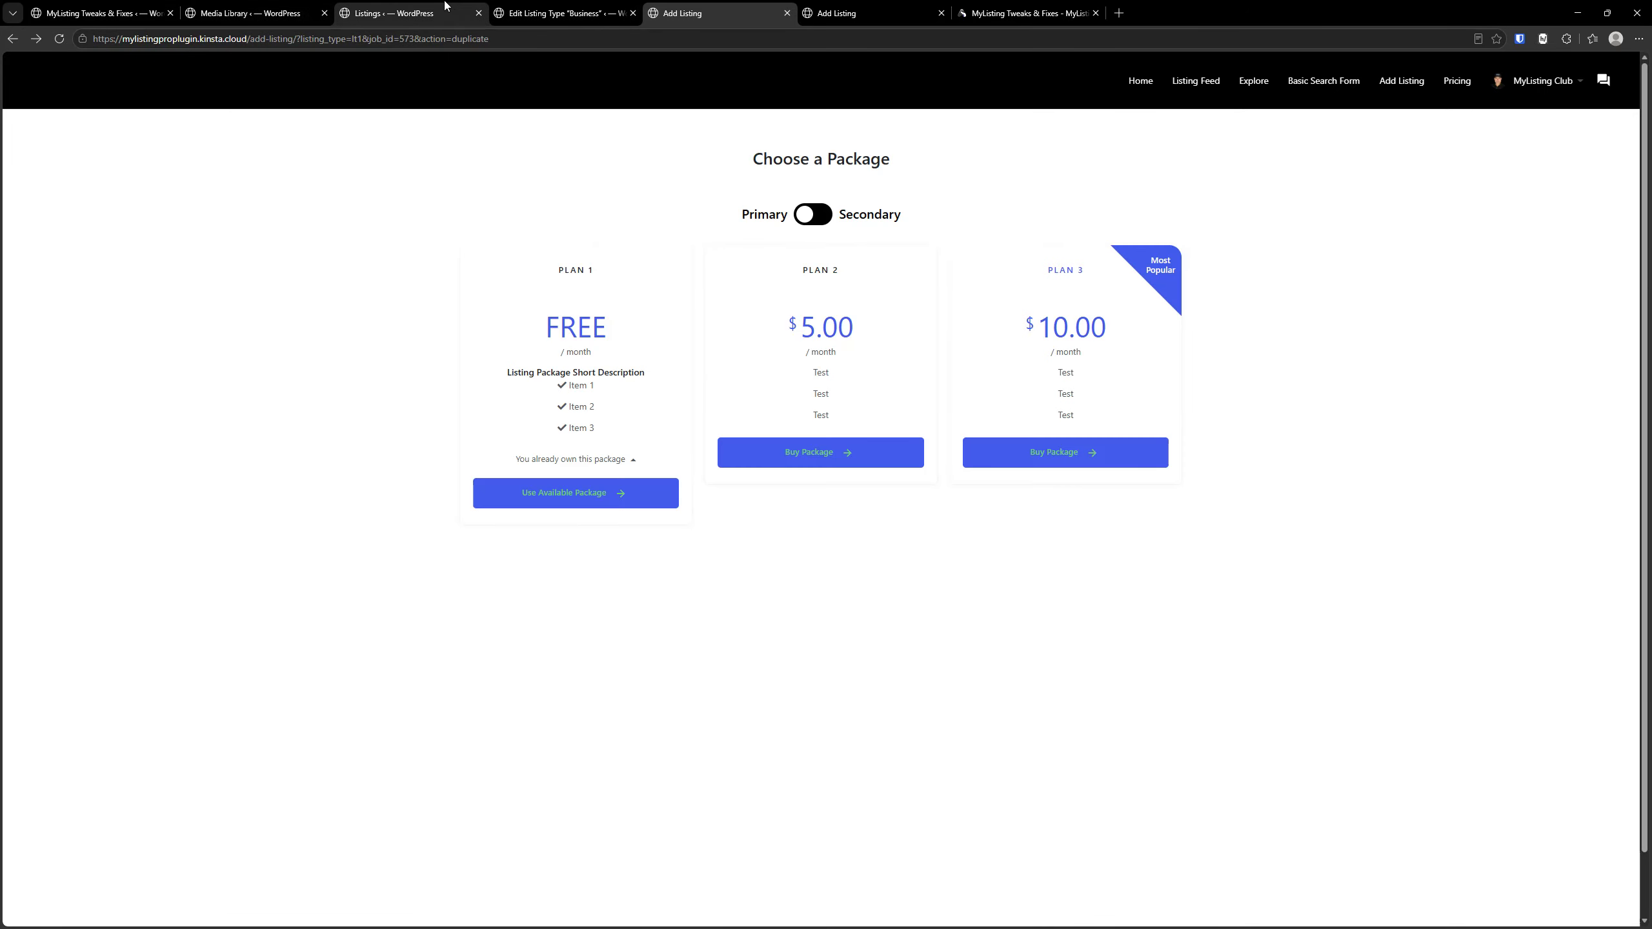
- Open the LT1 listing type from the listing types overview and display its fields configuration
{"action": "left_click", "coordinate": [560, 12]}
{"action": "left_click", "coordinate": [623, 327]}
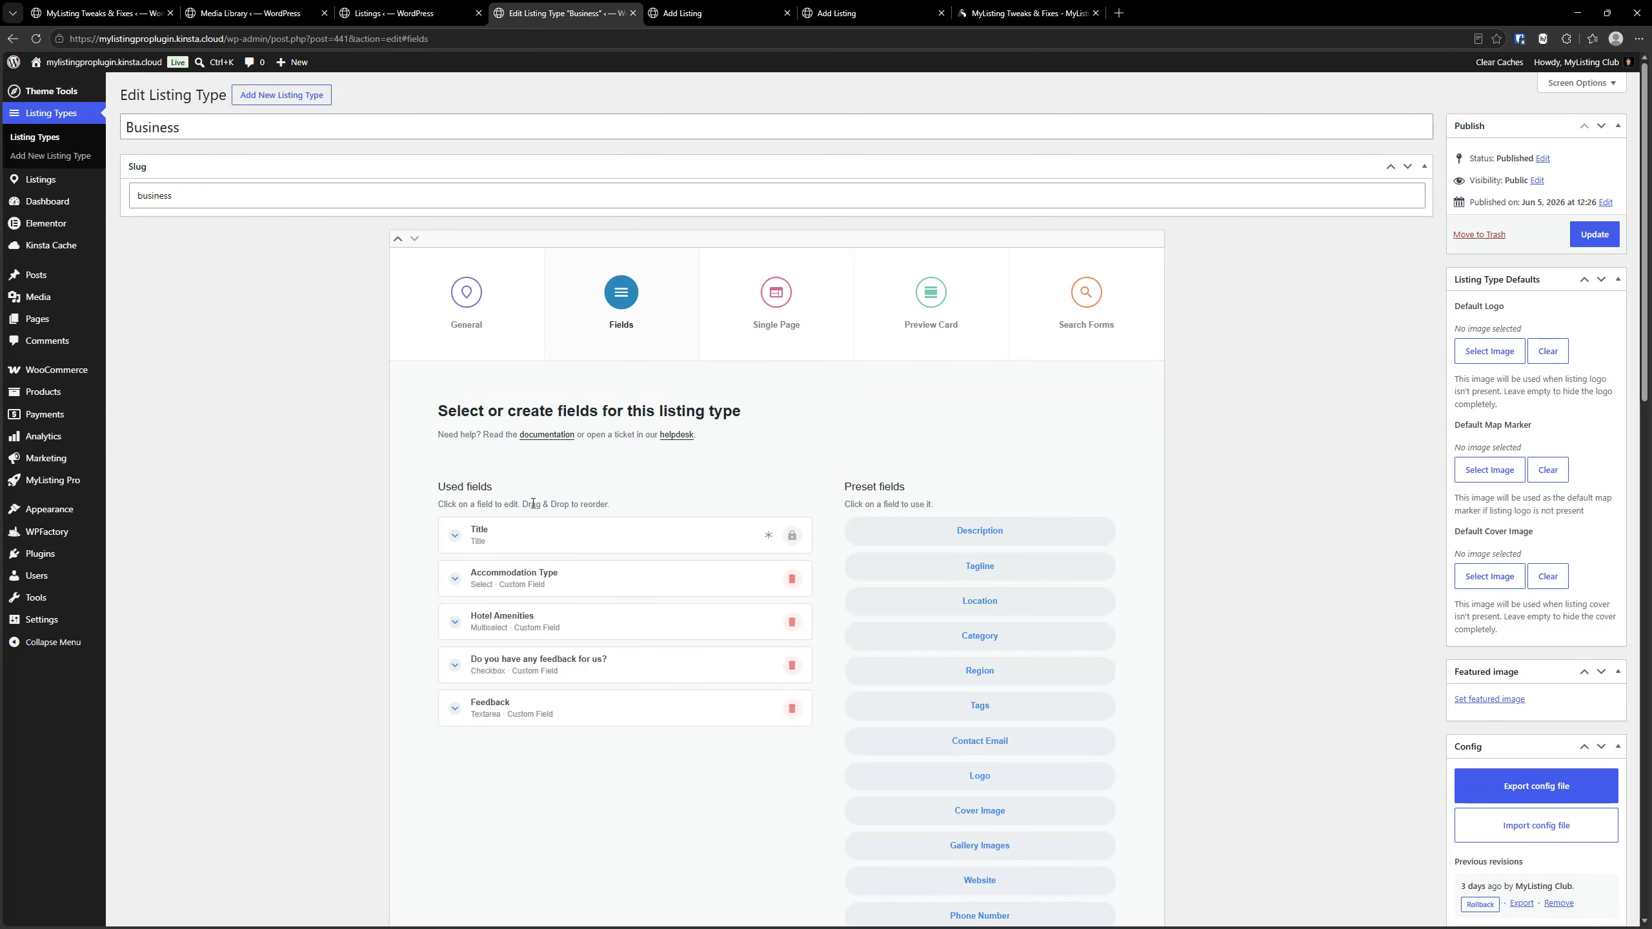
{"action": "left_click", "coordinate": [52, 138]}
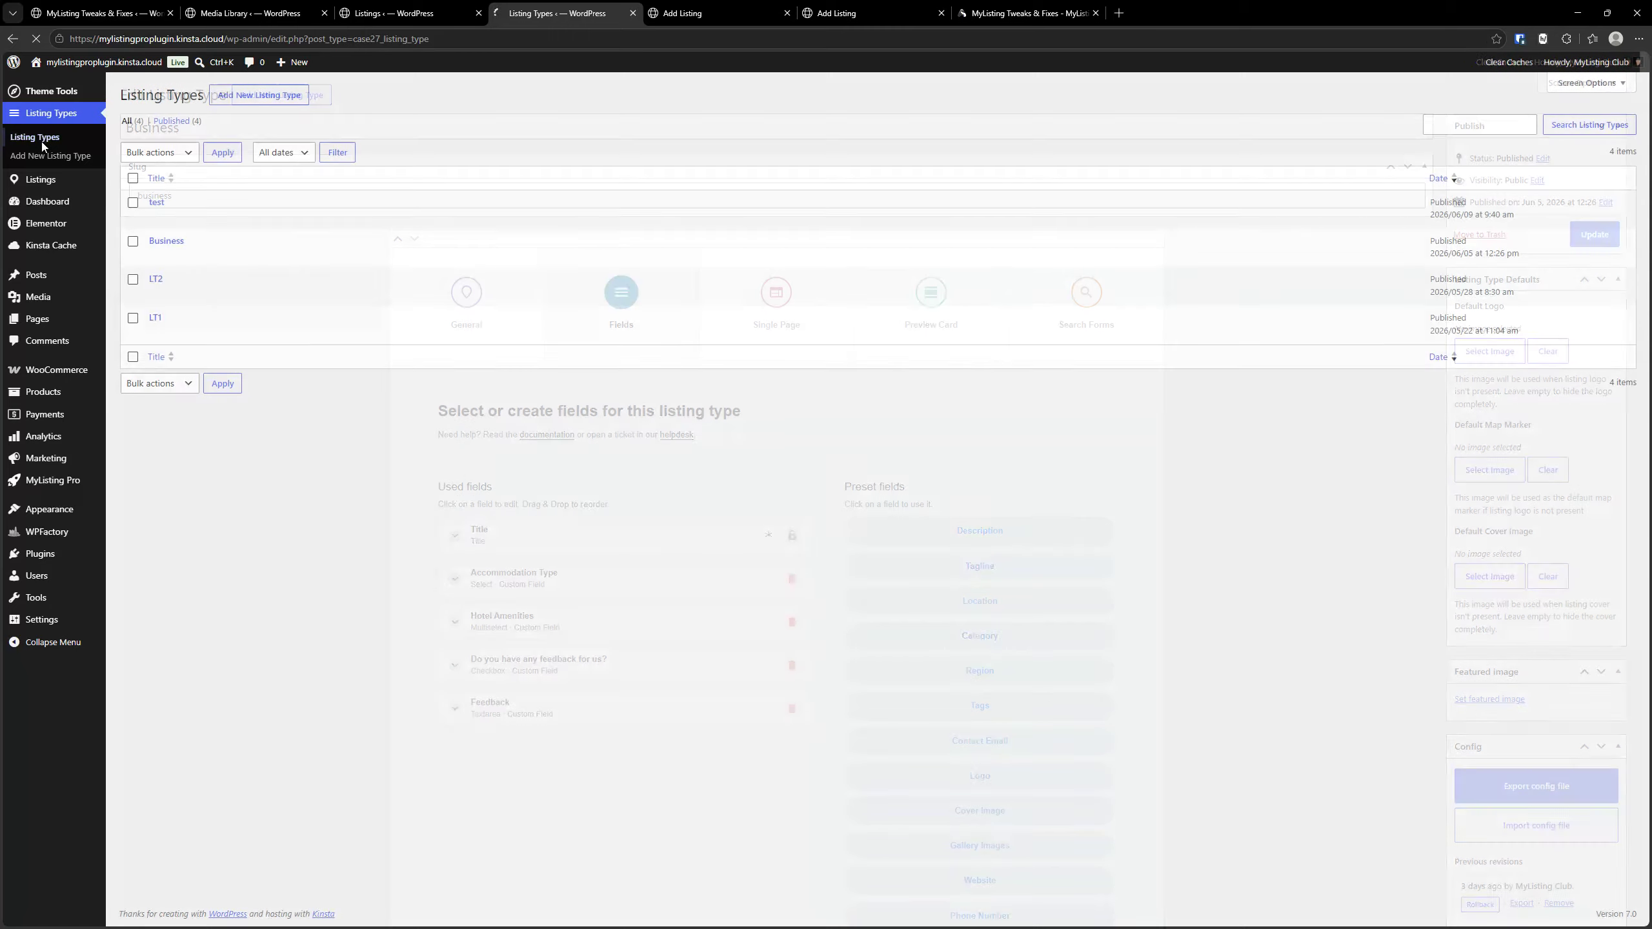
{"action": "left_click", "coordinate": [156, 317]}
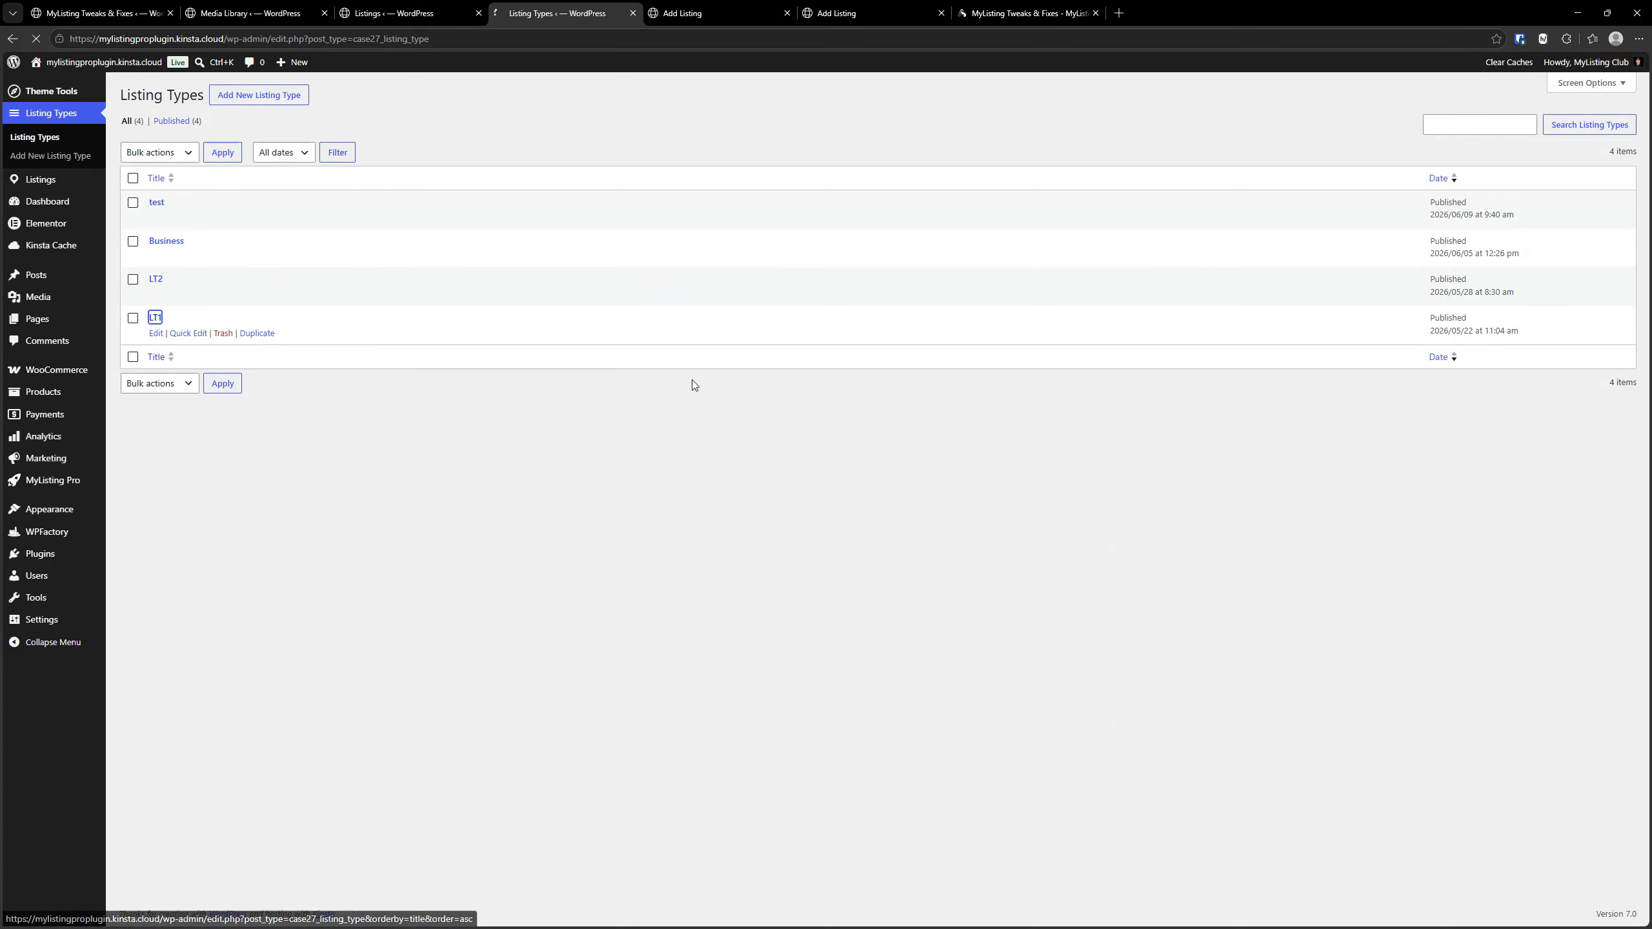
{"action": "left_click", "coordinate": [619, 325]}
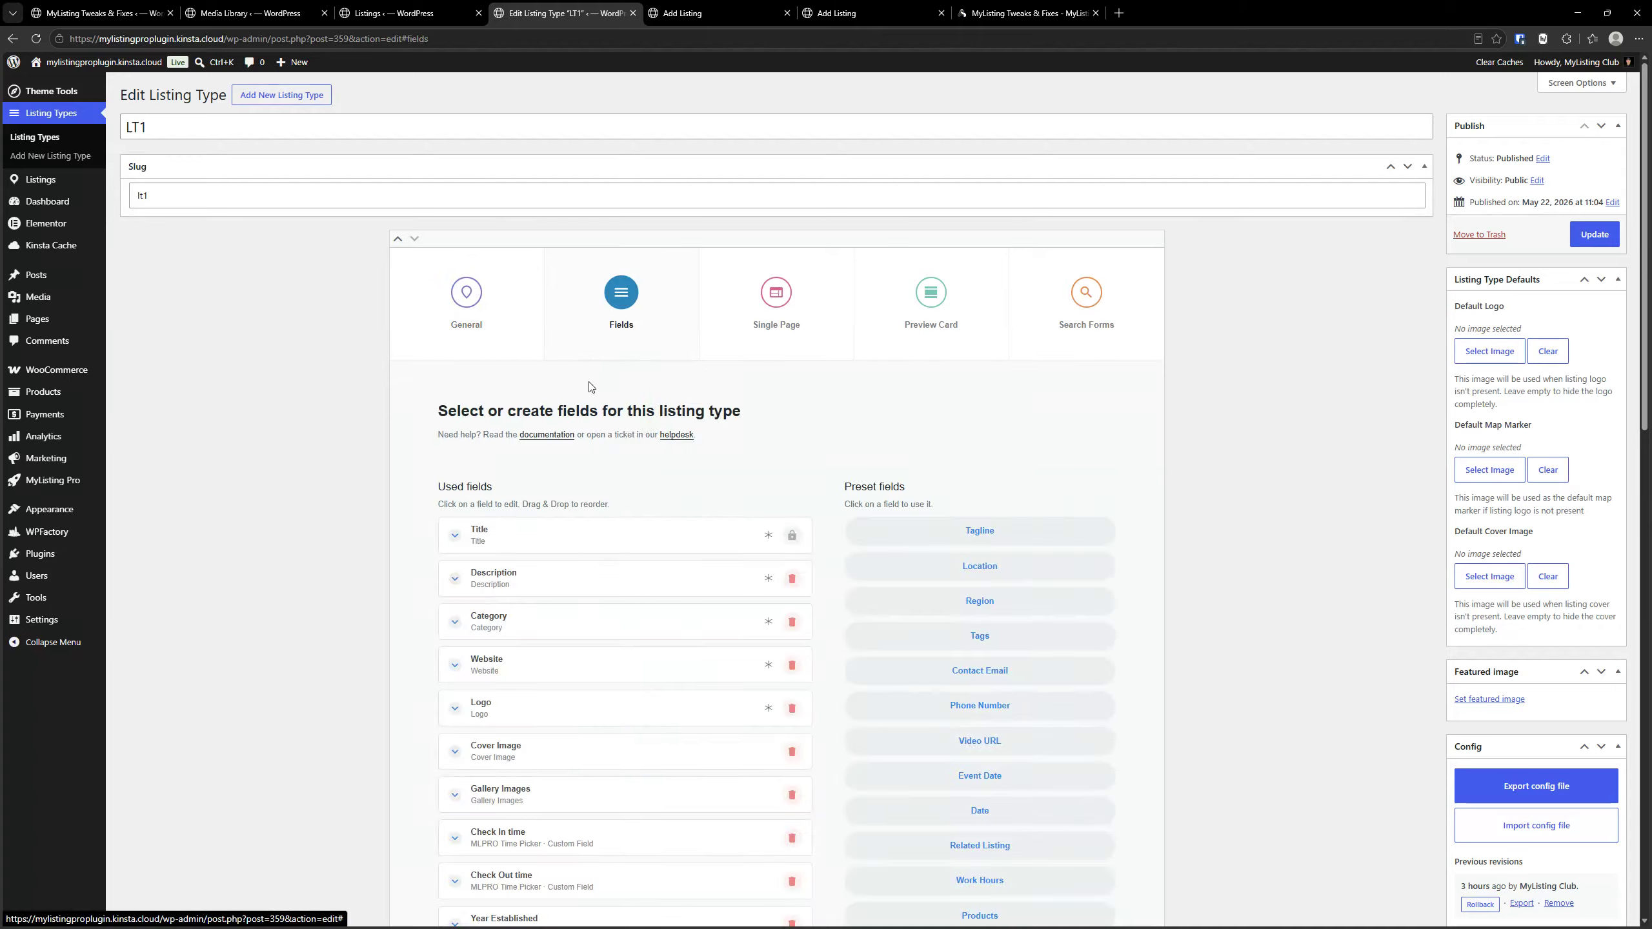
- Make the Category and Description fields of LT1 optional by turning off their Required field setting
{"action": "left_click", "coordinate": [572, 452]}
{"action": "left_click", "coordinate": [571, 452]}
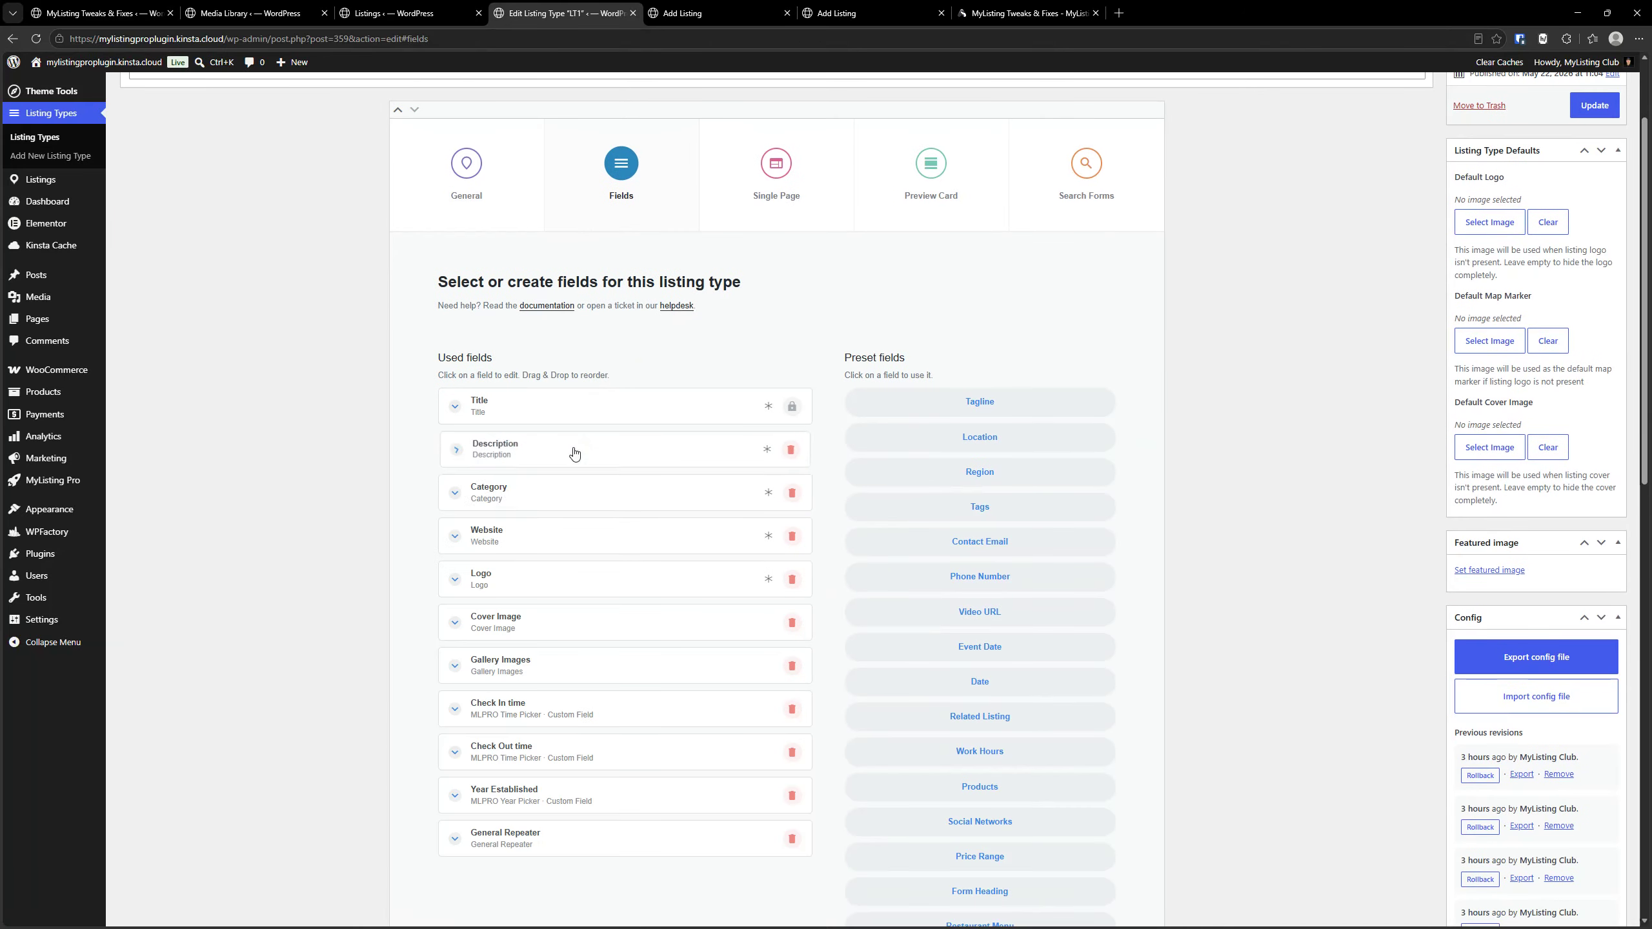
{"action": "left_click", "coordinate": [573, 498]}
{"action": "scroll", "coordinate": [573, 498], "scroll_direction": "down", "scroll_amount": 3}
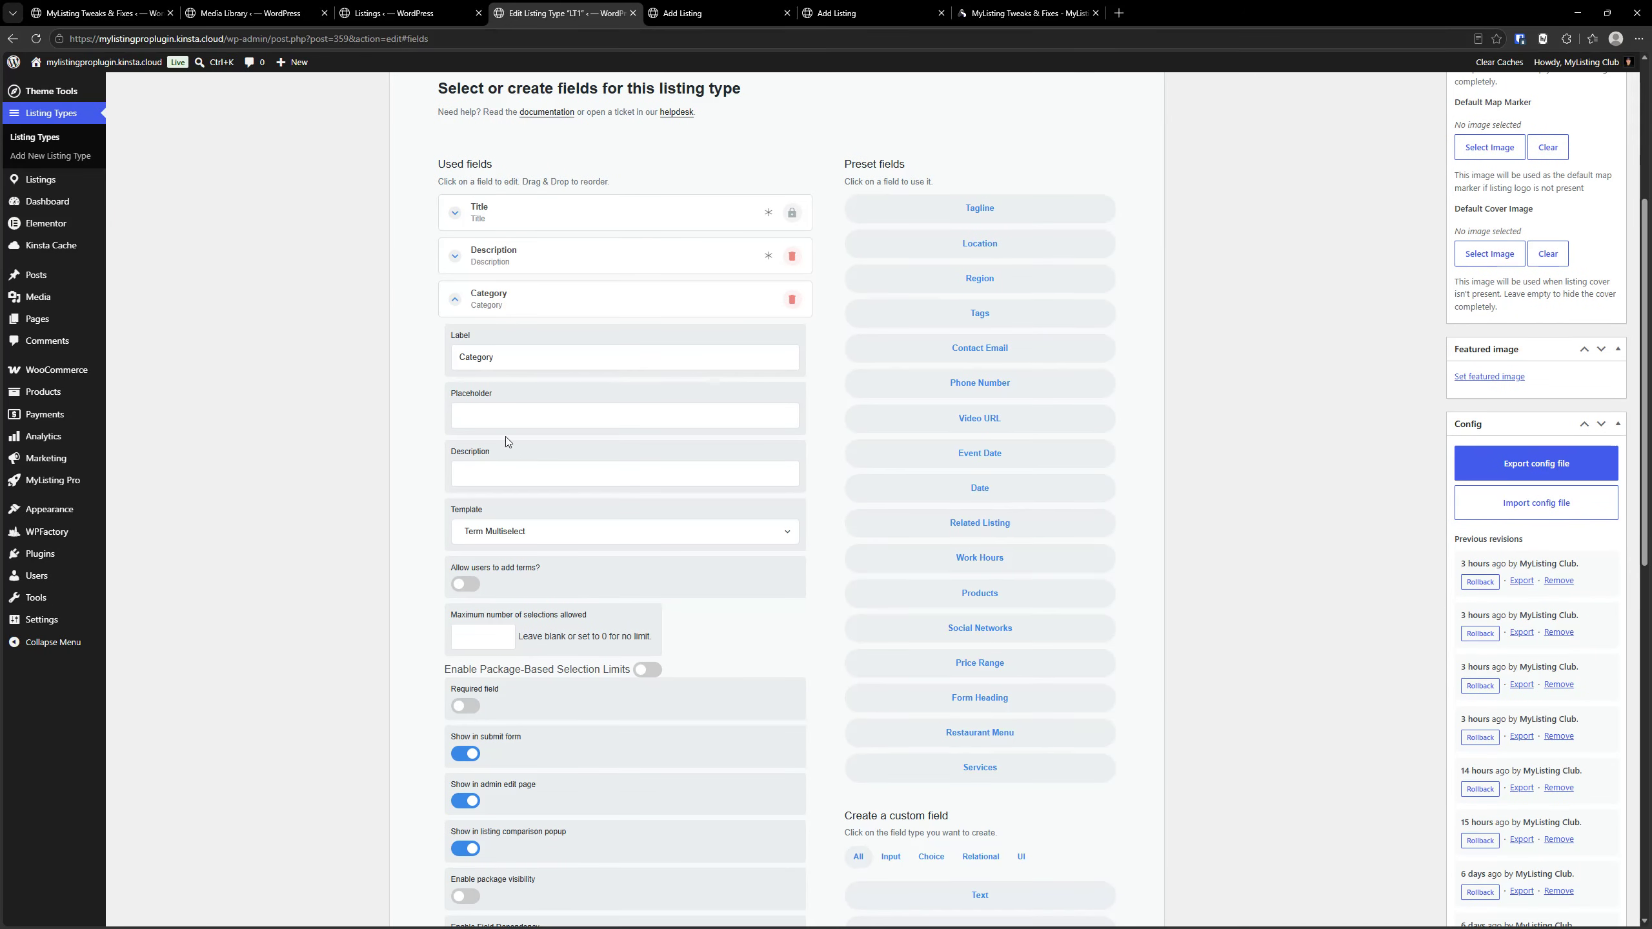
{"action": "left_click", "coordinate": [504, 311]}
{"action": "left_click", "coordinate": [504, 266]}
{"action": "scroll", "coordinate": [494, 455], "scroll_direction": "down", "scroll_amount": 4}
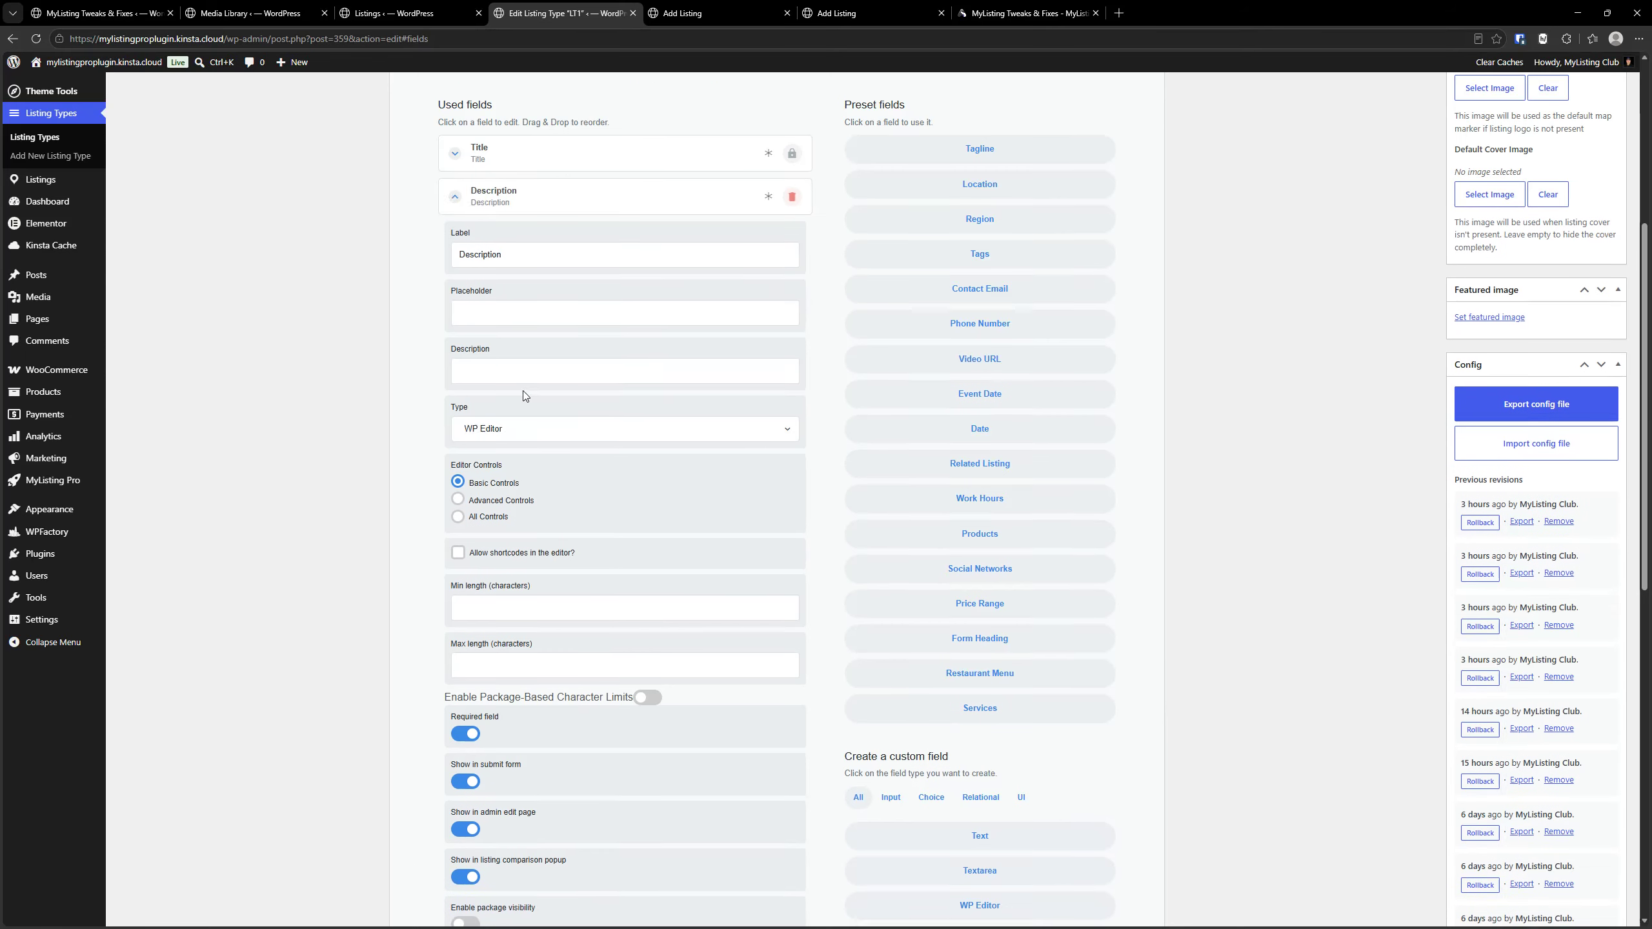
{"action": "scroll", "coordinate": [472, 600], "scroll_direction": "up", "scroll_amount": 3}
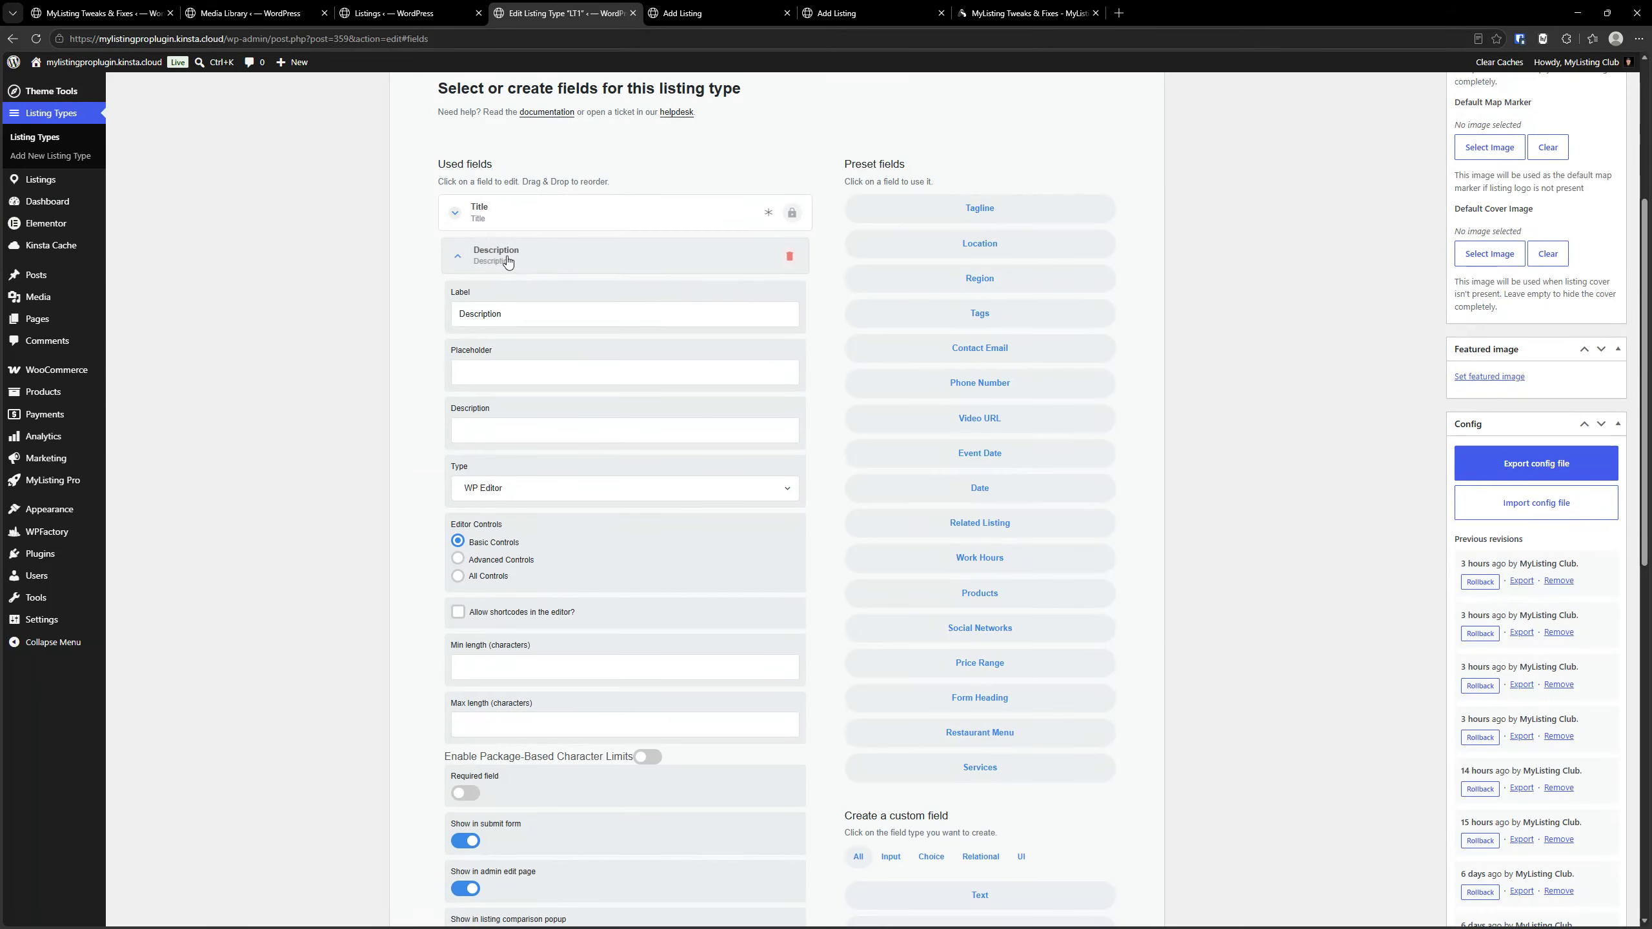
{"action": "left_click", "coordinate": [521, 254]}
- Turn off the Required field setting for LT1's Website and Logo fields
{"action": "left_click", "coordinate": [511, 355]}
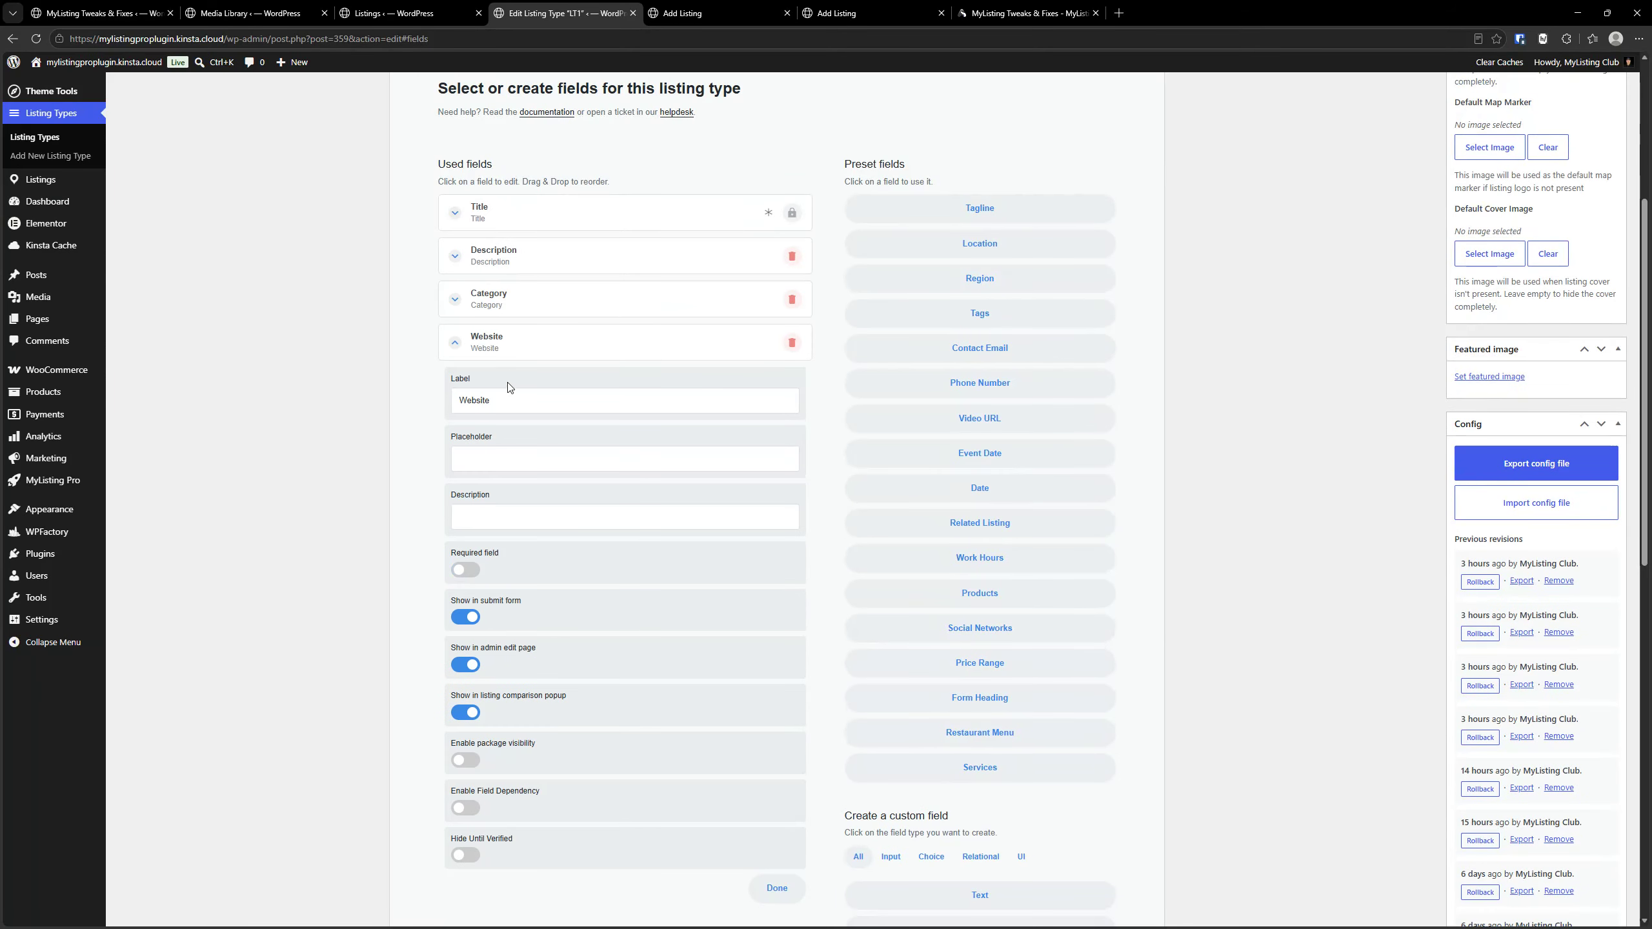
{"action": "left_click", "coordinate": [508, 355]}
{"action": "left_click", "coordinate": [508, 376]}
{"action": "scroll", "coordinate": [468, 648], "scroll_direction": "down", "scroll_amount": 2}
{"action": "left_click", "coordinate": [463, 699]}
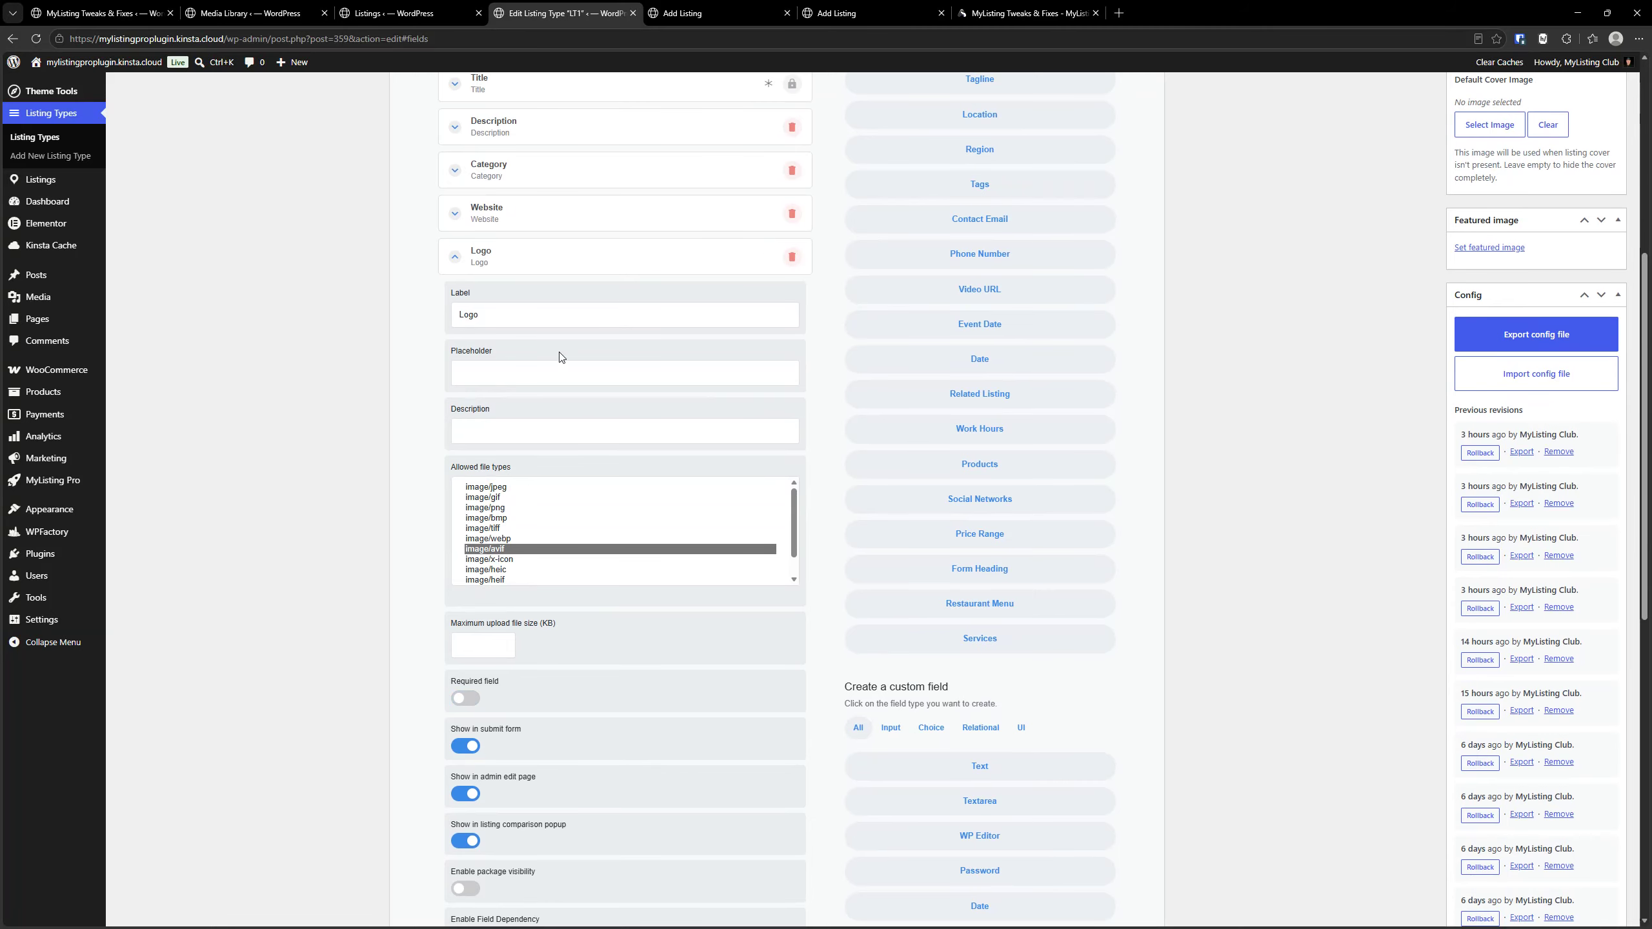
{"action": "left_click", "coordinate": [505, 260]}
- Check the Cover Image field's settings and update the LT1 listing type
{"action": "left_click", "coordinate": [504, 294]}
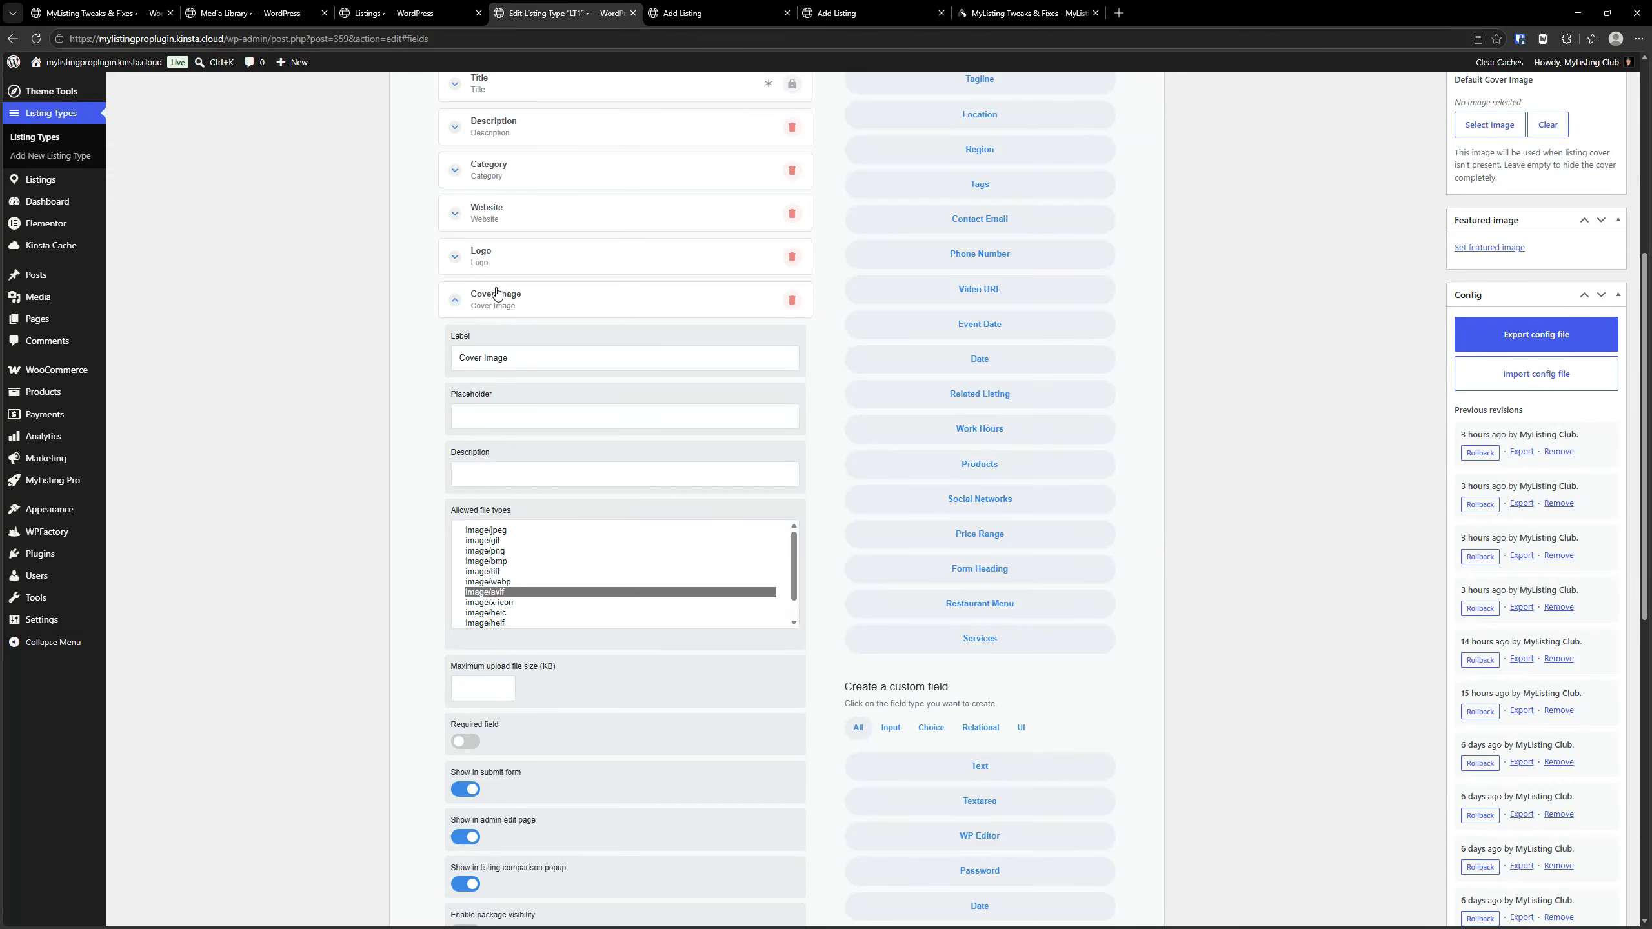
{"action": "left_click", "coordinate": [497, 293]}
{"action": "scroll", "coordinate": [795, 285], "scroll_direction": "up", "scroll_amount": 5}
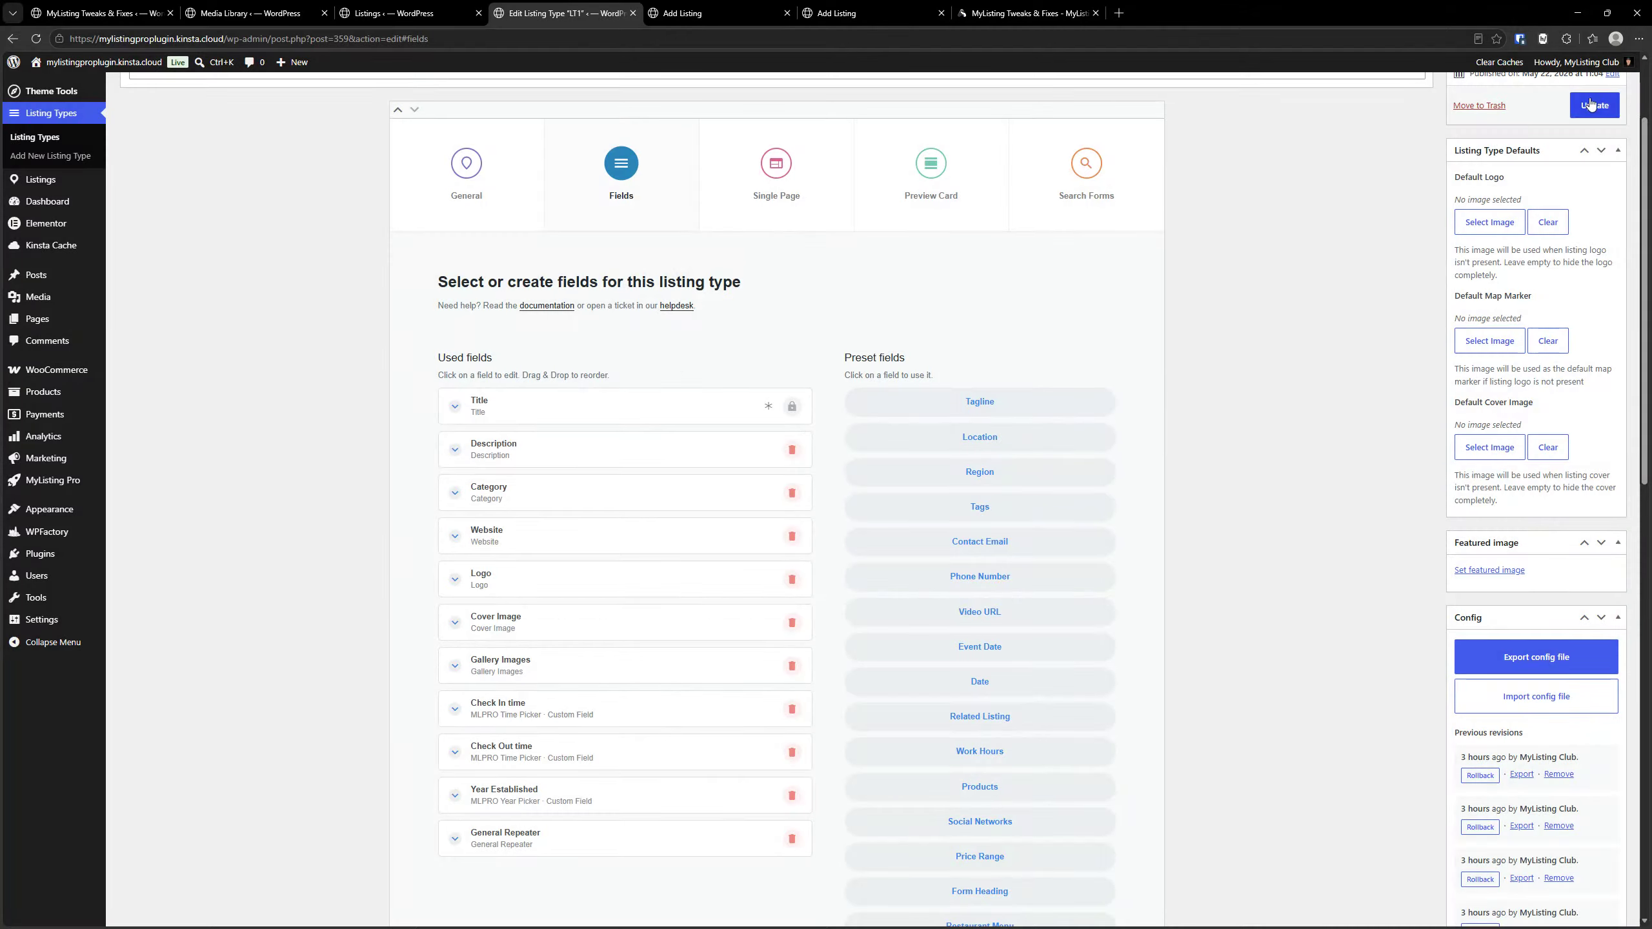
{"action": "left_click", "coordinate": [1592, 102]}
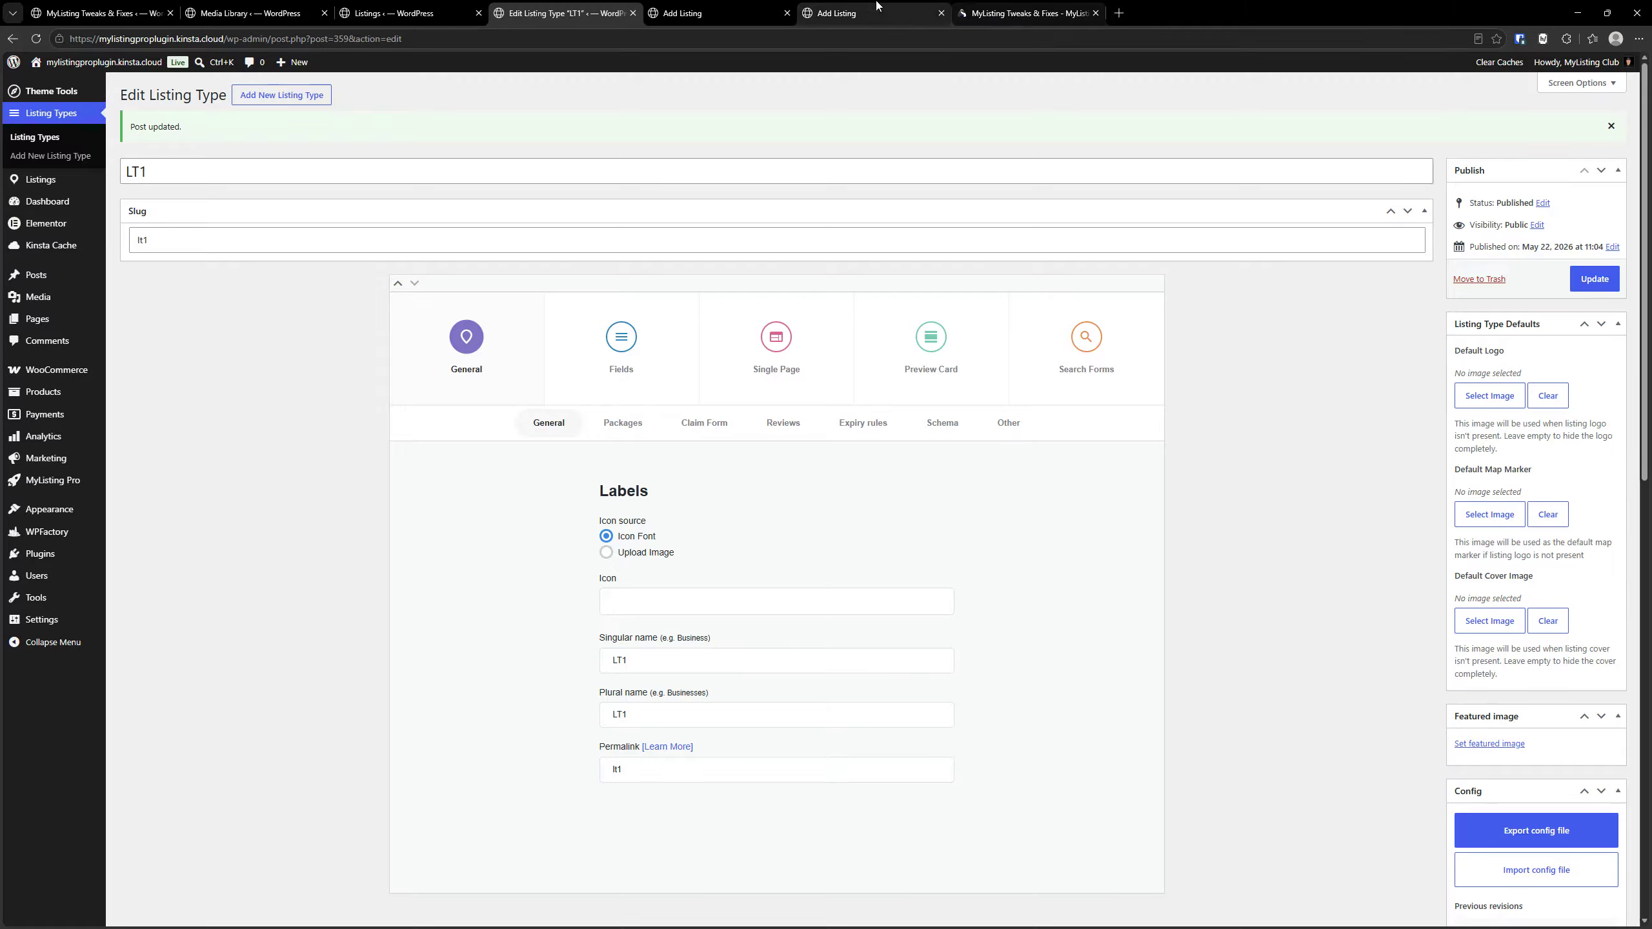
{"action": "left_click", "coordinate": [928, 5]}
{"action": "left_click", "coordinate": [671, 5]}
{"action": "left_click", "coordinate": [544, 6]}
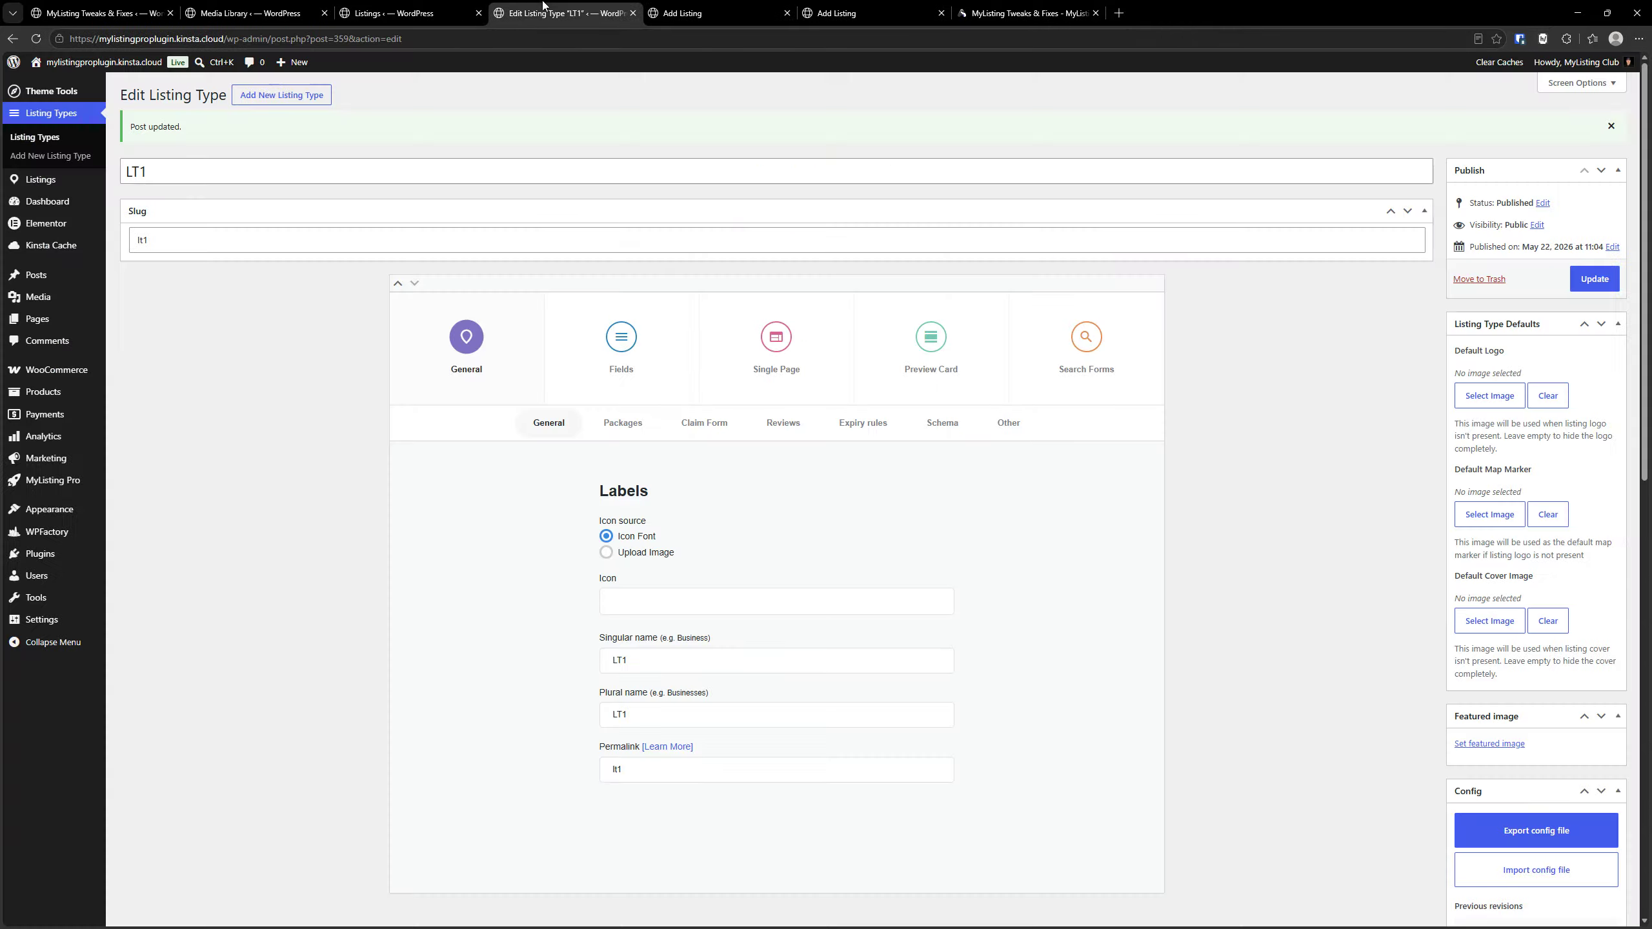
- Delete the Demo listing marked Preview from the user dashboard's My Listings page
{"action": "left_click", "coordinate": [726, 6]}
{"action": "mouse_move", "coordinate": [1542, 80]}
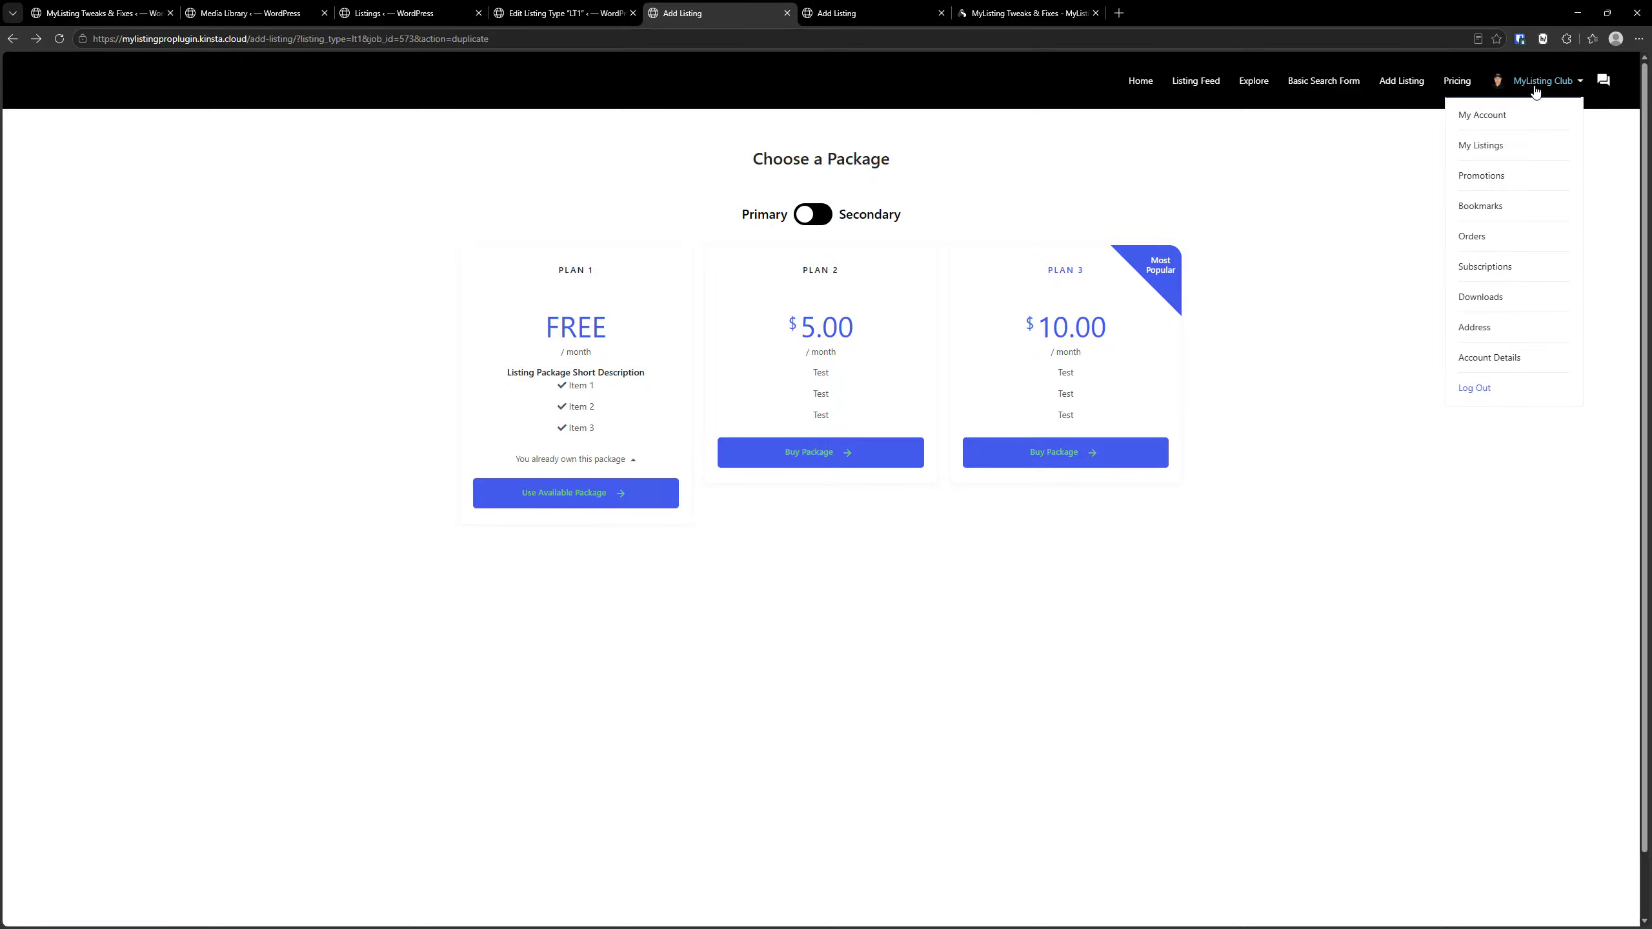
{"action": "left_click", "coordinate": [1496, 148]}
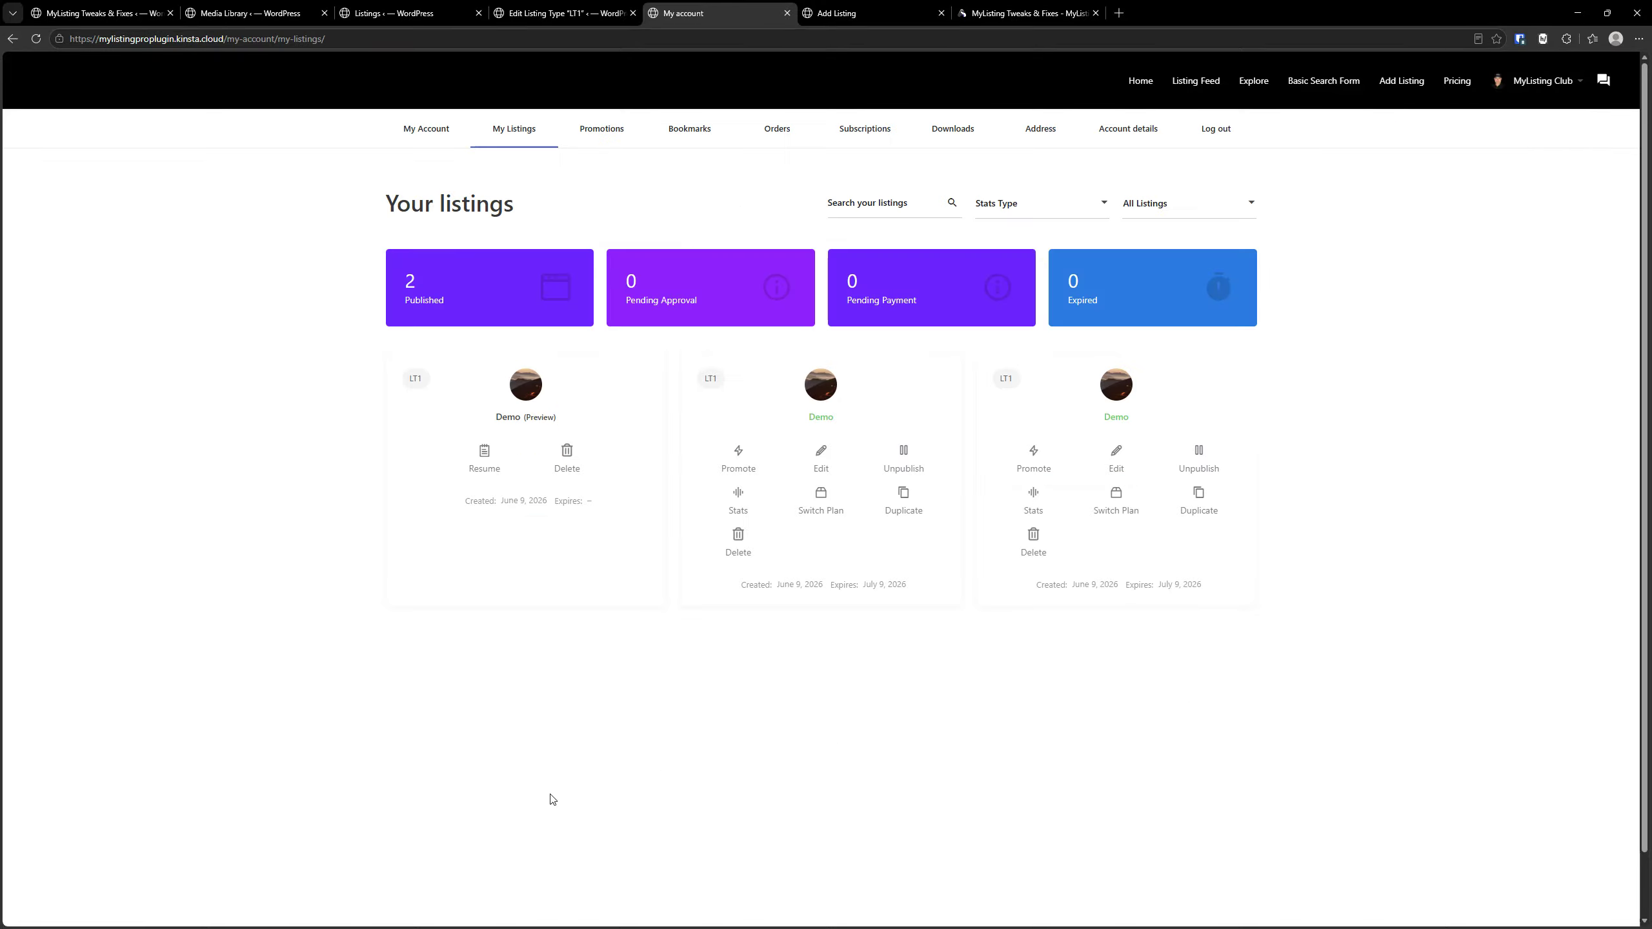
{"action": "left_click", "coordinate": [568, 456]}
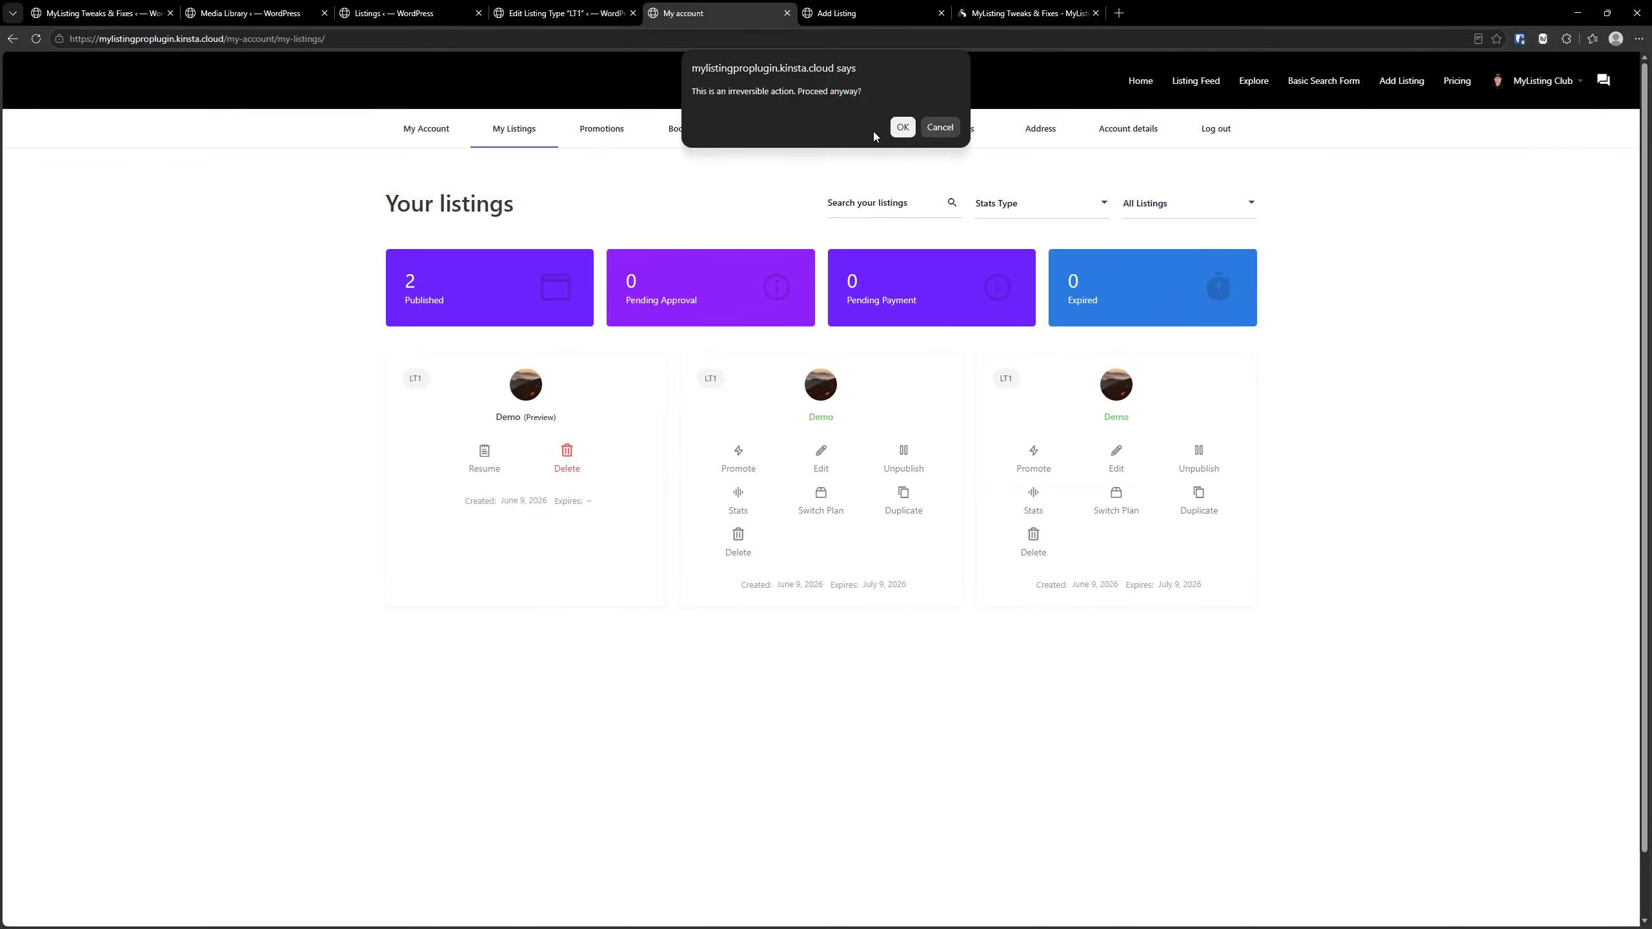
{"action": "left_click", "coordinate": [899, 128]}
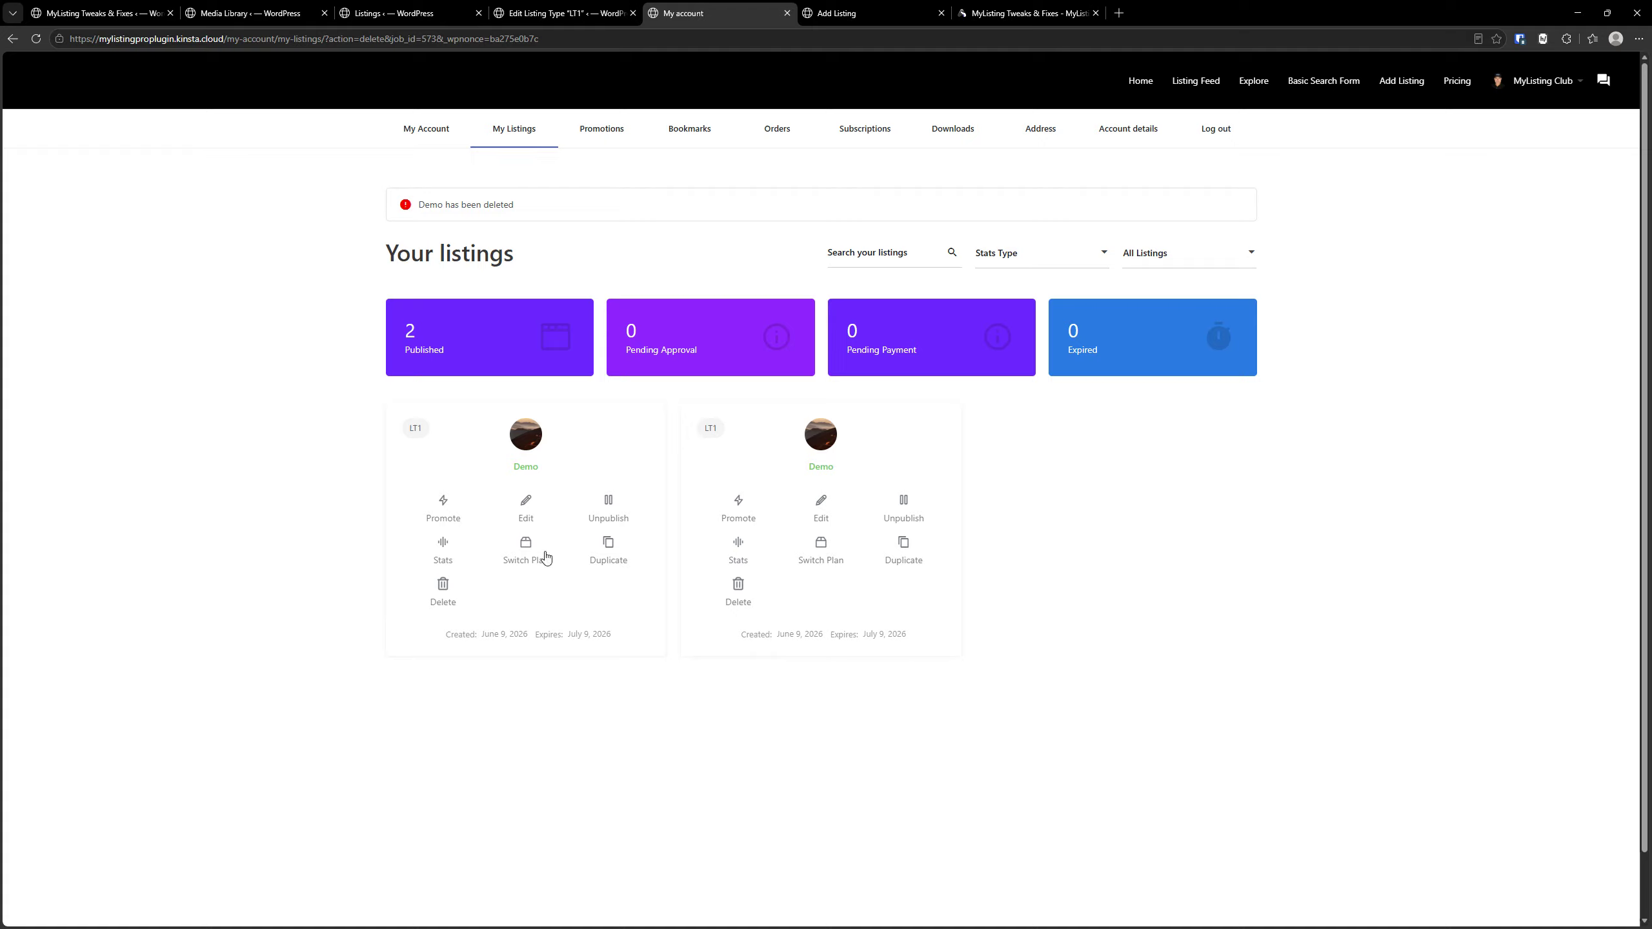
- Duplicate the first Demo listing from the user dashboard with the owned Plan 1 package and submit the copy
{"action": "left_click", "coordinate": [609, 545]}
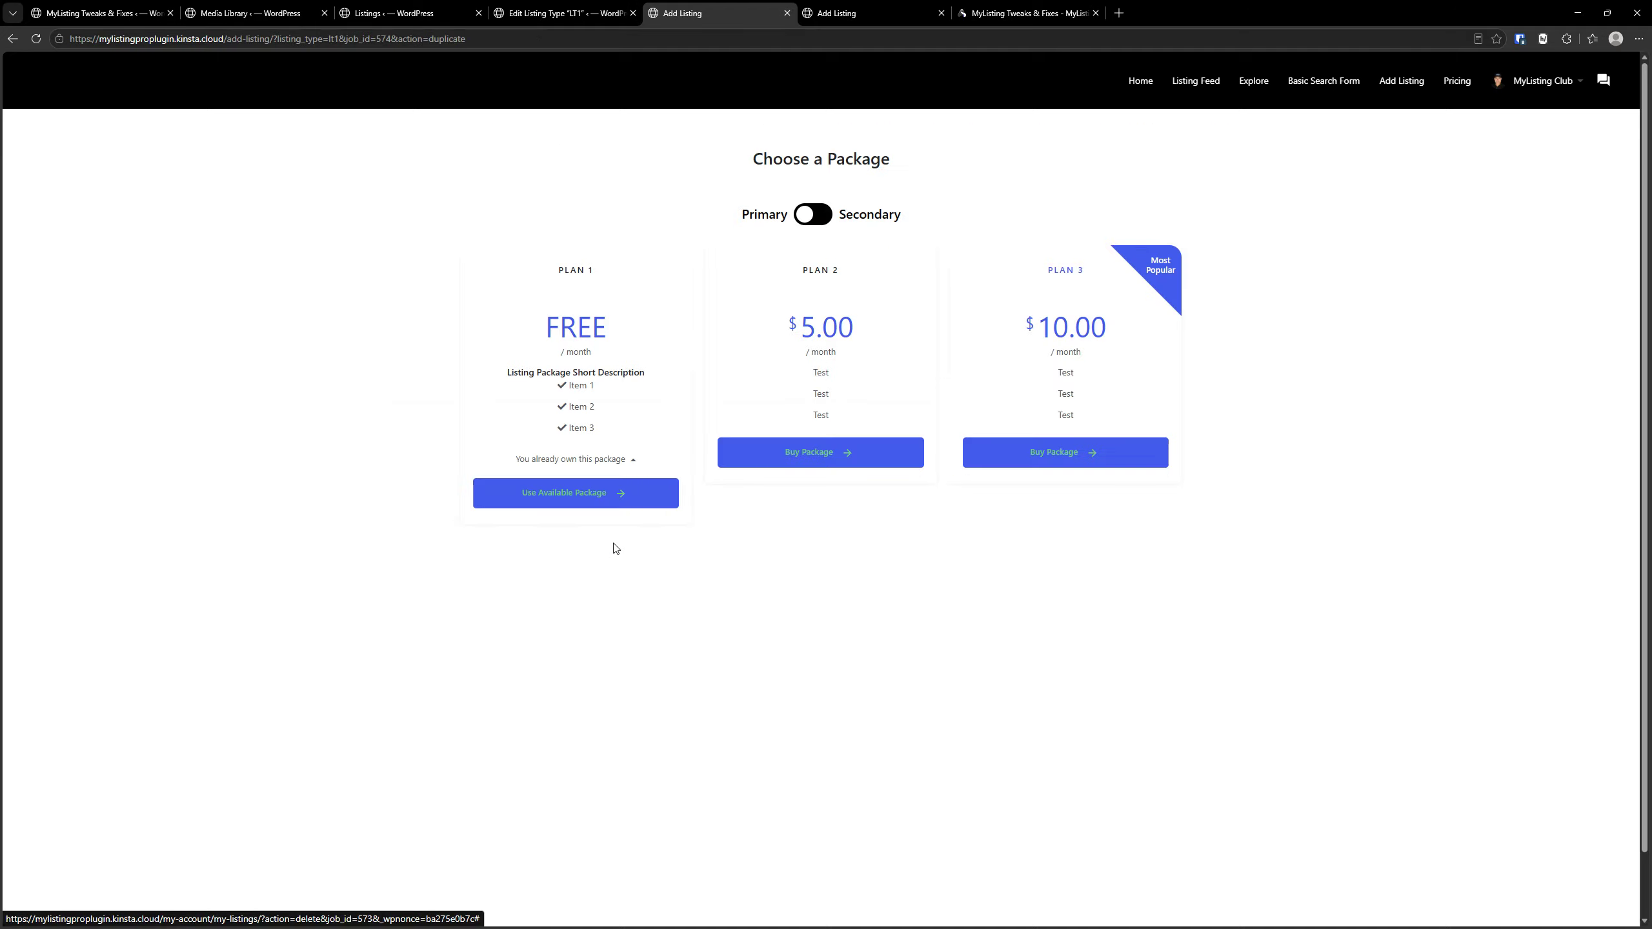
{"action": "left_click", "coordinate": [587, 488]}
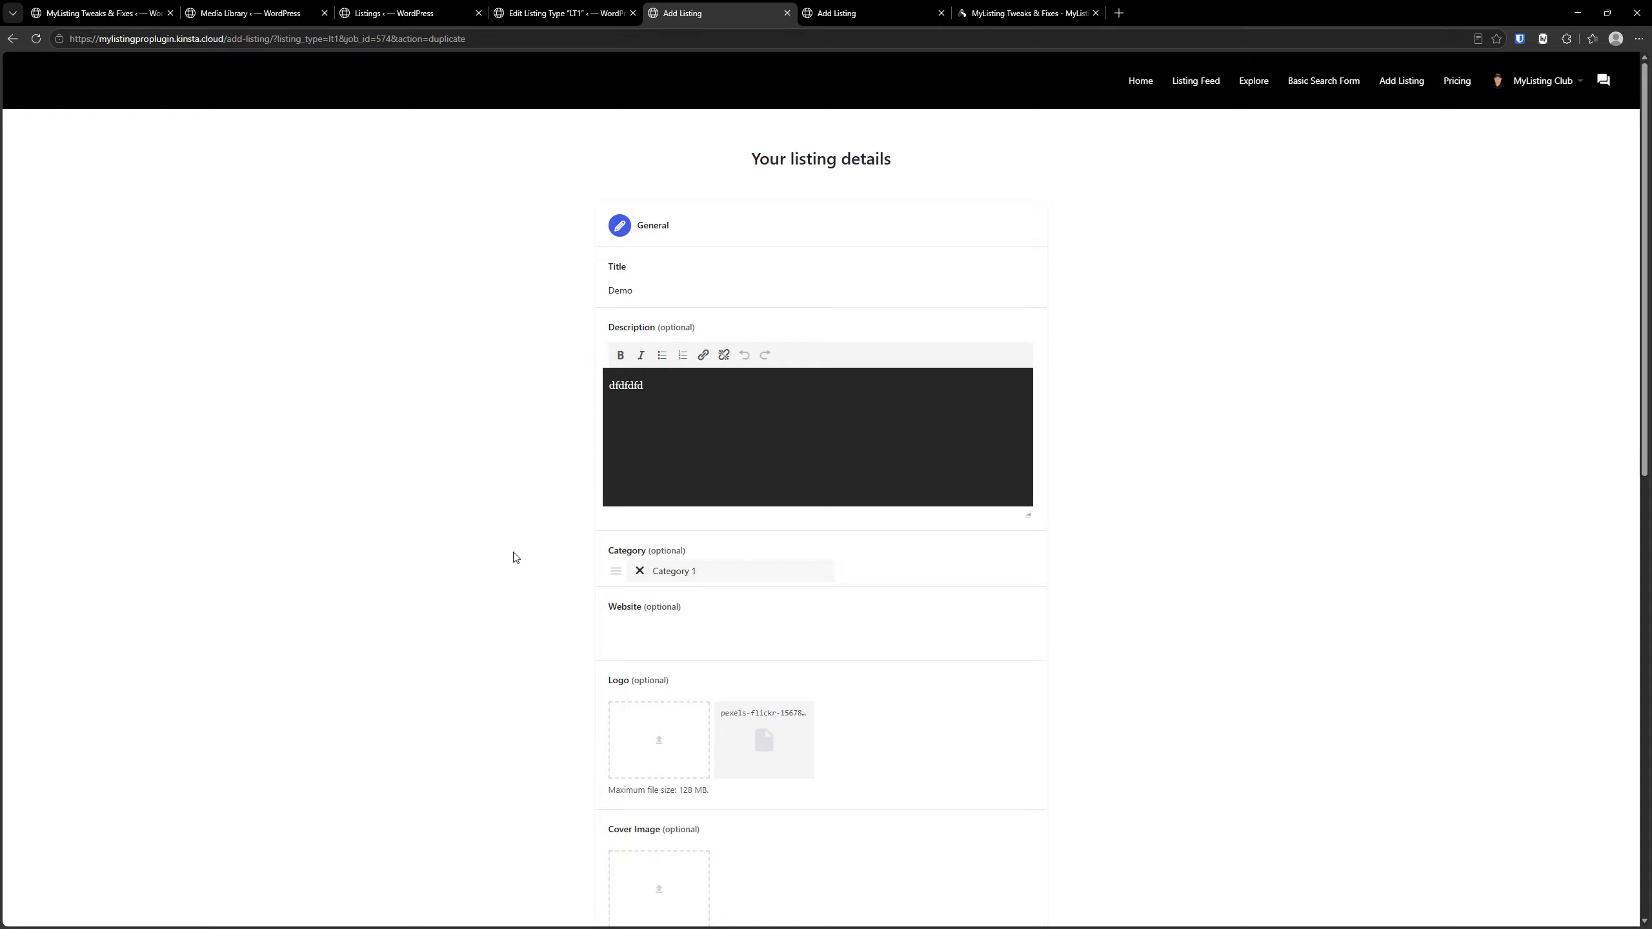
{"action": "scroll", "coordinate": [523, 571], "scroll_direction": "down", "scroll_amount": 5}
{"action": "left_click", "coordinate": [751, 410]}
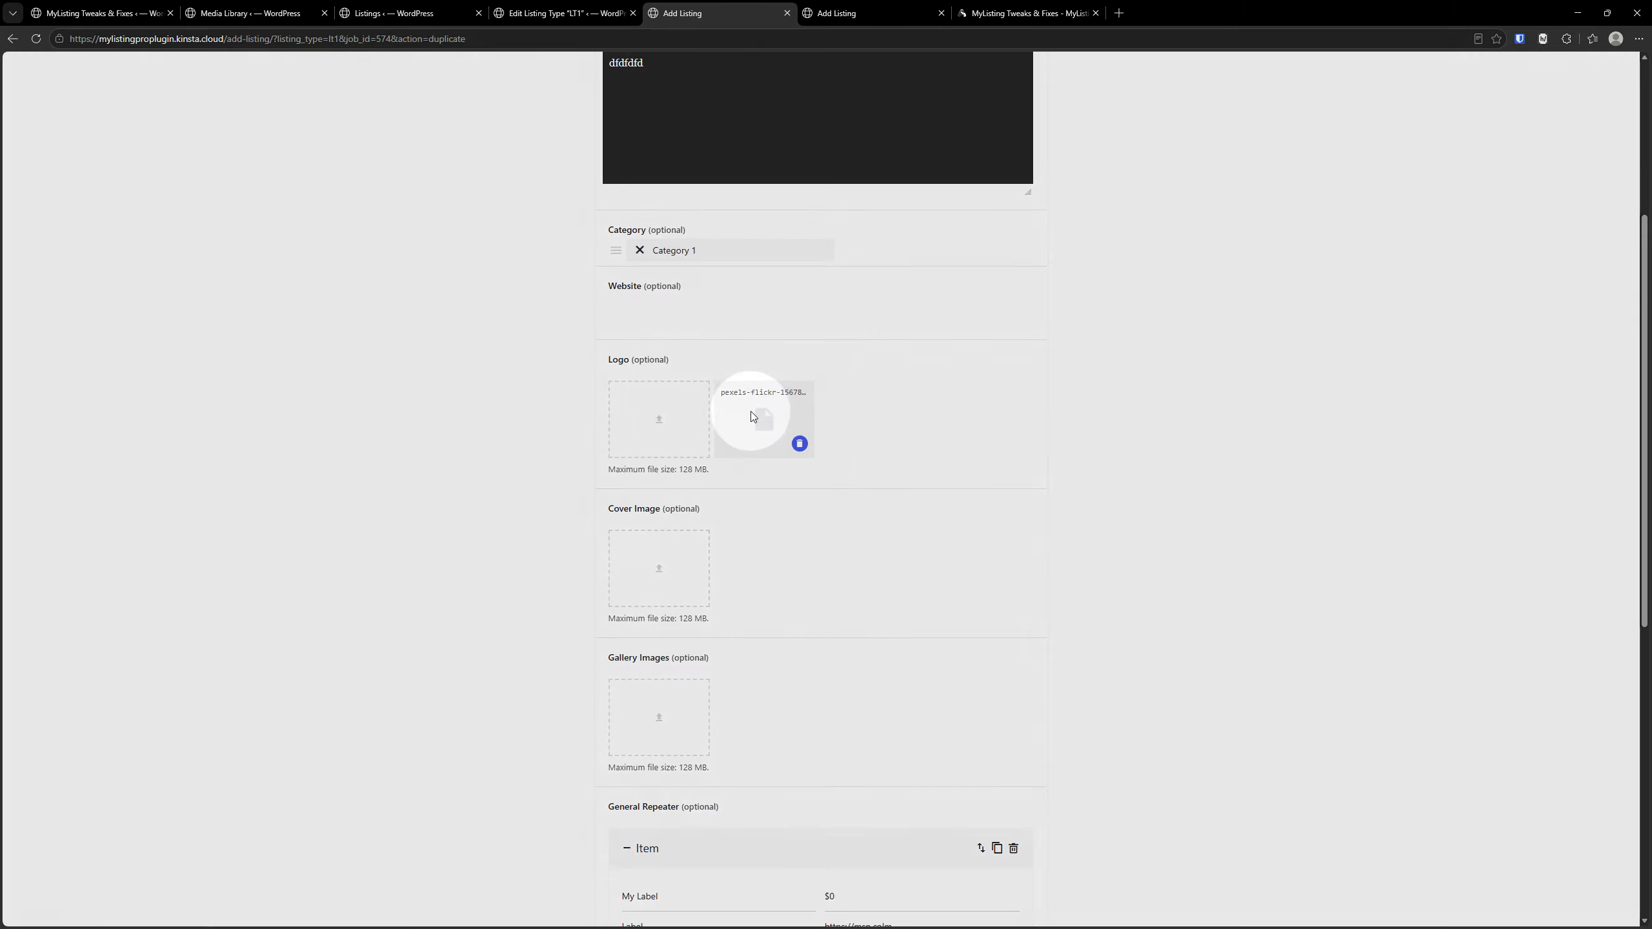
{"action": "scroll", "coordinate": [456, 481], "scroll_direction": "down", "scroll_amount": 8}
{"action": "left_click", "coordinate": [803, 695]}
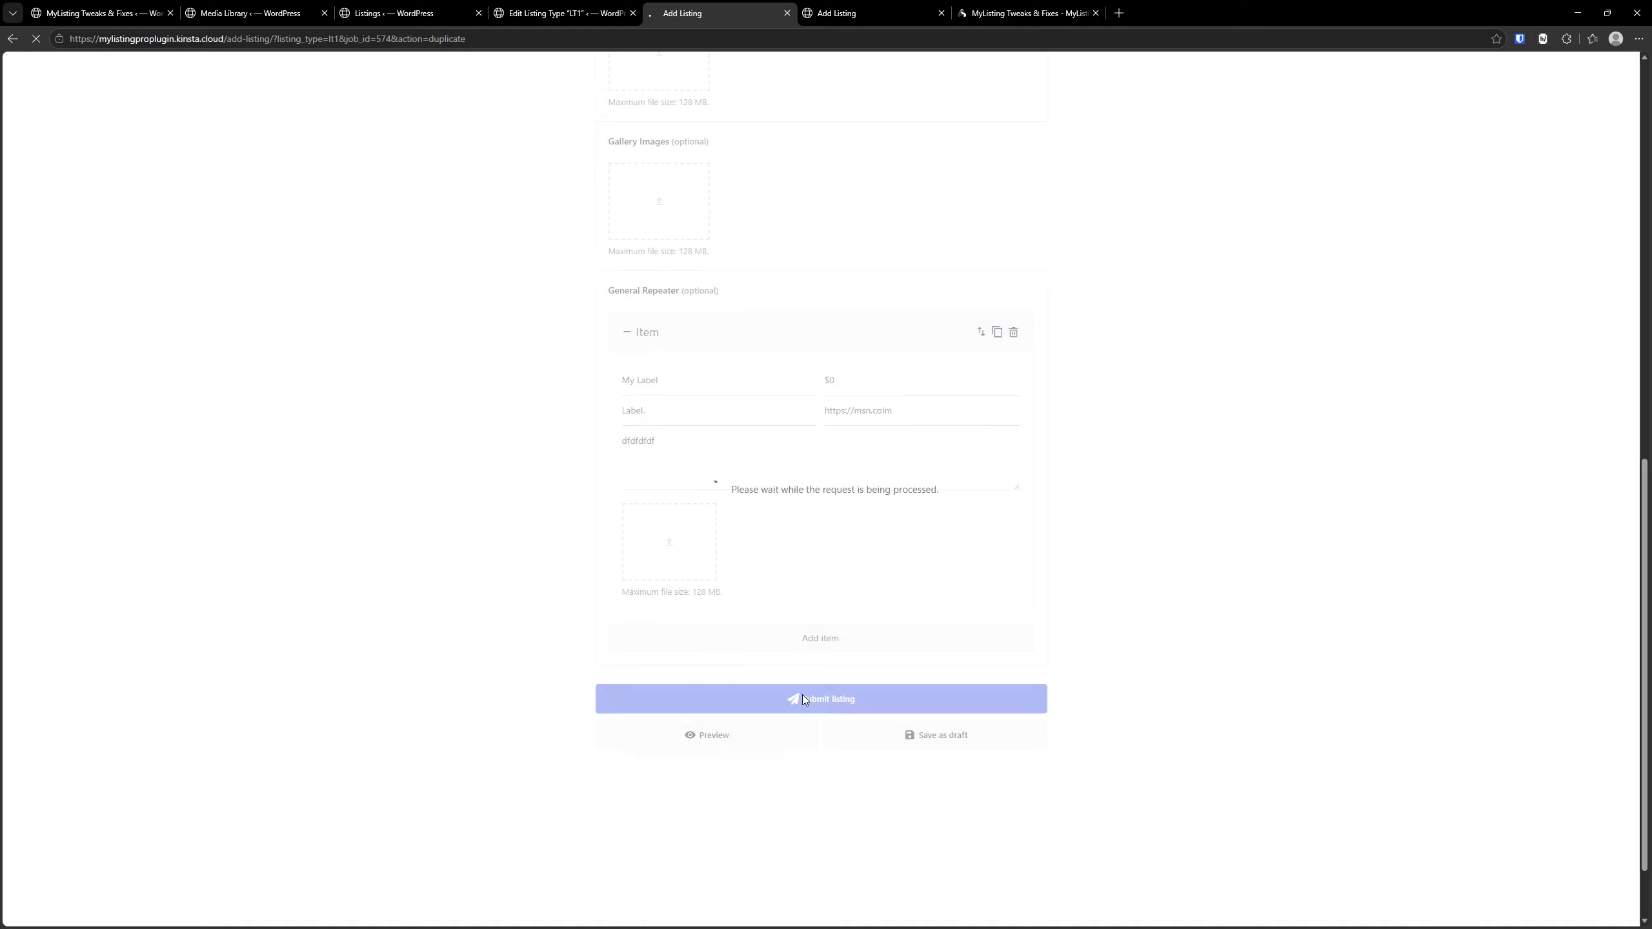
- Reload the admin listings and the Media Library to check for the cloned listing and any duplicated media files
{"action": "left_click", "coordinate": [448, 13]}
{"action": "left_click", "coordinate": [35, 38]}
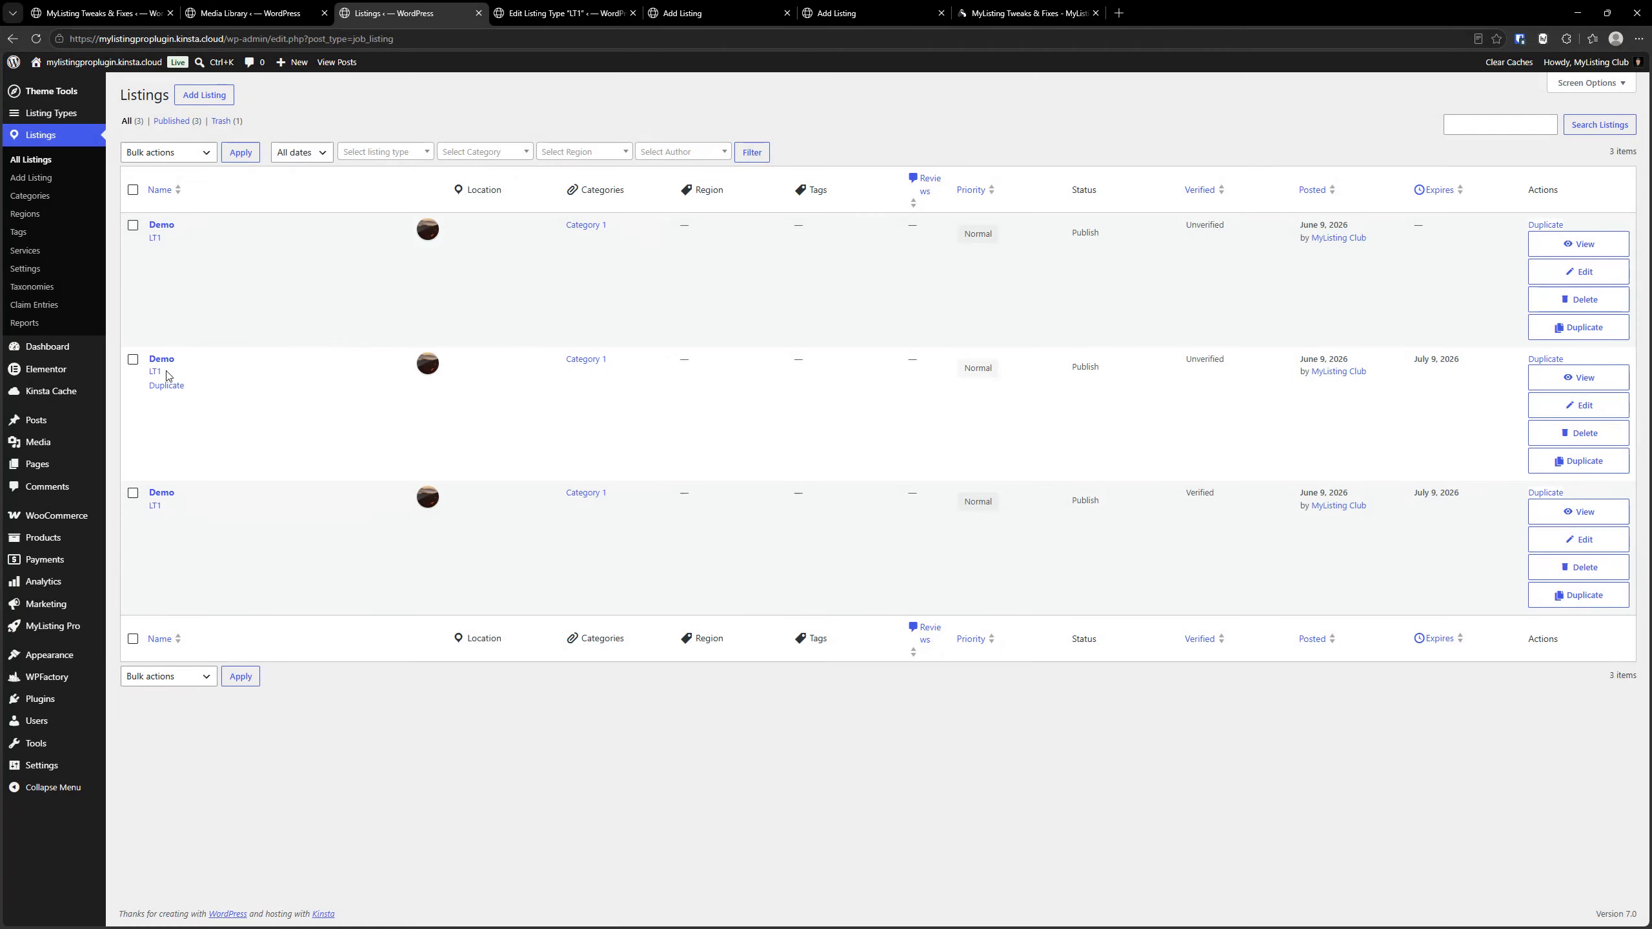
{"action": "left_click", "coordinate": [246, 13]}
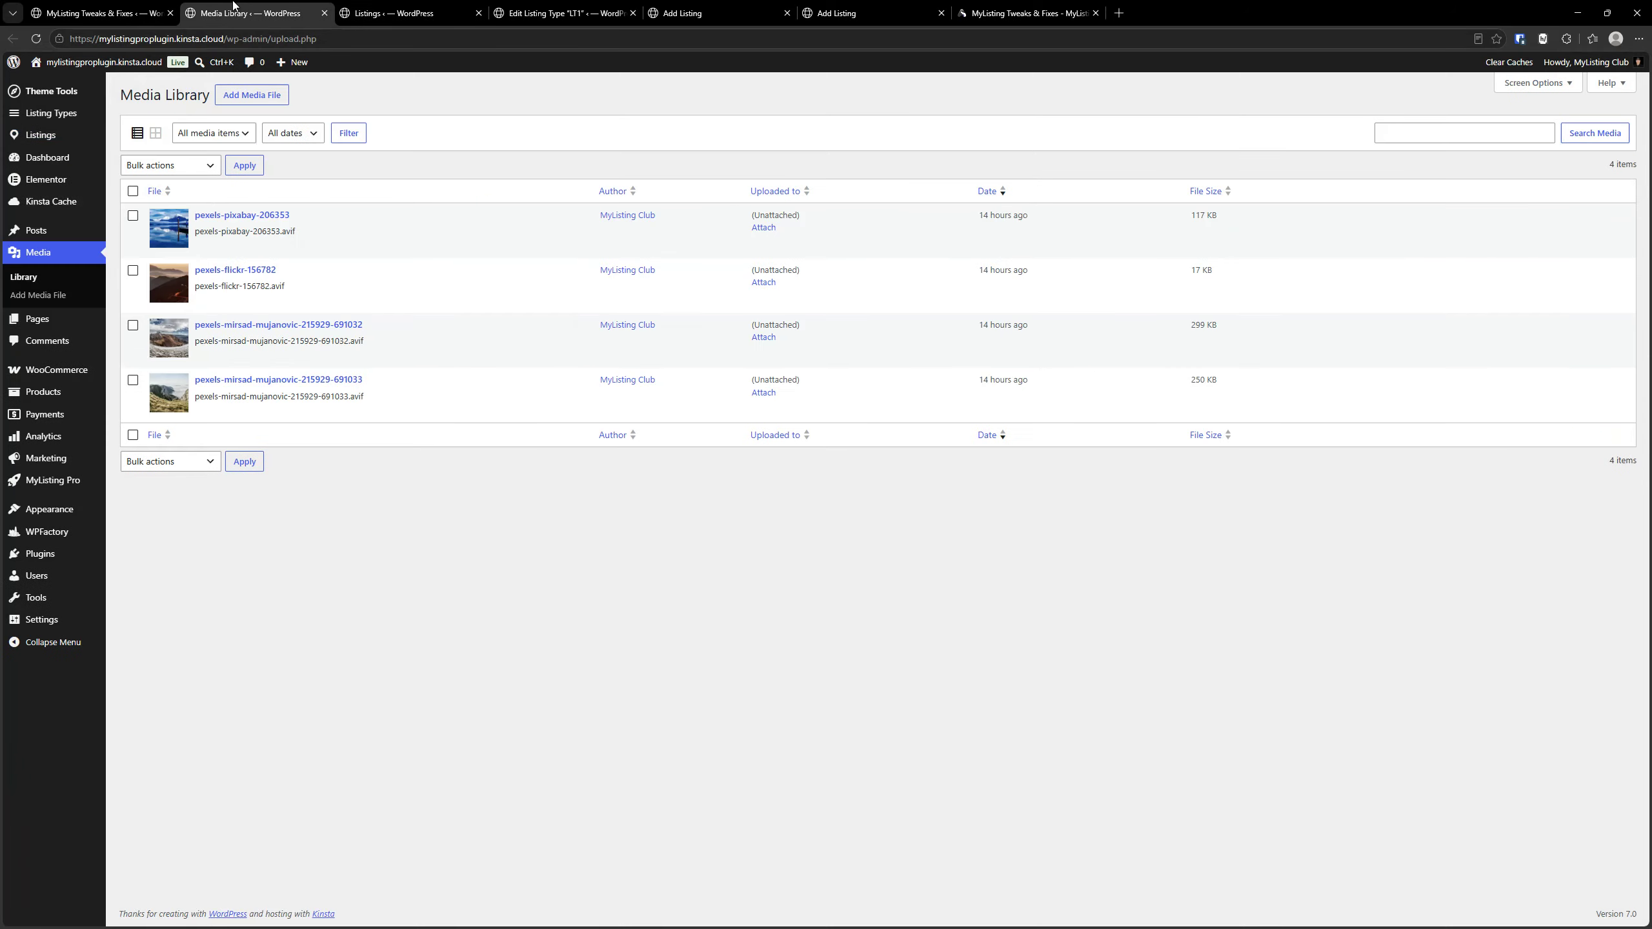
{"action": "left_click", "coordinate": [36, 38]}
{"action": "left_click", "coordinate": [528, 8]}
{"action": "left_click", "coordinate": [704, 6]}
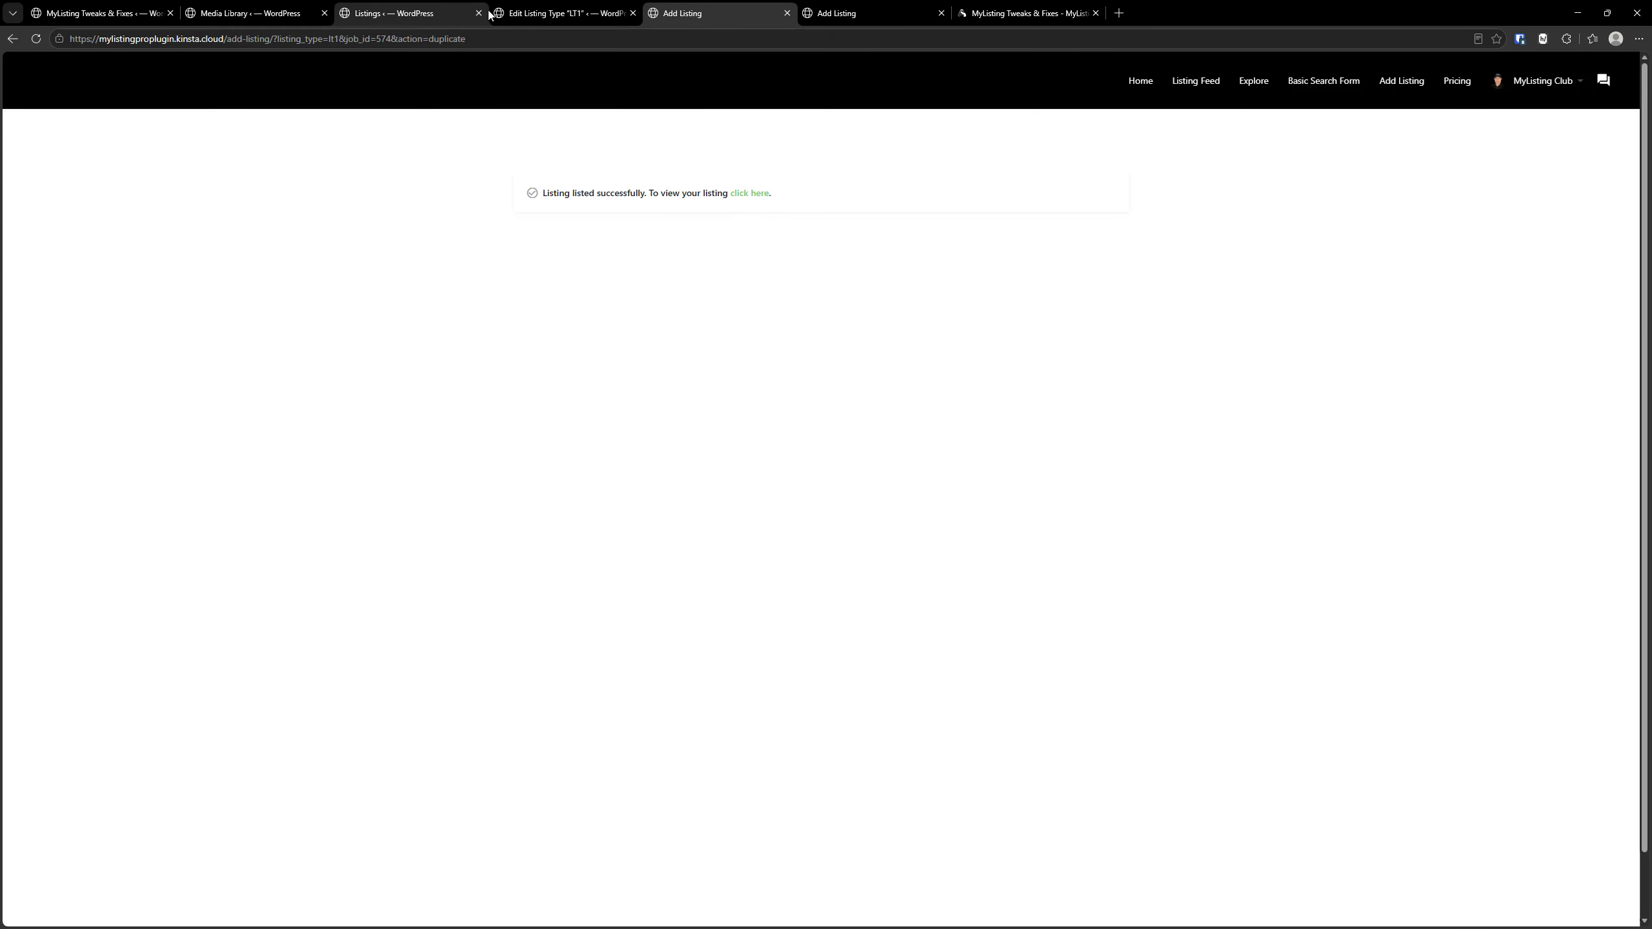
- Open the newest Demo listing in the admin editor, review its copied fields and logo, and return to all listings
{"action": "left_click", "coordinate": [407, 8]}
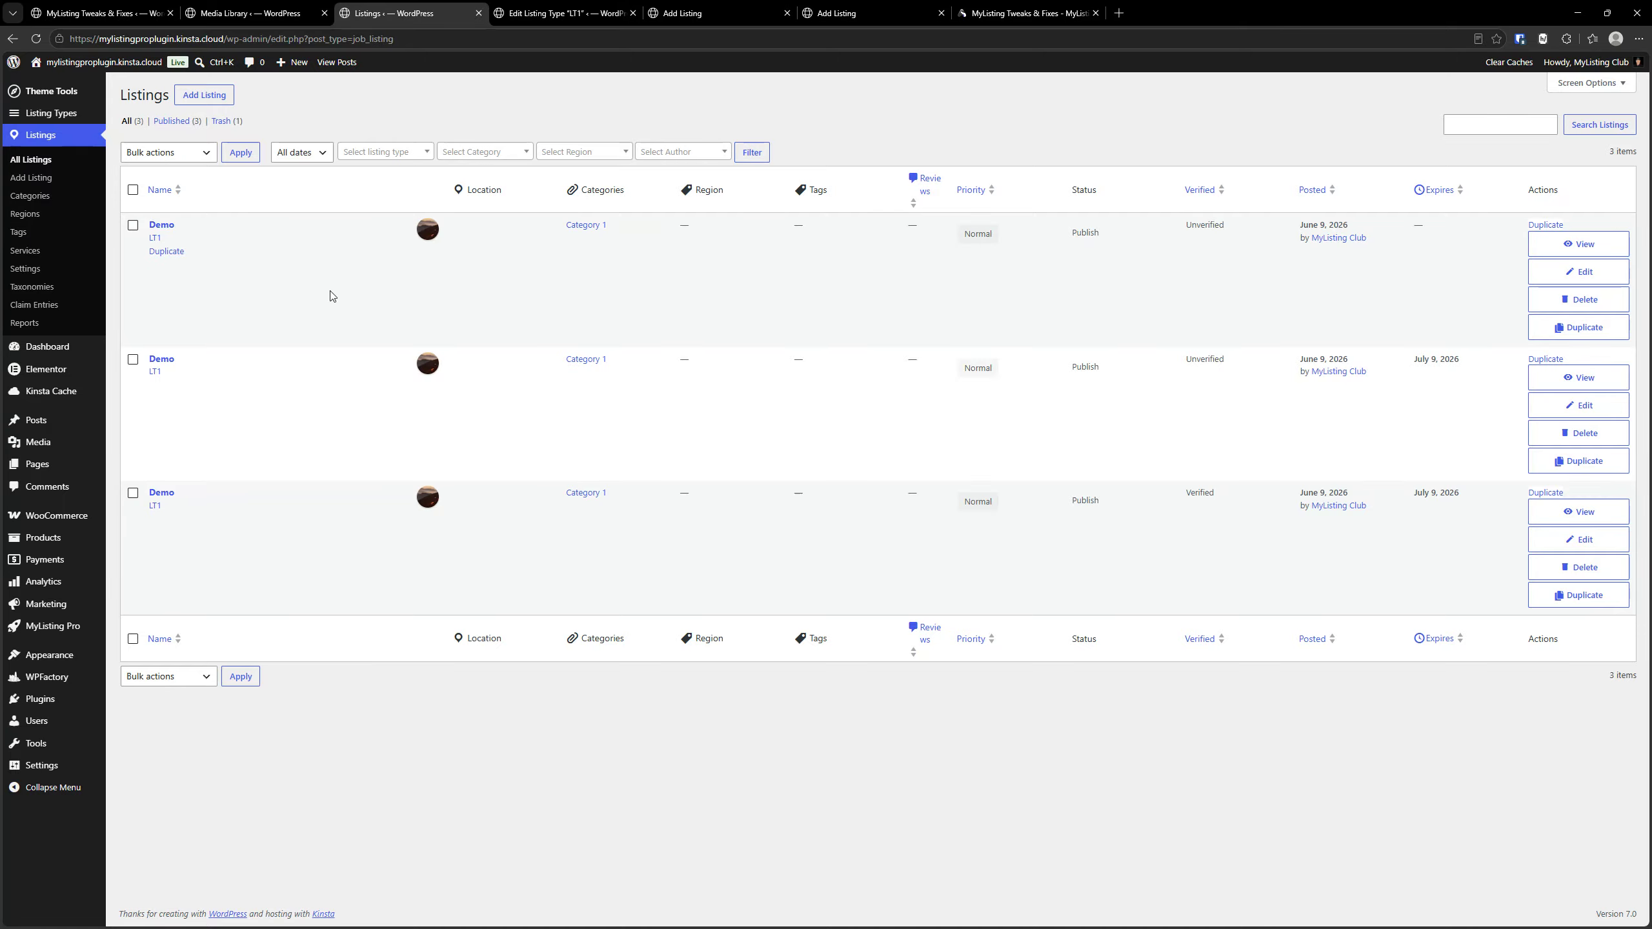
{"action": "left_click", "coordinate": [1579, 272]}
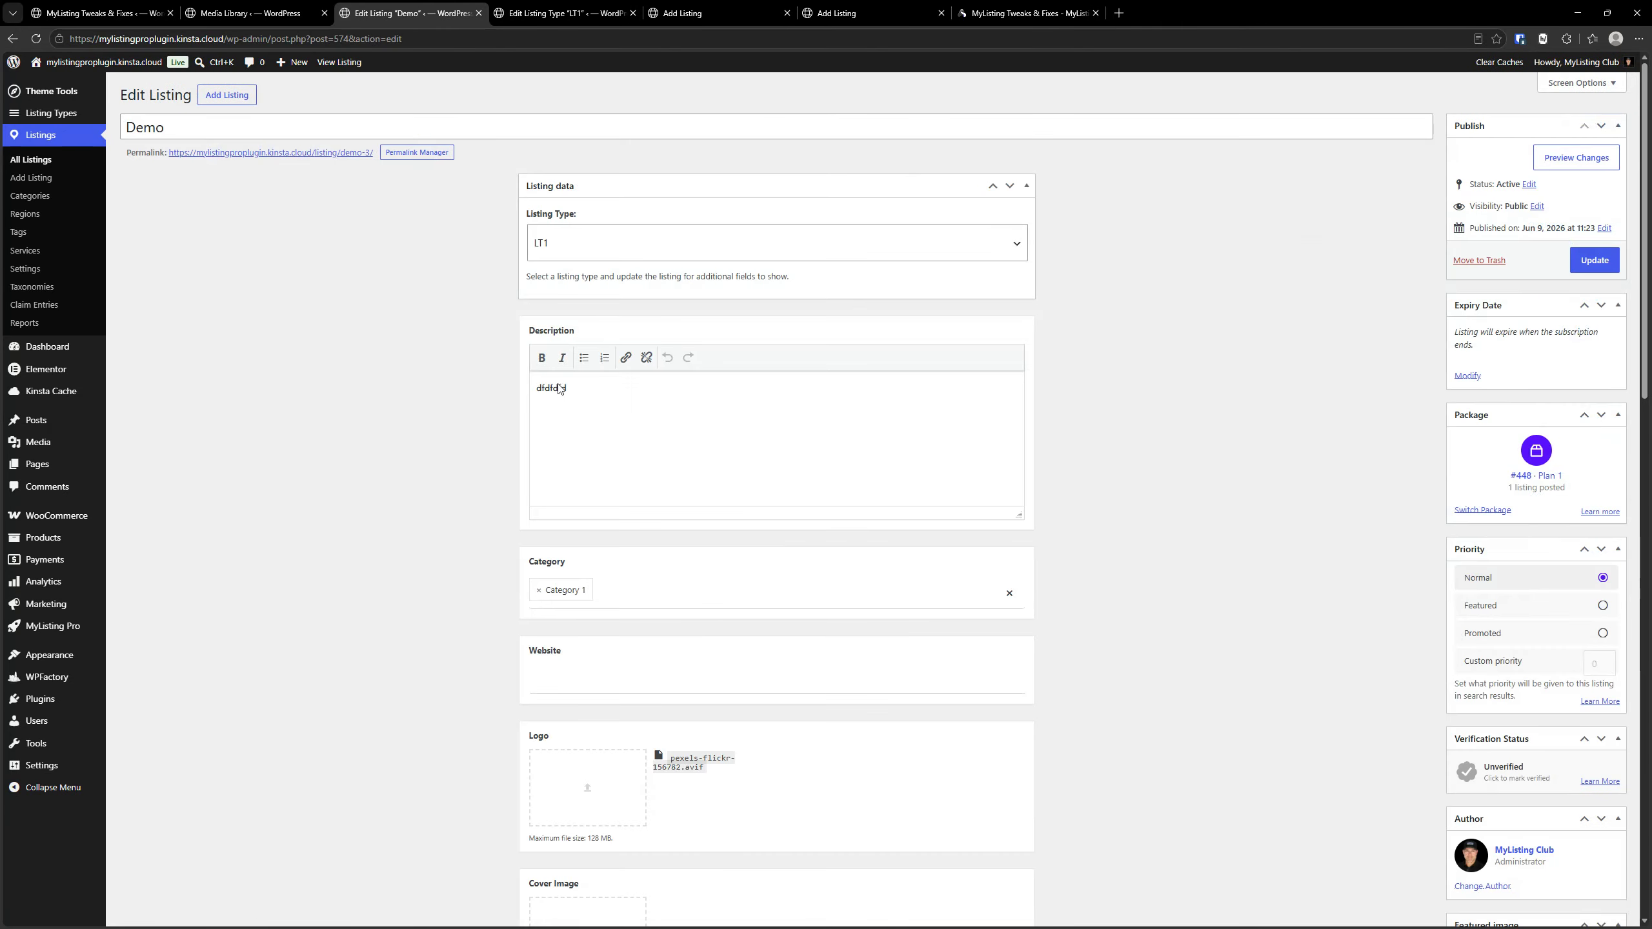
{"action": "scroll", "coordinate": [436, 515], "scroll_direction": "down", "scroll_amount": 7}
{"action": "mouse_move", "coordinate": [709, 352]}
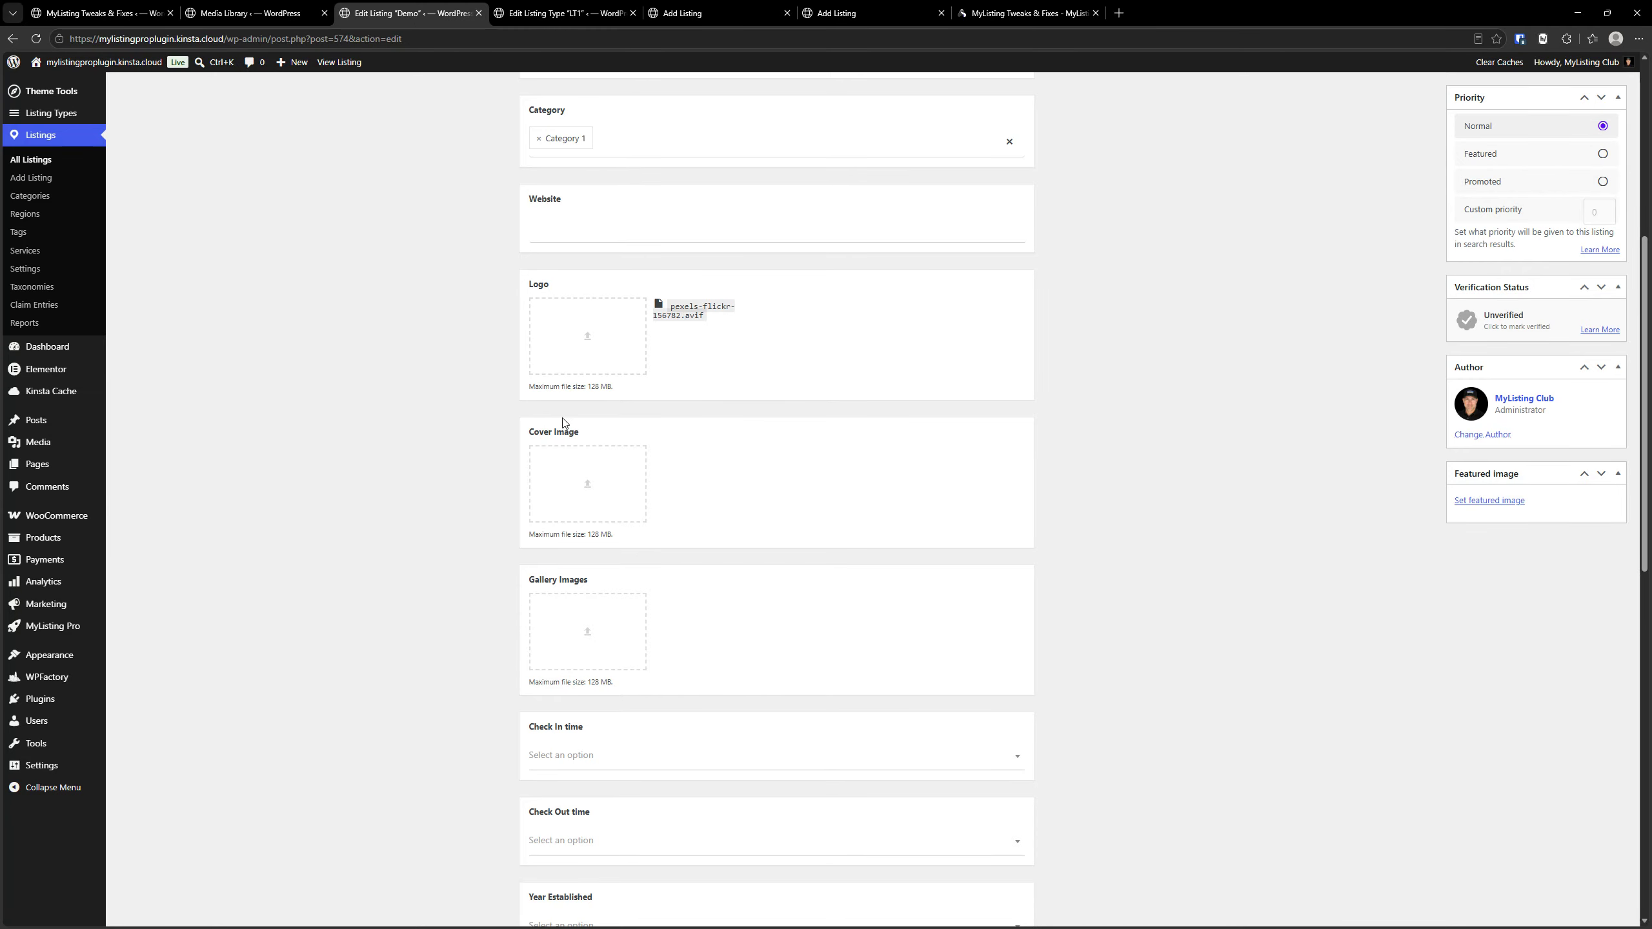
{"action": "left_click", "coordinate": [47, 161]}
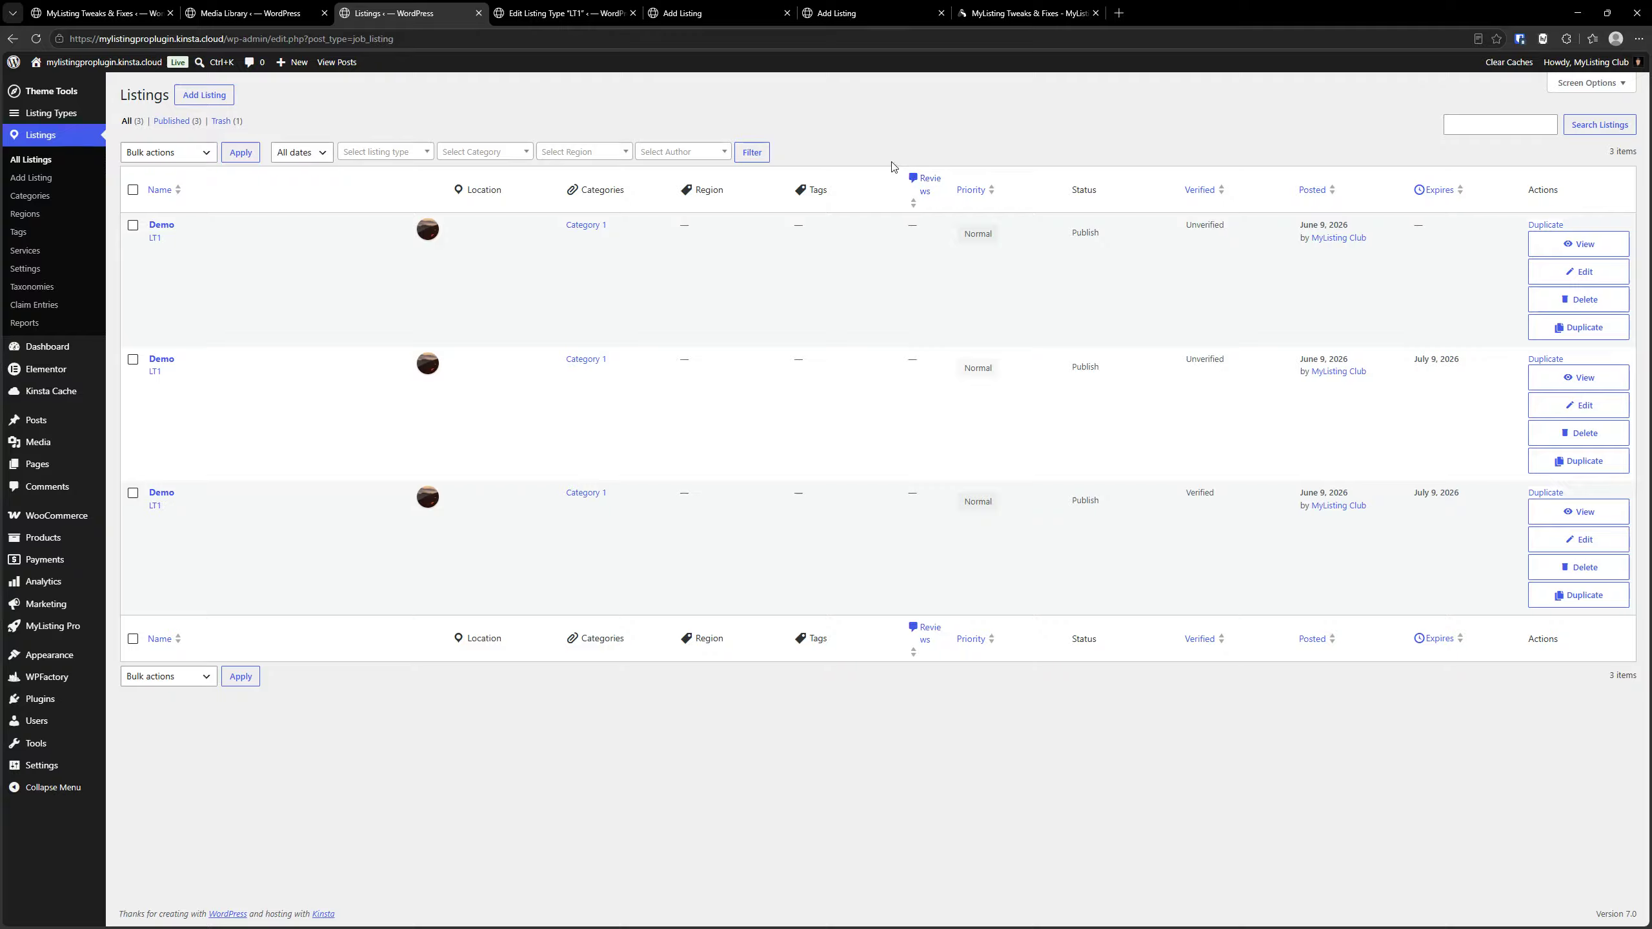
- Set Prevent Media From Being Duplicated When Cloning Listings to Both in MyListing Tweaks & Fixes and save the settings
{"action": "left_click", "coordinate": [603, 7]}
{"action": "left_click", "coordinate": [137, 8]}
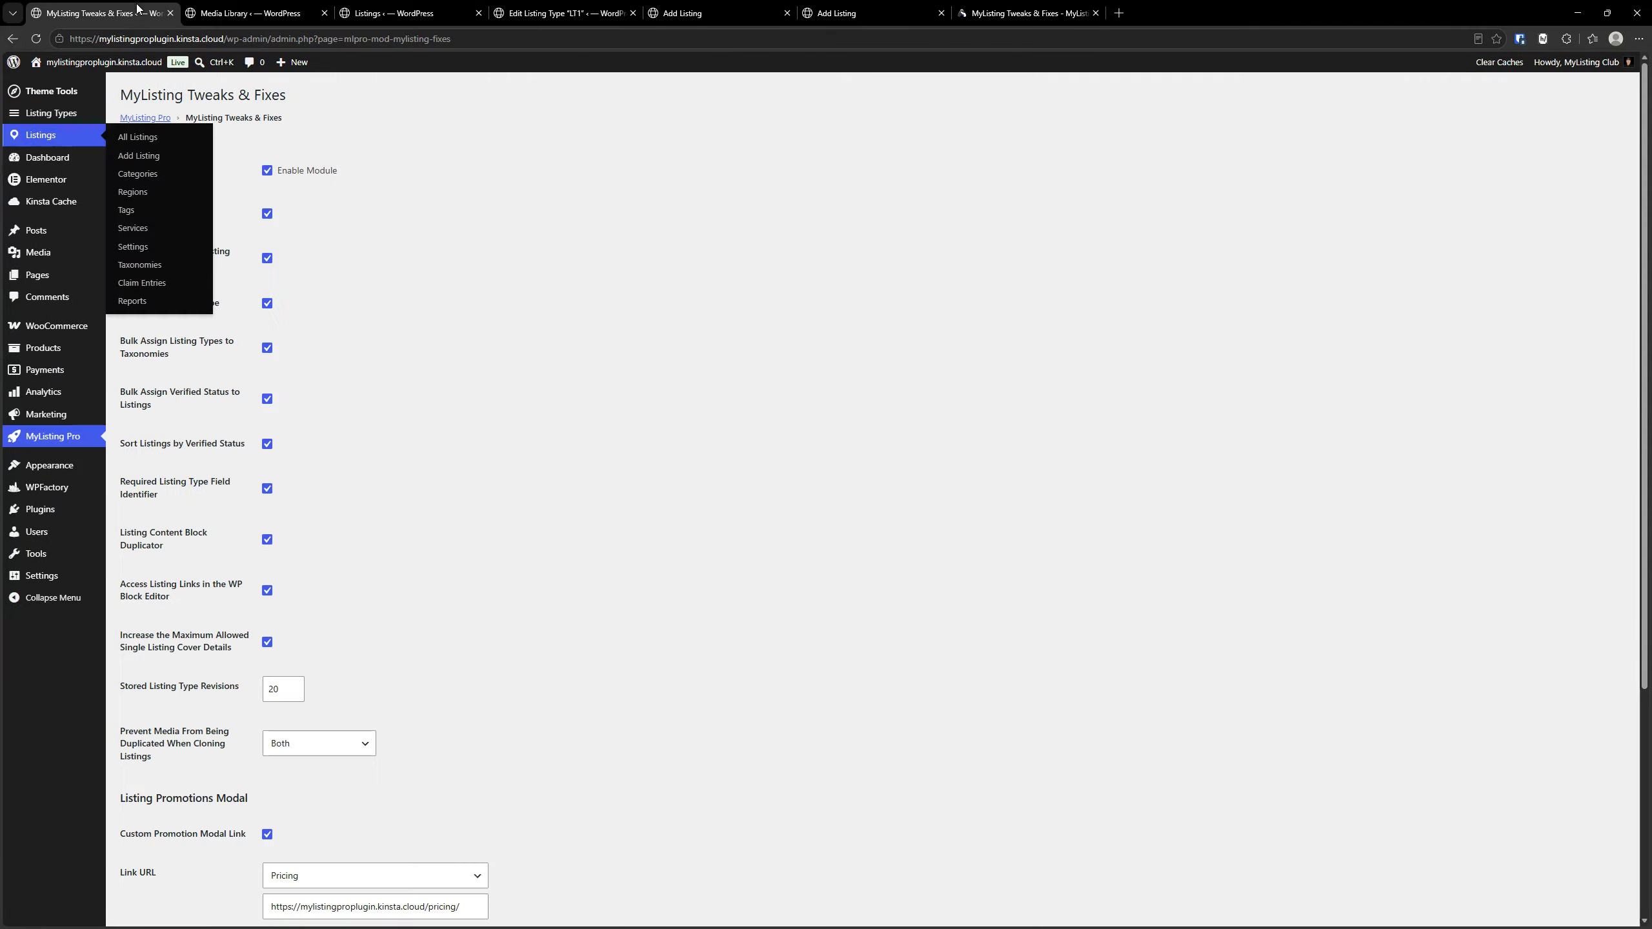
{"action": "scroll", "coordinate": [552, 573], "scroll_direction": "down", "scroll_amount": 5}
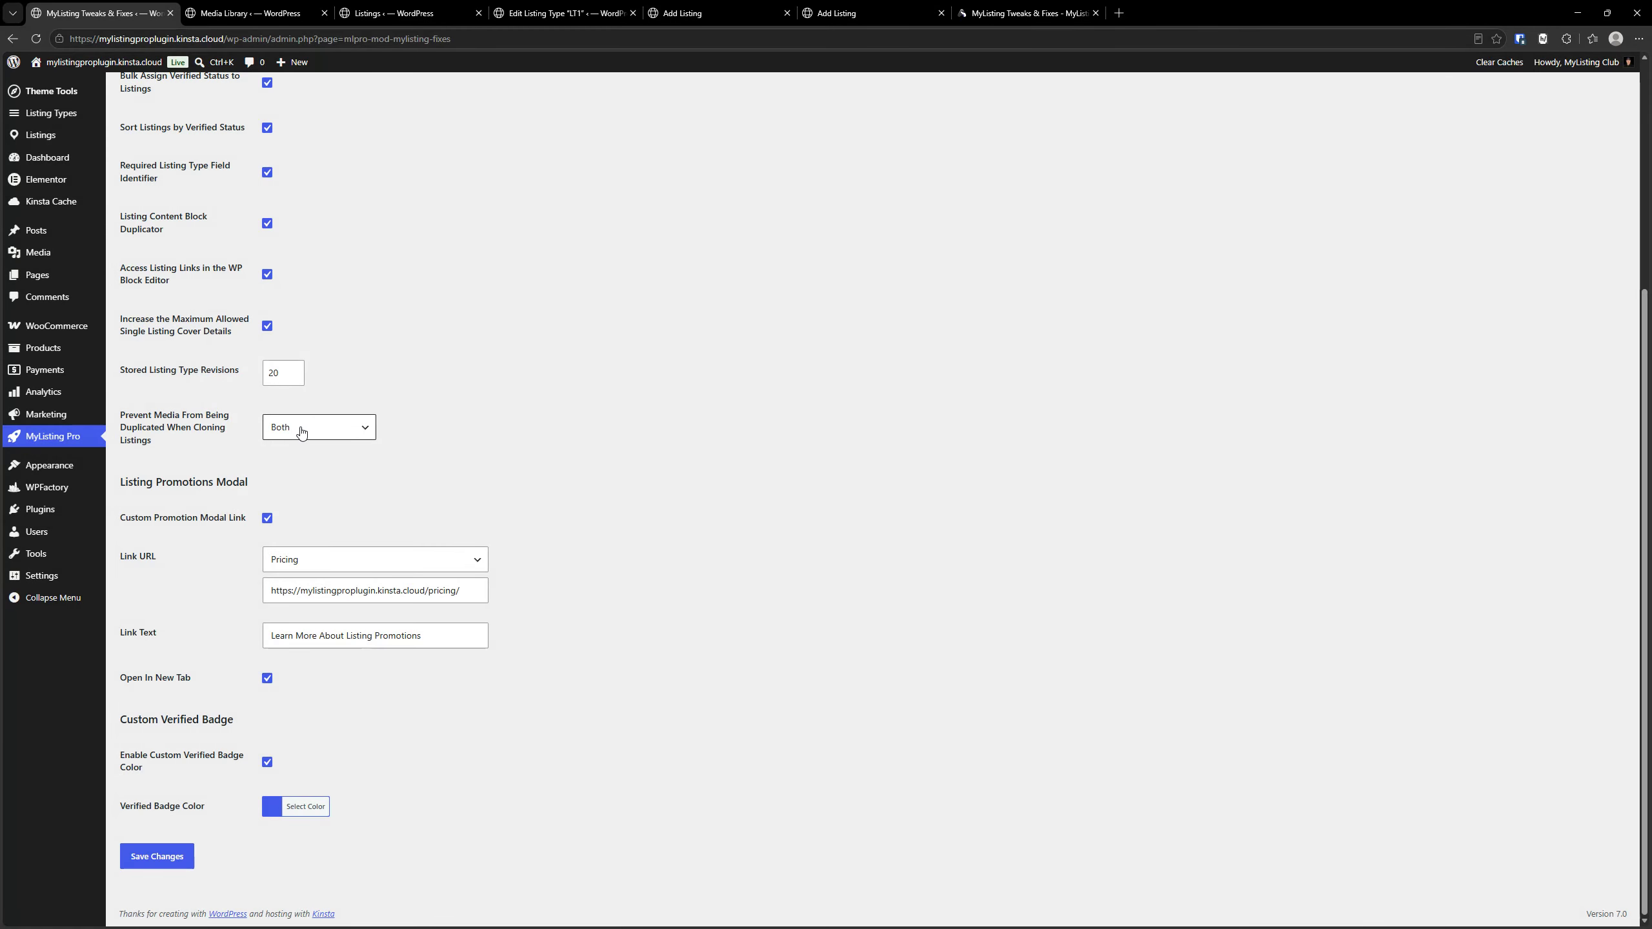
{"action": "left_click", "coordinate": [300, 432]}
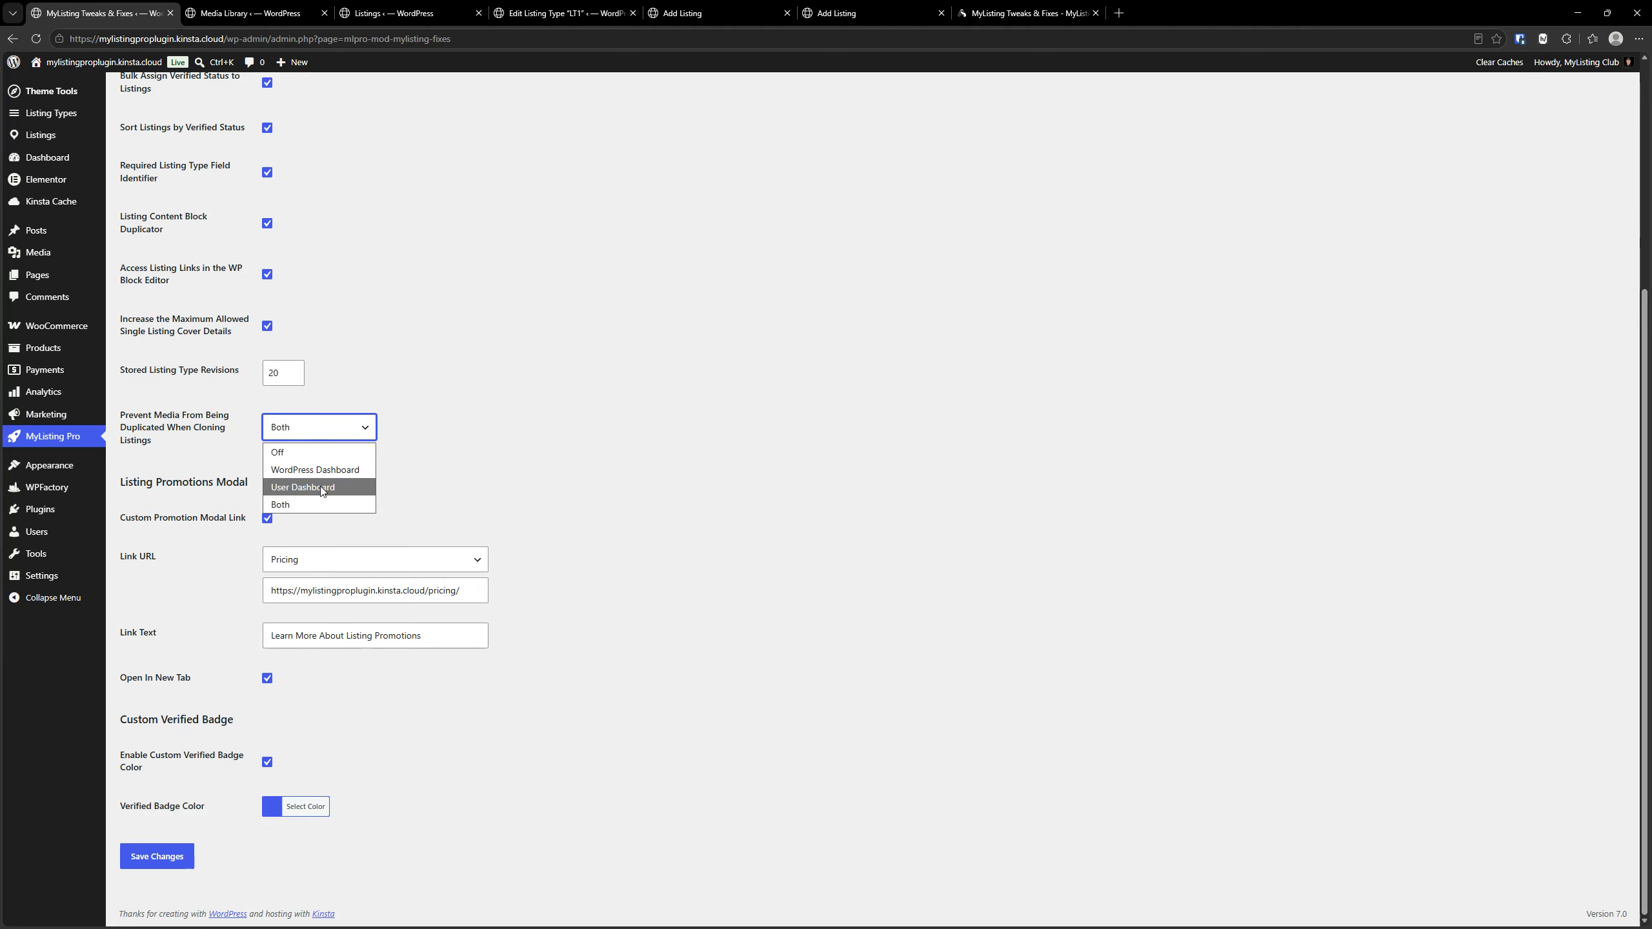
{"action": "left_click", "coordinate": [307, 506]}
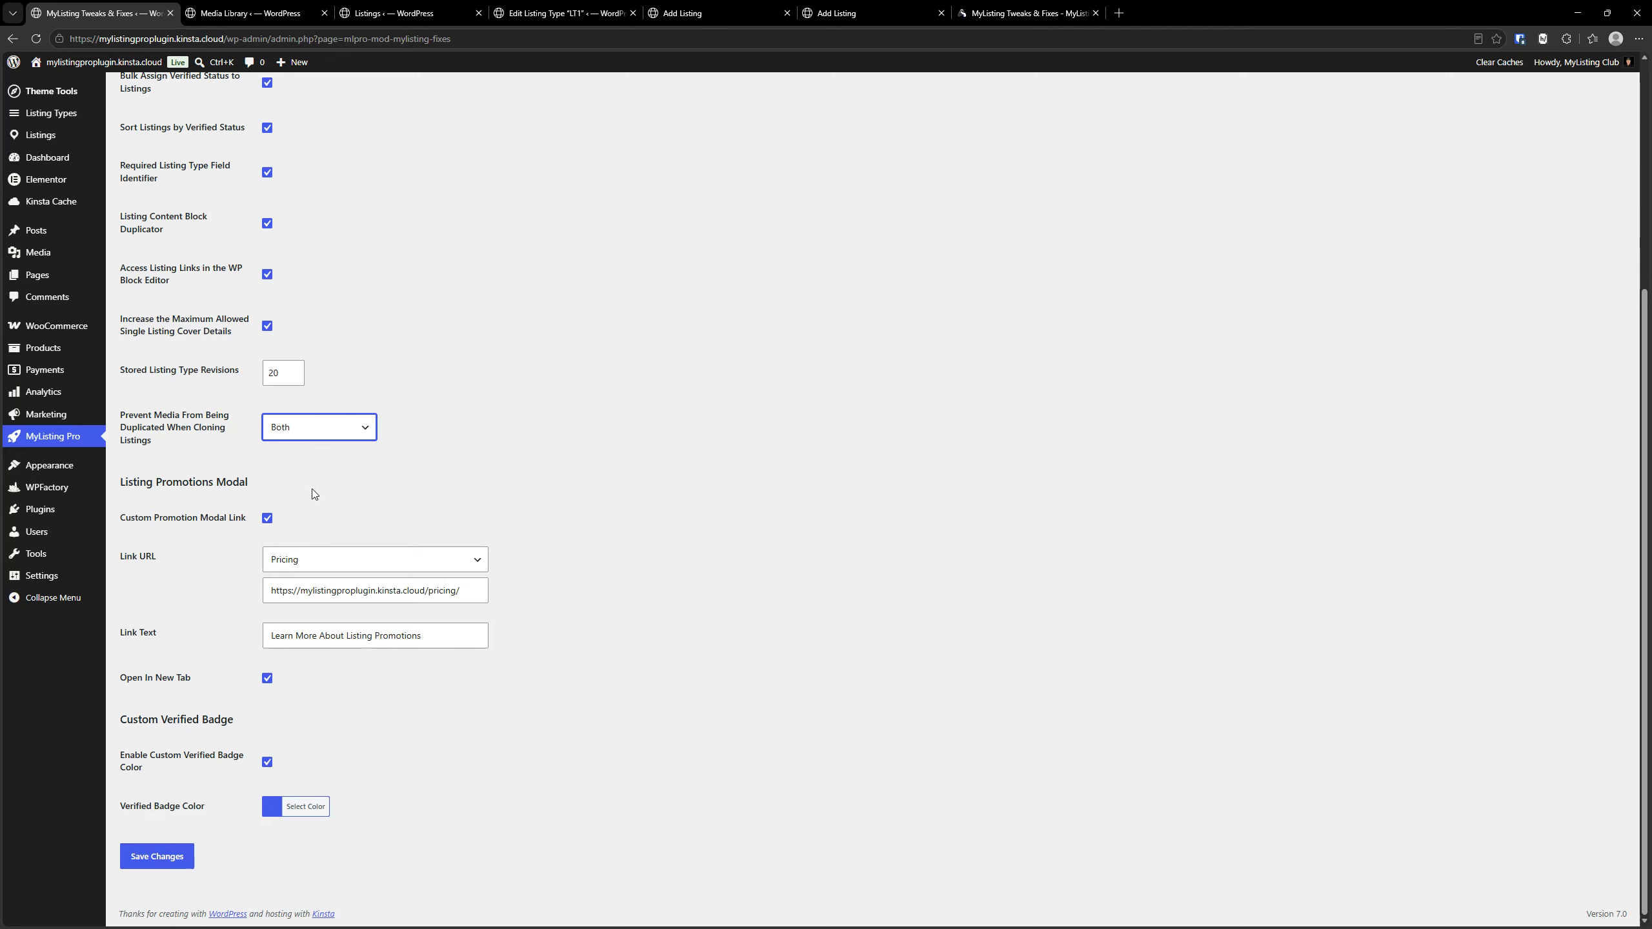
{"action": "left_click", "coordinate": [326, 437]}
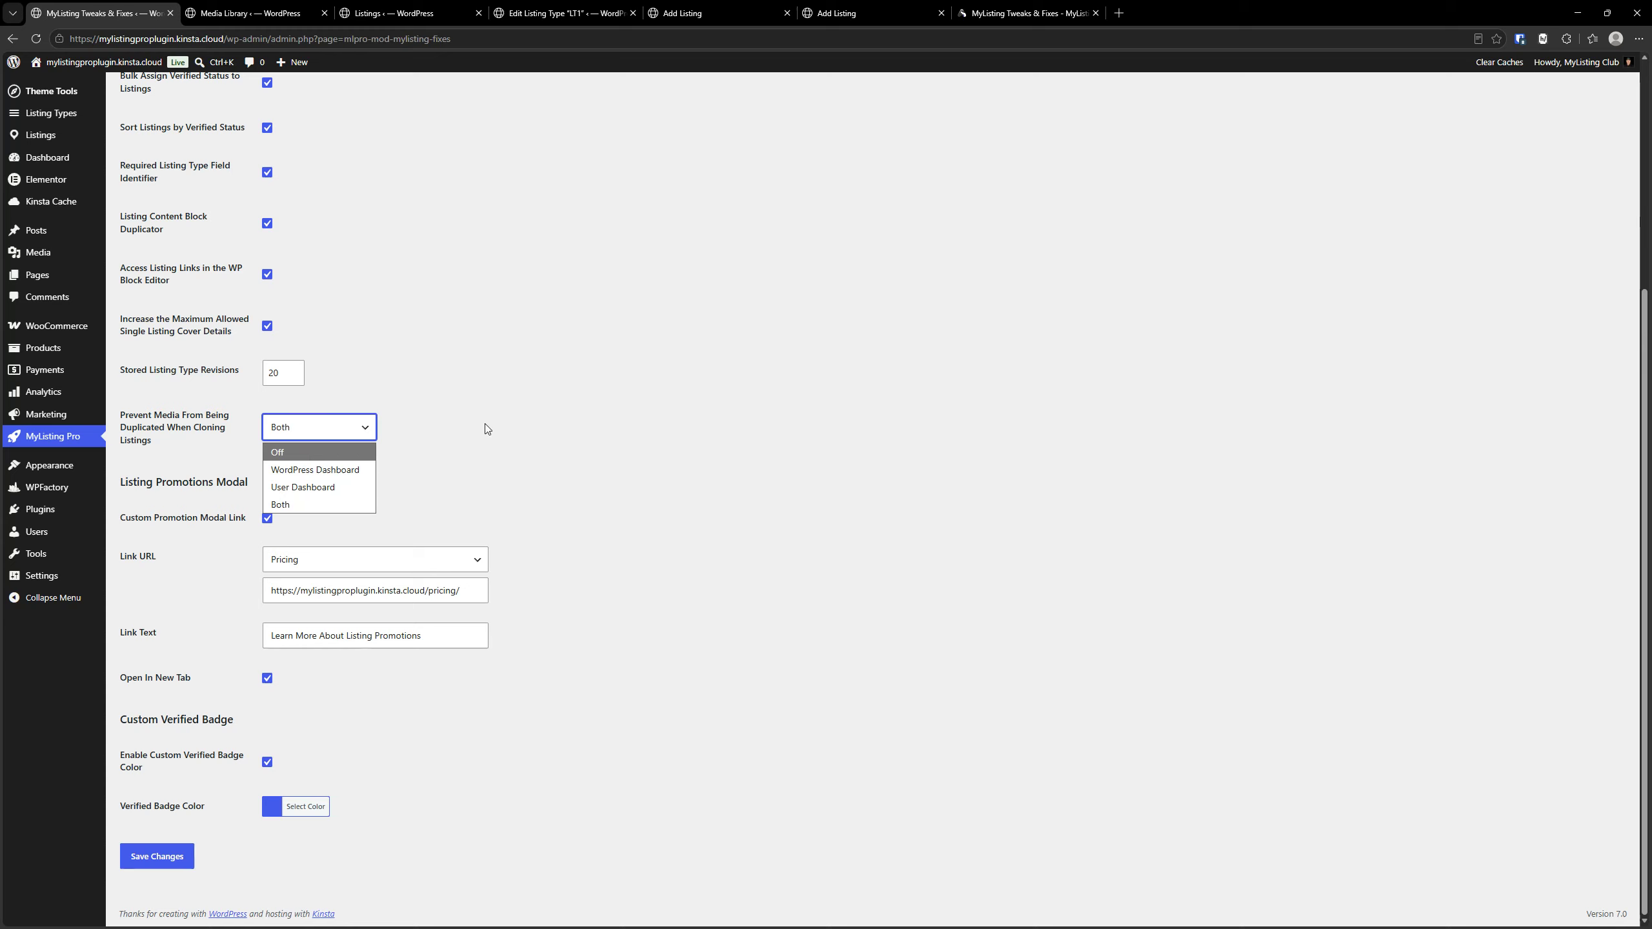
{"action": "left_click", "coordinate": [506, 420]}
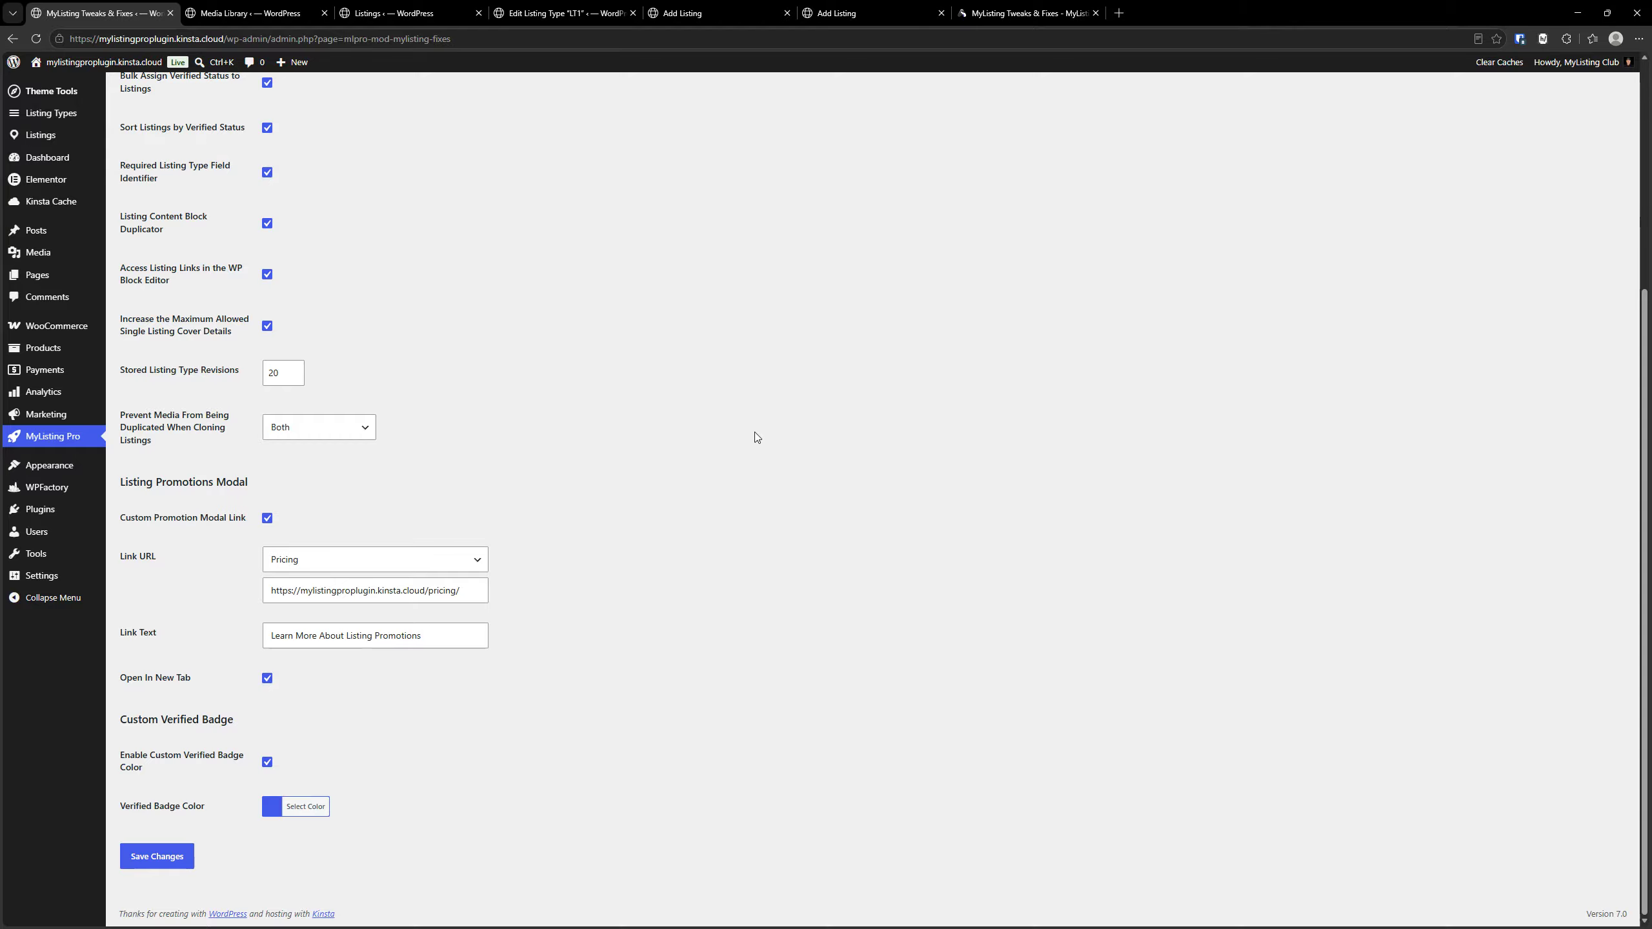
{"action": "left_click", "coordinate": [171, 859]}
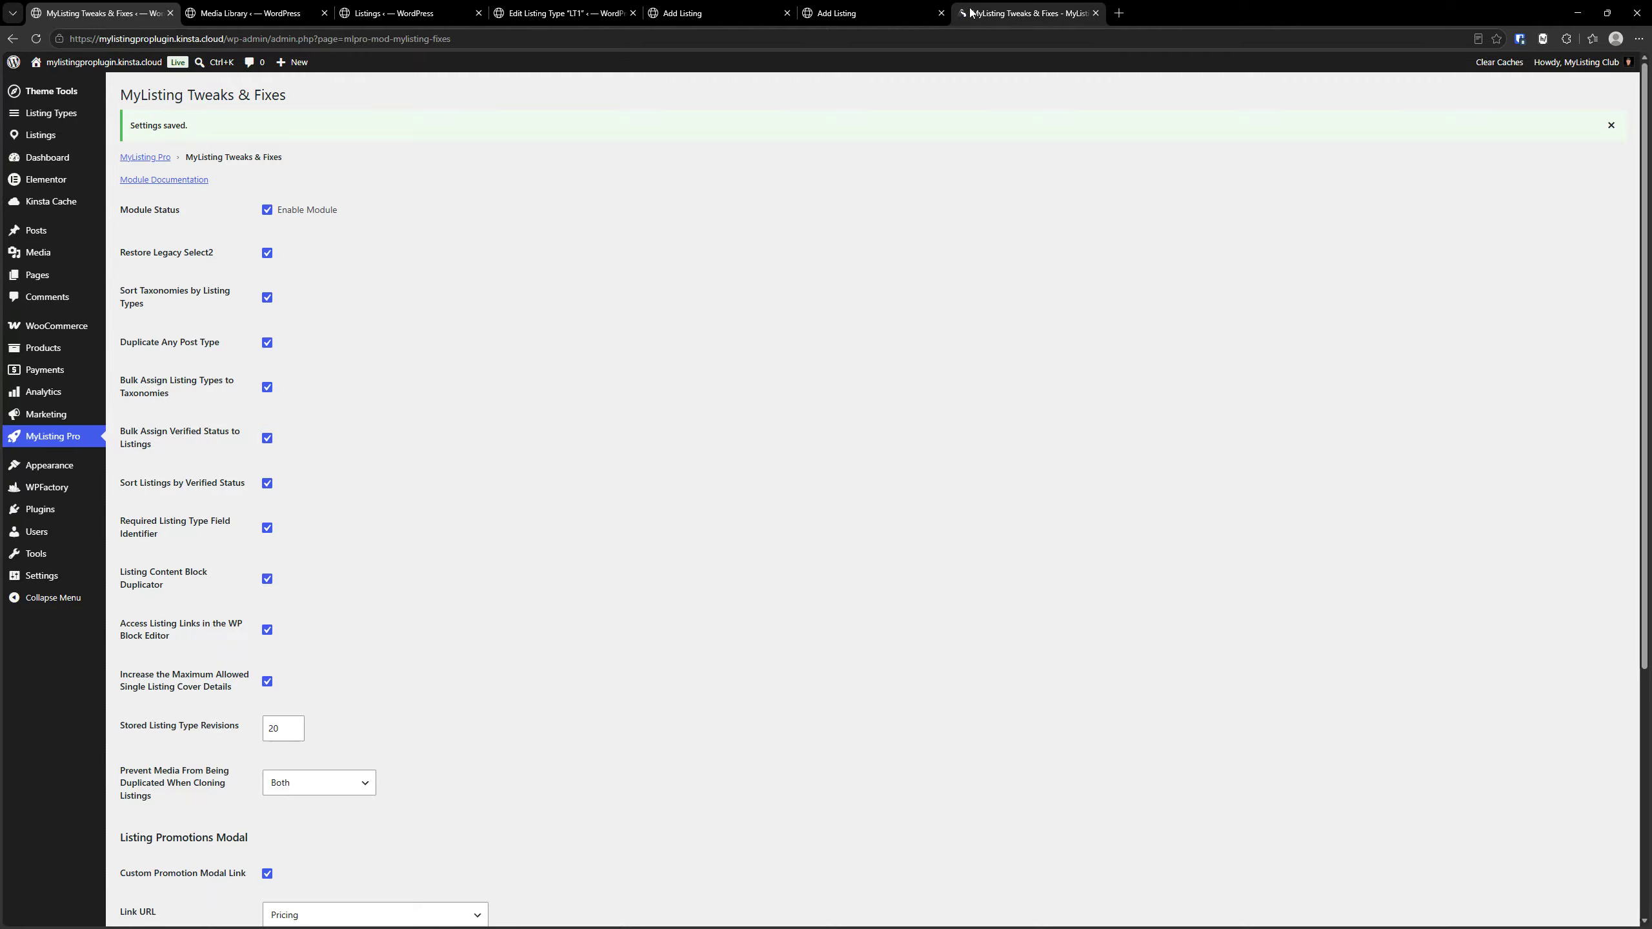
- Open the Demo Verified listing from the Explore page in a new browser tab and inspect its verified badge
{"action": "left_click", "coordinate": [897, 6]}
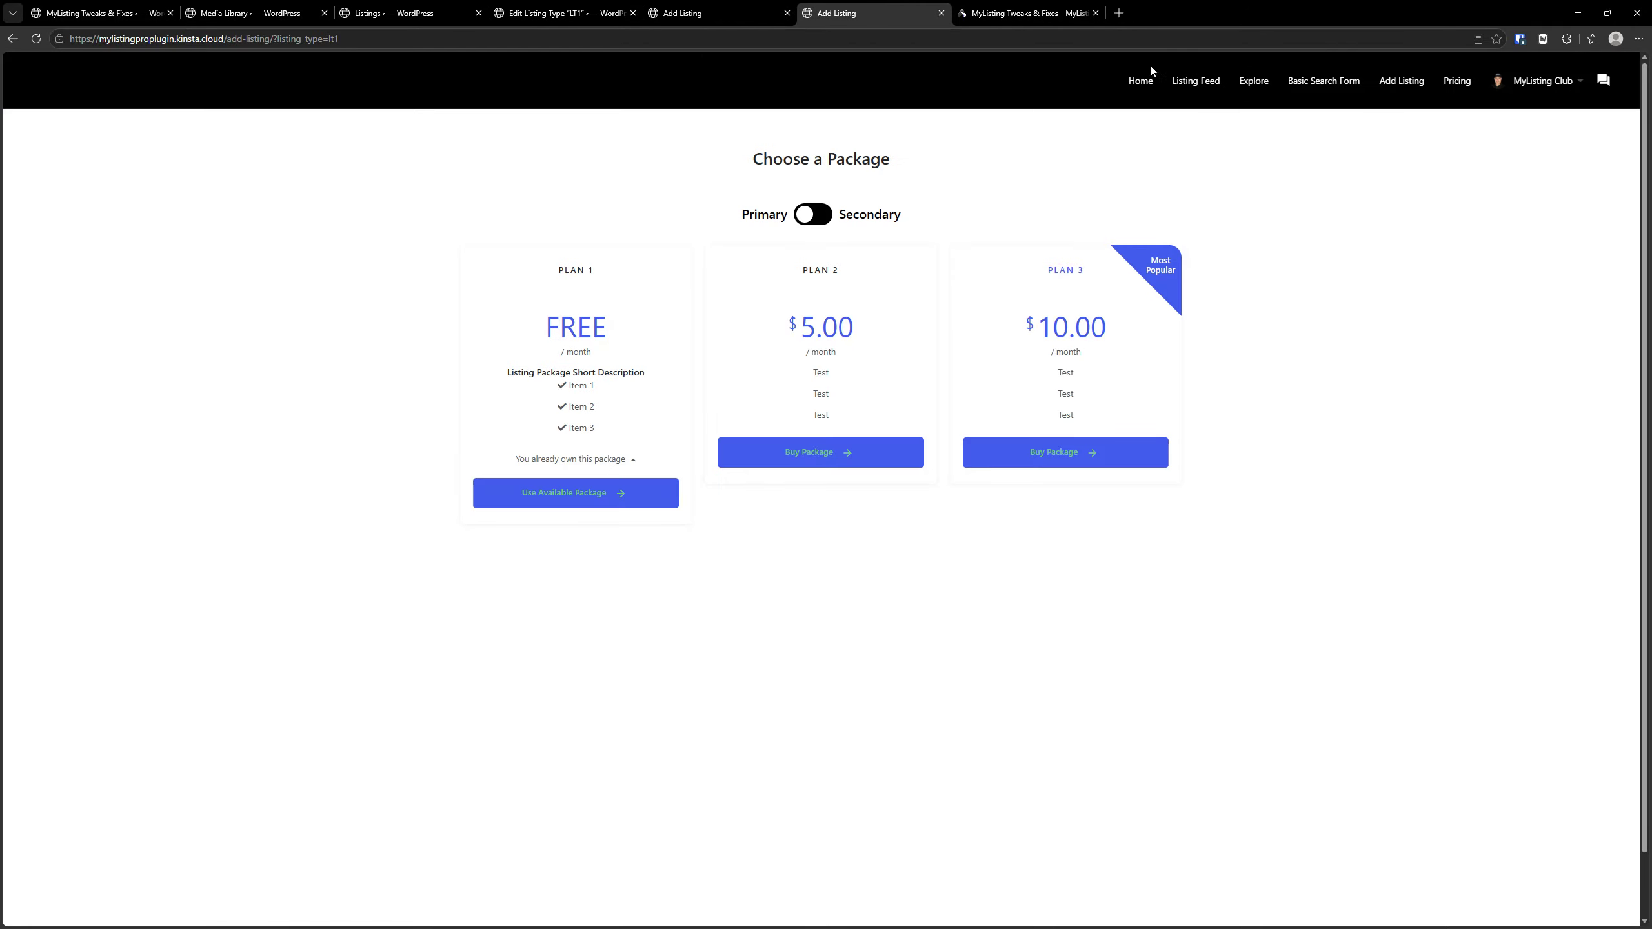
{"action": "left_click", "coordinate": [1267, 85]}
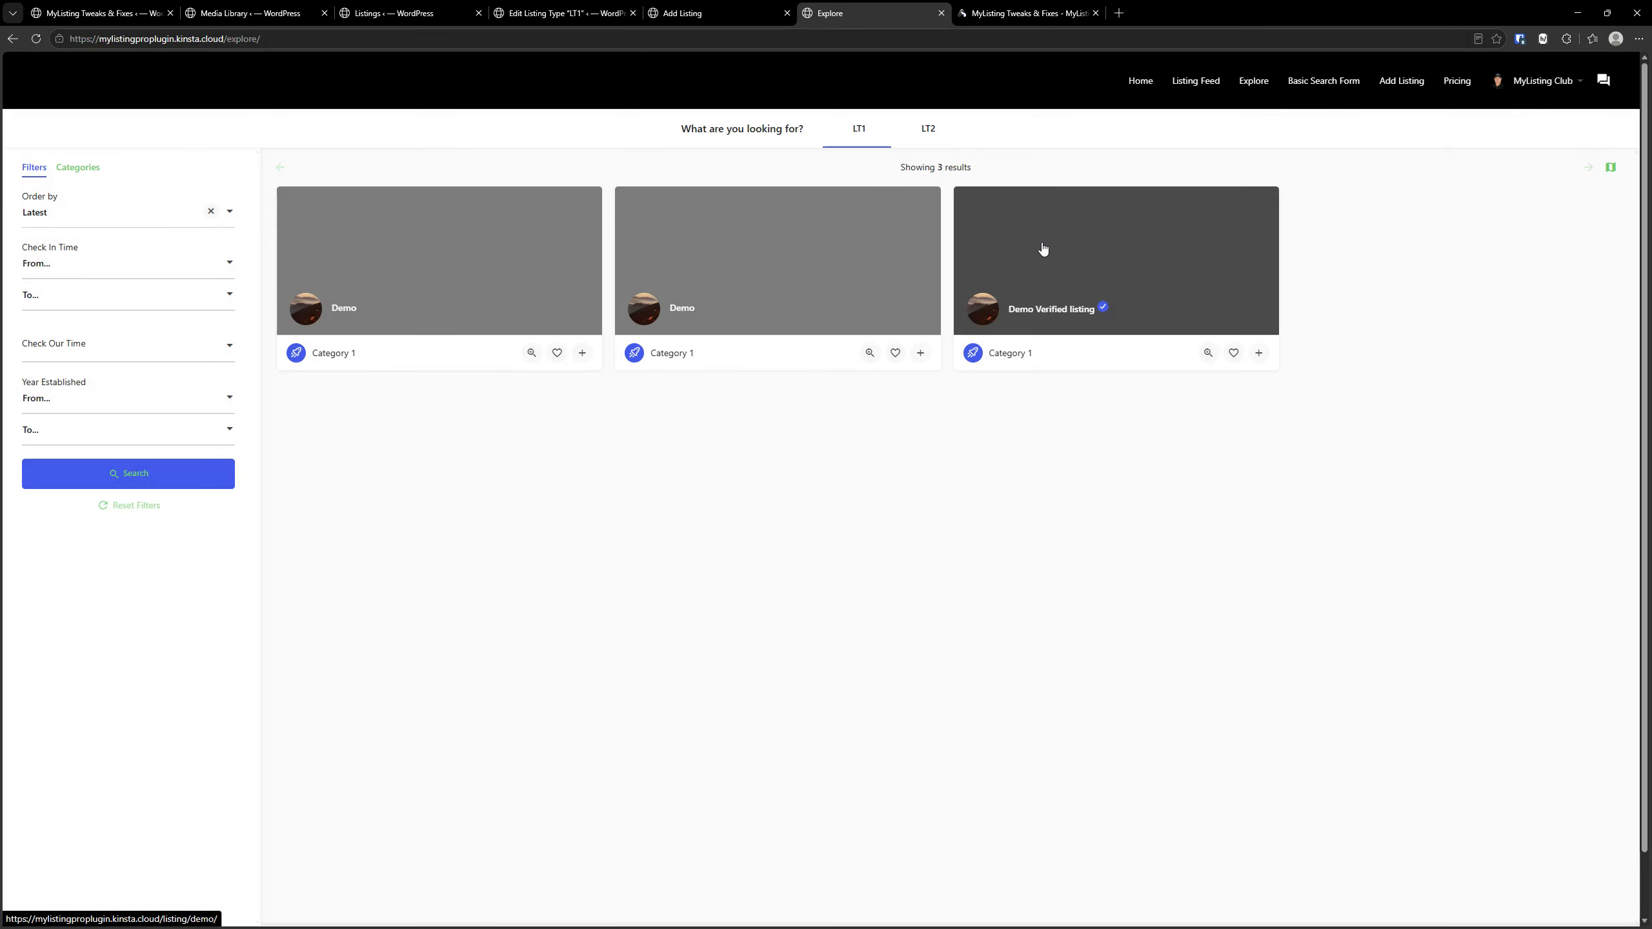
{"action": "right_click", "coordinate": [1043, 247]}
{"action": "left_click", "coordinate": [1092, 259]}
{"action": "key", "text": "ctrl+Tab"}
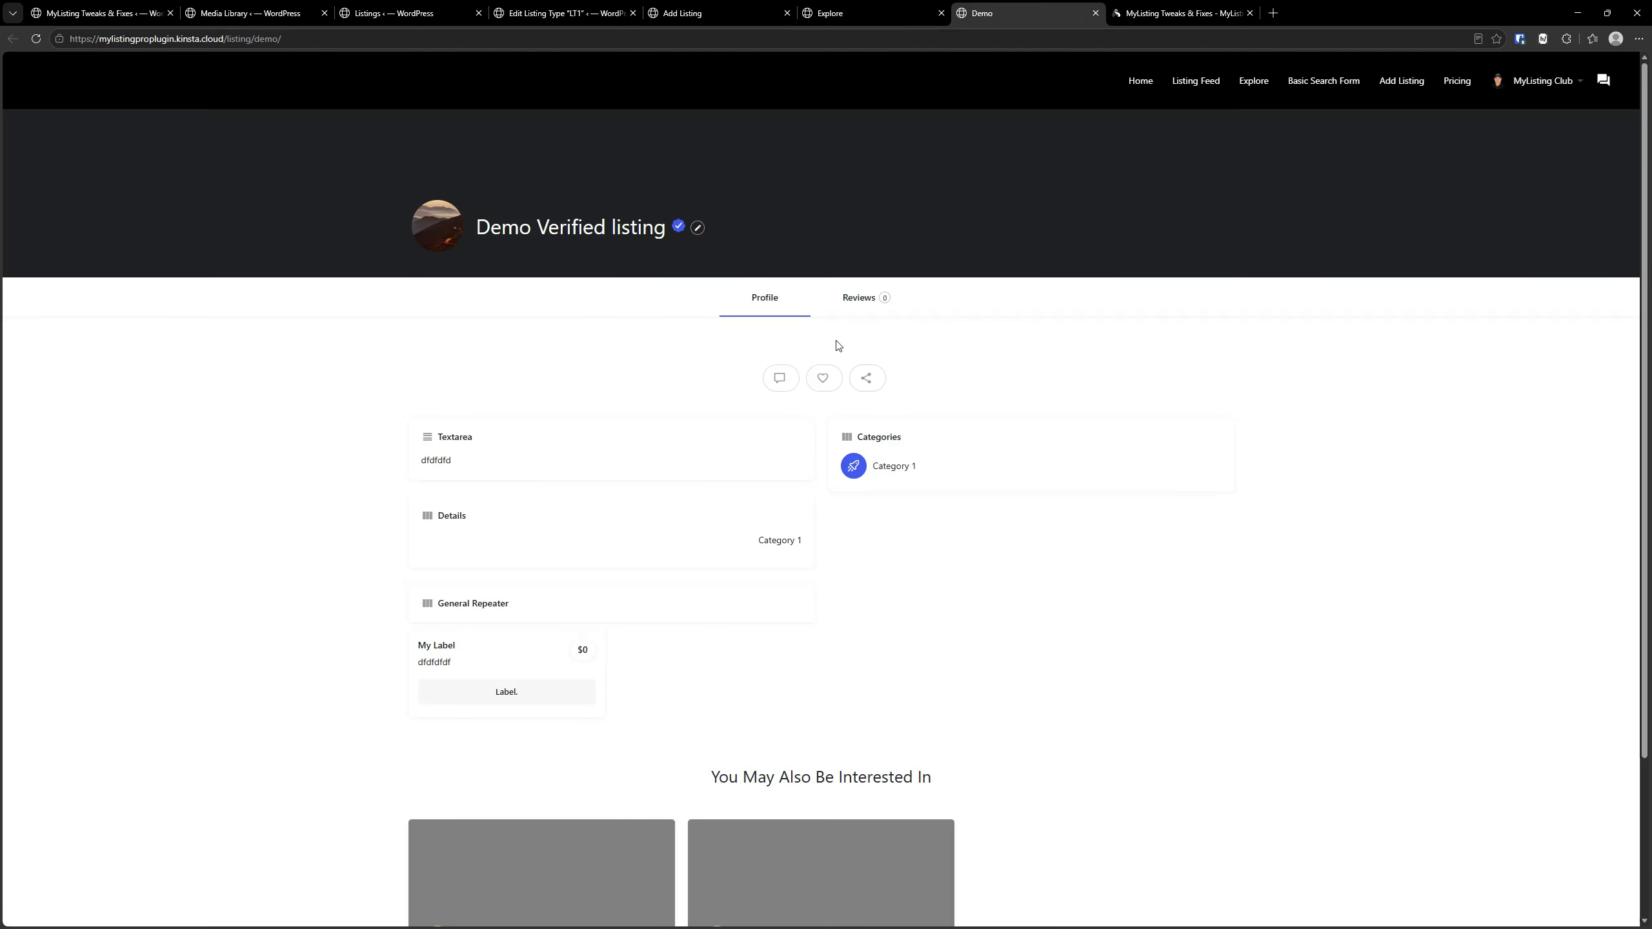
{"action": "left_click", "coordinate": [680, 229]}
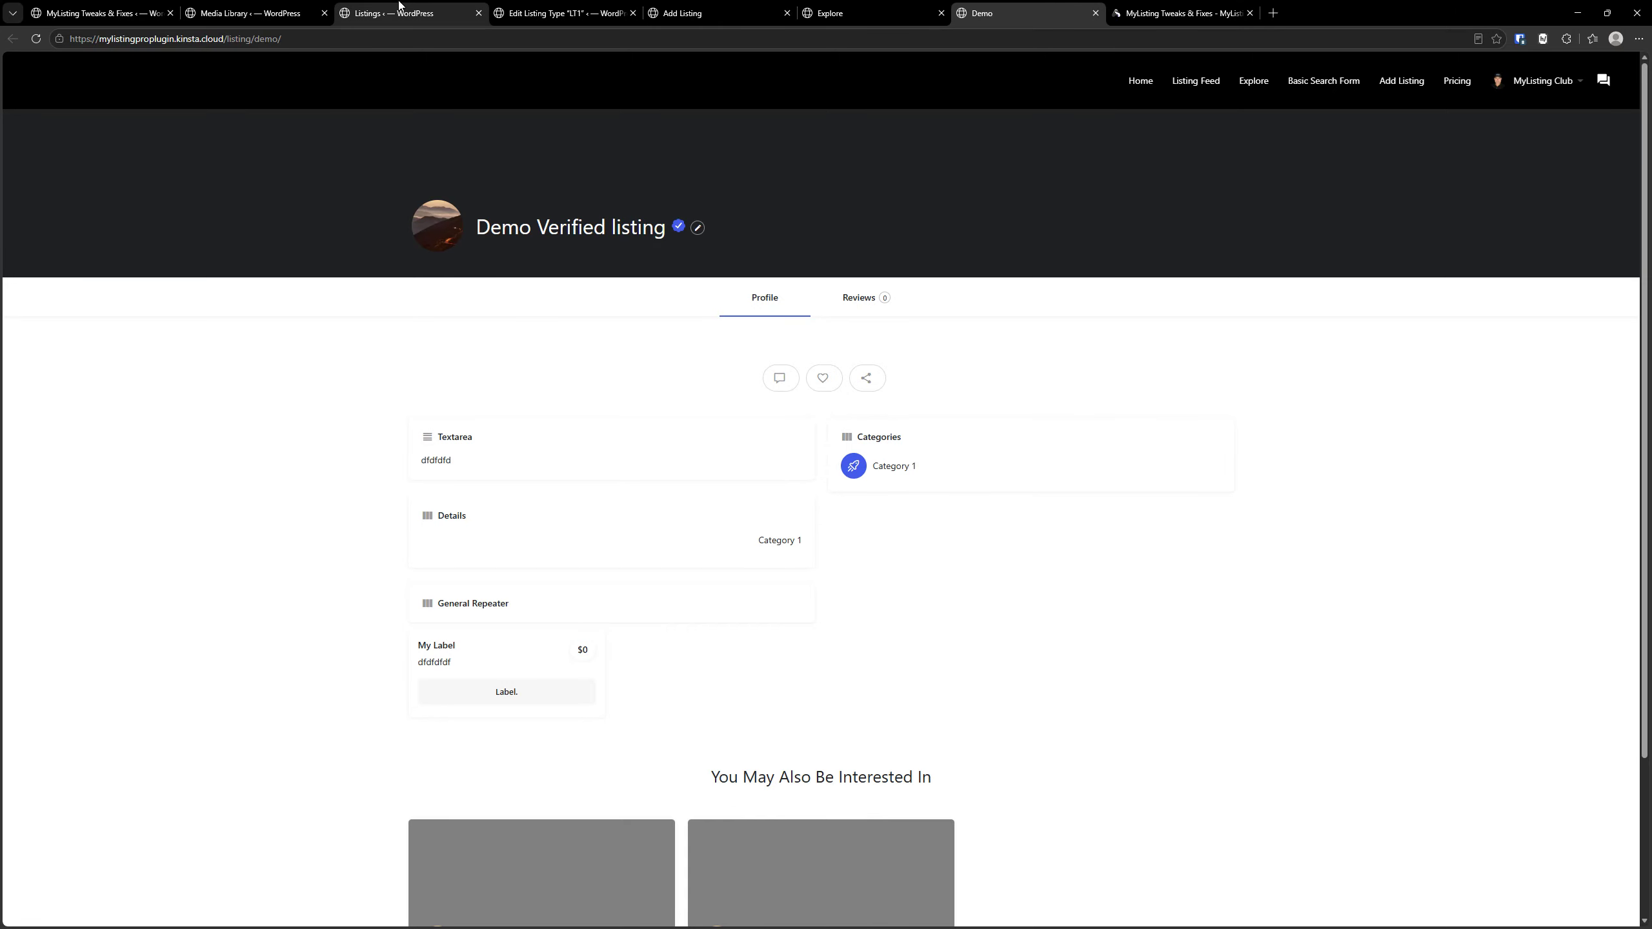
- Review the Custom Verified Badge settings and open Theme Options in a new browser tab to view the Accent Color
{"action": "left_click", "coordinate": [107, 13]}
{"action": "scroll", "coordinate": [672, 490], "scroll_direction": "down", "scroll_amount": 5}
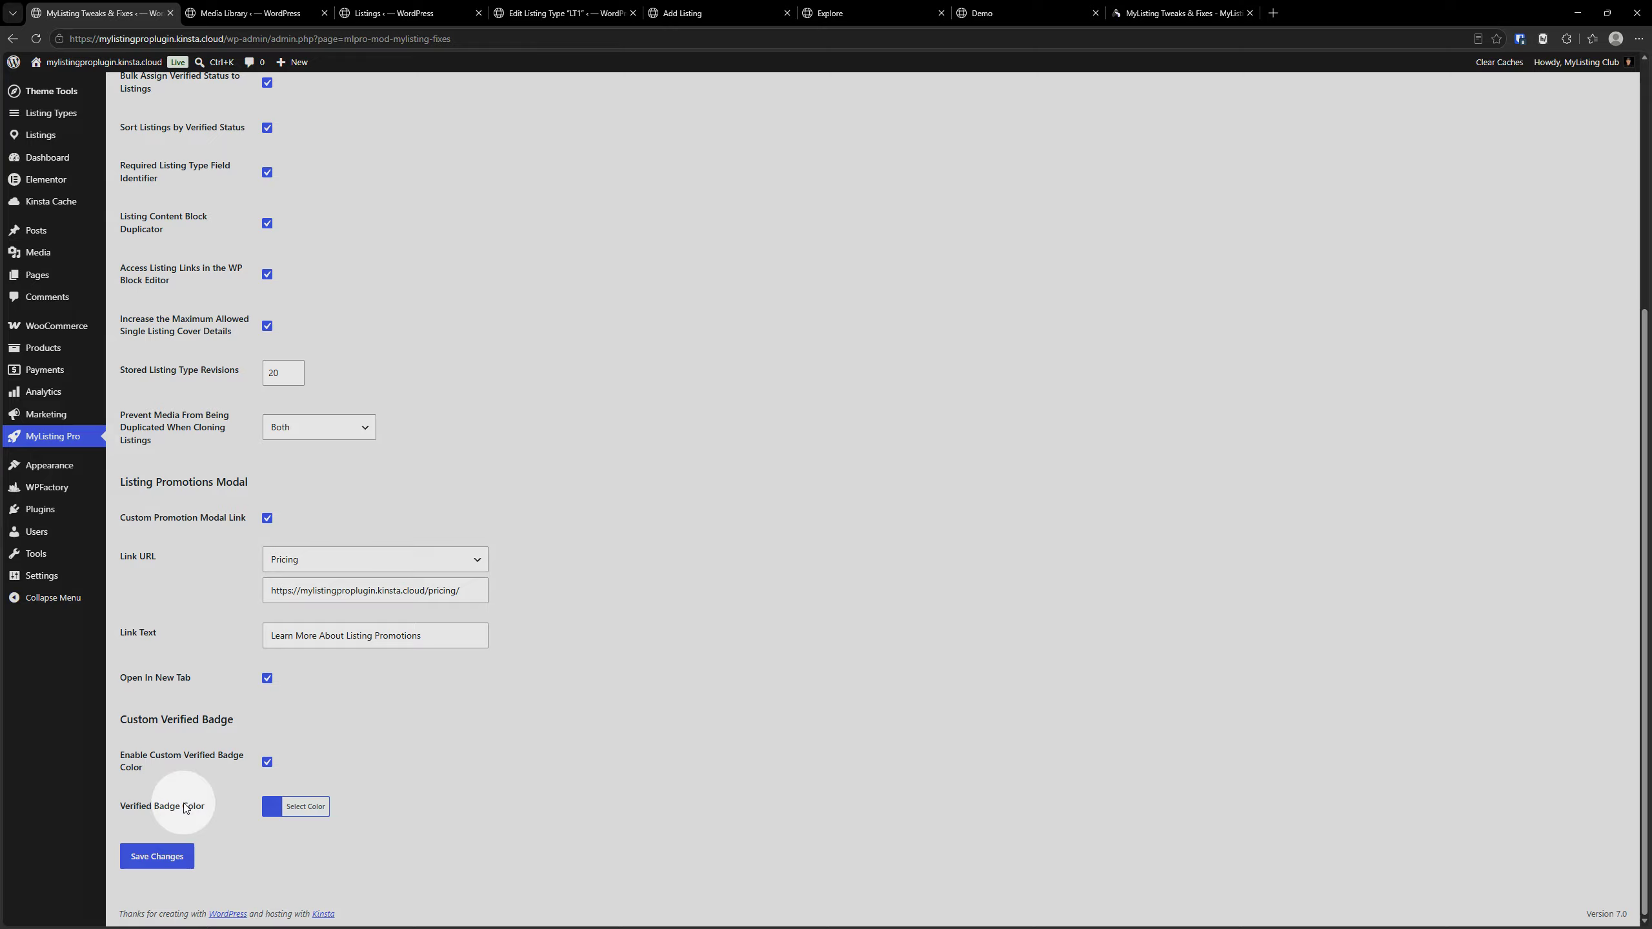
{"action": "mouse_move", "coordinate": [59, 91]}
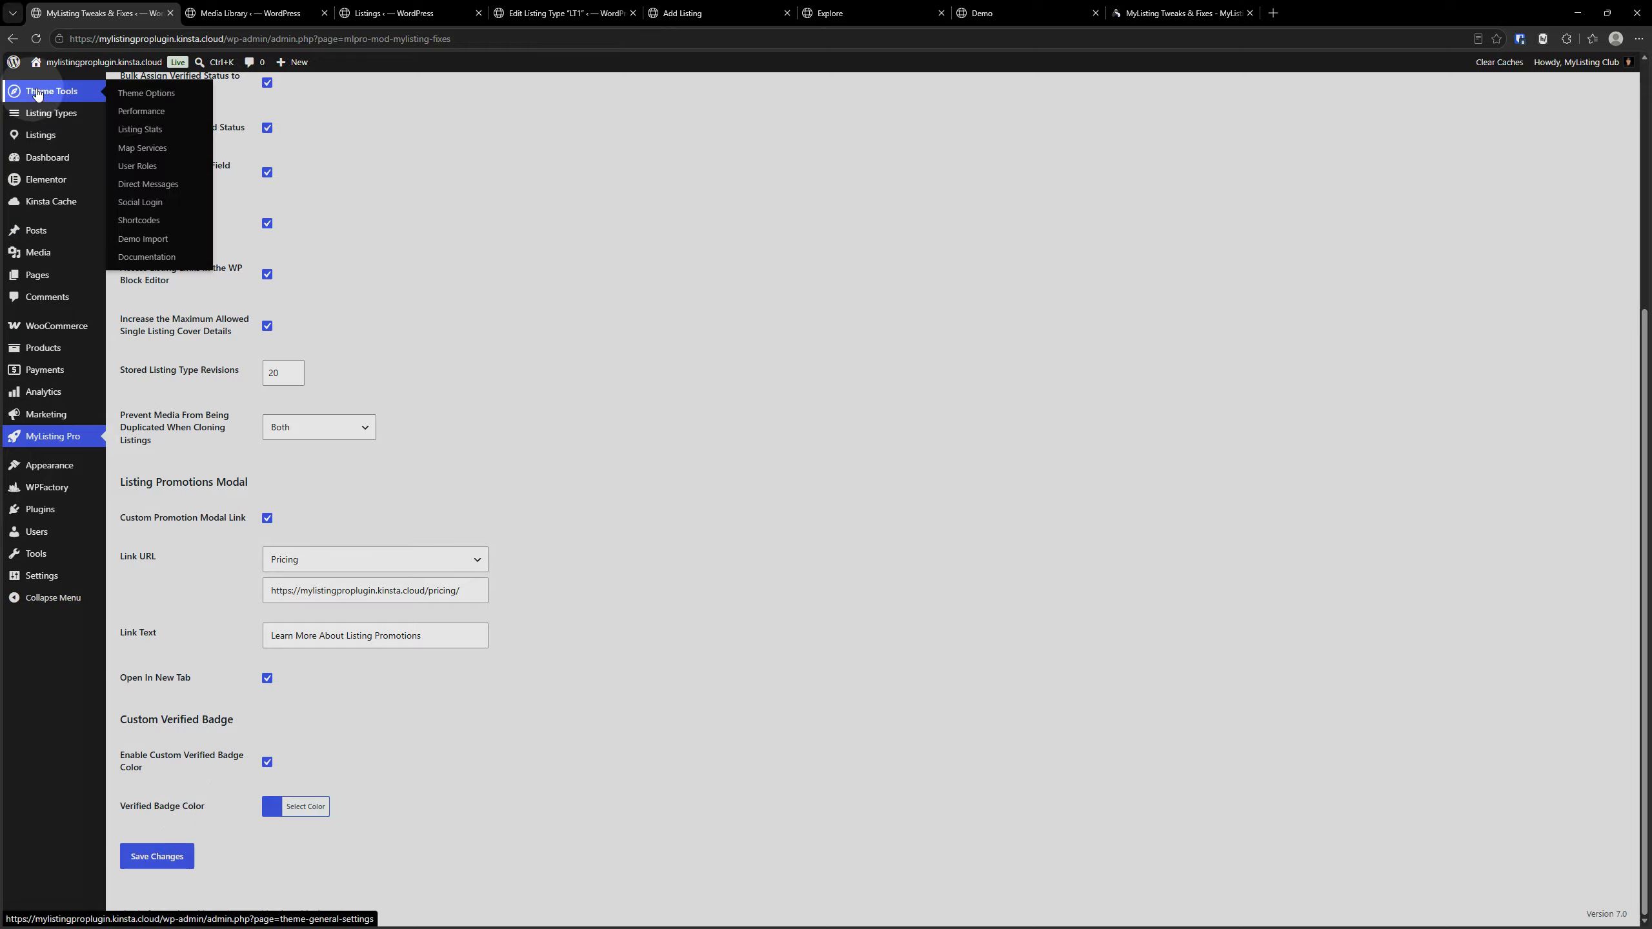
{"action": "right_click", "coordinate": [138, 102]}
{"action": "left_click", "coordinate": [195, 107]}
{"action": "left_click", "coordinate": [250, 13]}
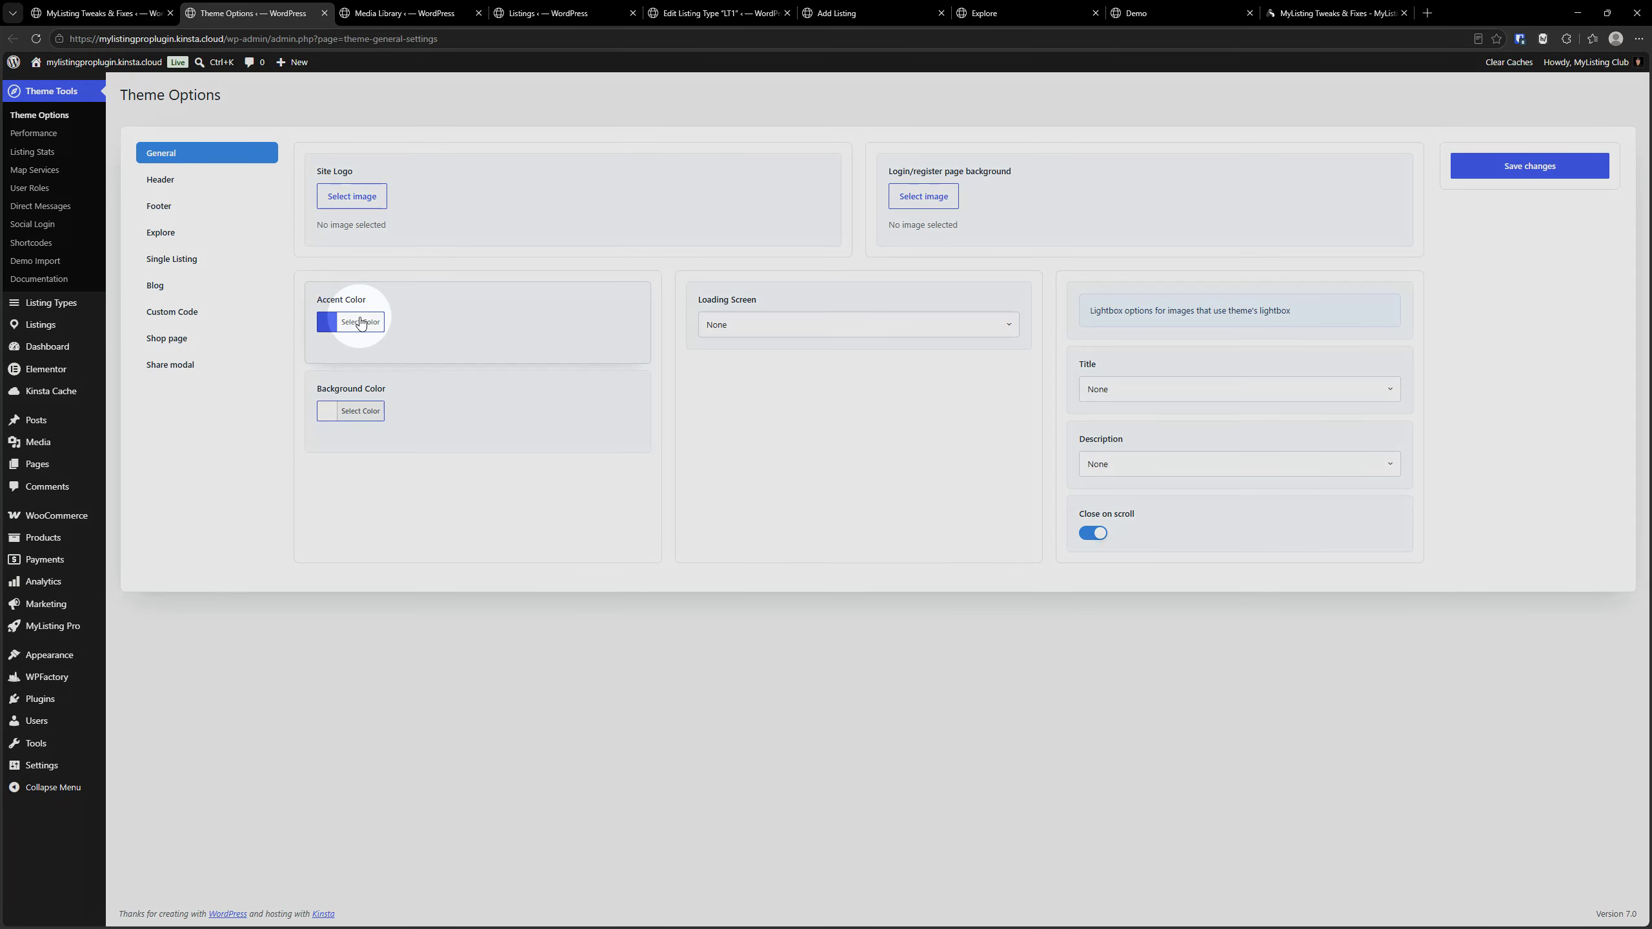
- Set the Verified Badge Color to the green preset swatch in MyListing Tweaks & Fixes and save the changes
{"action": "left_click", "coordinate": [112, 14]}
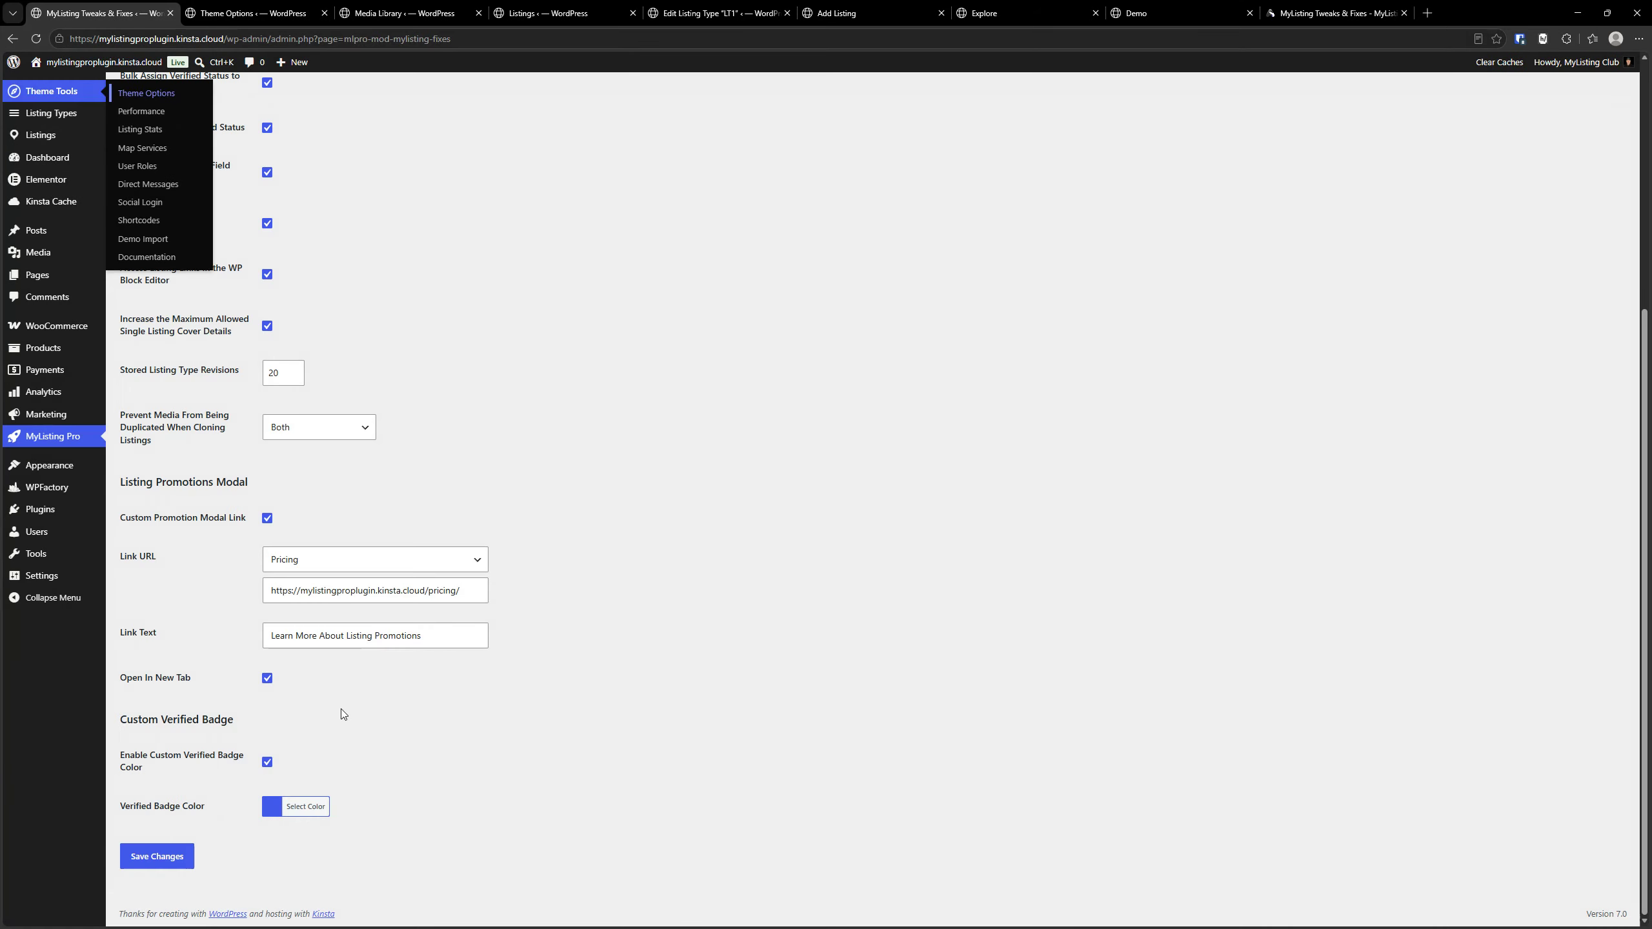
{"action": "left_click", "coordinate": [299, 822]}
{"action": "scroll", "coordinate": [472, 749], "scroll_direction": "down", "scroll_amount": 2}
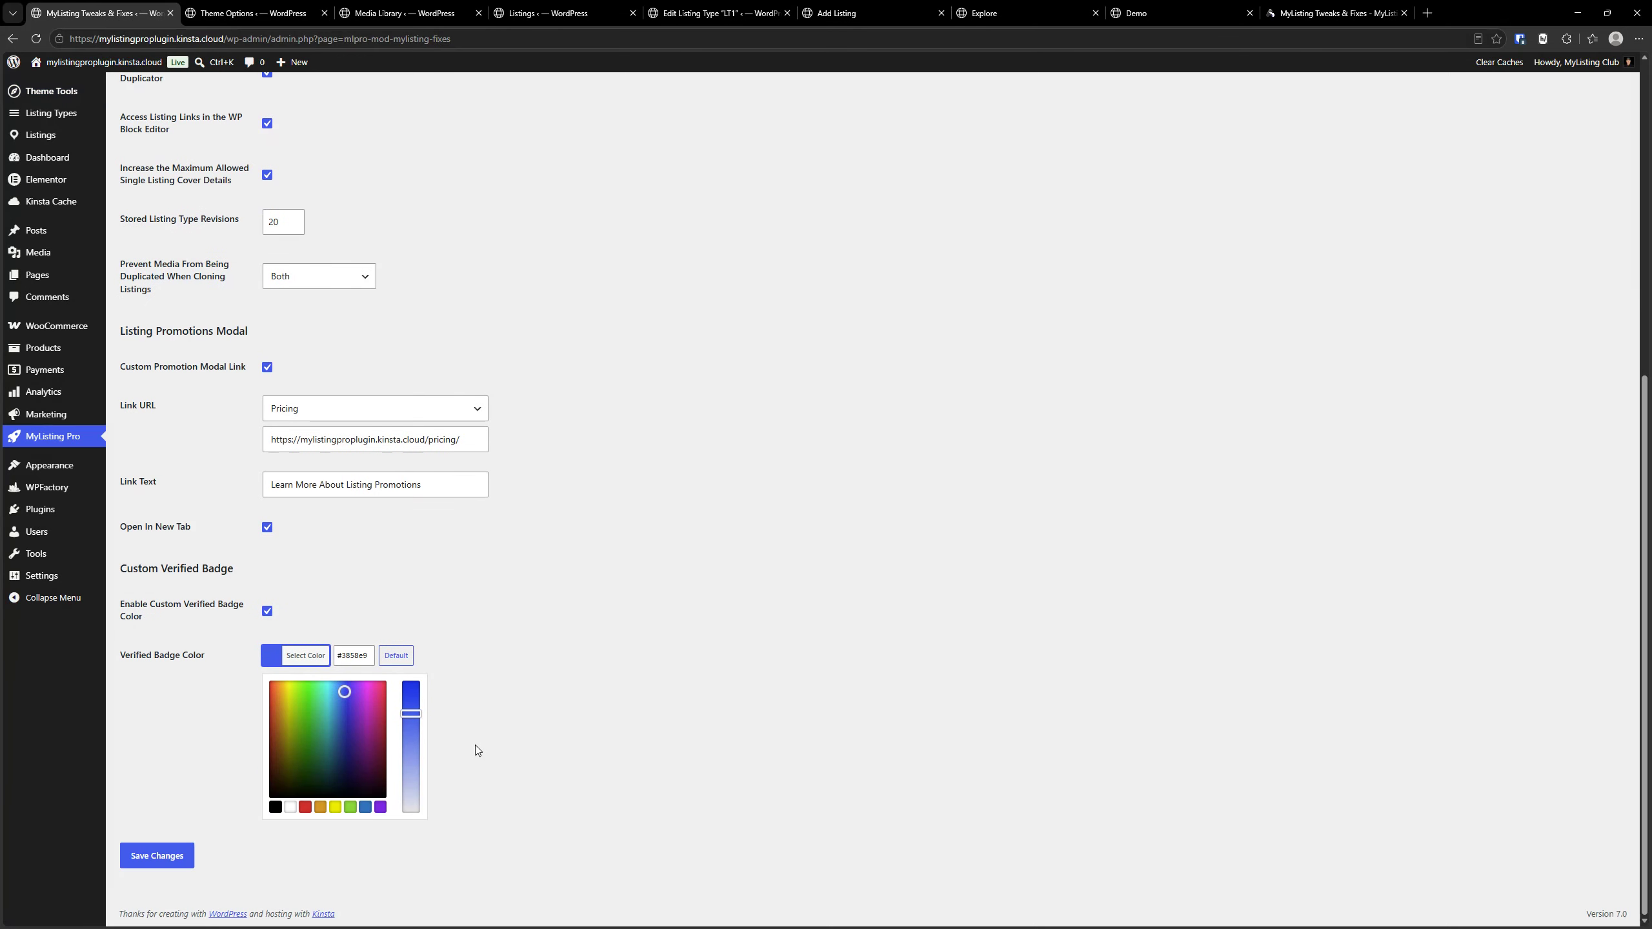
{"action": "left_click", "coordinate": [350, 807]}
{"action": "left_click", "coordinate": [171, 858]}
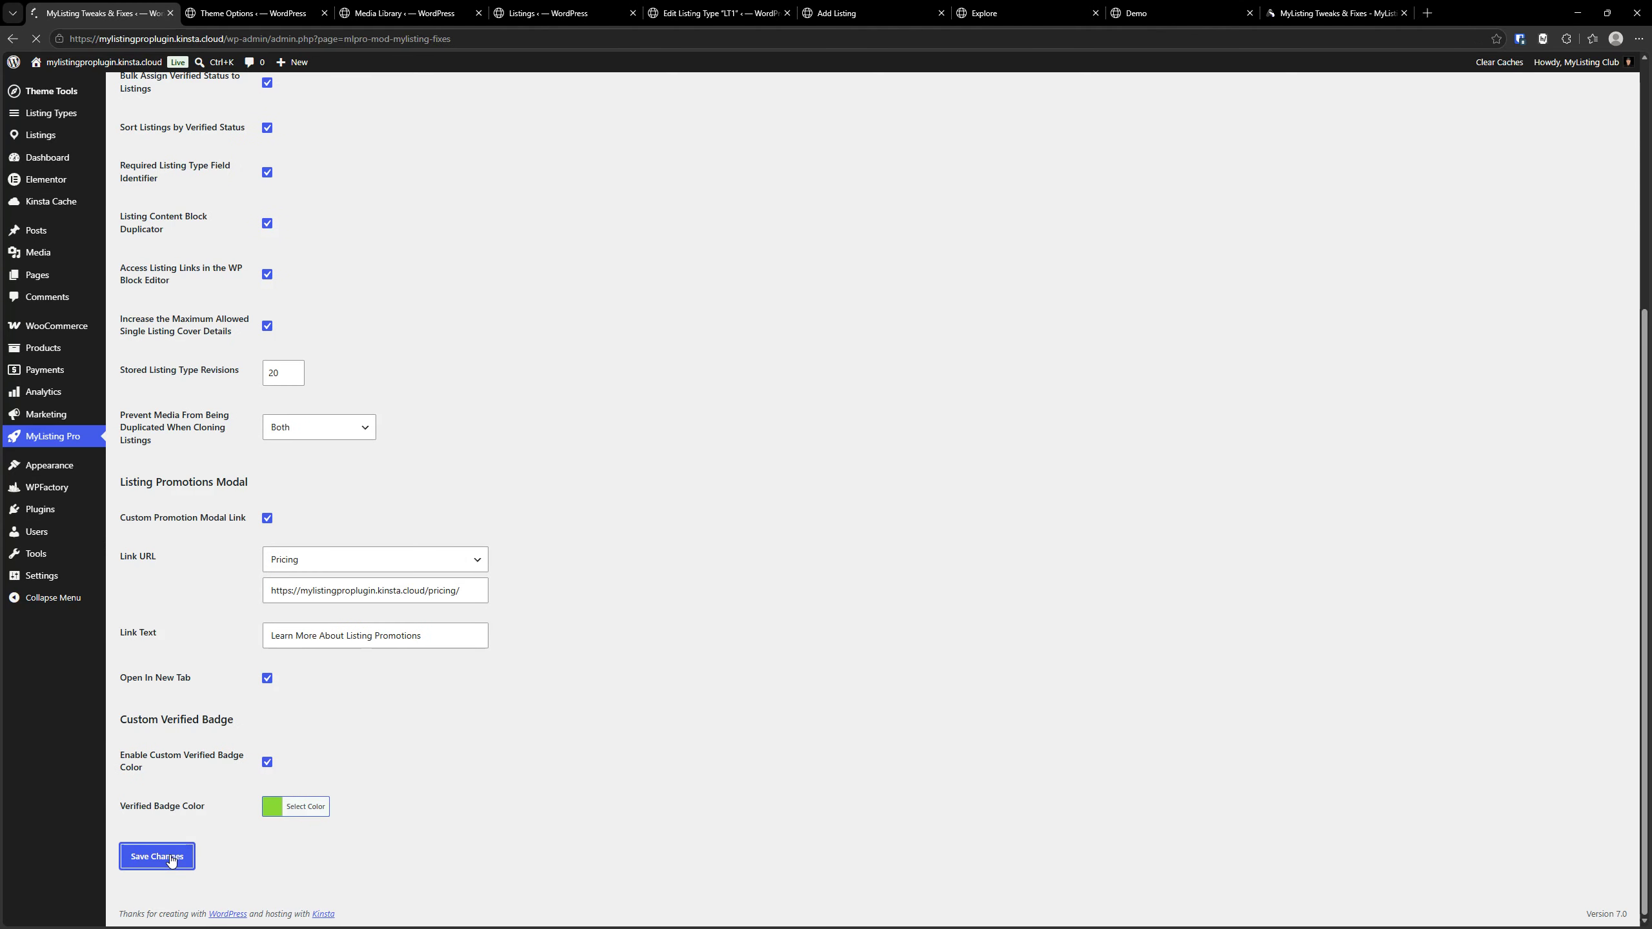
- Reload the Demo Verified listing page and the Explore page to check the verified badge color
{"action": "left_click", "coordinate": [1005, 13]}
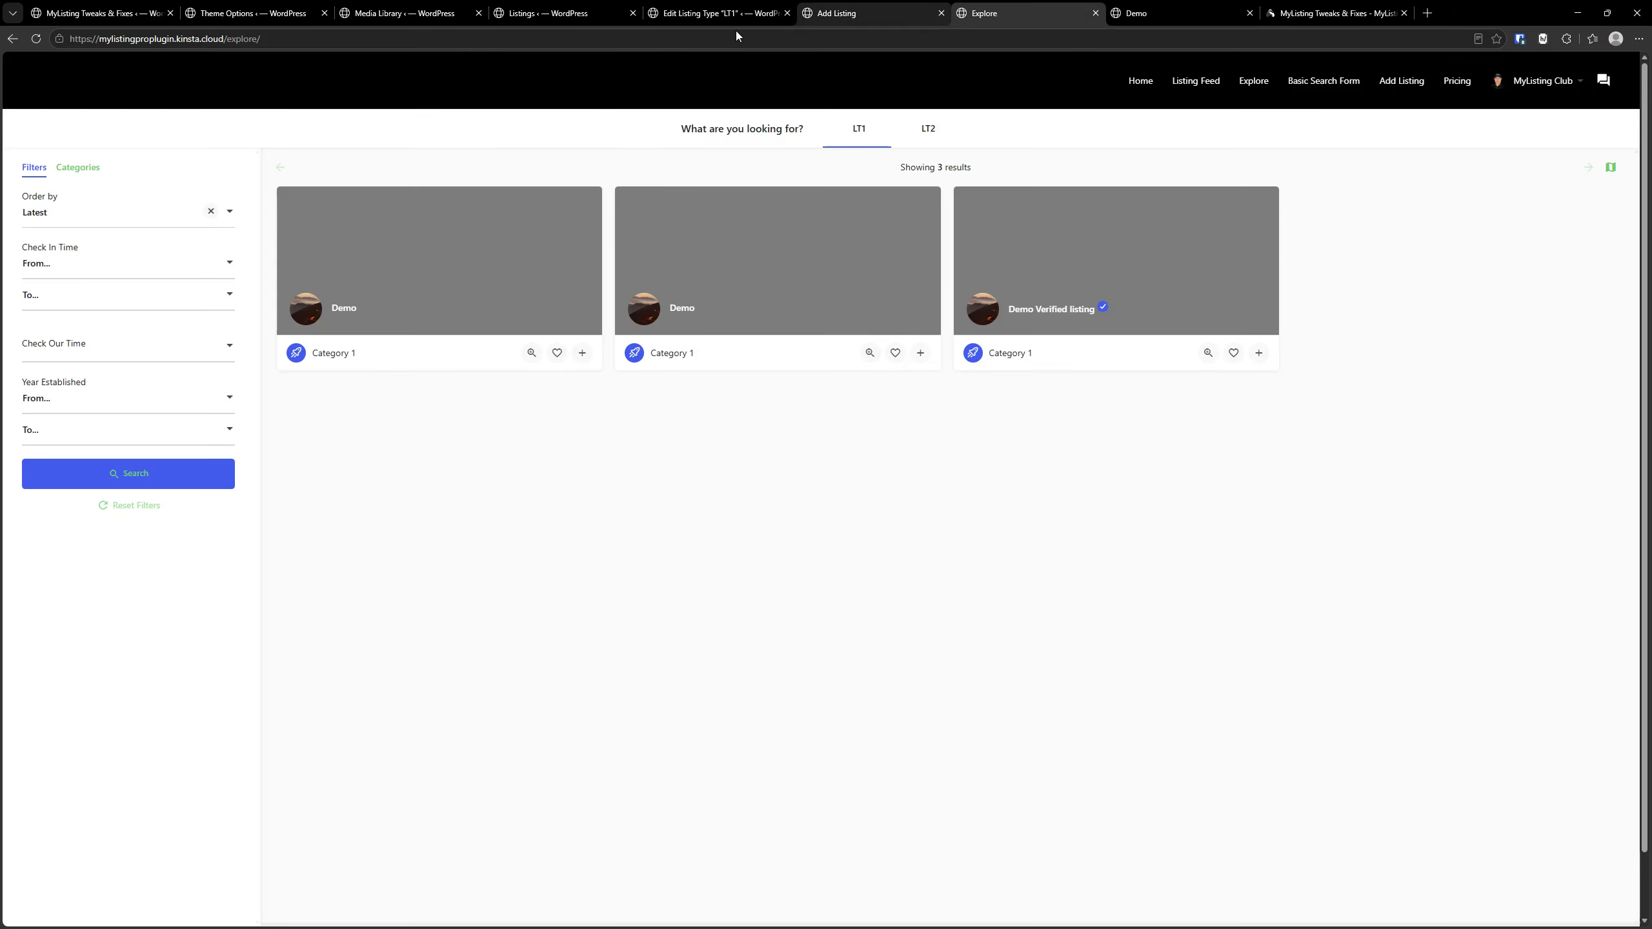
{"action": "left_click", "coordinate": [1211, 6]}
{"action": "left_click", "coordinate": [36, 38]}
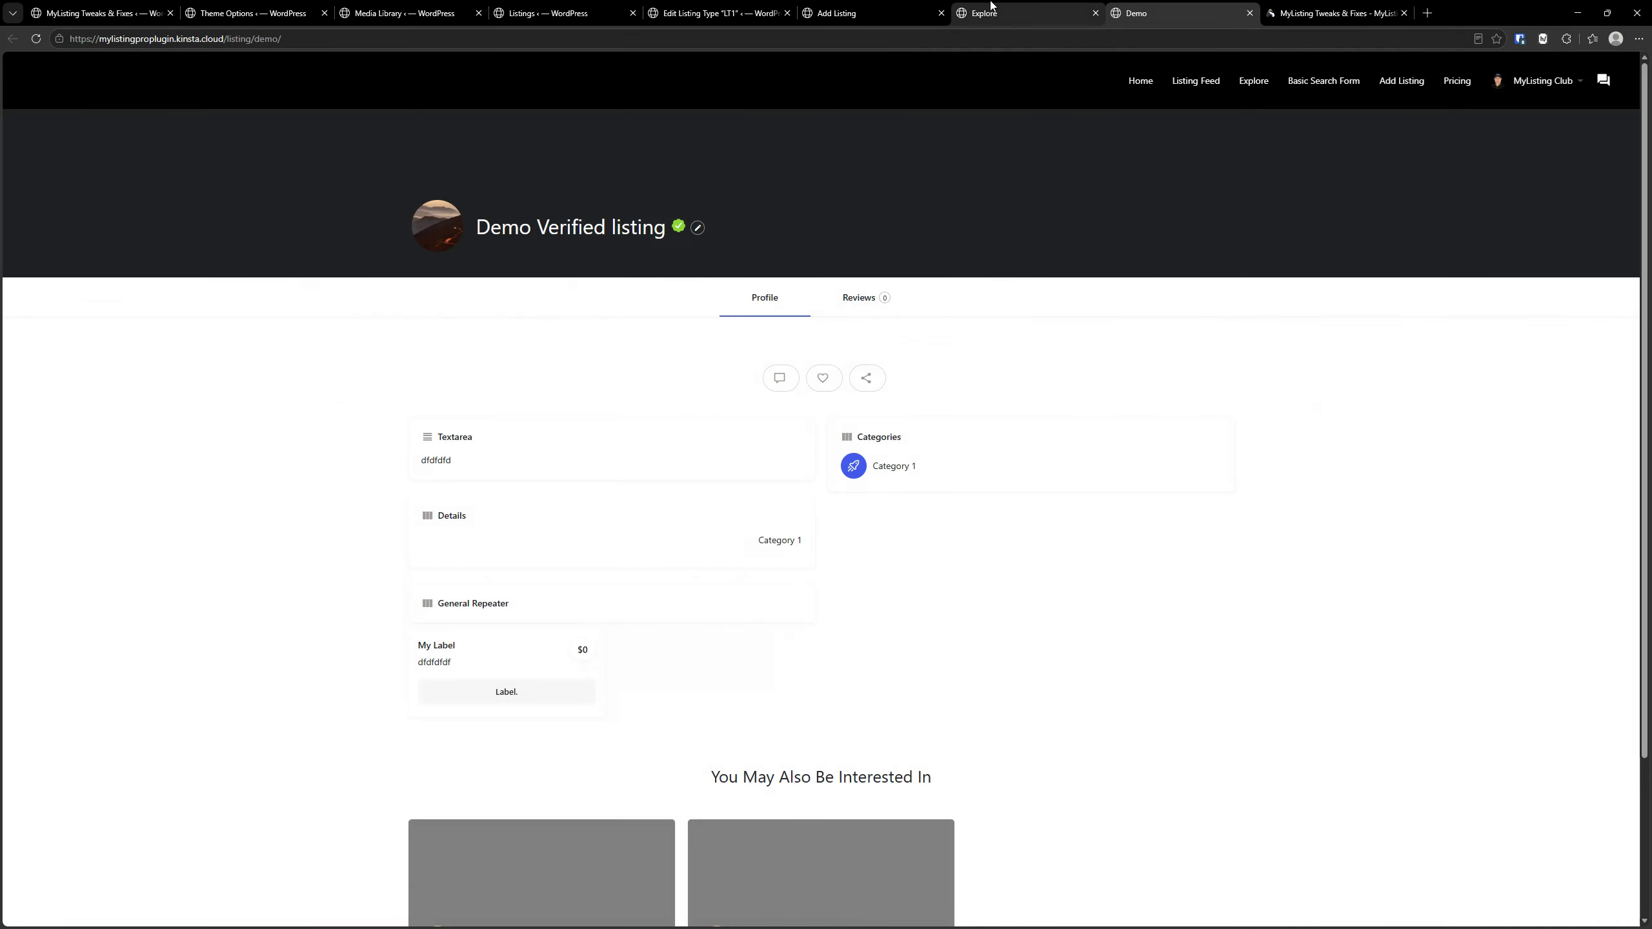
{"action": "left_click", "coordinate": [992, 5]}
{"action": "left_click", "coordinate": [36, 39]}
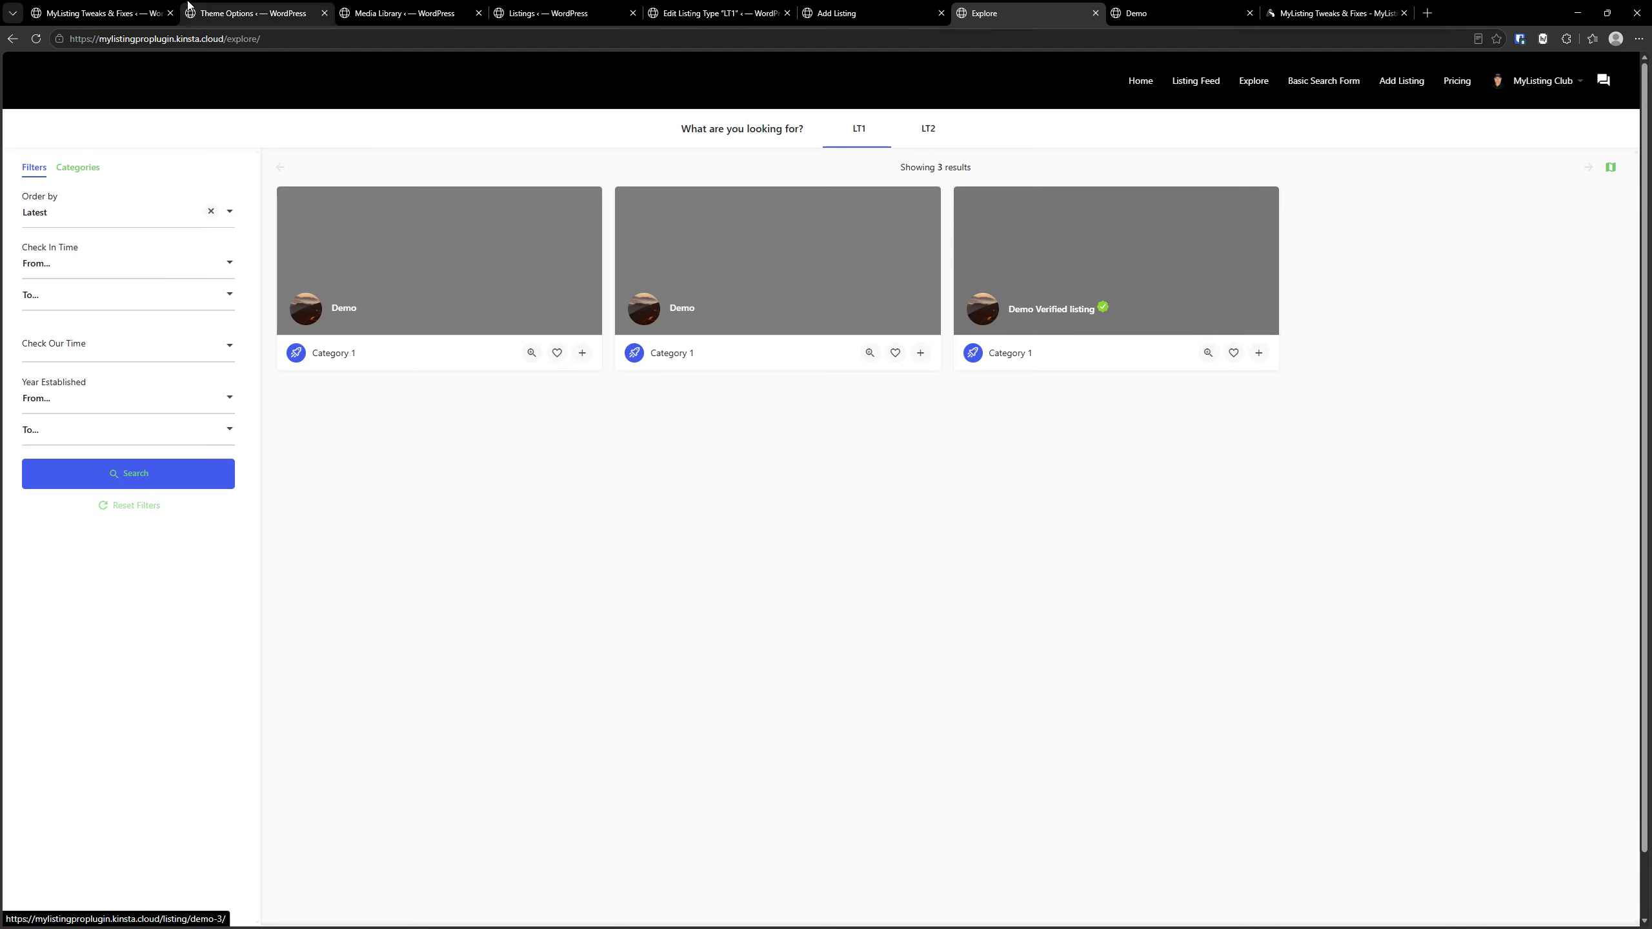
- Reset the Verified Badge Color to its default in MyListing Tweaks & Fixes and save the changes
{"action": "left_click", "coordinate": [107, 6]}
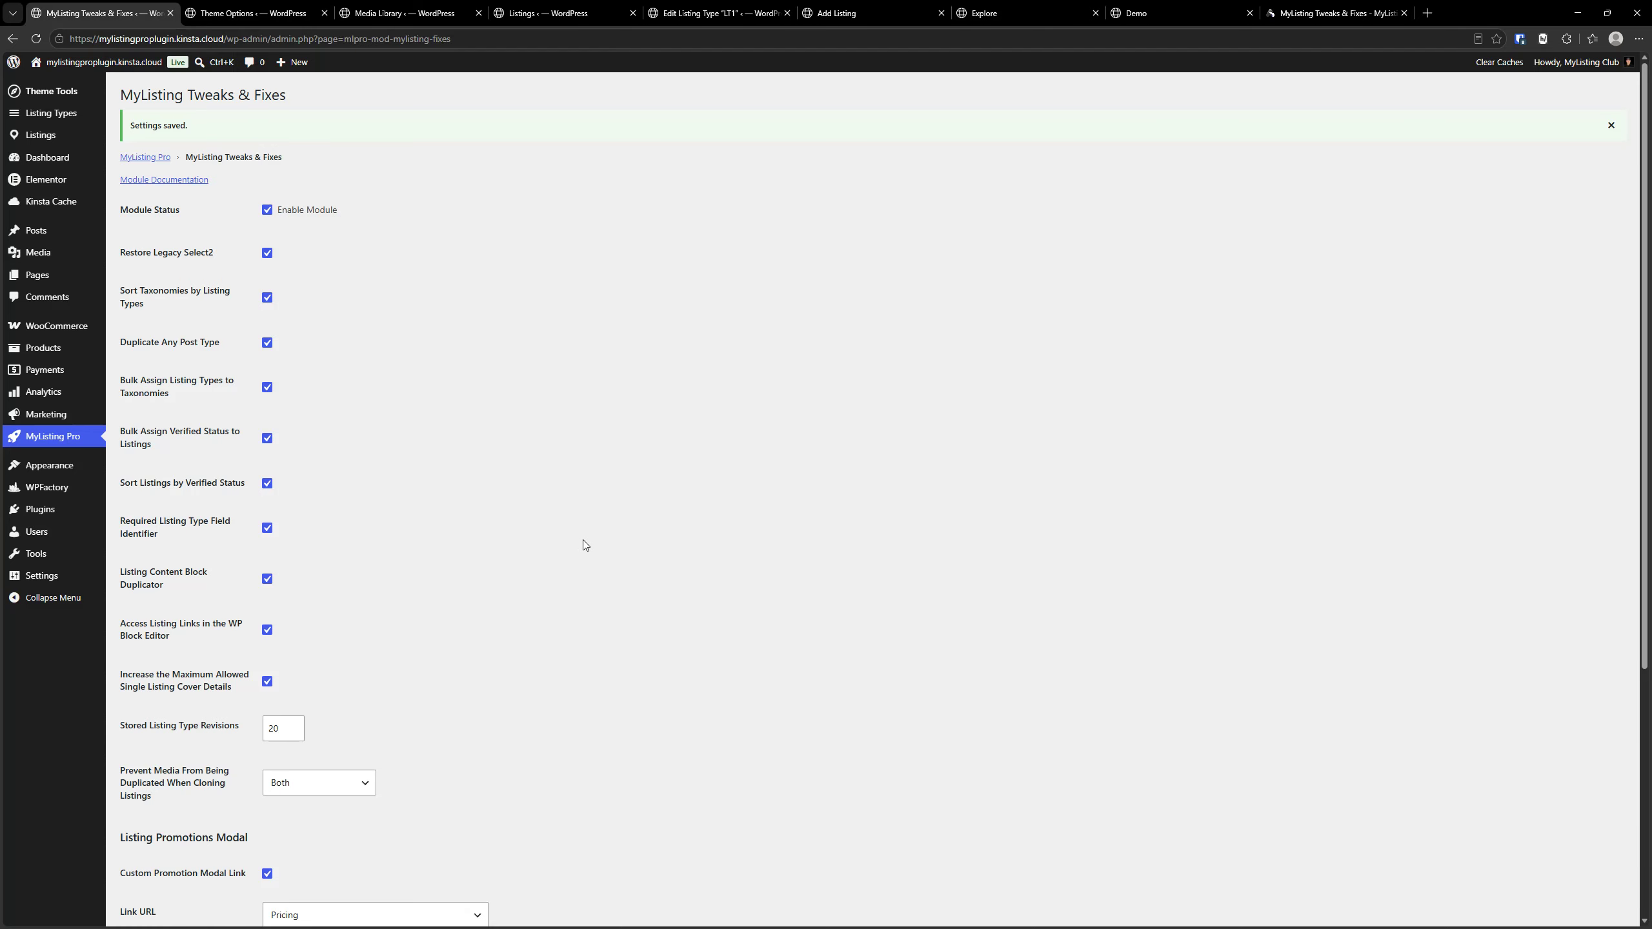
{"action": "scroll", "coordinate": [602, 547], "scroll_direction": "down", "scroll_amount": 3}
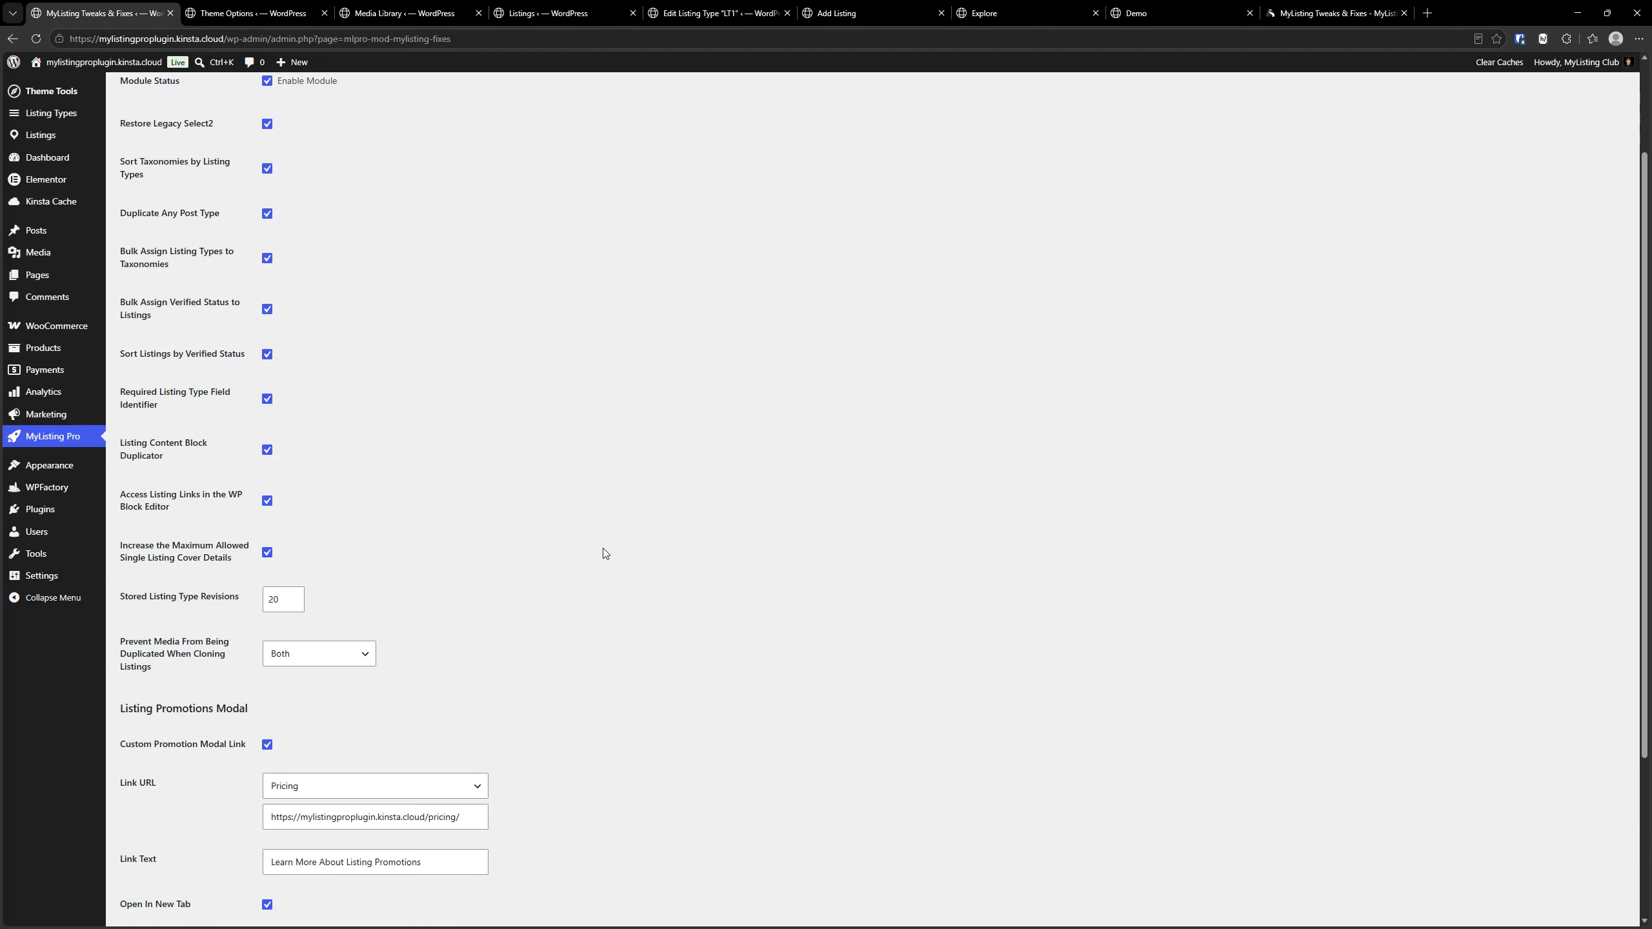
{"action": "scroll", "coordinate": [667, 599], "scroll_direction": "down", "scroll_amount": 2}
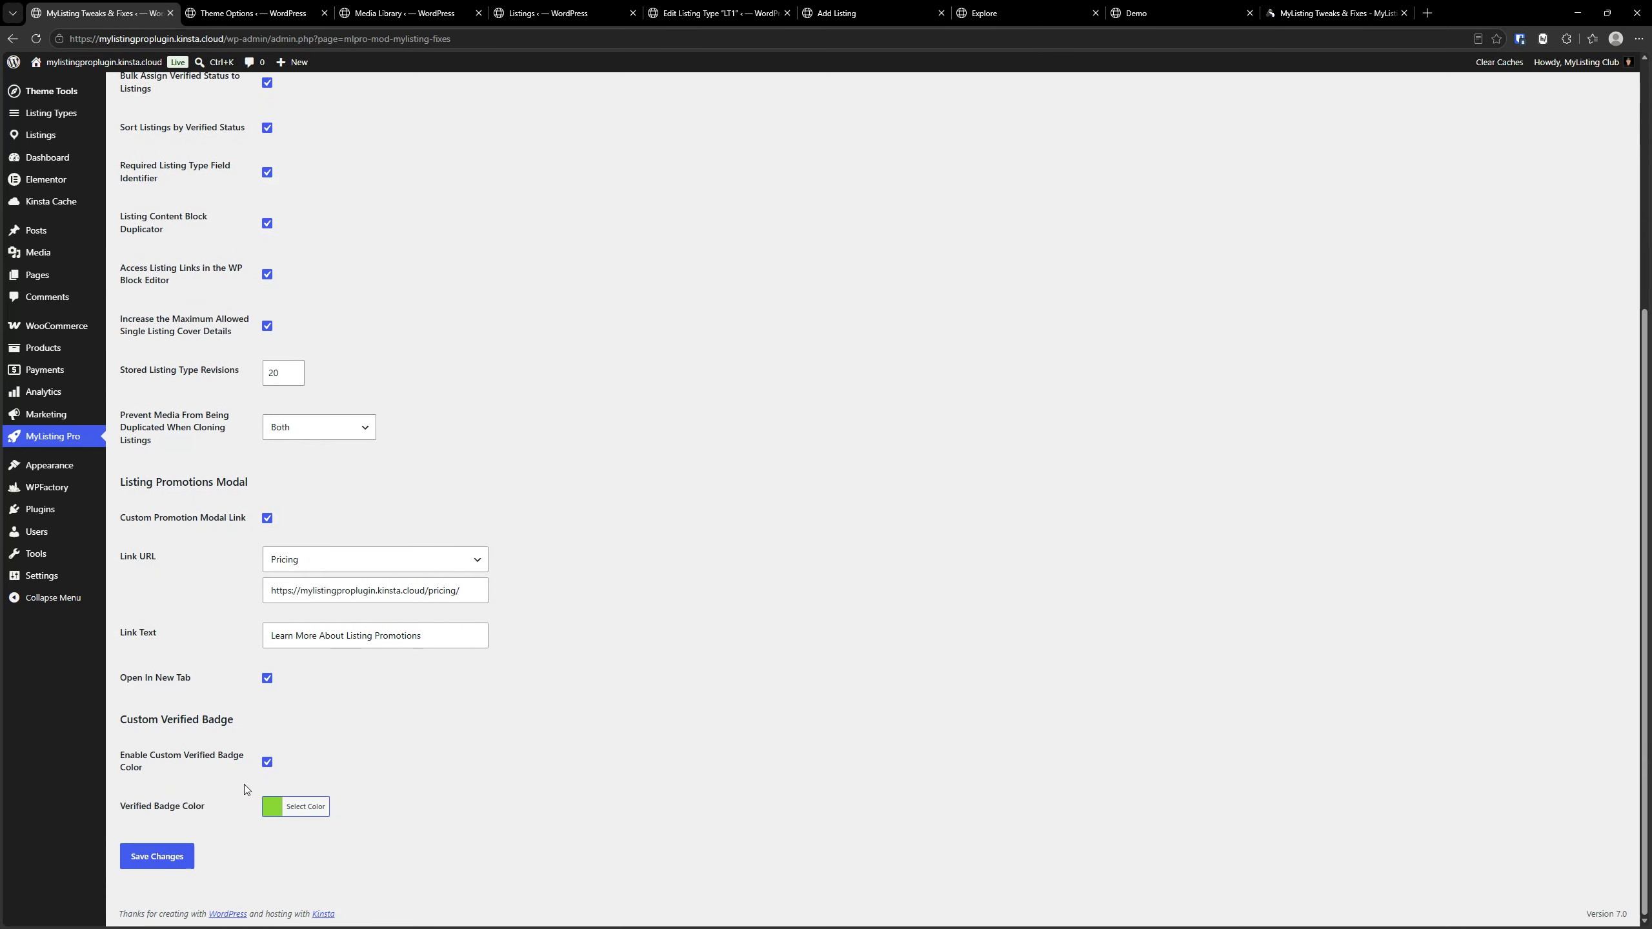
{"action": "left_click", "coordinate": [312, 814]}
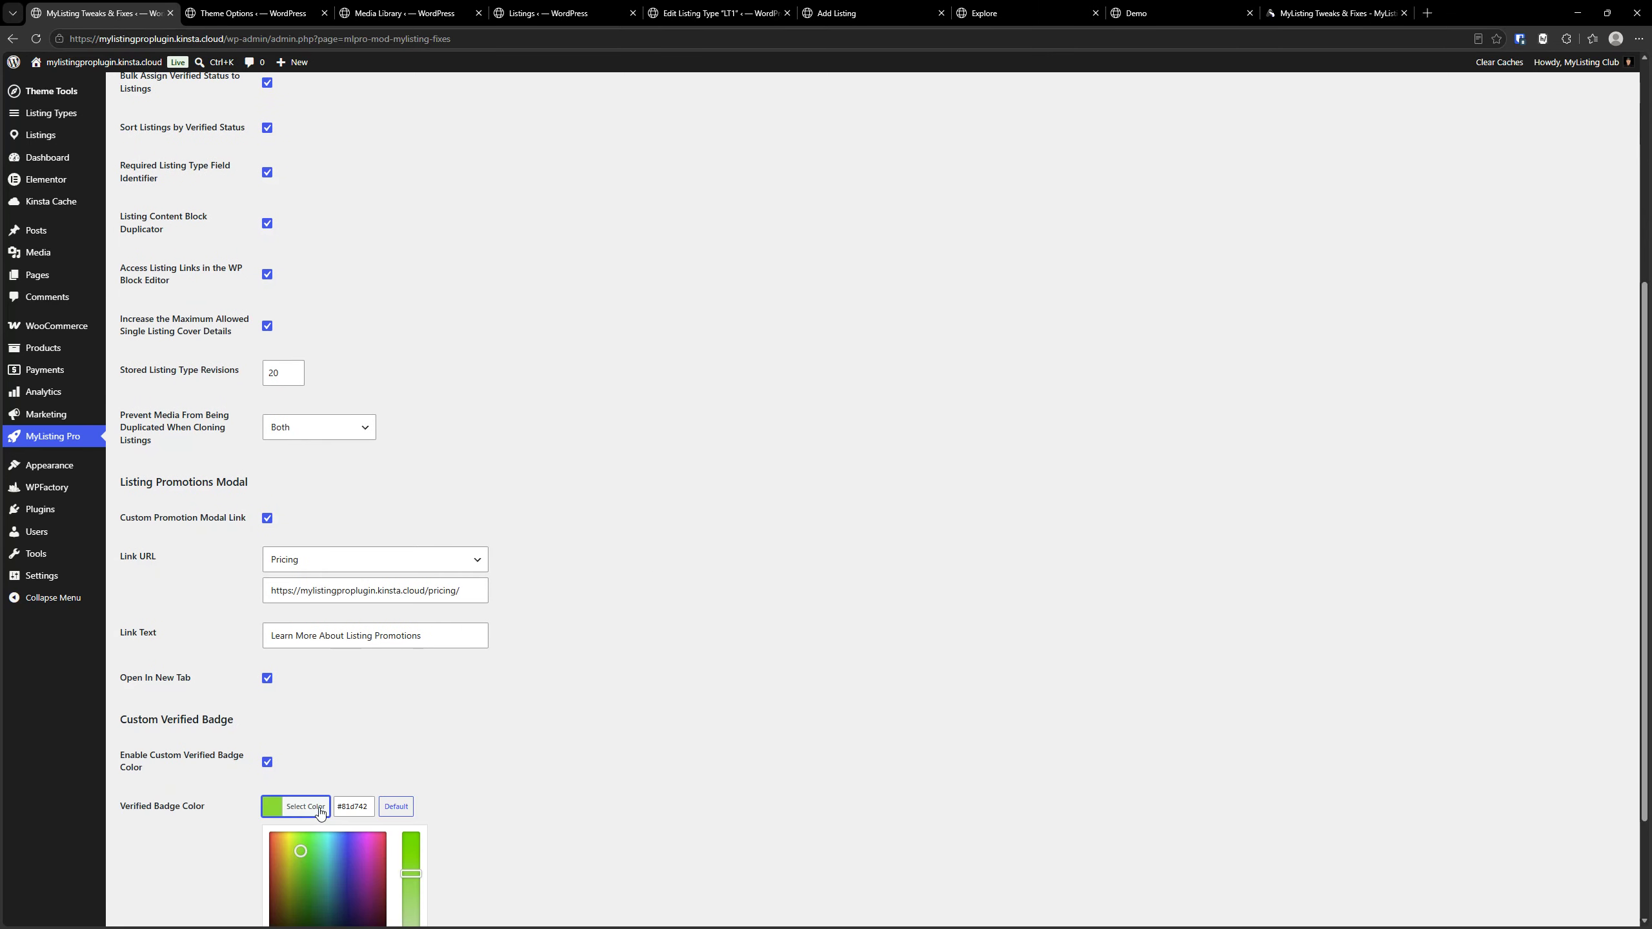
{"action": "left_click", "coordinate": [397, 808]}
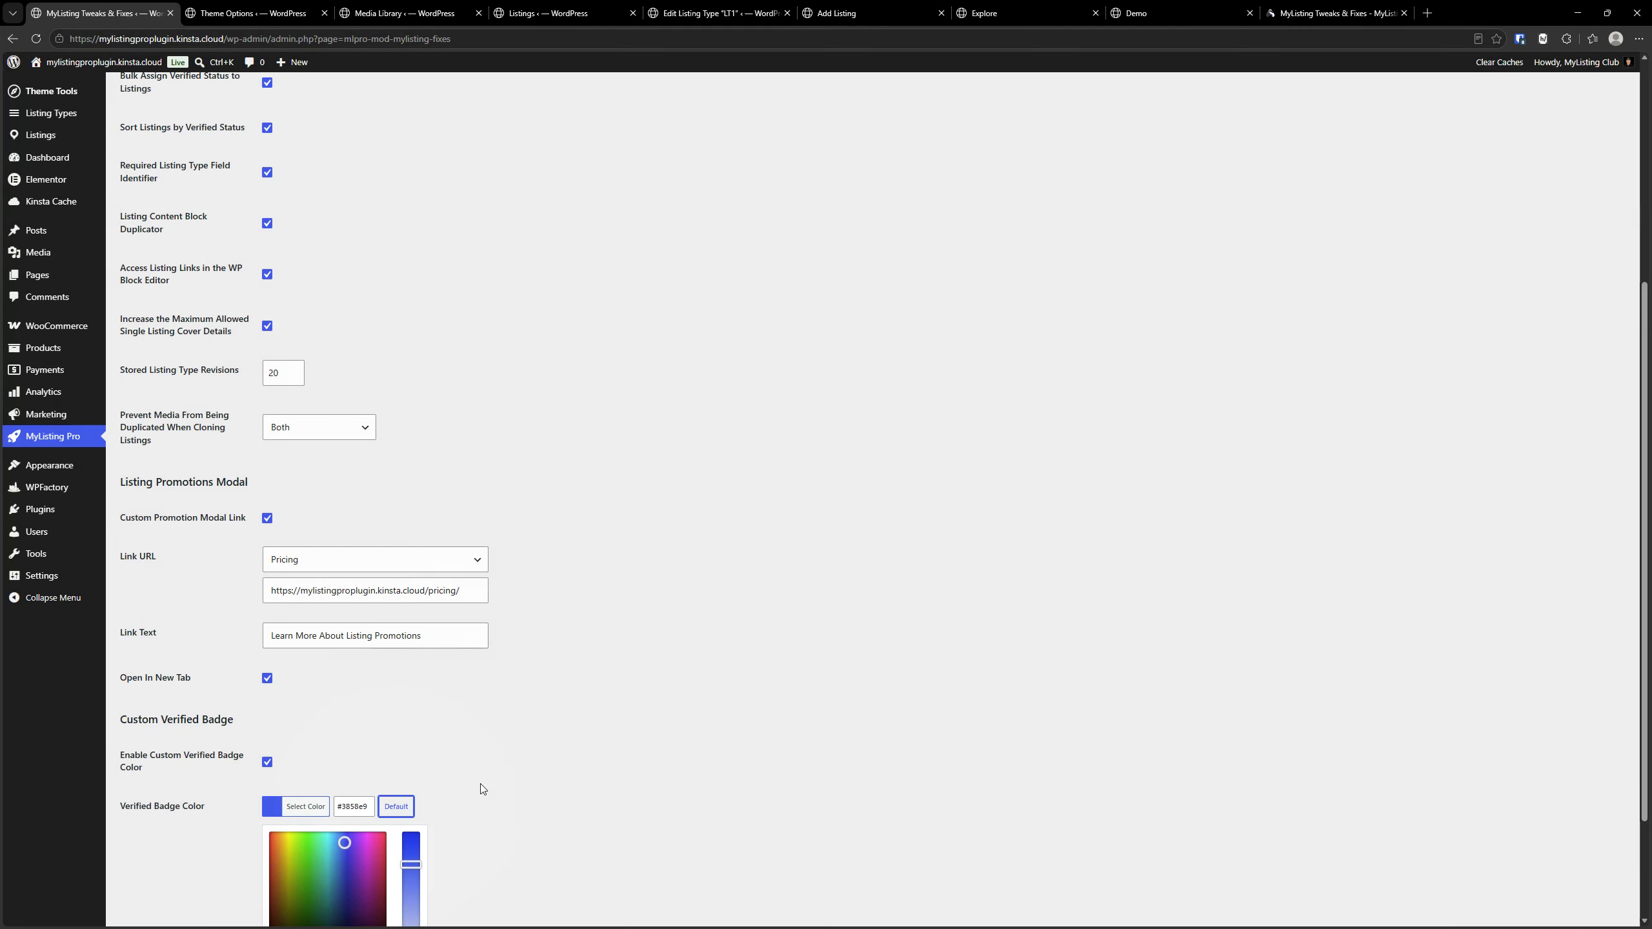
{"action": "scroll", "coordinate": [481, 785], "scroll_direction": "down", "scroll_amount": 1}
{"action": "left_click", "coordinate": [163, 858]}
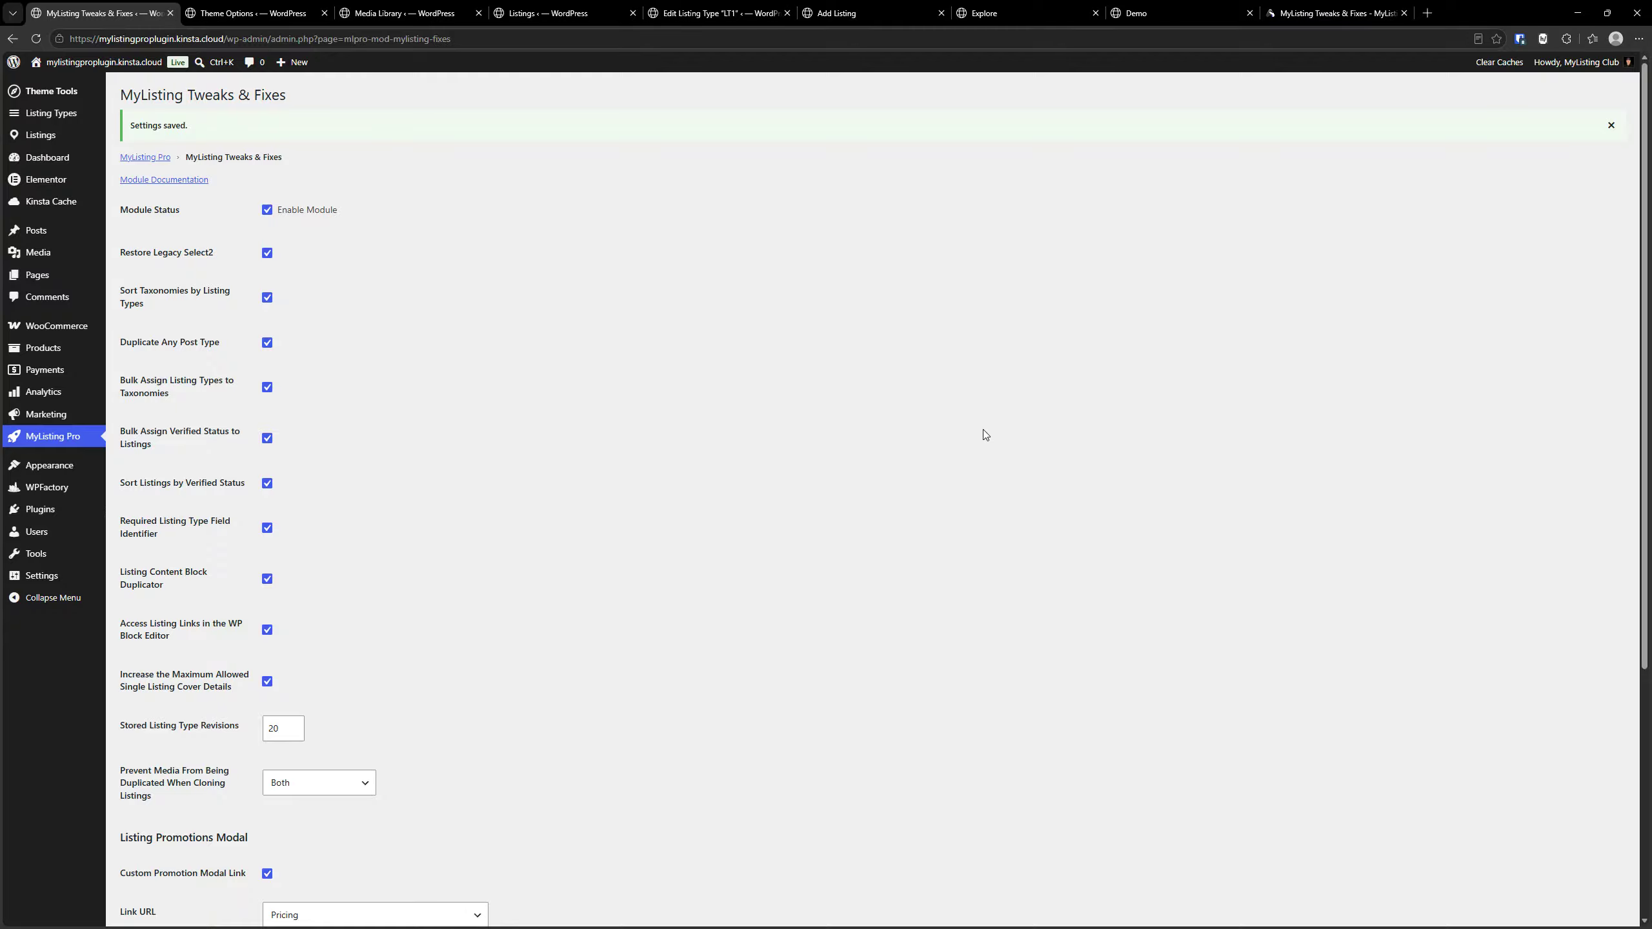
- Disable the Custom Promotion Modal Link under Listing Promotions Modal and save the changes
{"action": "scroll", "coordinate": [675, 490], "scroll_direction": "down", "scroll_amount": 5}
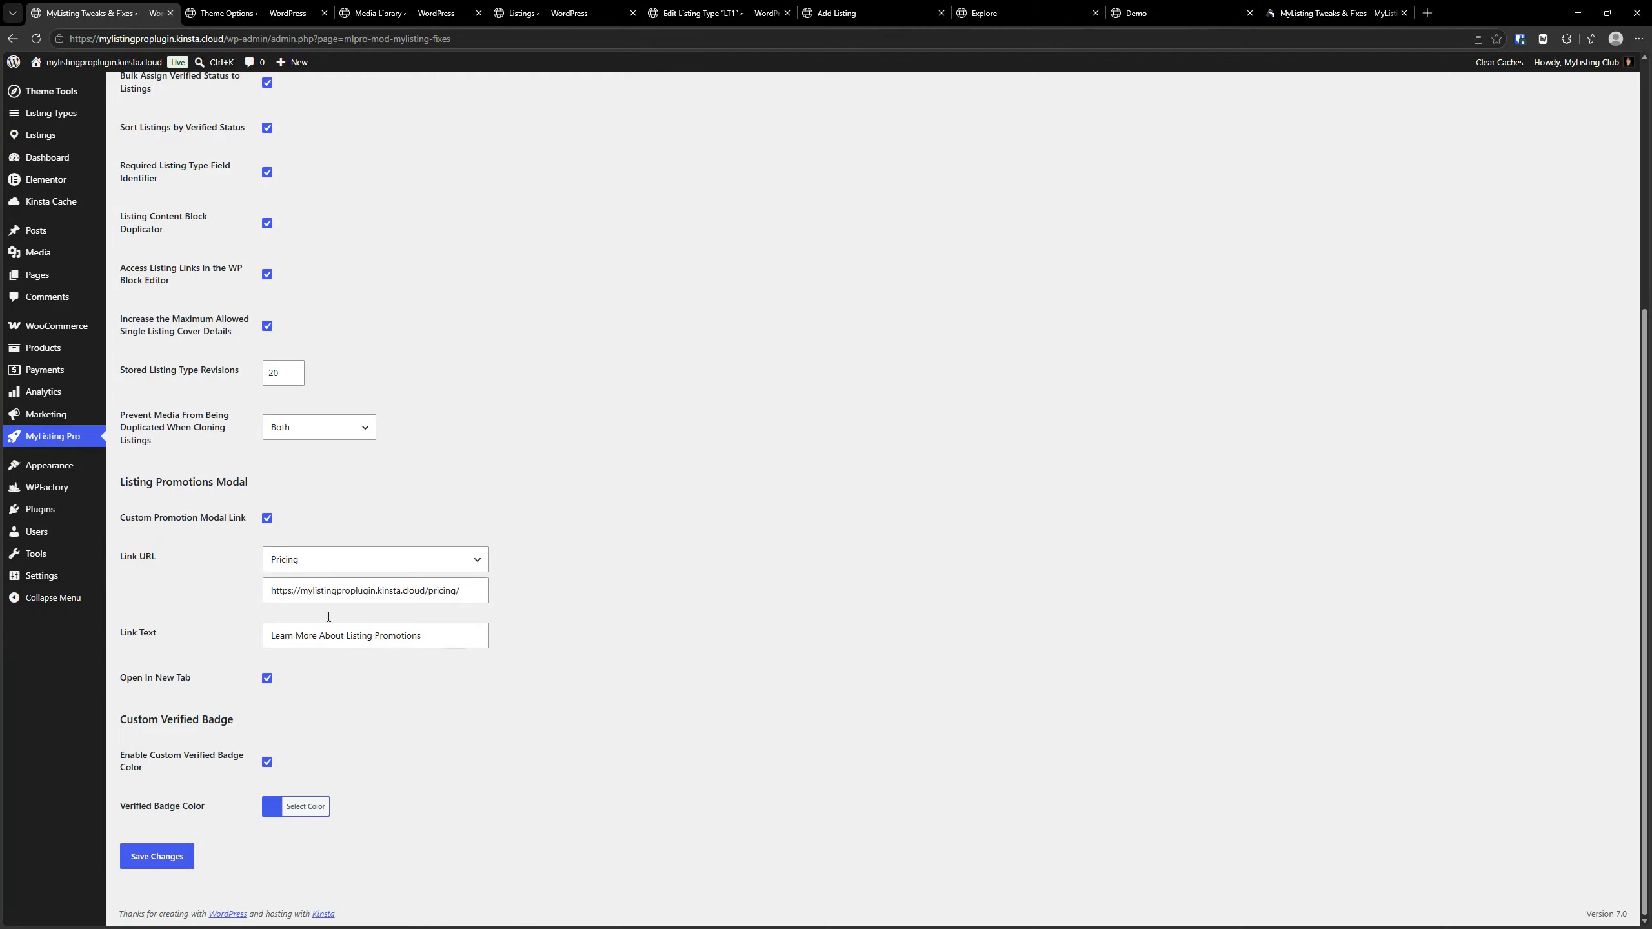
{"action": "left_click", "coordinate": [266, 519]}
{"action": "left_click", "coordinate": [154, 857]}
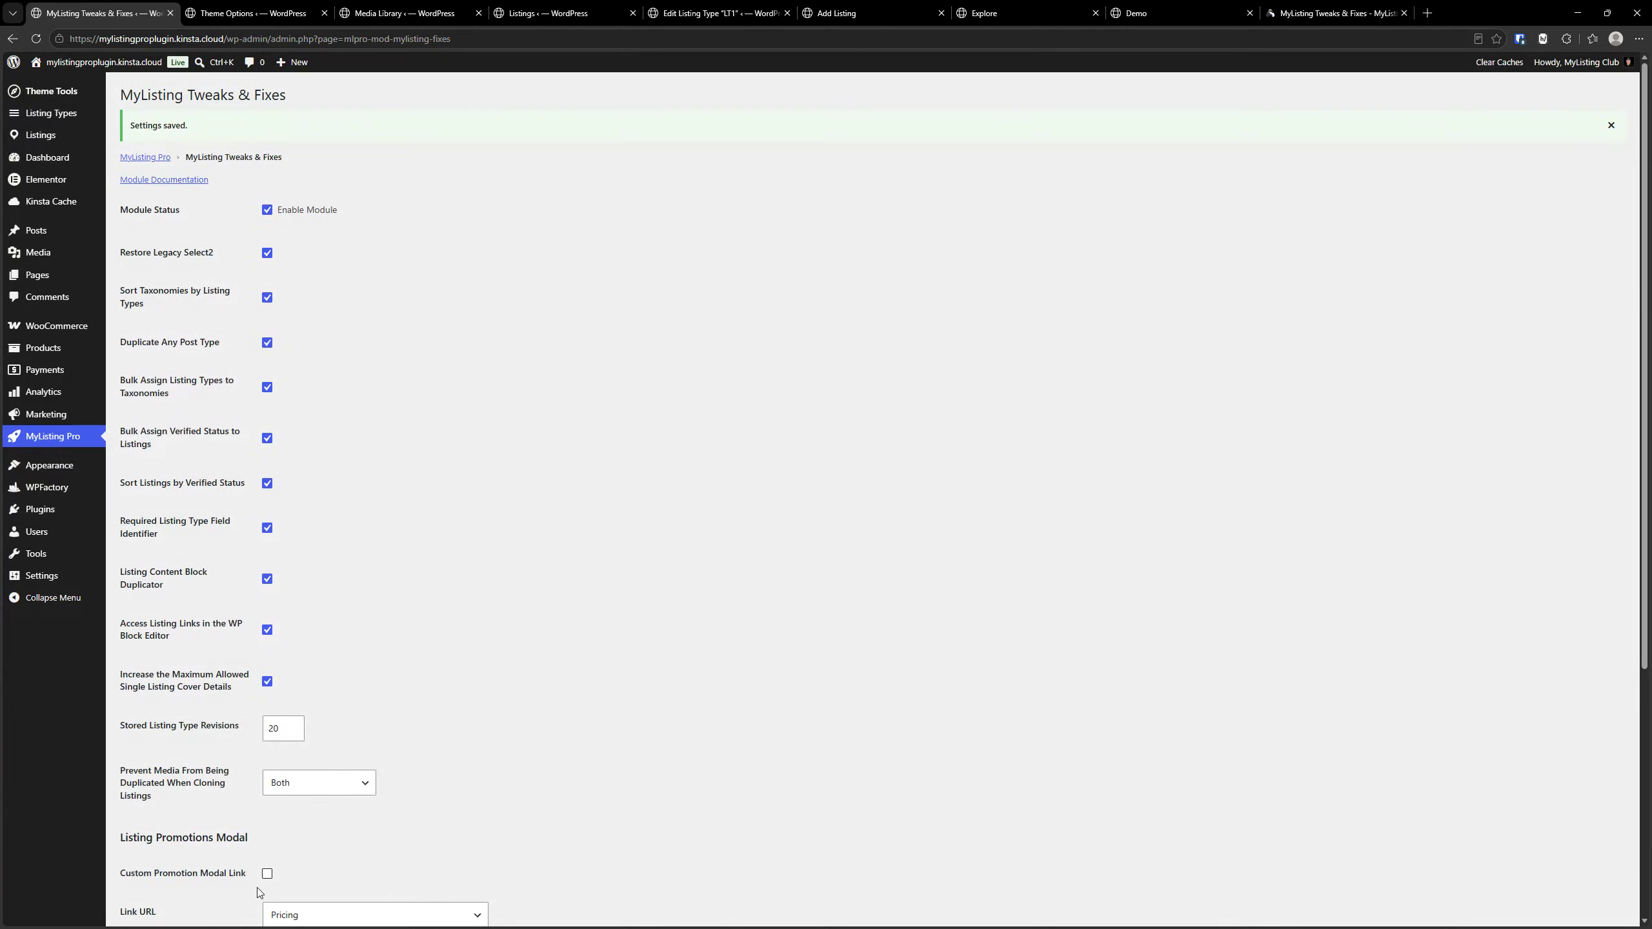
- Open My Listings on the front end and view the promotion modal of the first Demo listing
{"action": "left_click", "coordinate": [1148, 8]}
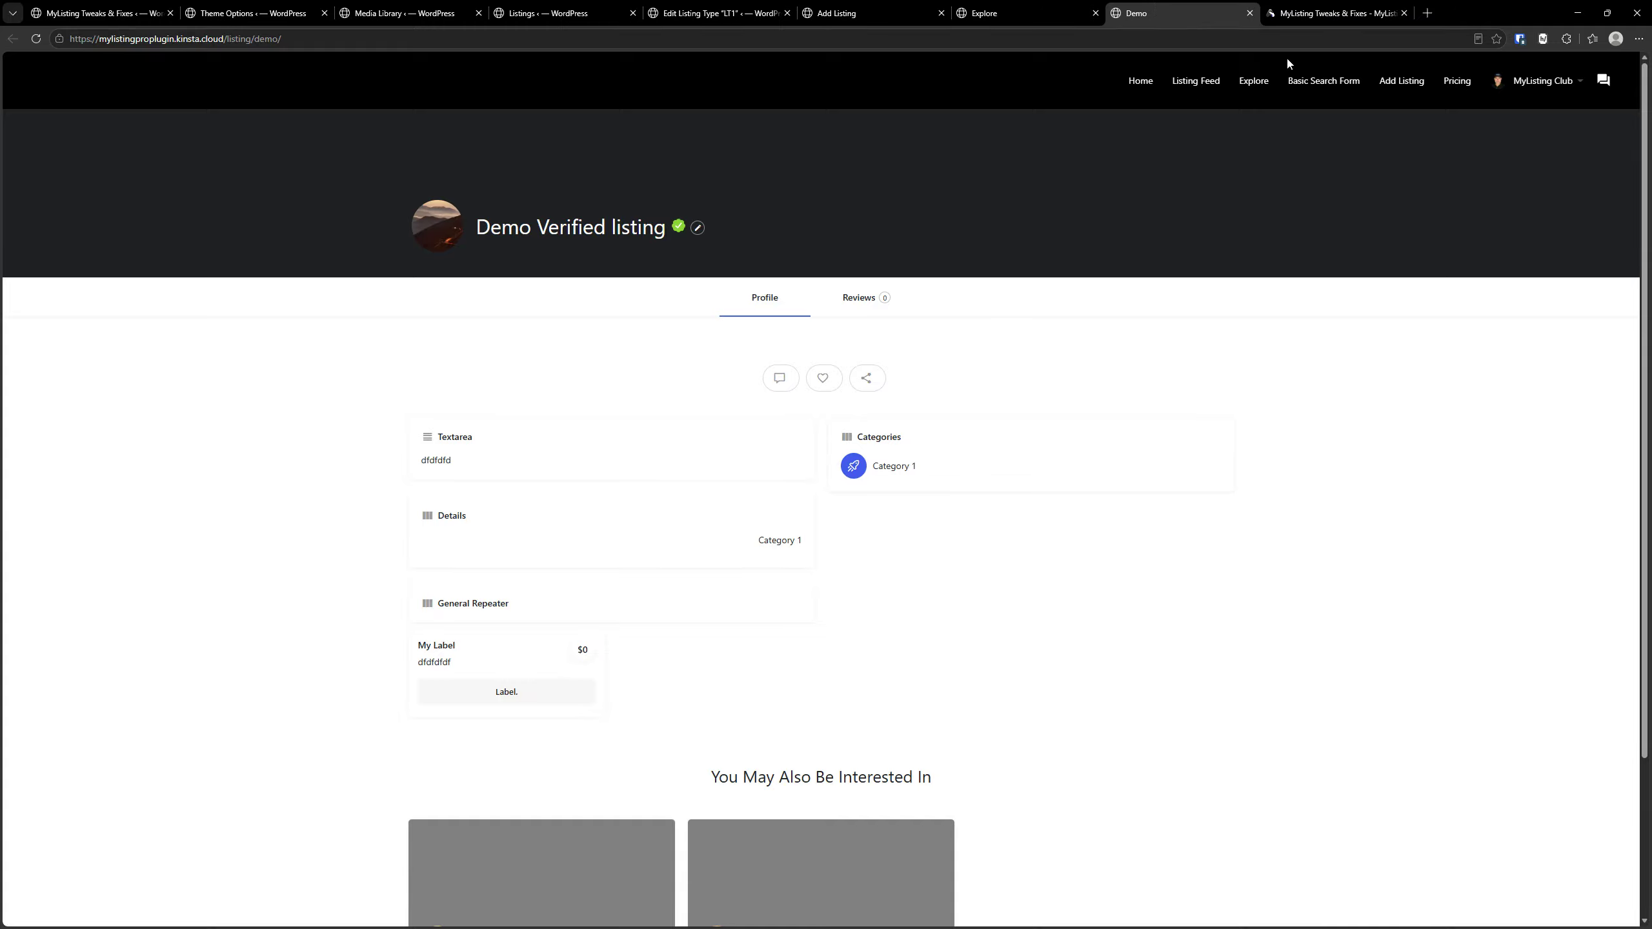
{"action": "left_click", "coordinate": [1523, 83]}
{"action": "left_click", "coordinate": [1498, 145]}
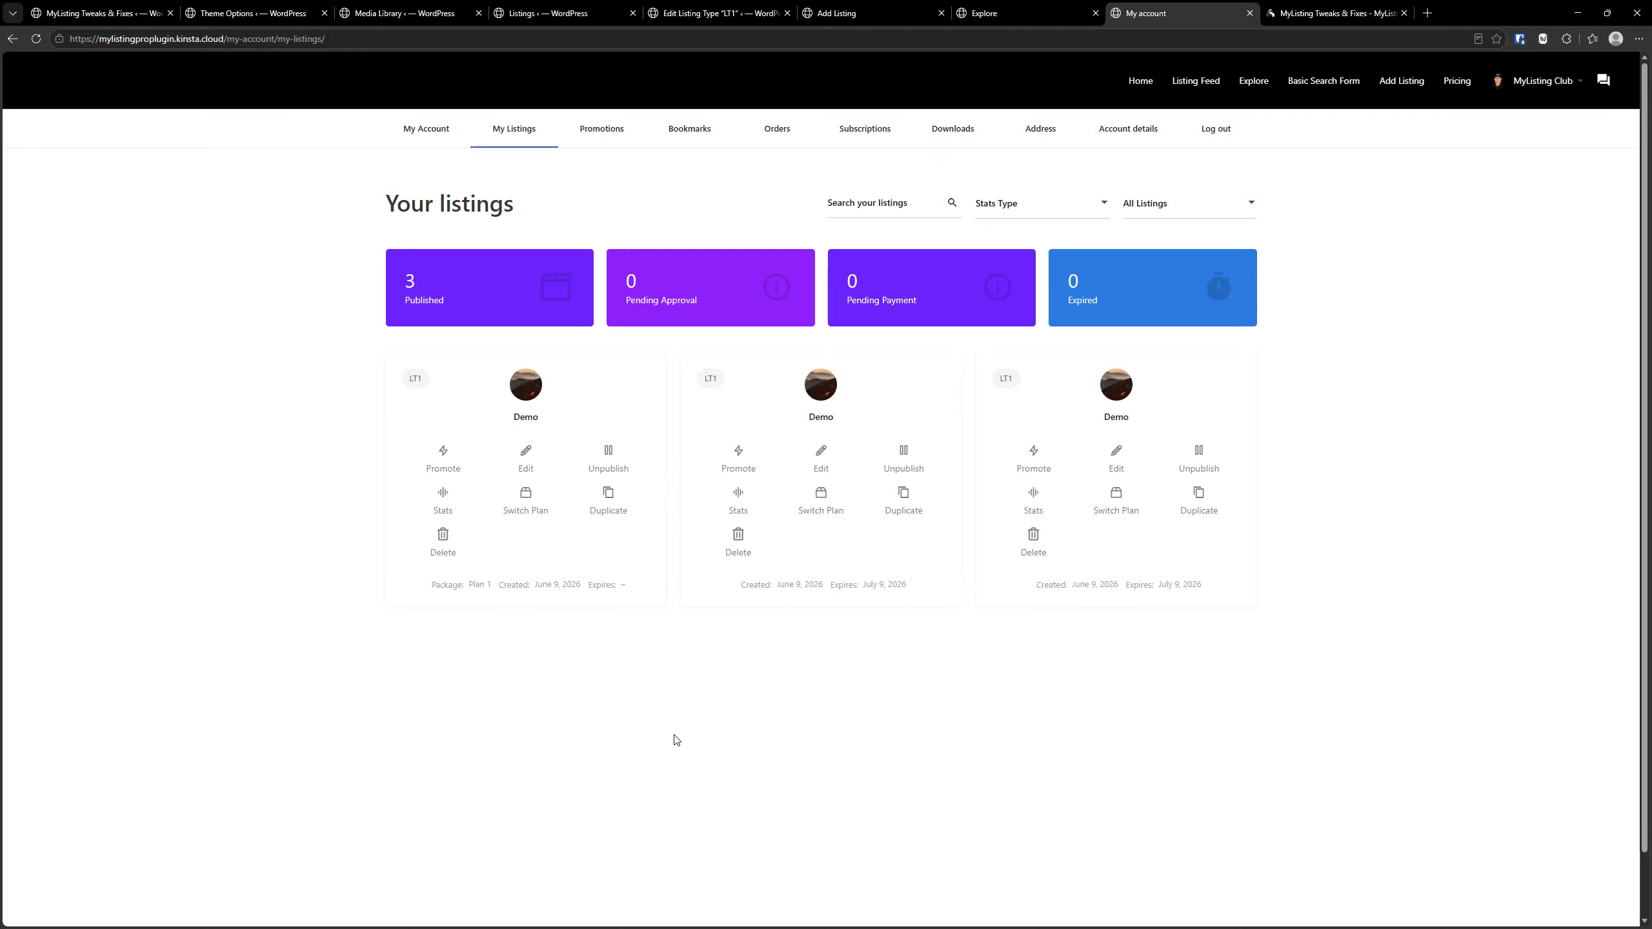
{"action": "left_click", "coordinate": [440, 465]}
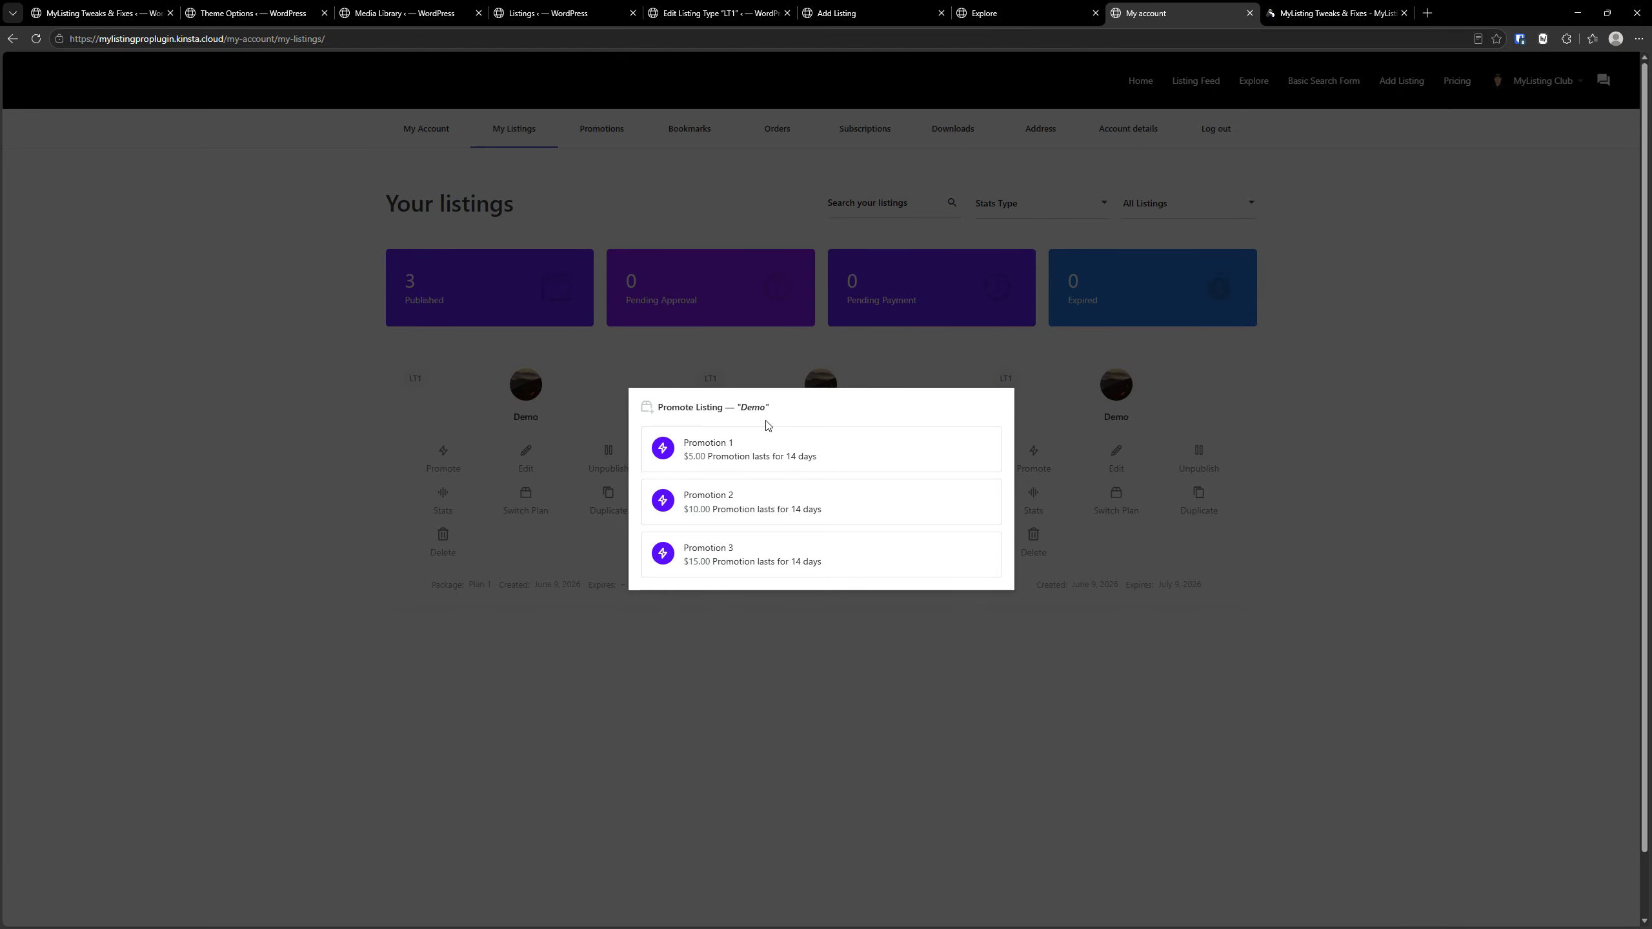
{"action": "left_click", "coordinate": [710, 470]}
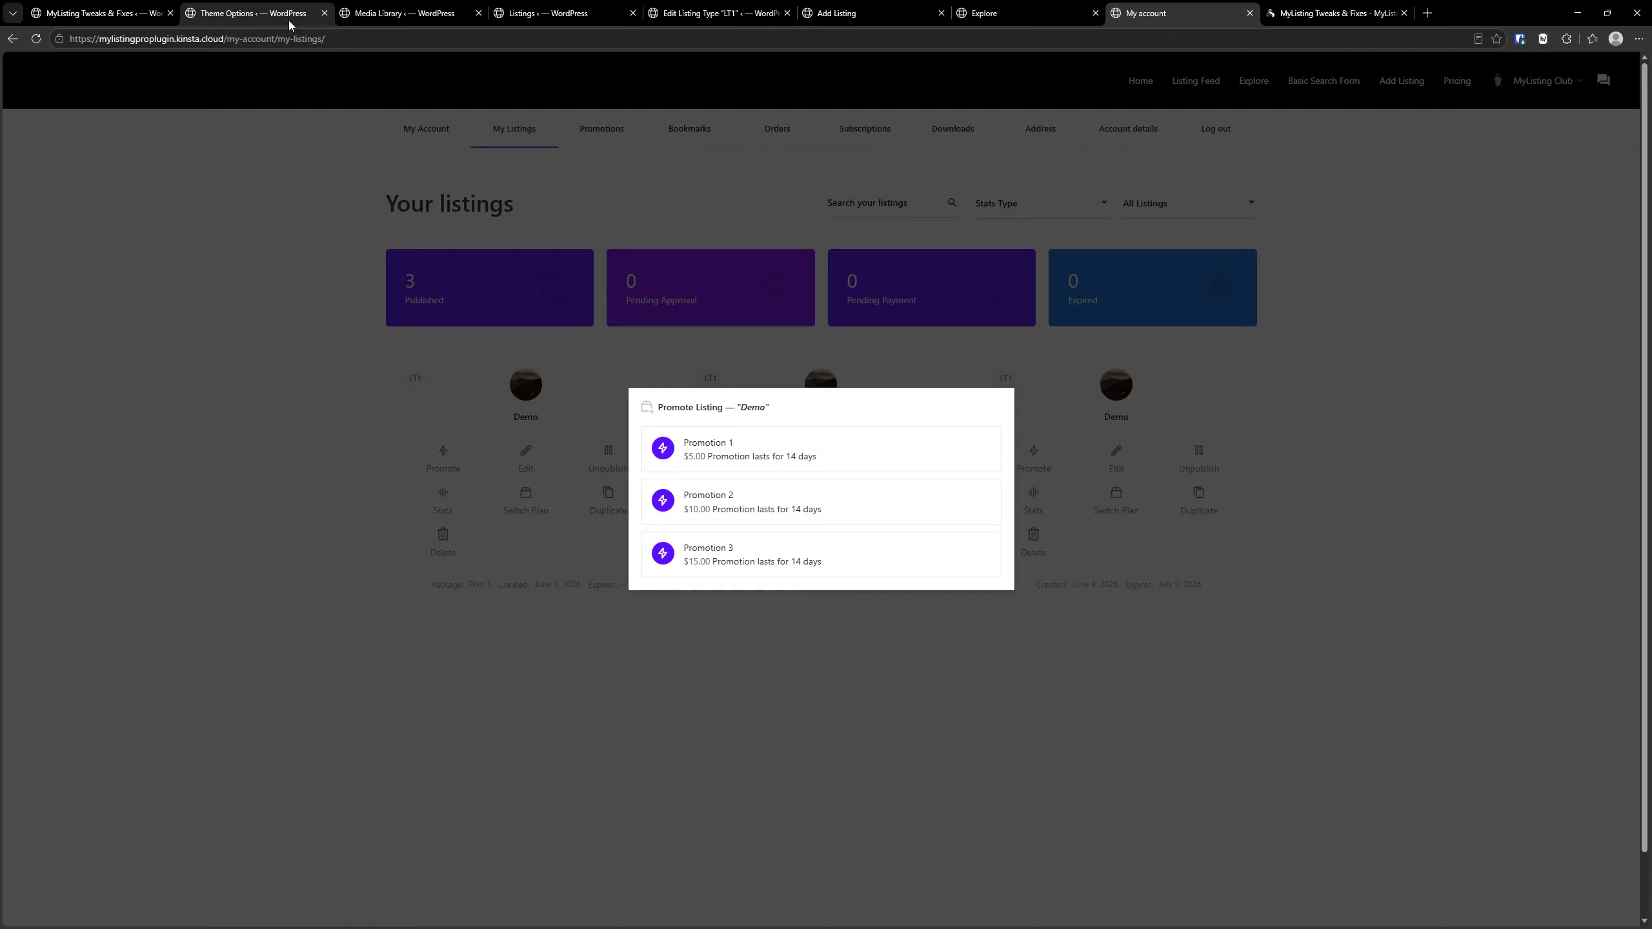
- Enable the Custom Promotion Modal Link in MyListing Tweaks & Fixes and choose the Pricing page as its Link URL
{"action": "left_click", "coordinate": [244, 9]}
{"action": "left_click", "coordinate": [98, 13]}
{"action": "scroll", "coordinate": [362, 580], "scroll_direction": "down", "scroll_amount": 10}
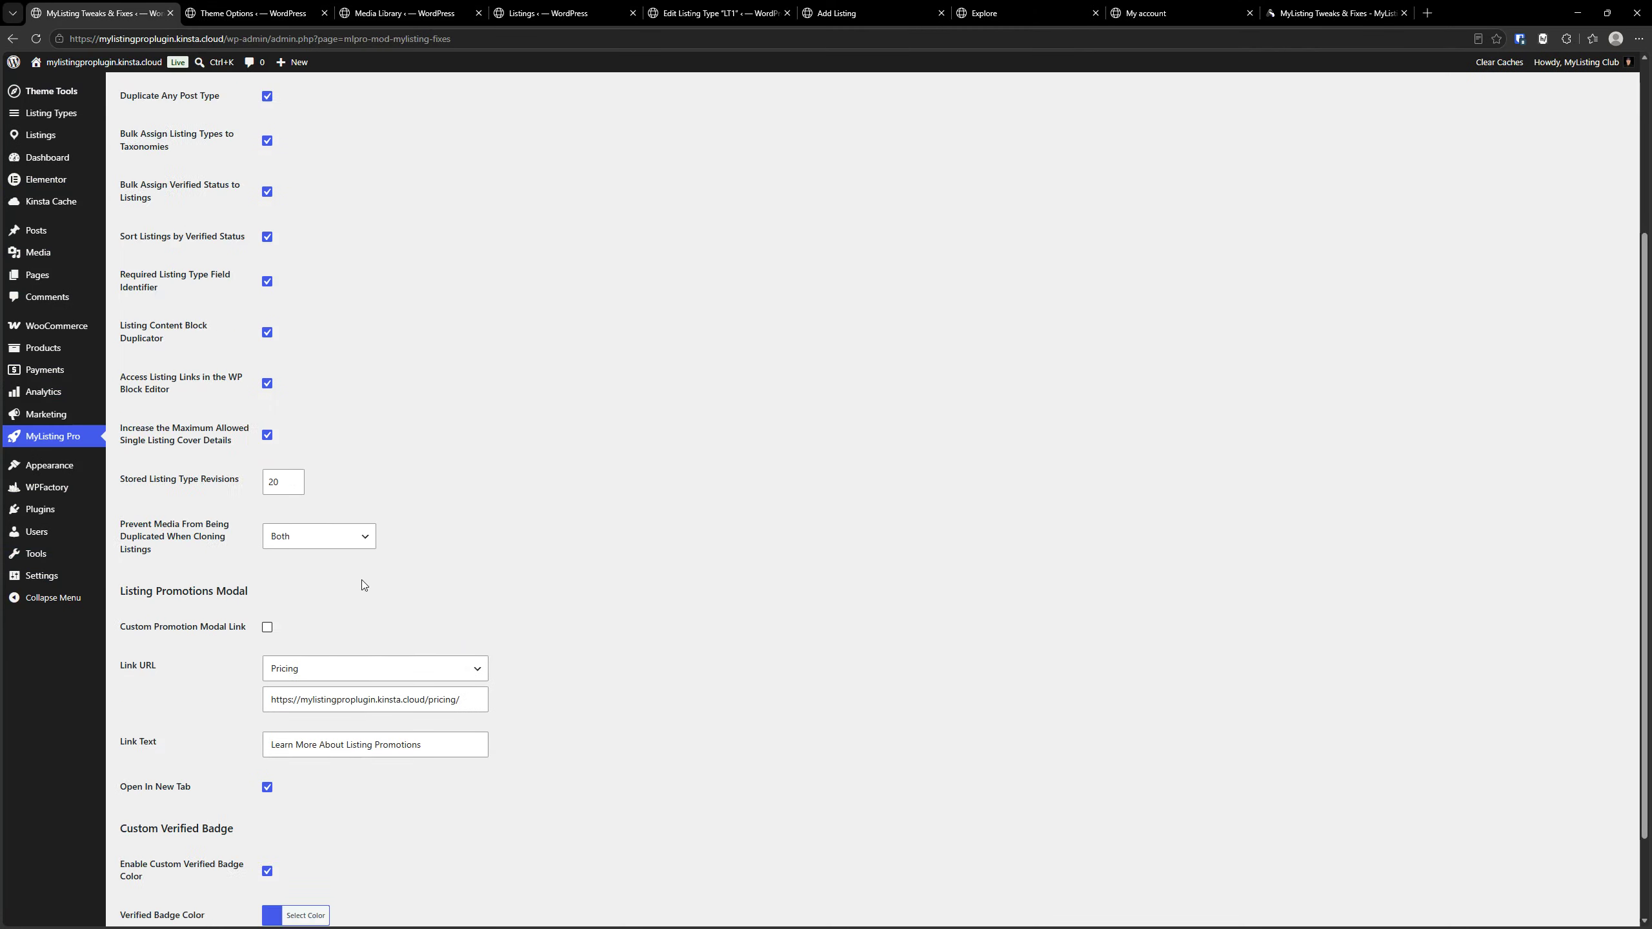
{"action": "left_click", "coordinate": [267, 518]}
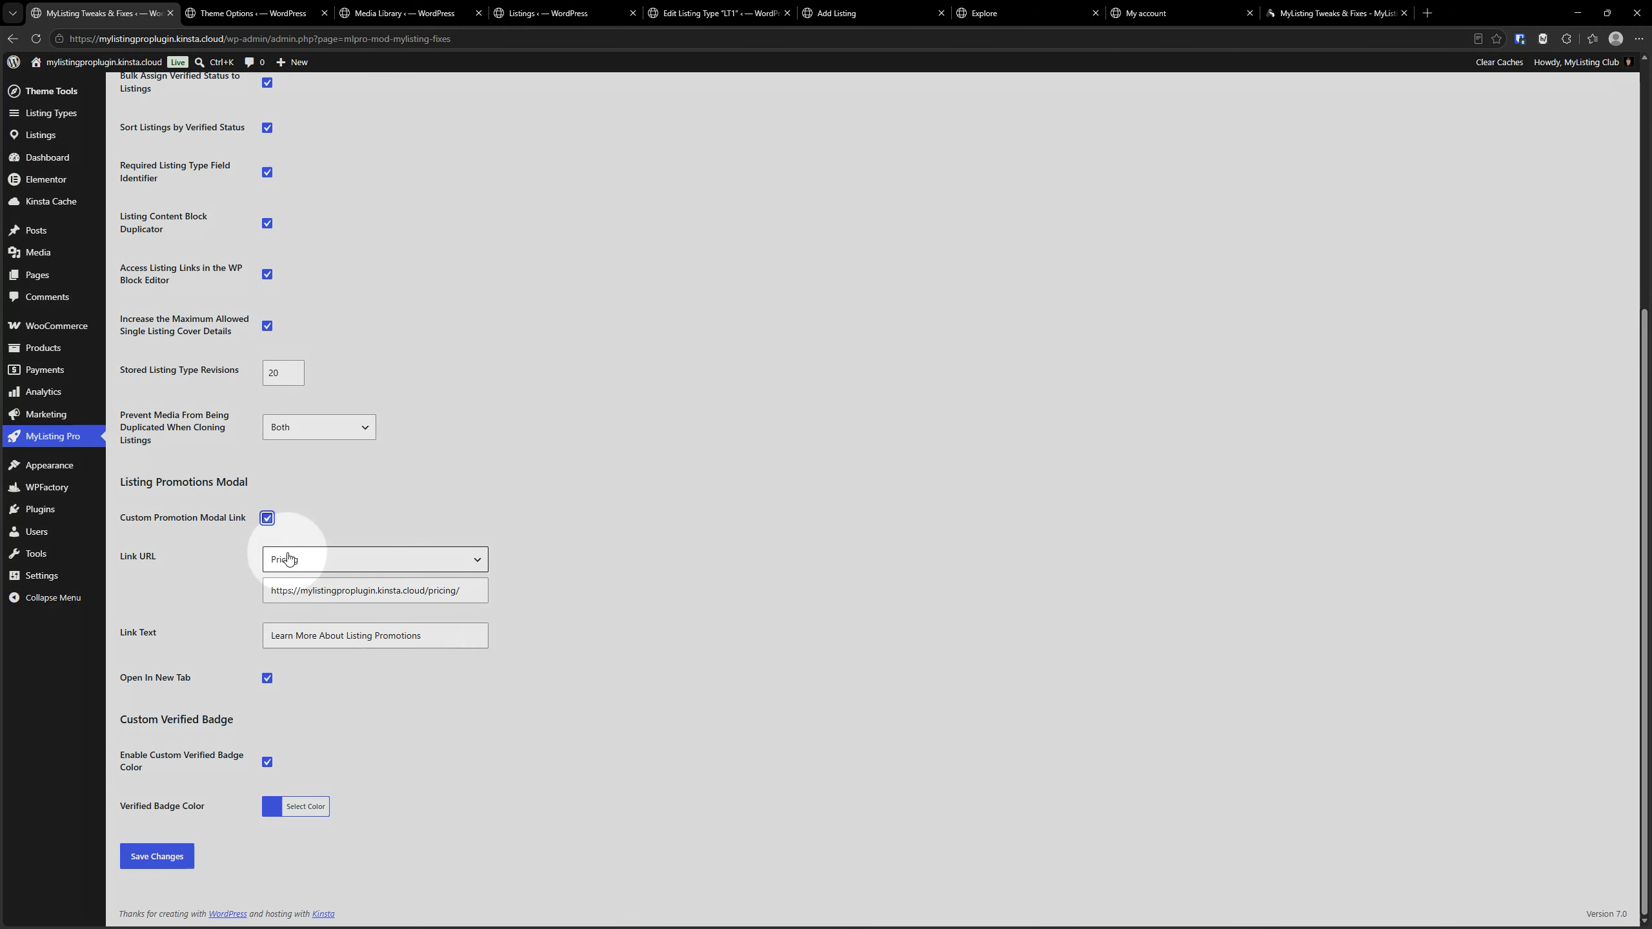
{"action": "left_click", "coordinate": [287, 558]}
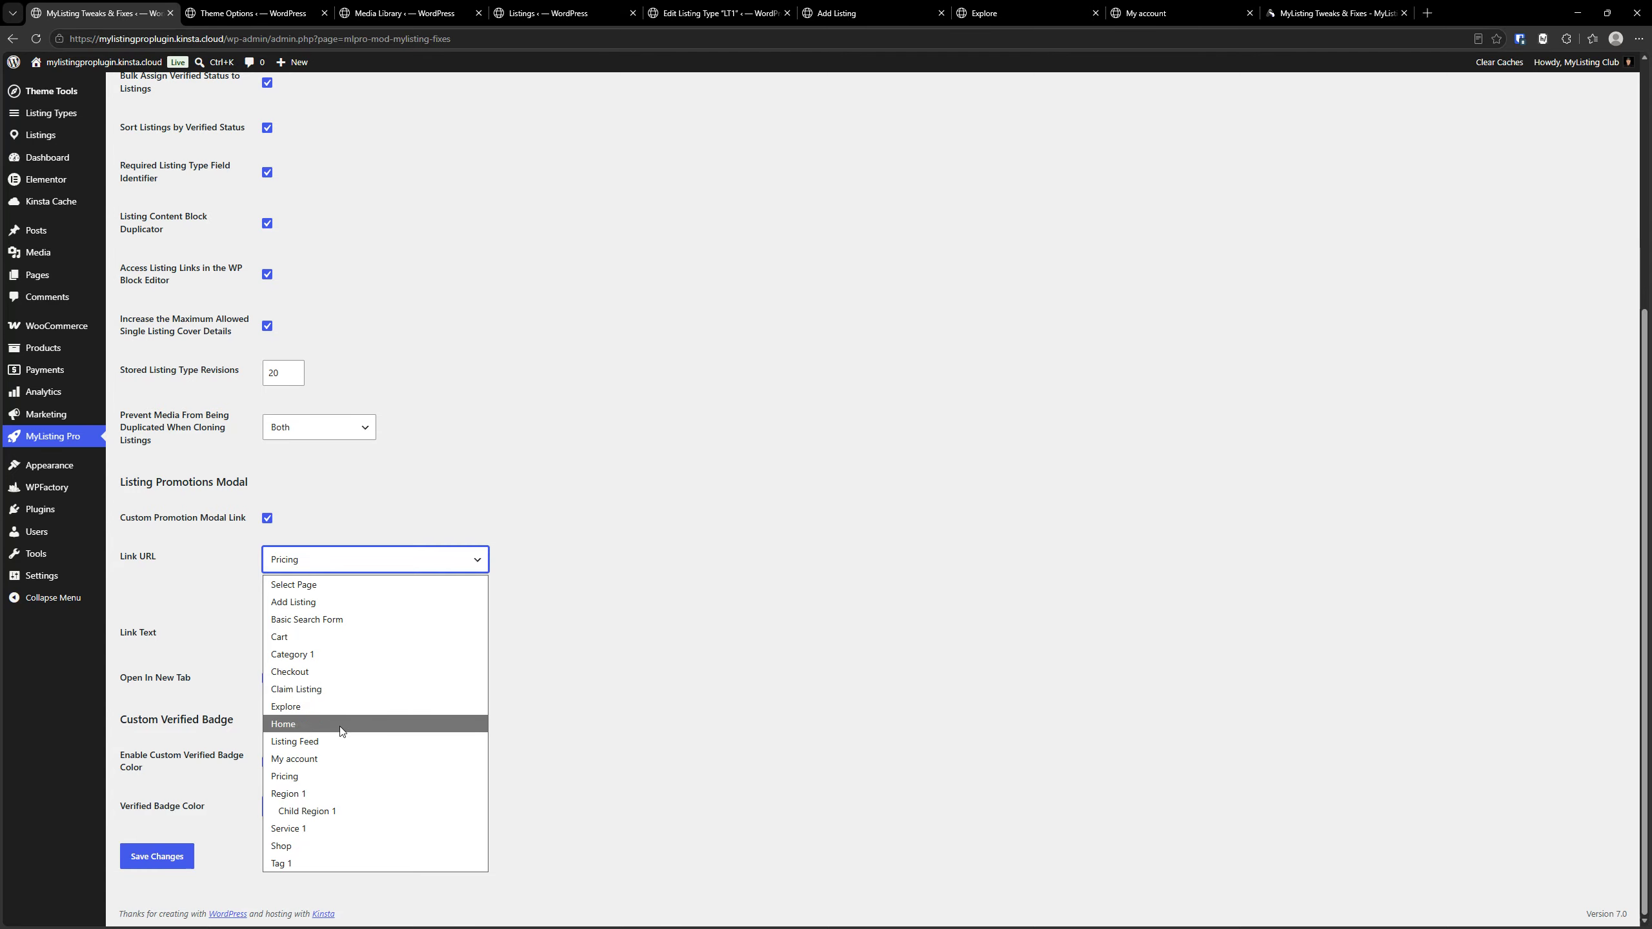
{"action": "left_click", "coordinate": [324, 776]}
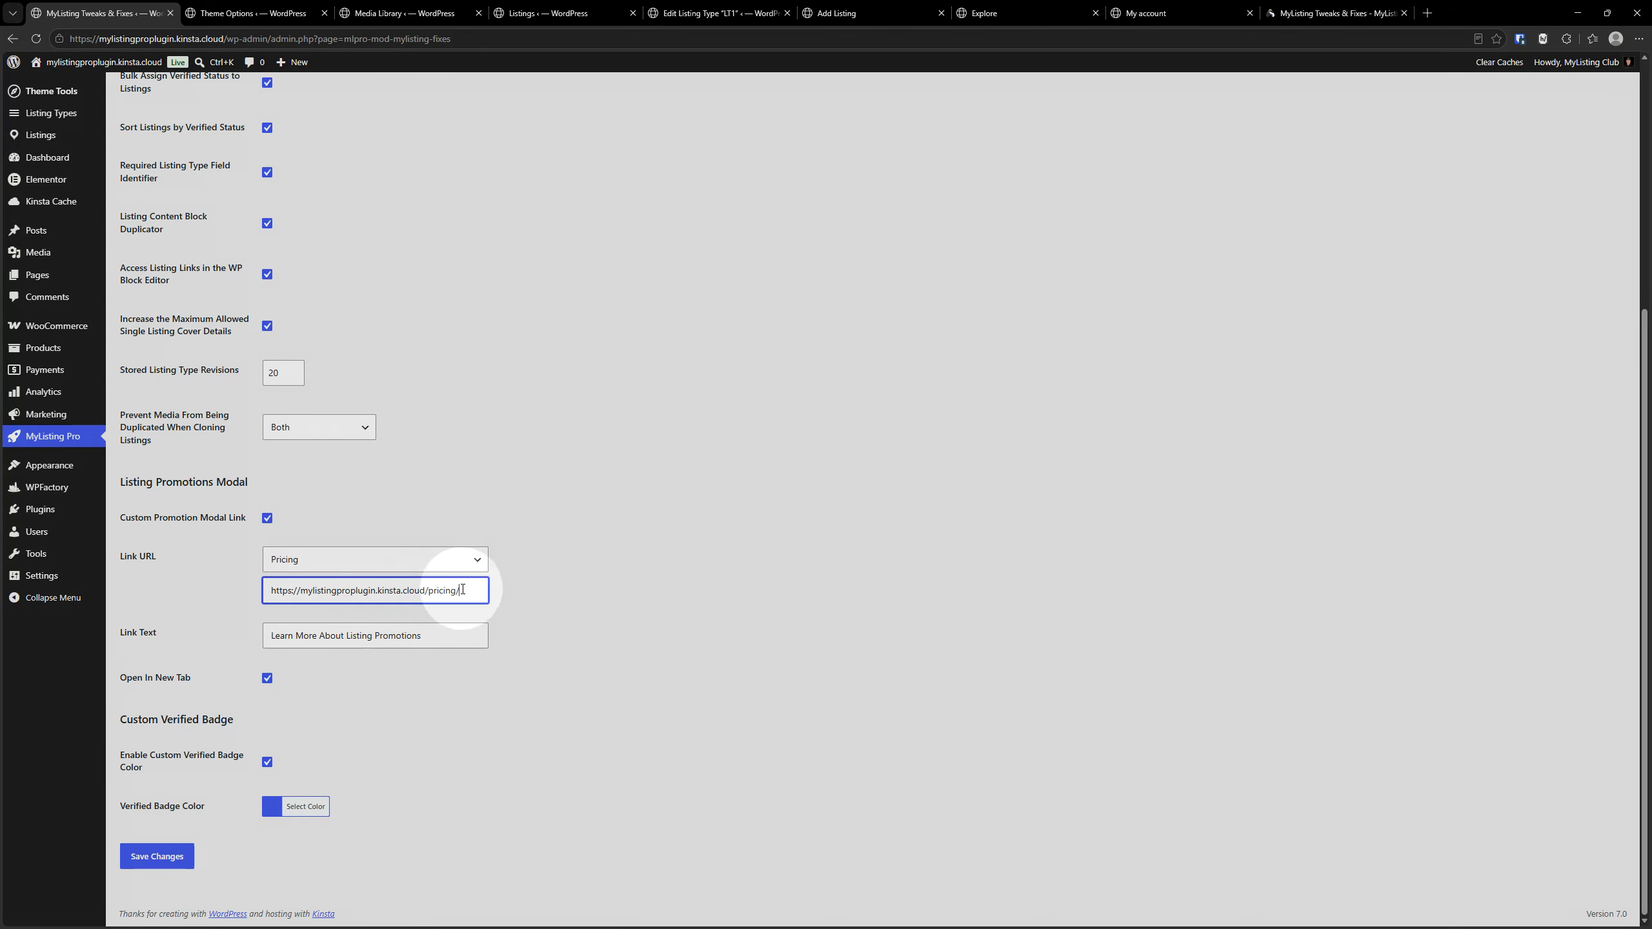
- Replace the address in the custom URL field of the promotion modal link with "htt"
{"action": "left_click_drag", "start_coordinate": [462, 591], "coordinate": [251, 593]}
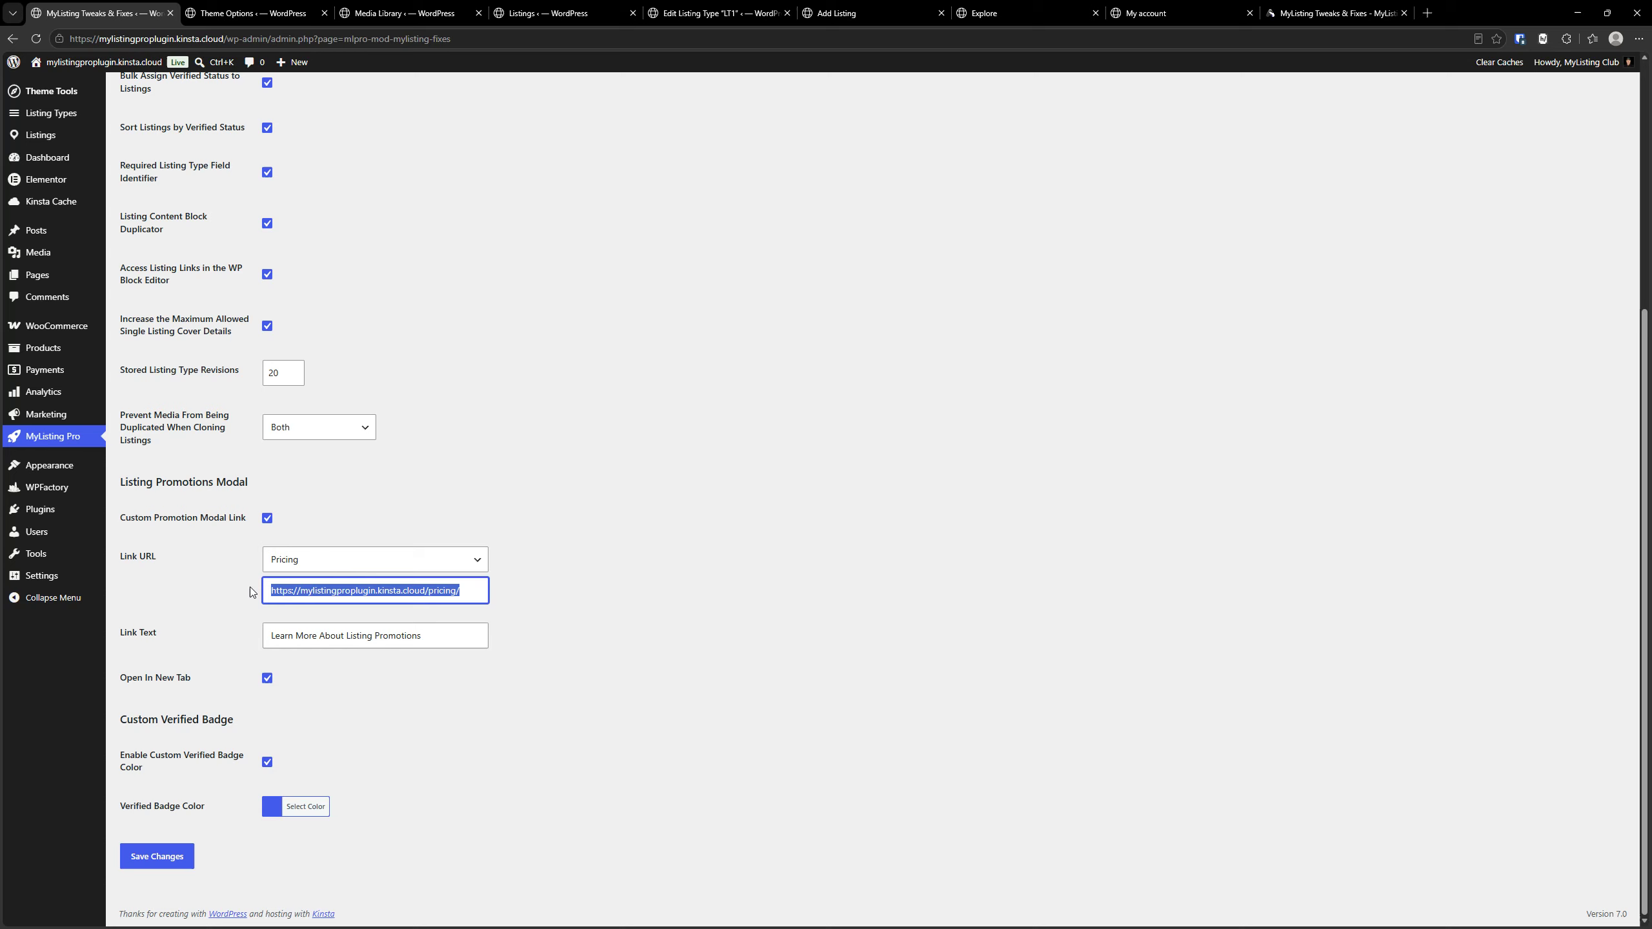
{"action": "left_click", "coordinate": [362, 563]}
{"action": "left_click", "coordinate": [559, 531]}
{"action": "left_click", "coordinate": [397, 593]}
{"action": "key", "text": "ctrl+a"}
{"action": "type", "text": "htt"}
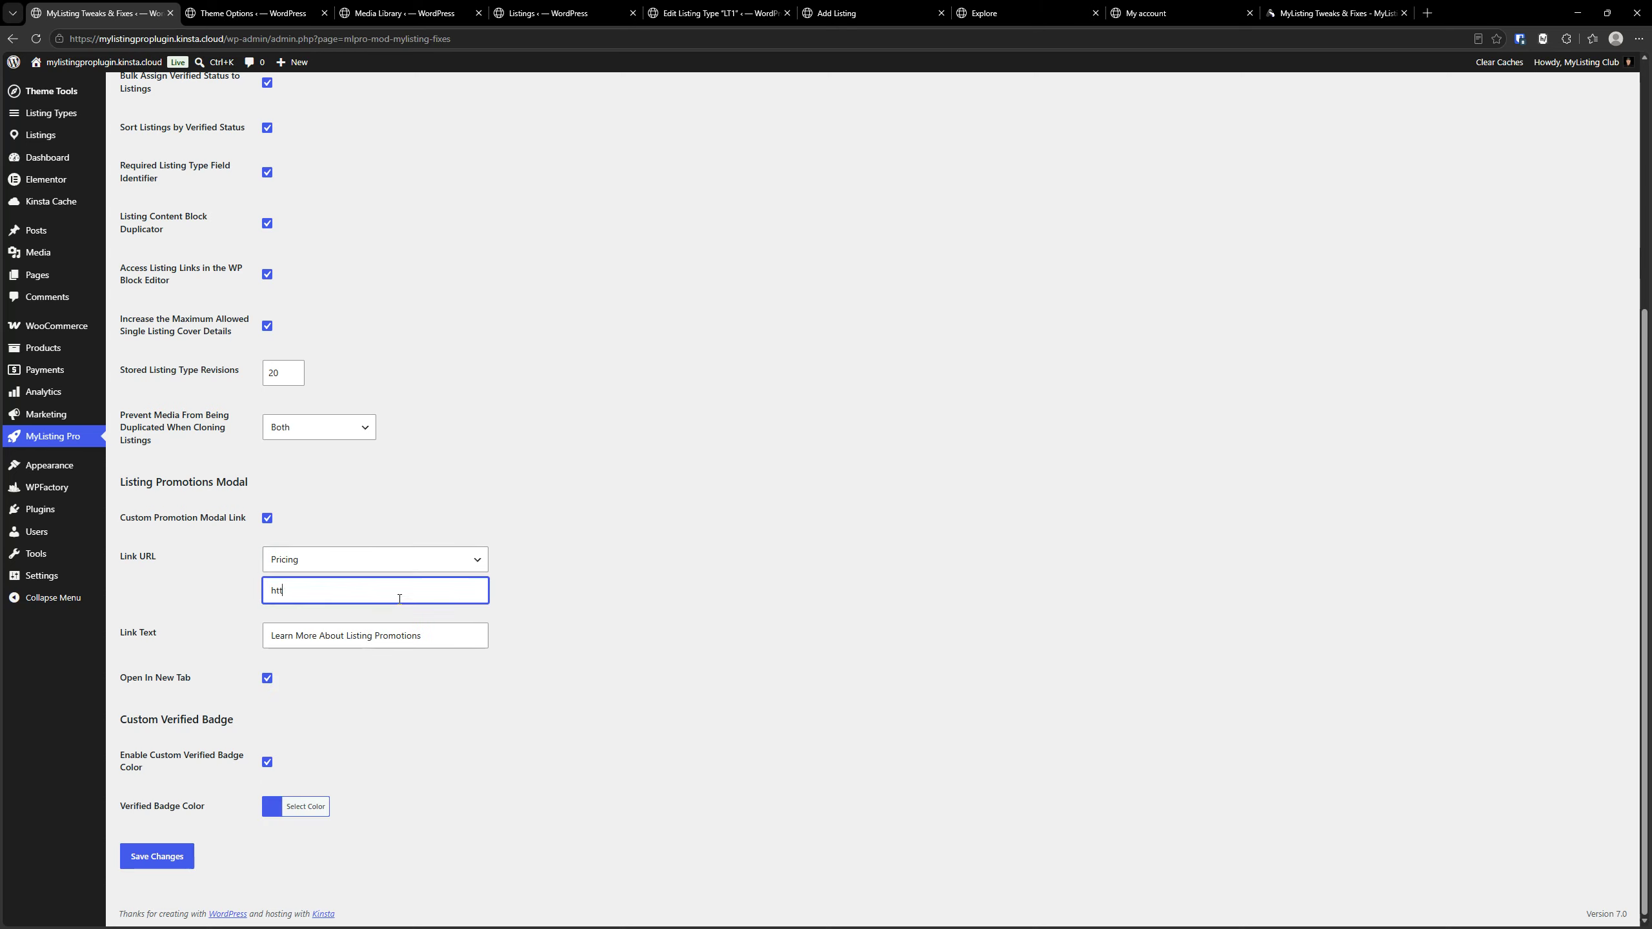
{"action": "left_click", "coordinate": [578, 420]}
- Clear the custom URL field below the Pricing page selection
{"action": "double_click", "coordinate": [399, 574]}
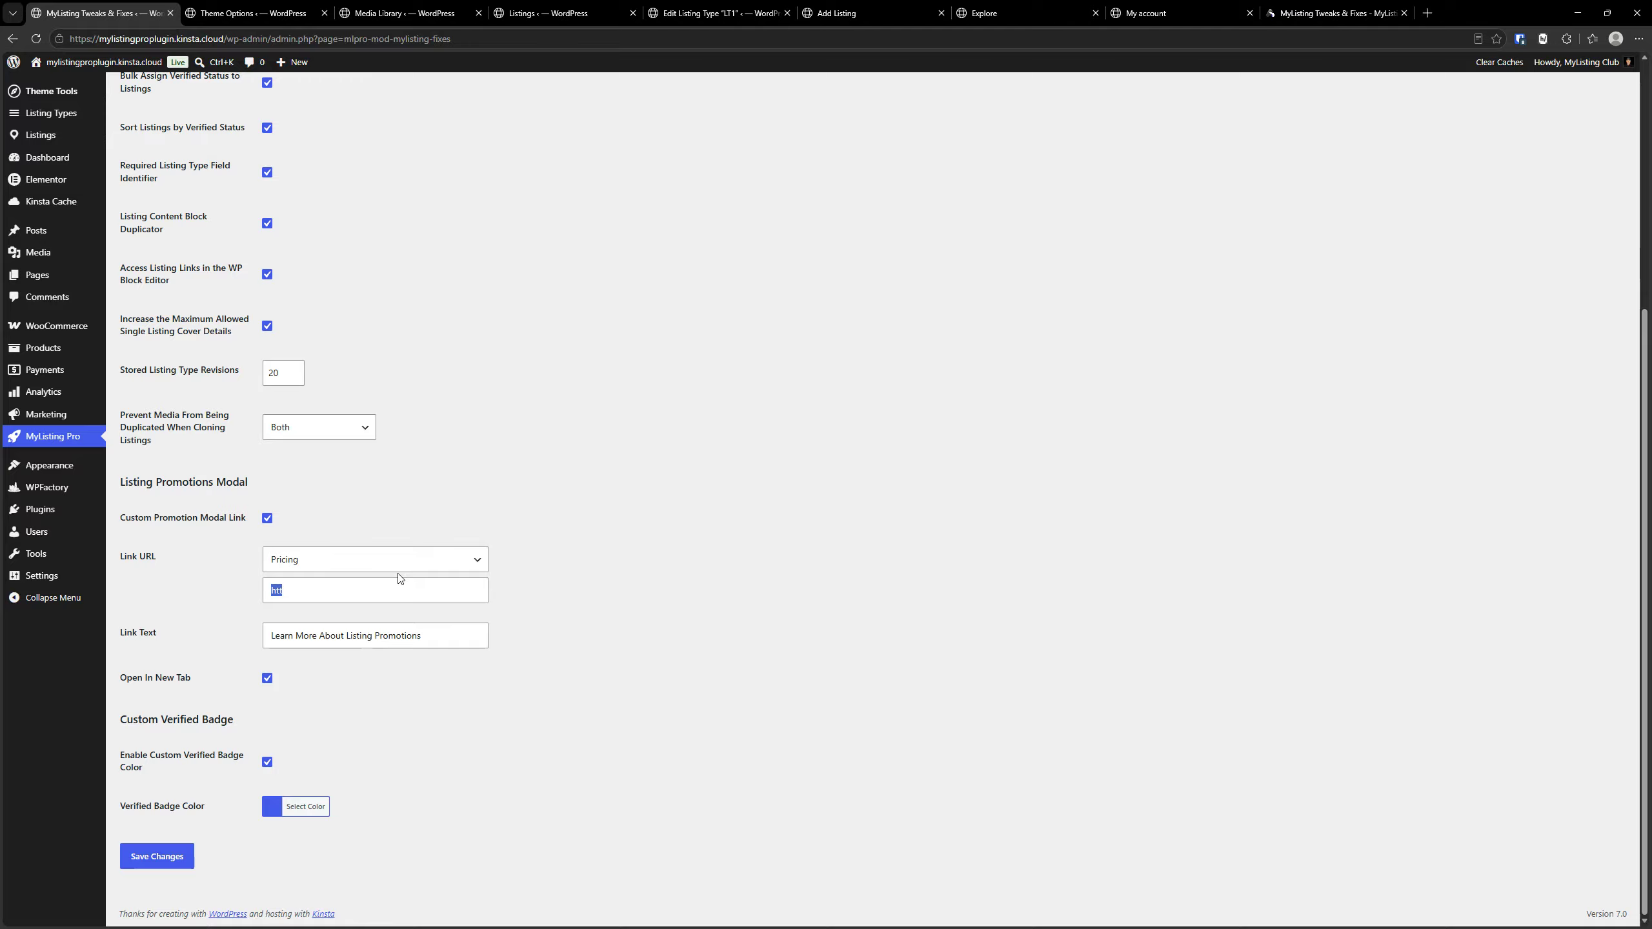
{"action": "left_click", "coordinate": [345, 597]}
{"action": "key", "text": "BackSpace"}
{"action": "key", "text": "BackSpace"}
{"action": "key", "text": "BackSpace"}
{"action": "left_click", "coordinate": [540, 519]}
- Review the promotion modal's Link Text and save the module settings
{"action": "triple_click", "coordinate": [400, 635]}
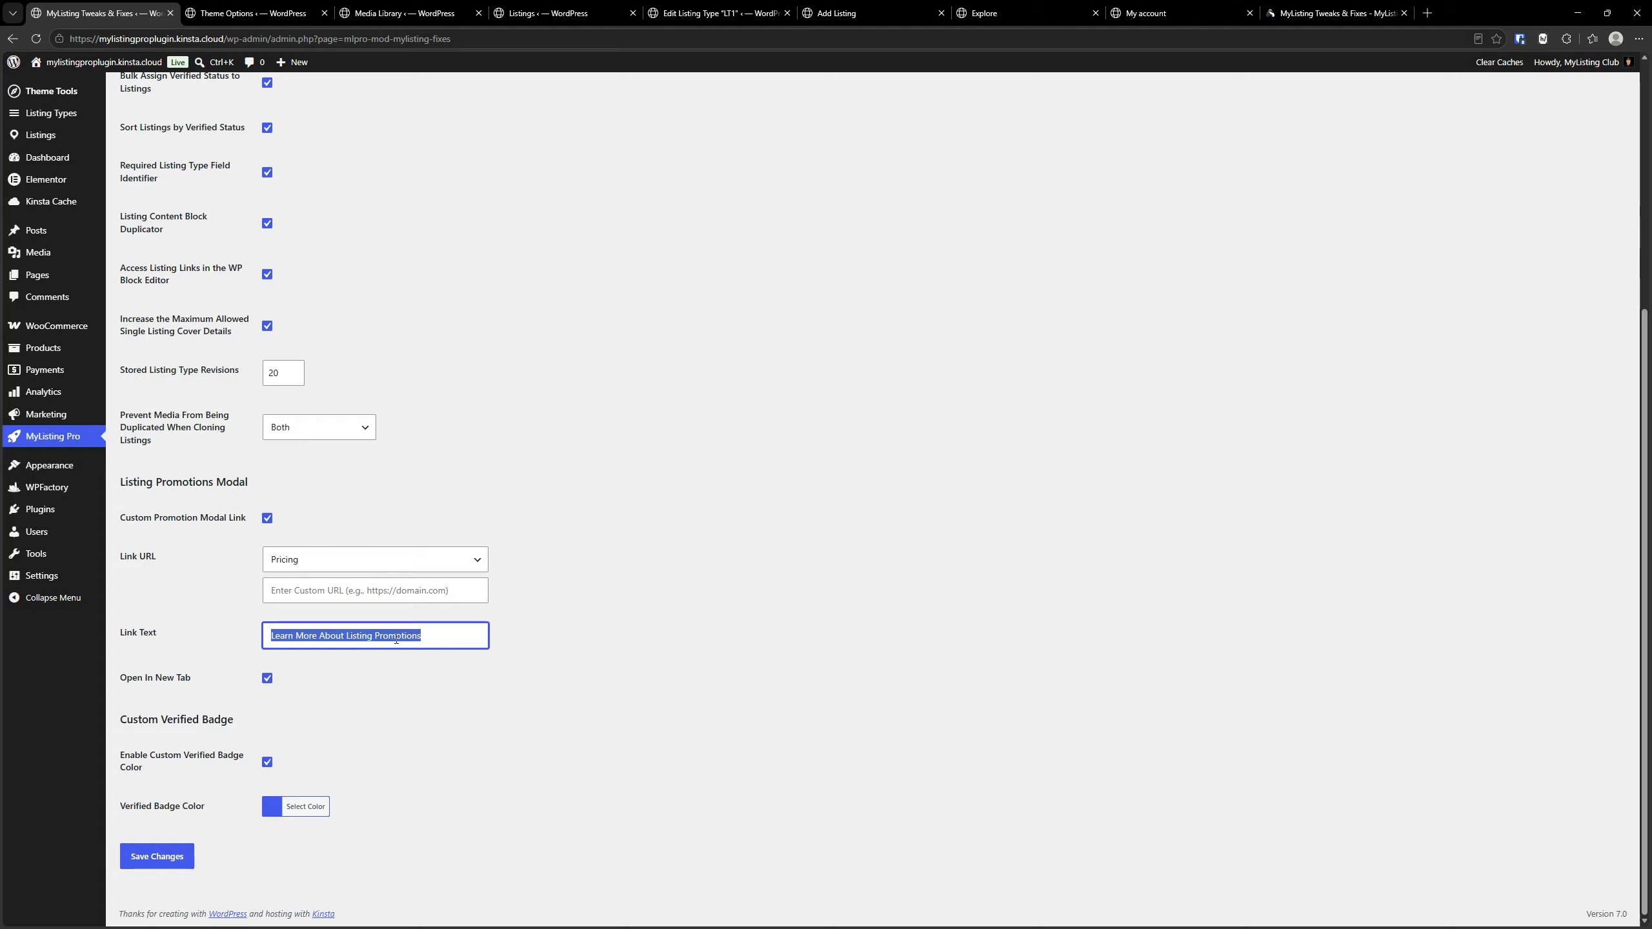
{"action": "double_click", "coordinate": [429, 639]}
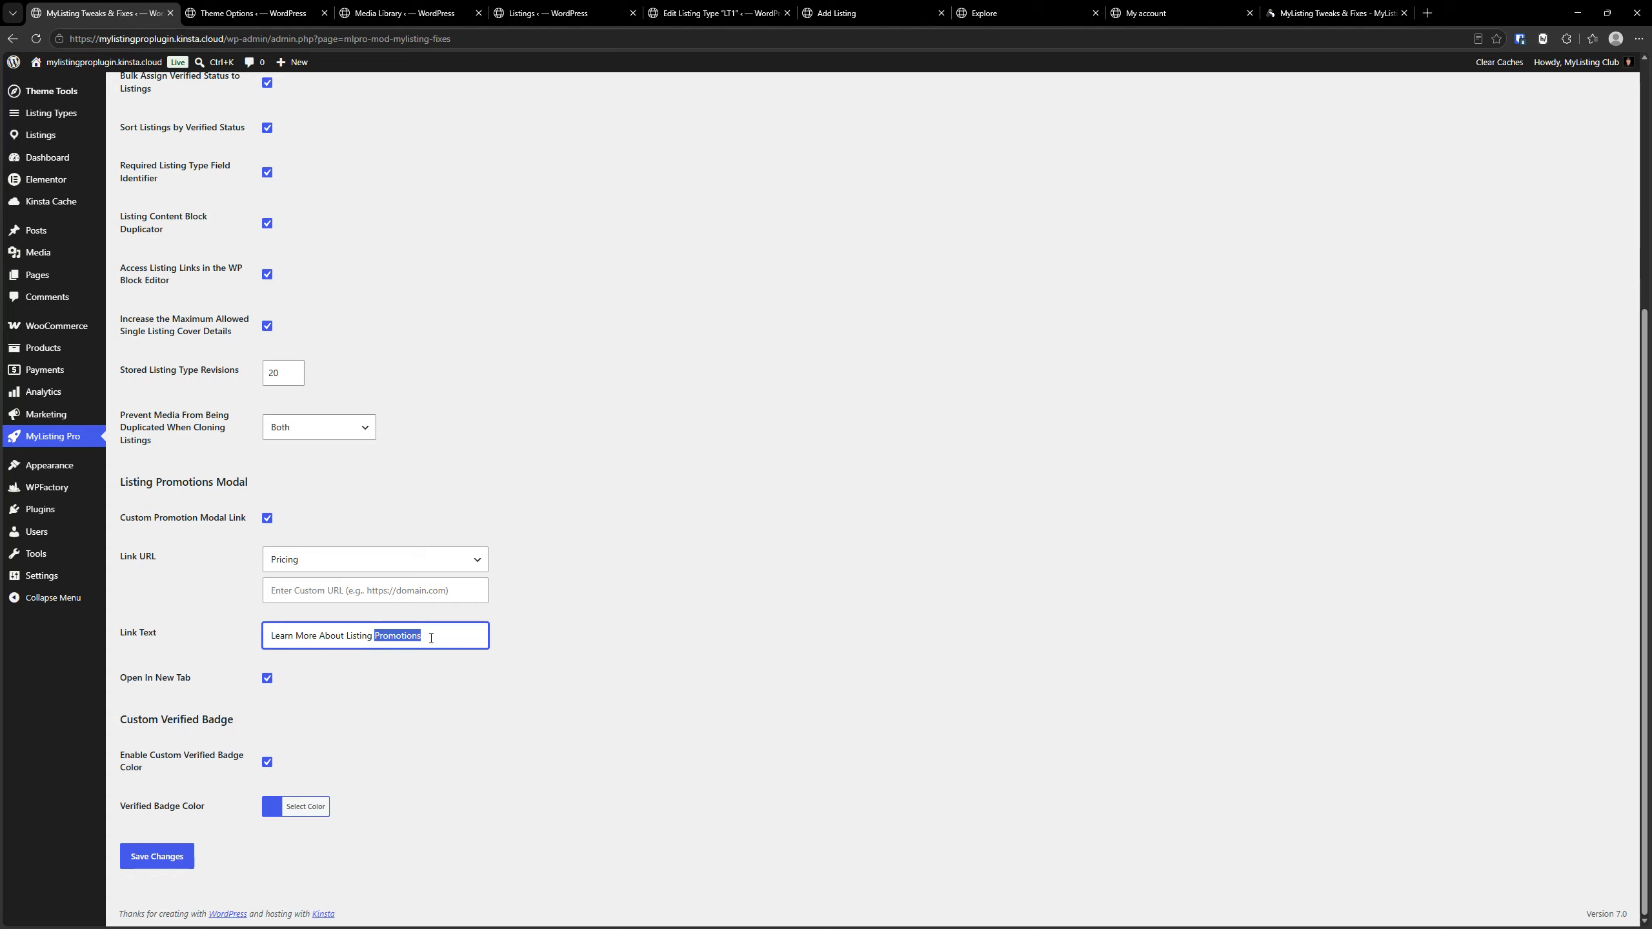
{"action": "left_click", "coordinate": [743, 605]}
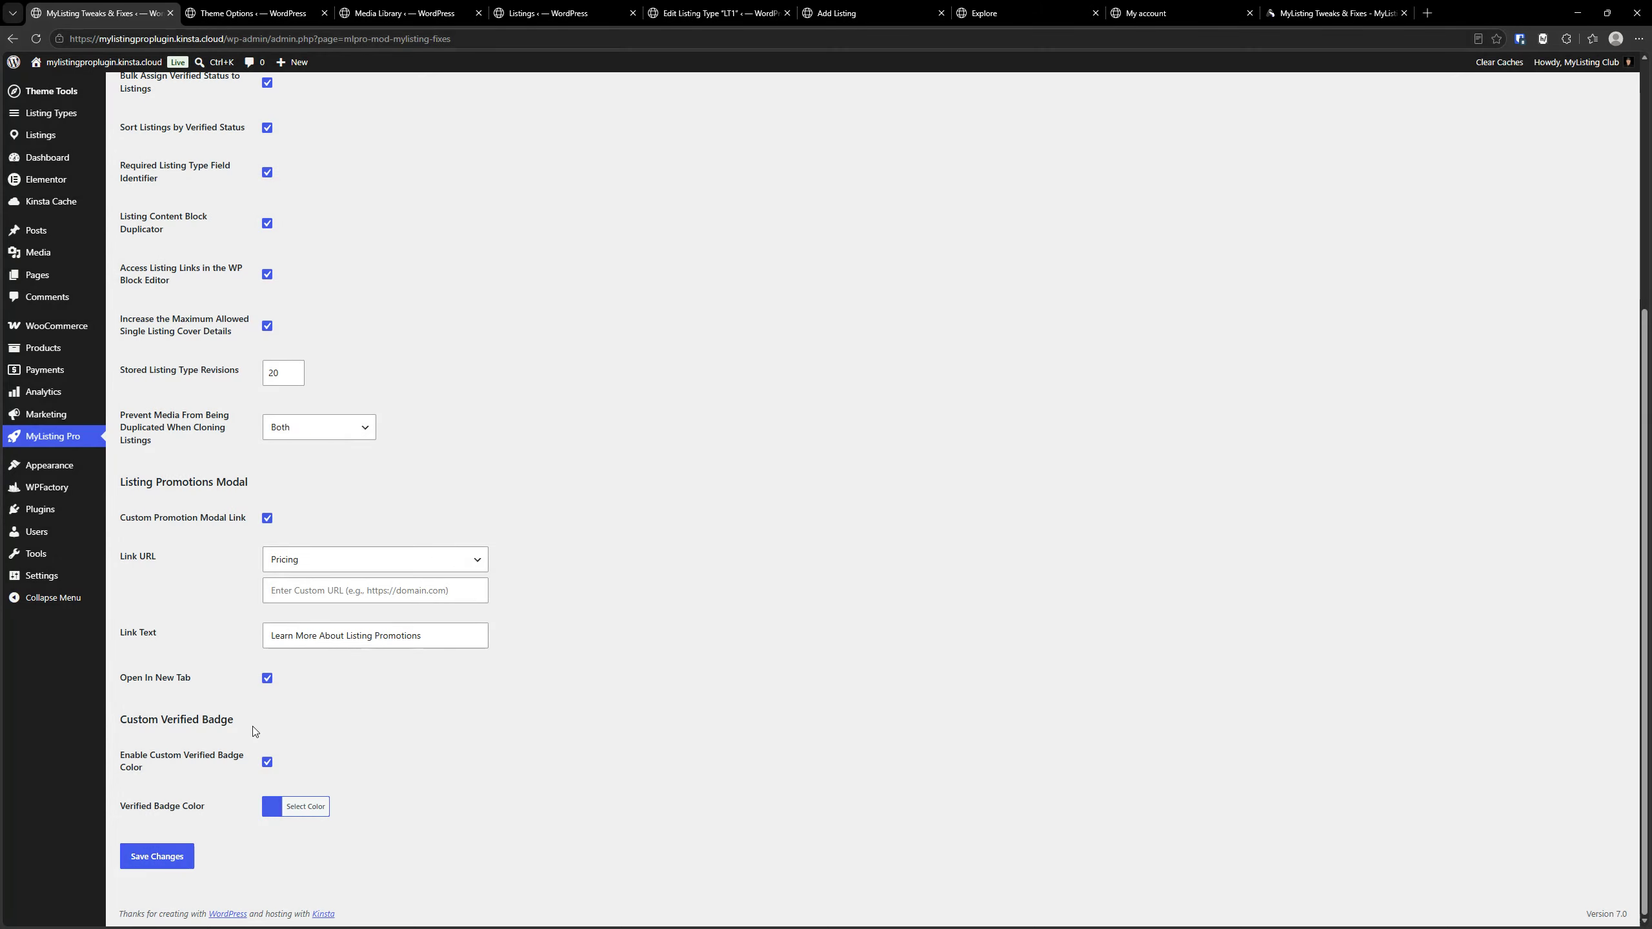
{"action": "left_click", "coordinate": [166, 854]}
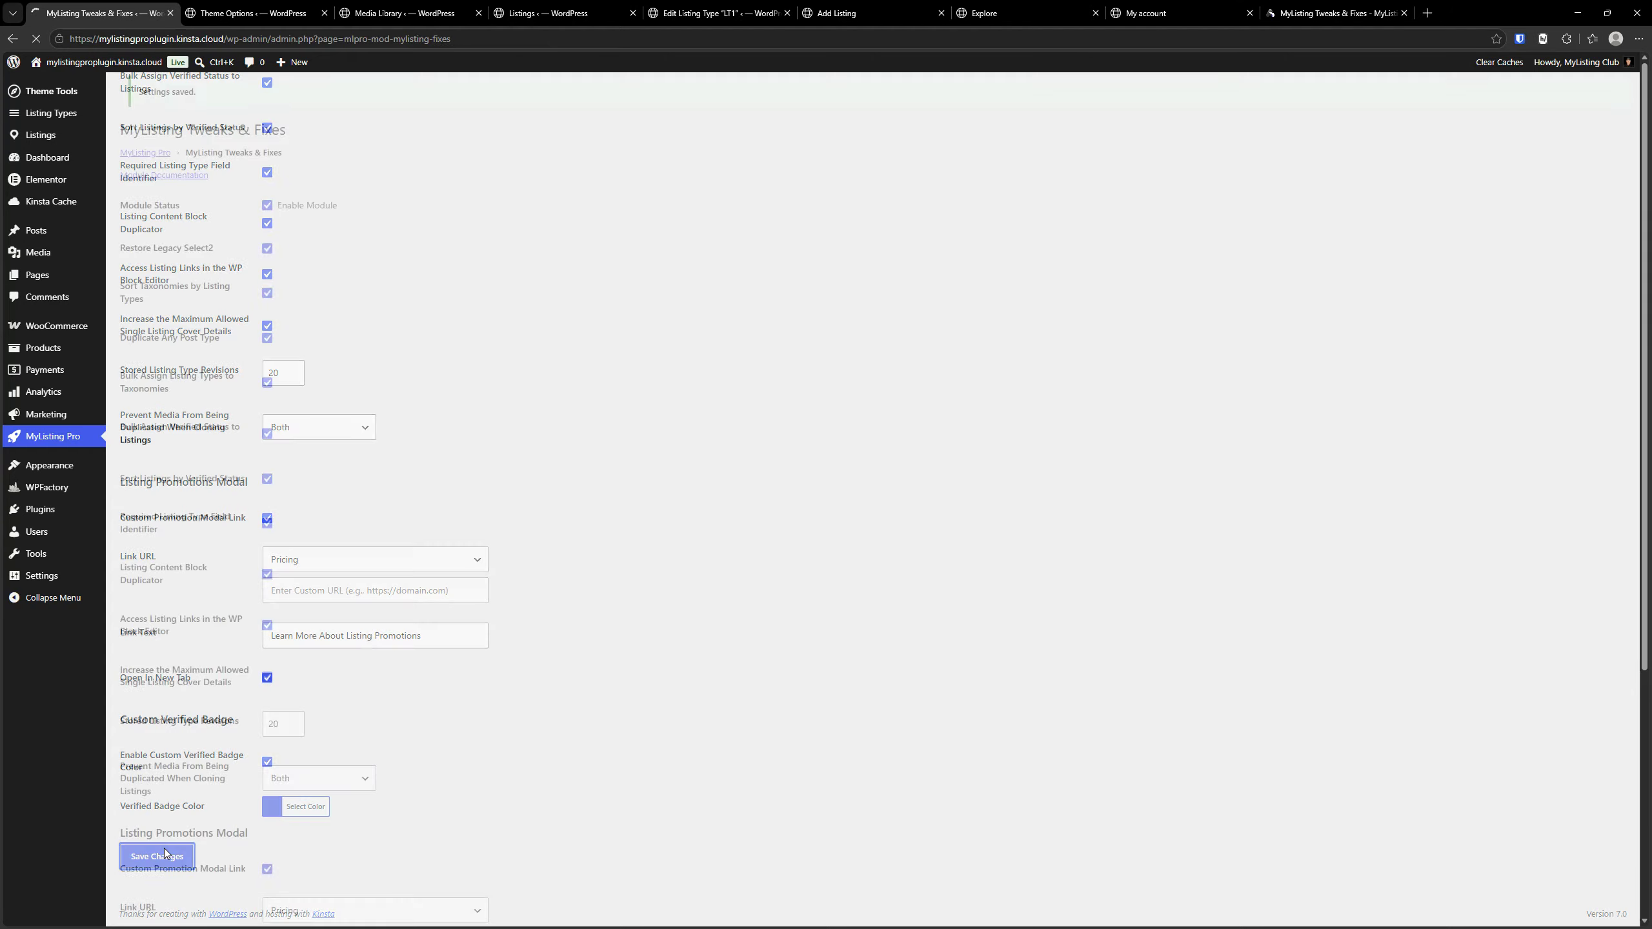
- Reload My Listings, test the "Learn More About Listing Promotions" link in the first Demo listing's promotion modal, and close the Pricing page it opens
{"action": "left_click", "coordinate": [1146, 7]}
{"action": "left_click", "coordinate": [166, 437]}
{"action": "left_click", "coordinate": [31, 40]}
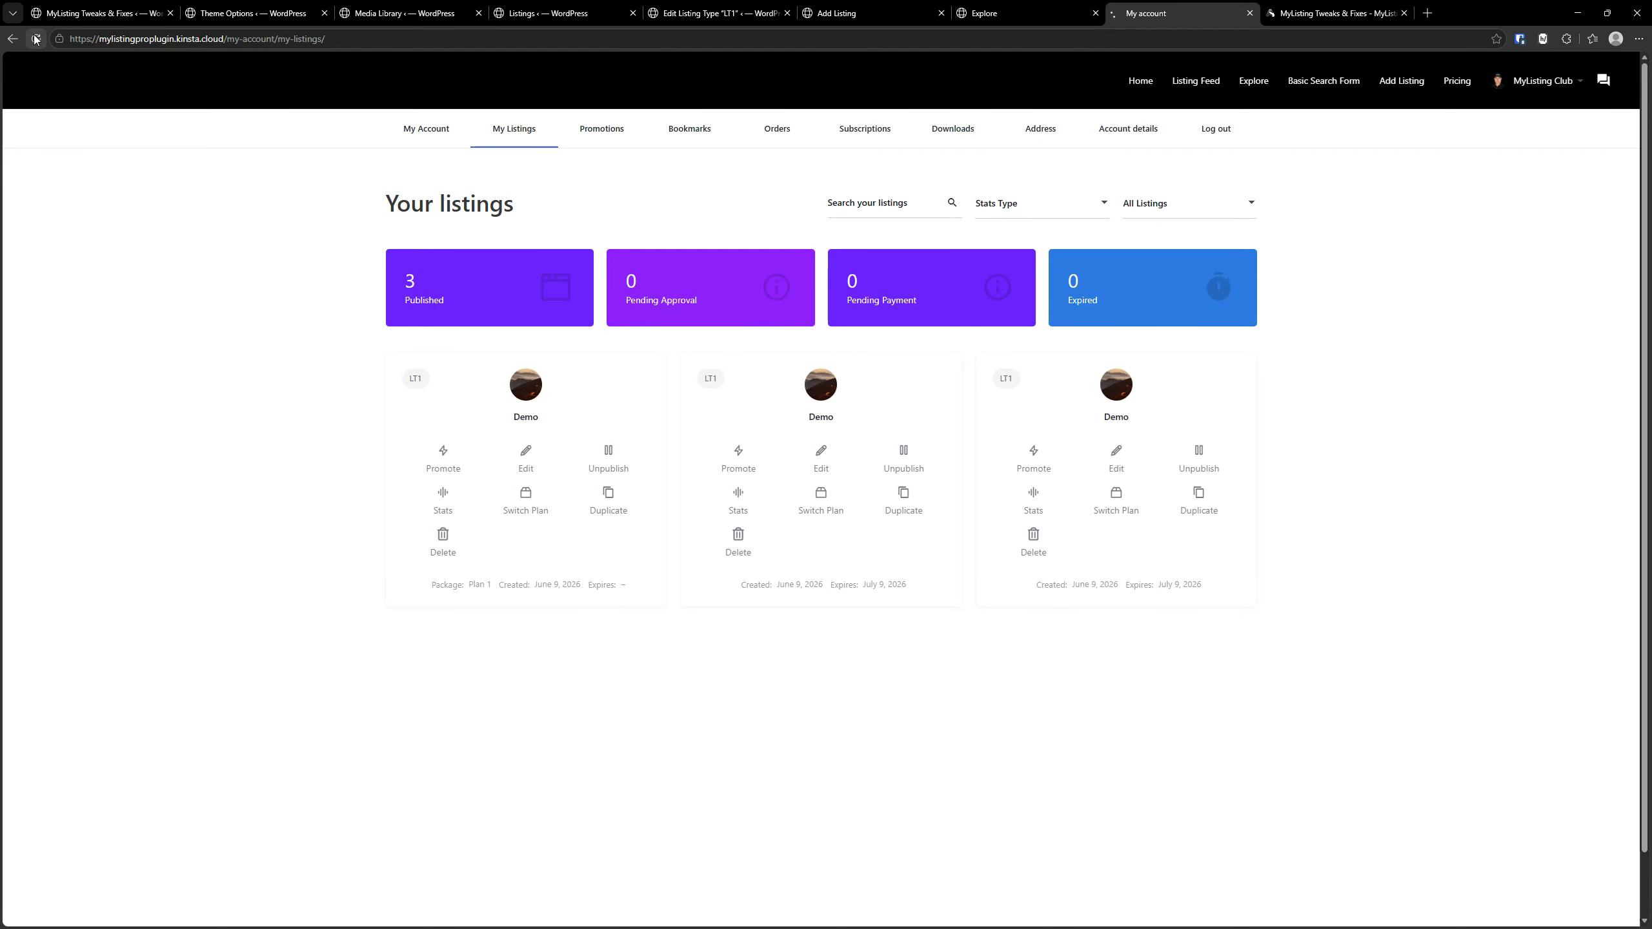
{"action": "left_click", "coordinate": [444, 456]}
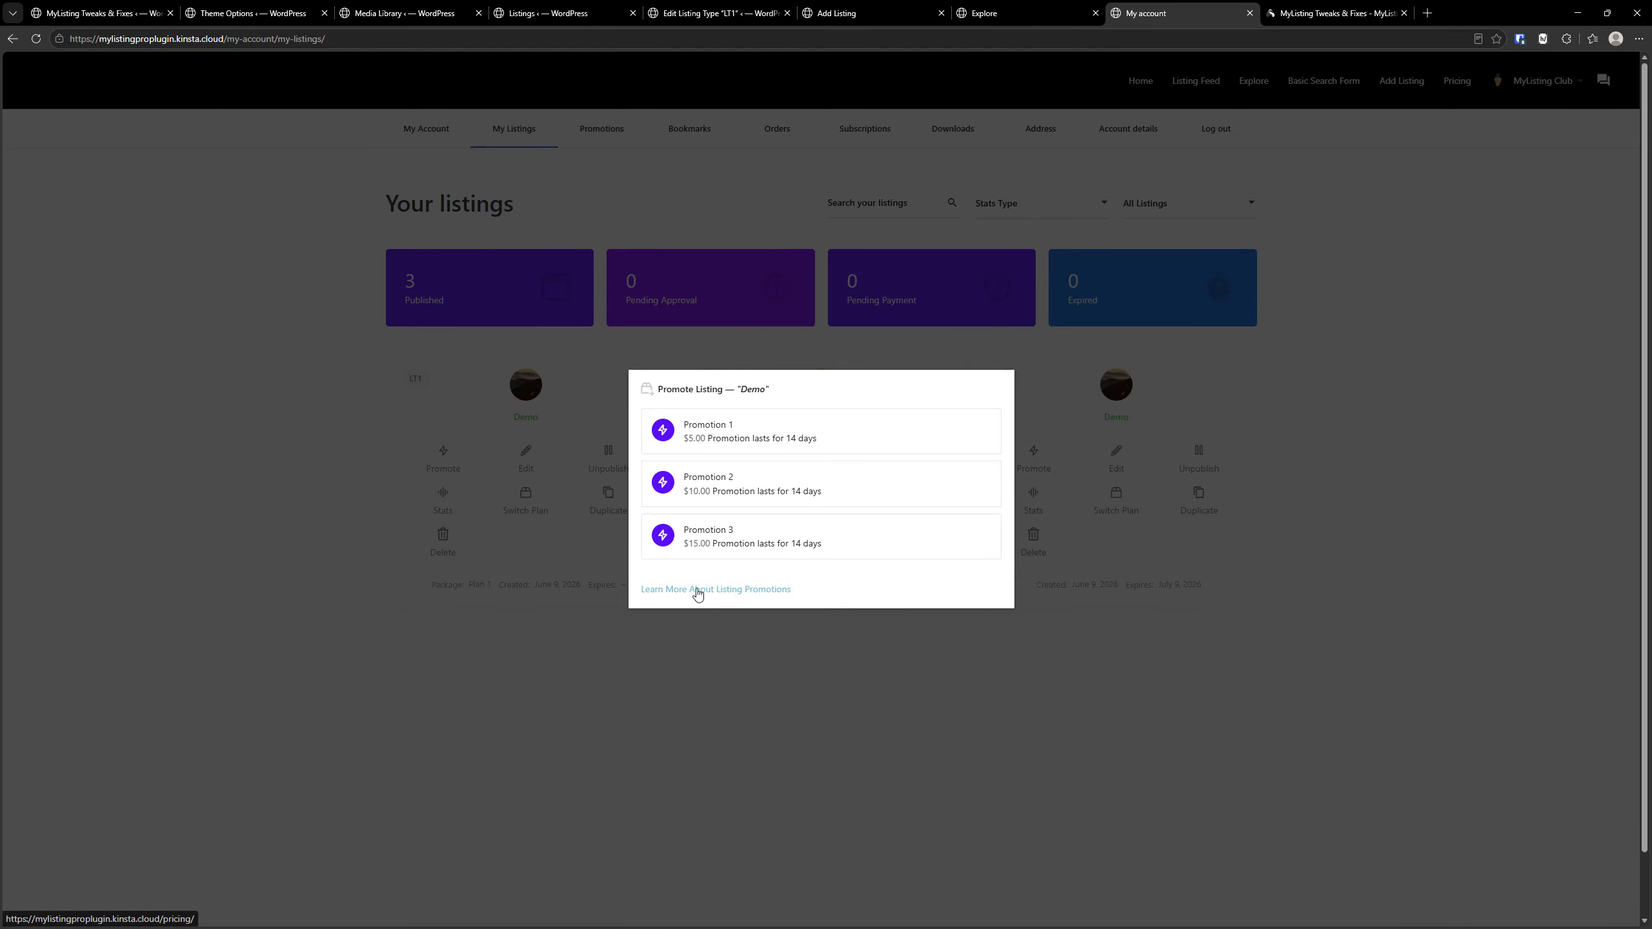
{"action": "key", "text": "ctrl"}
{"action": "key", "text": "ctrl"}
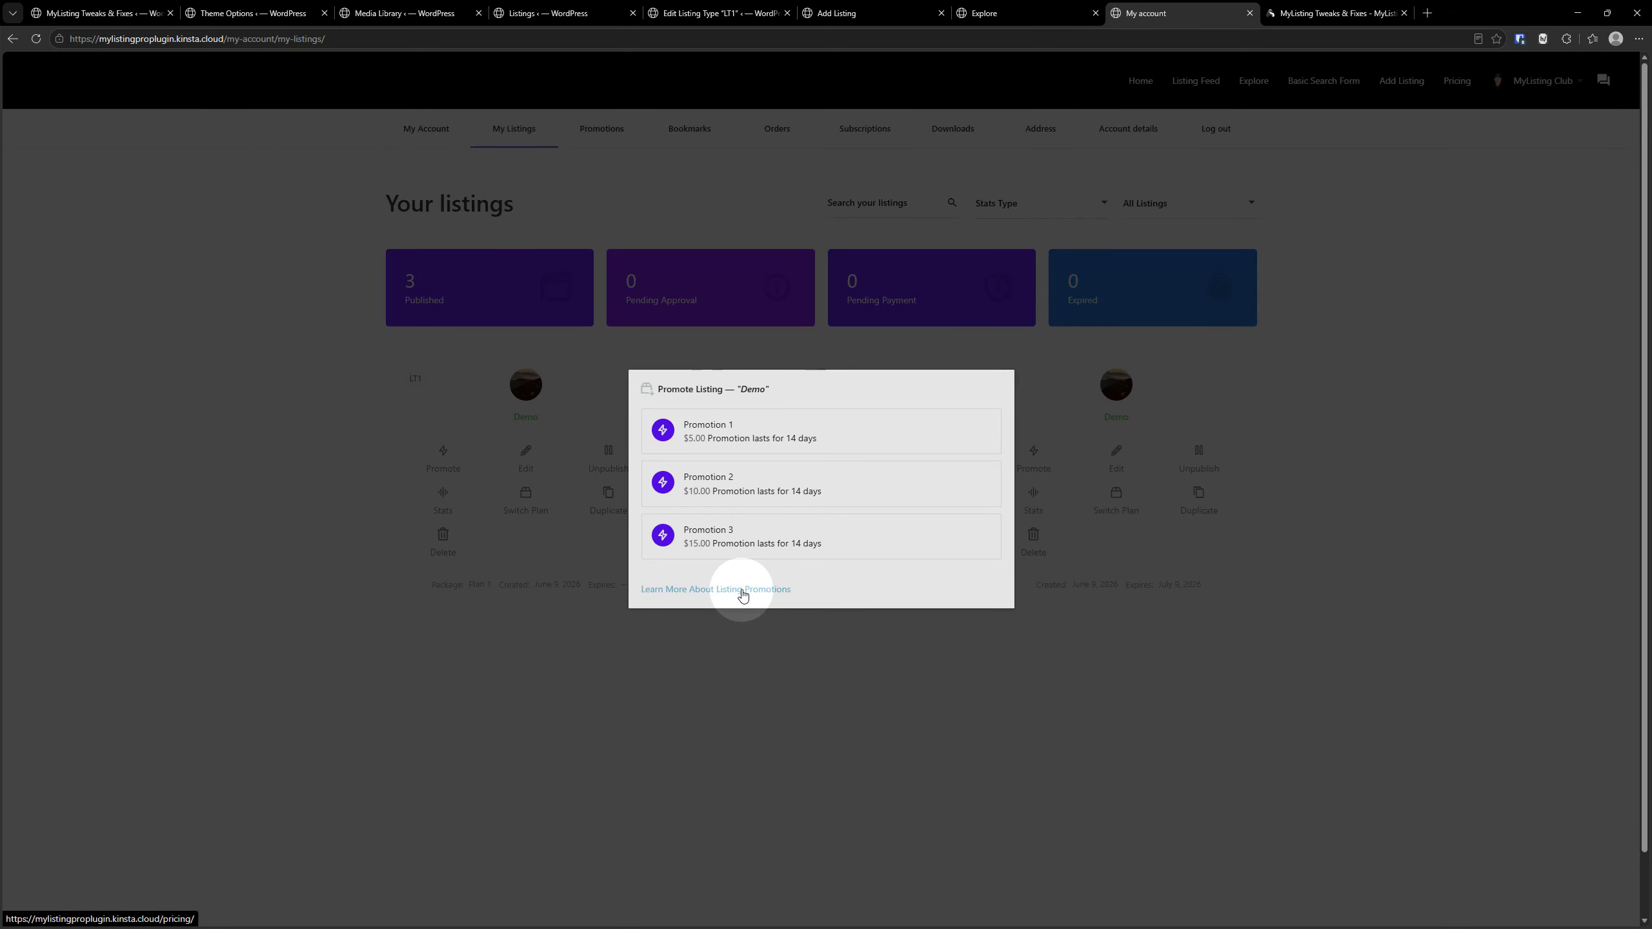
{"action": "left_click", "coordinate": [740, 593]}
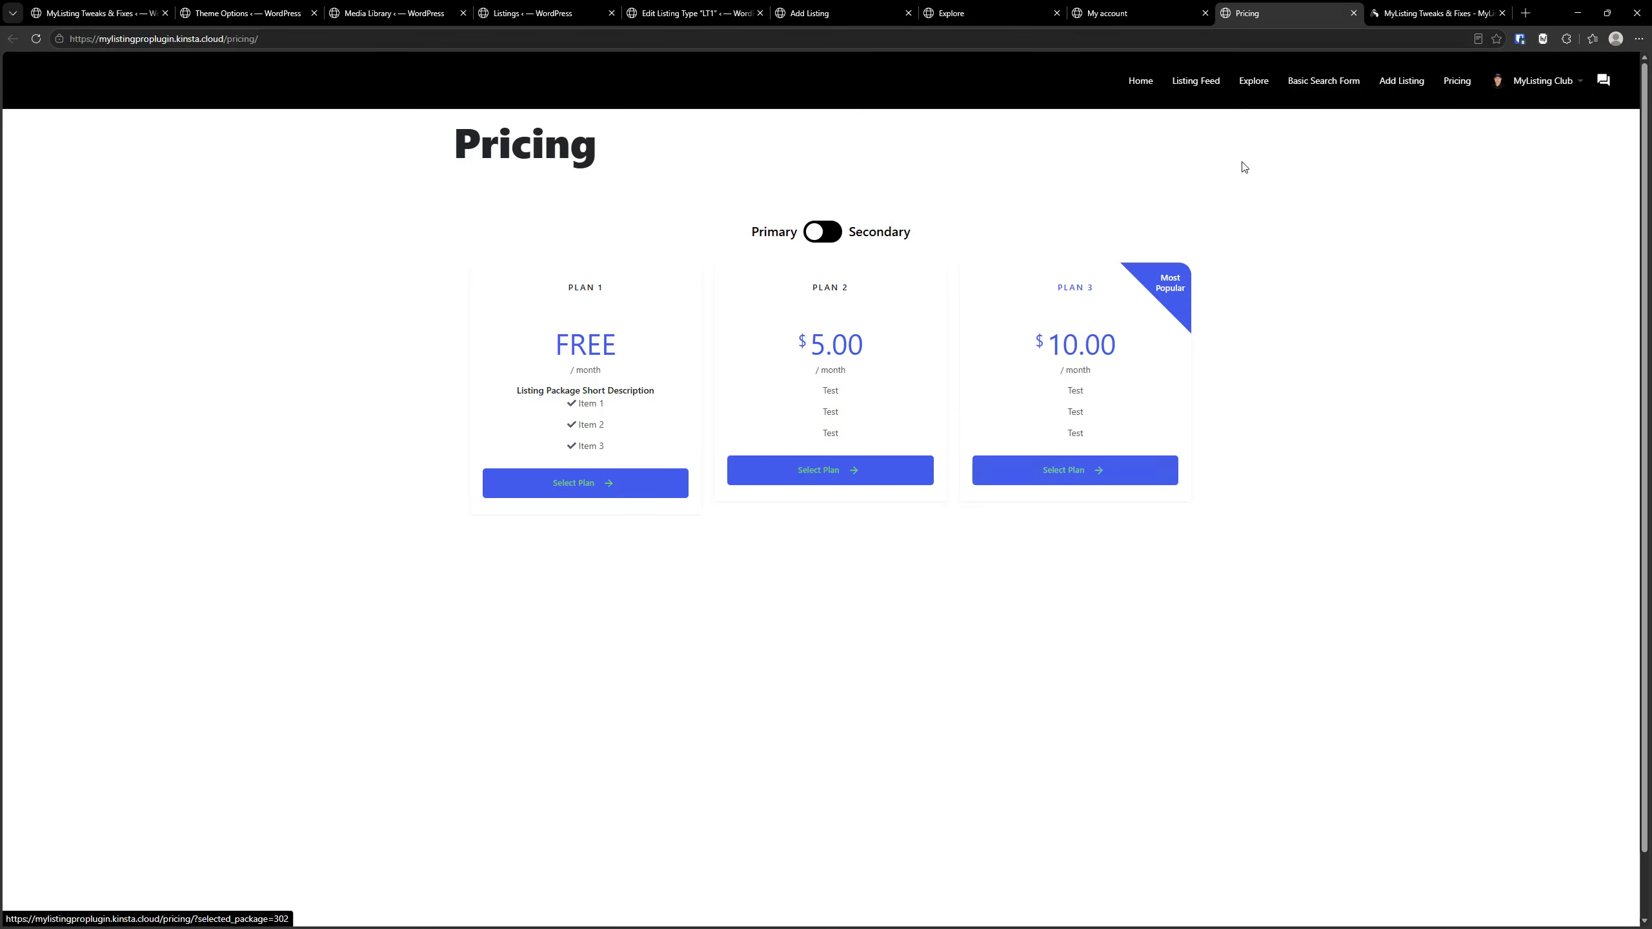
{"action": "left_click", "coordinate": [1354, 13]}
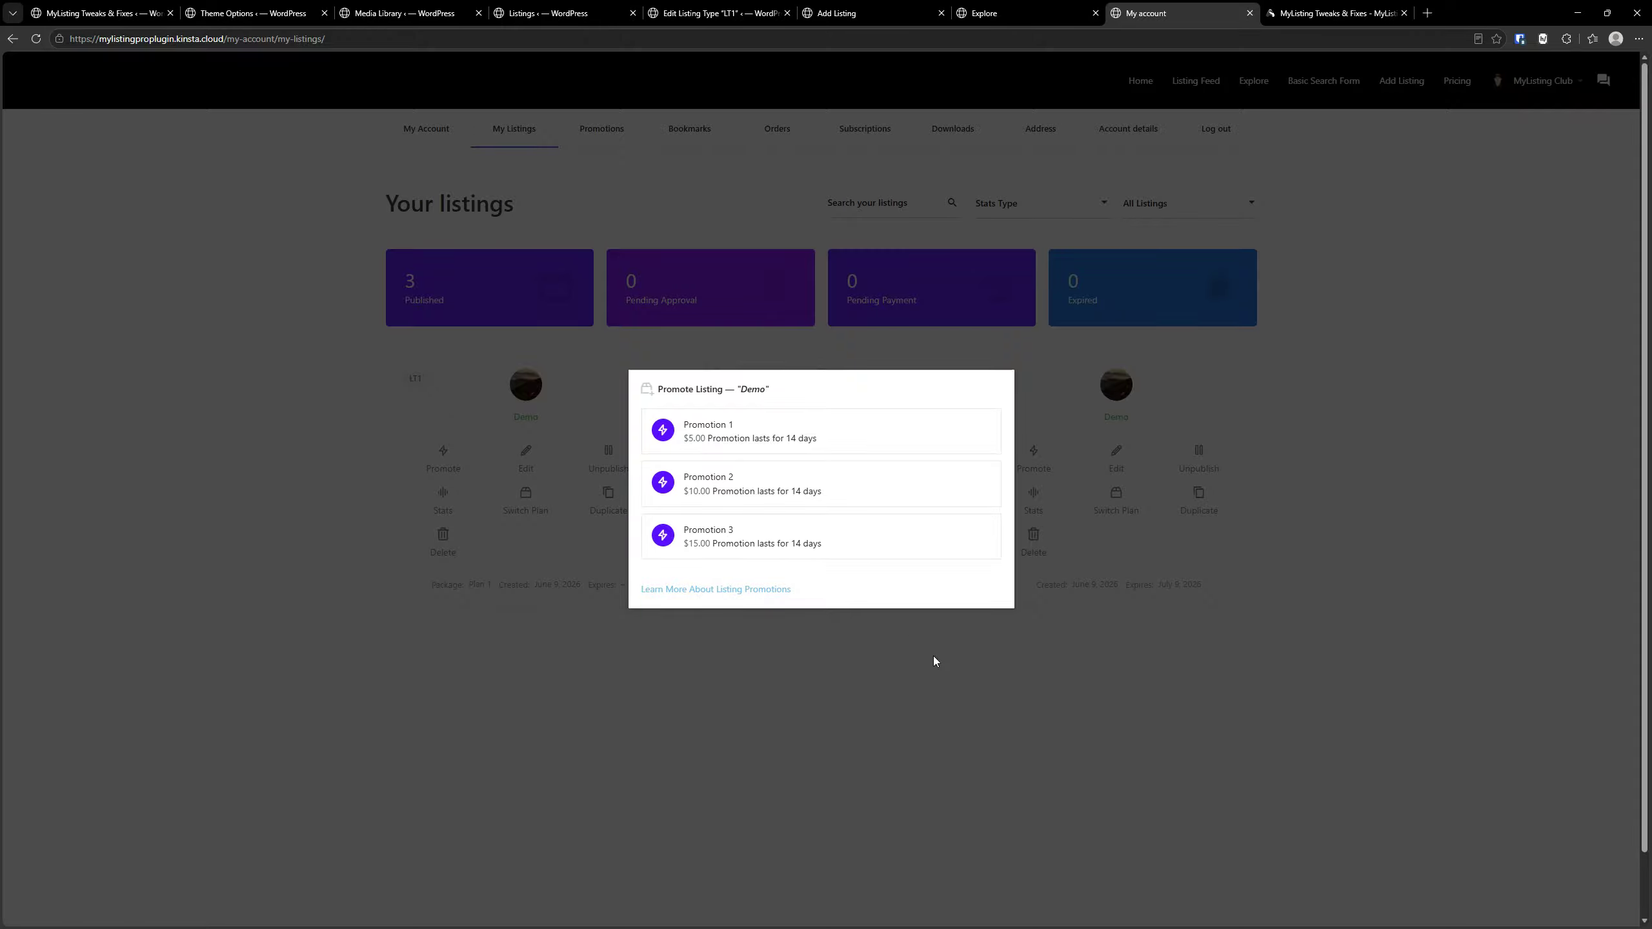
- Reload My Listings, reopen the first Demo listing's promotion modal to check the custom link again, and dismiss it
{"action": "left_click", "coordinate": [285, 486]}
{"action": "left_click", "coordinate": [36, 39]}
{"action": "left_click", "coordinate": [433, 462]}
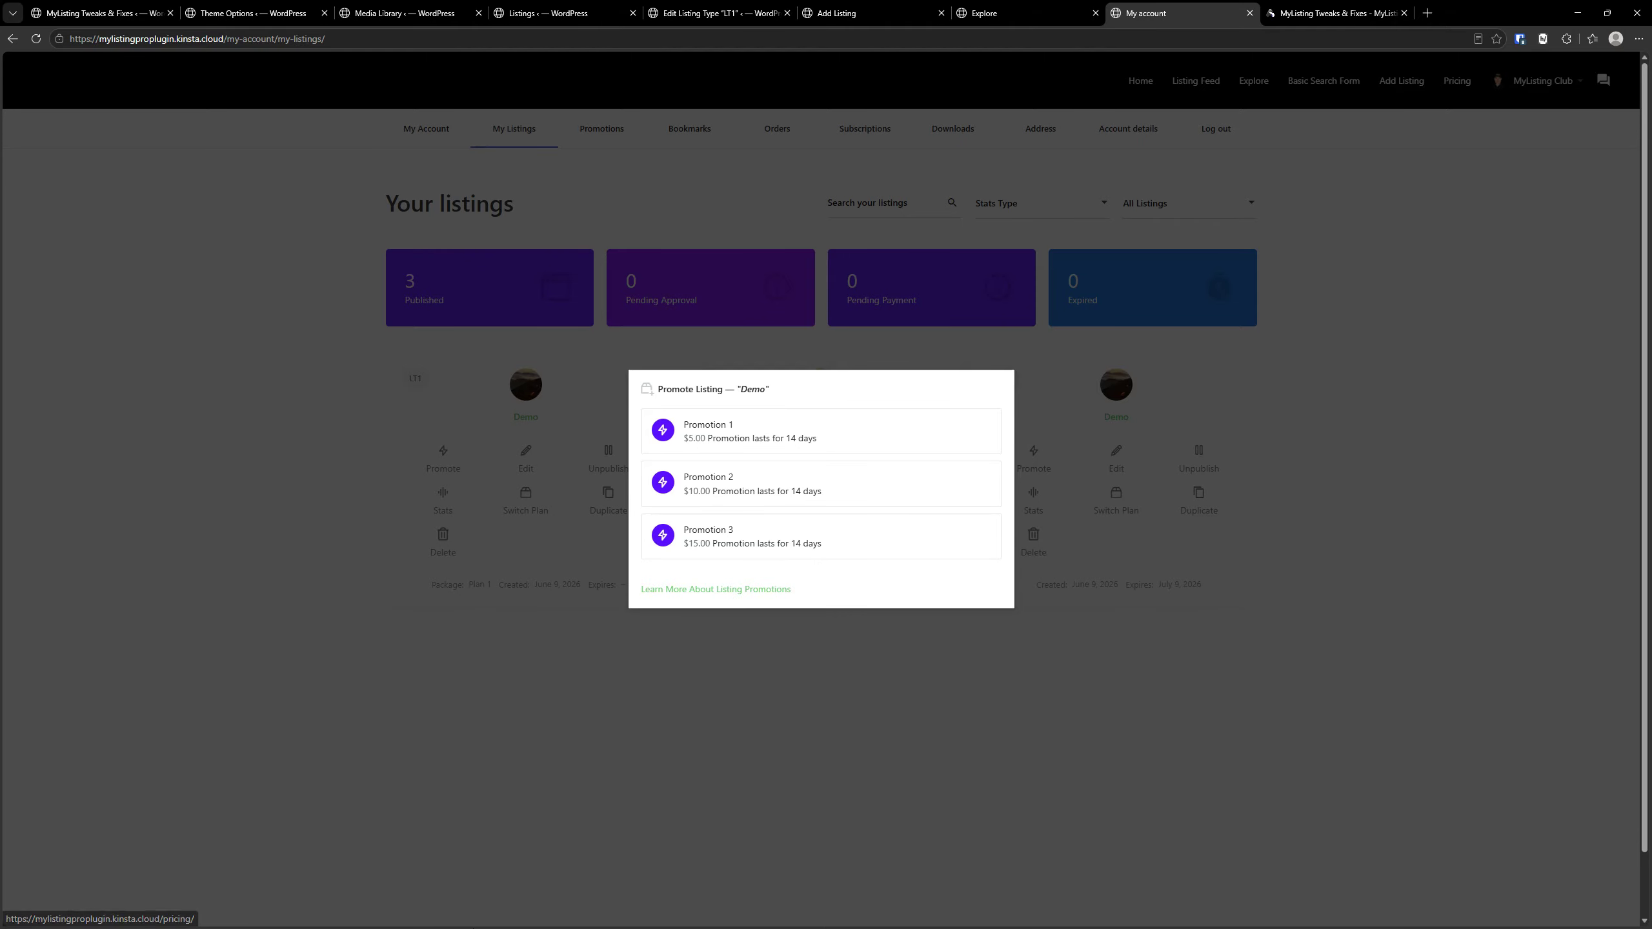
{"action": "left_click", "coordinate": [281, 374]}
- Review the MyListing Tweaks & Fixes settings once more and switch to the module's documentation page
{"action": "left_click", "coordinate": [97, 13]}
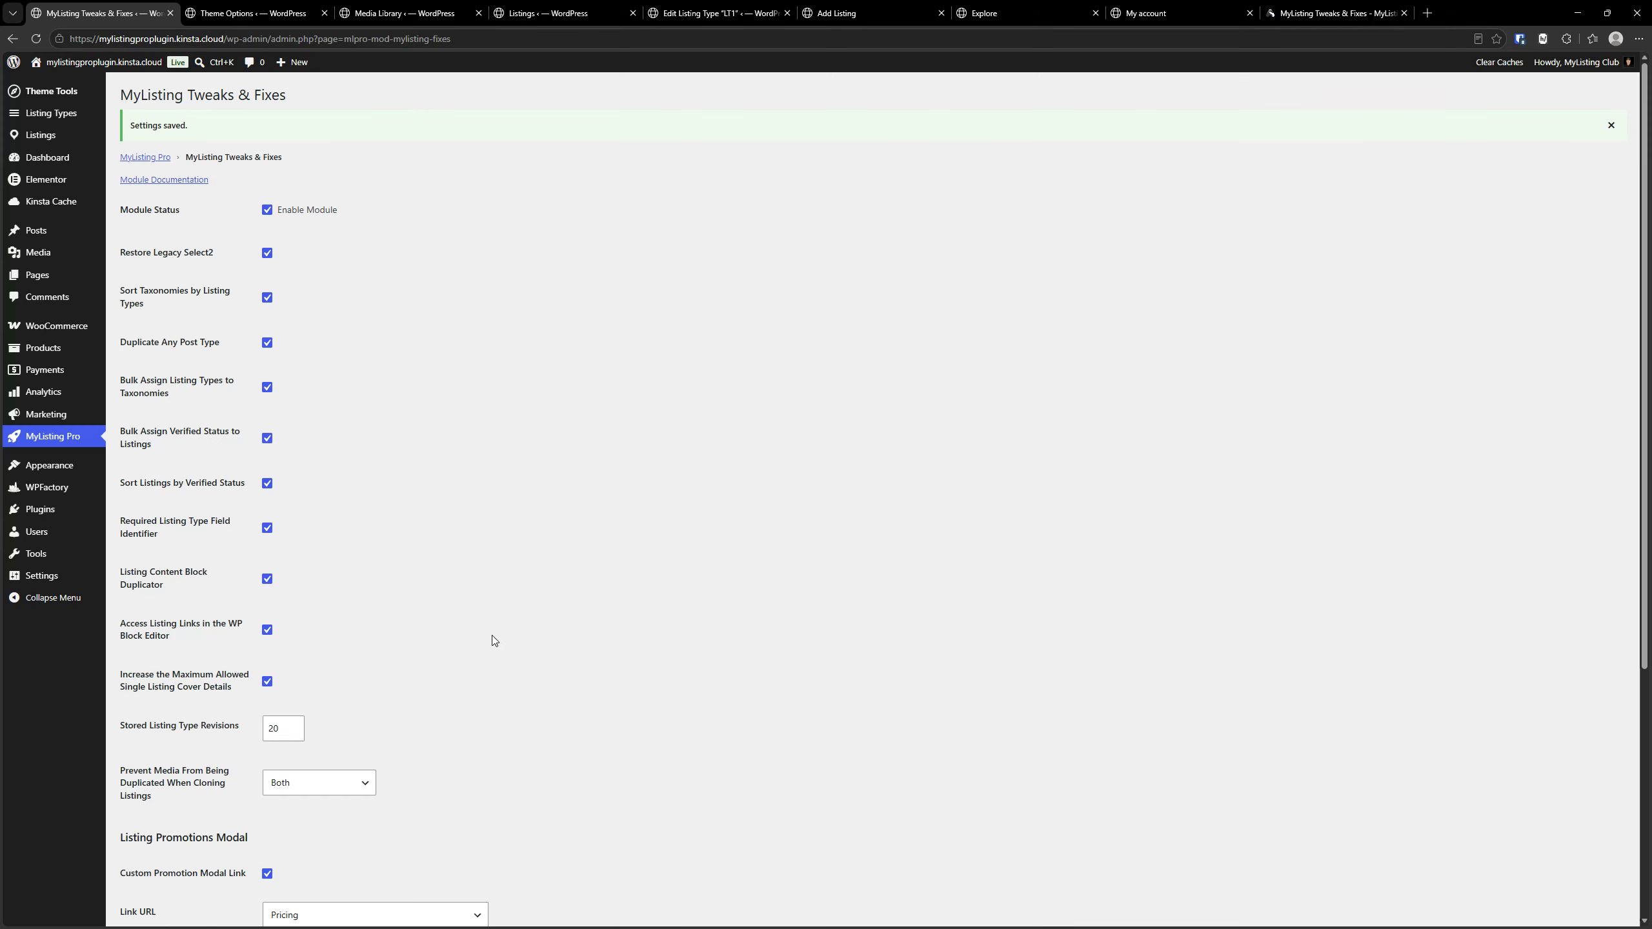
{"action": "scroll", "coordinate": [493, 637], "scroll_direction": "down", "scroll_amount": 5}
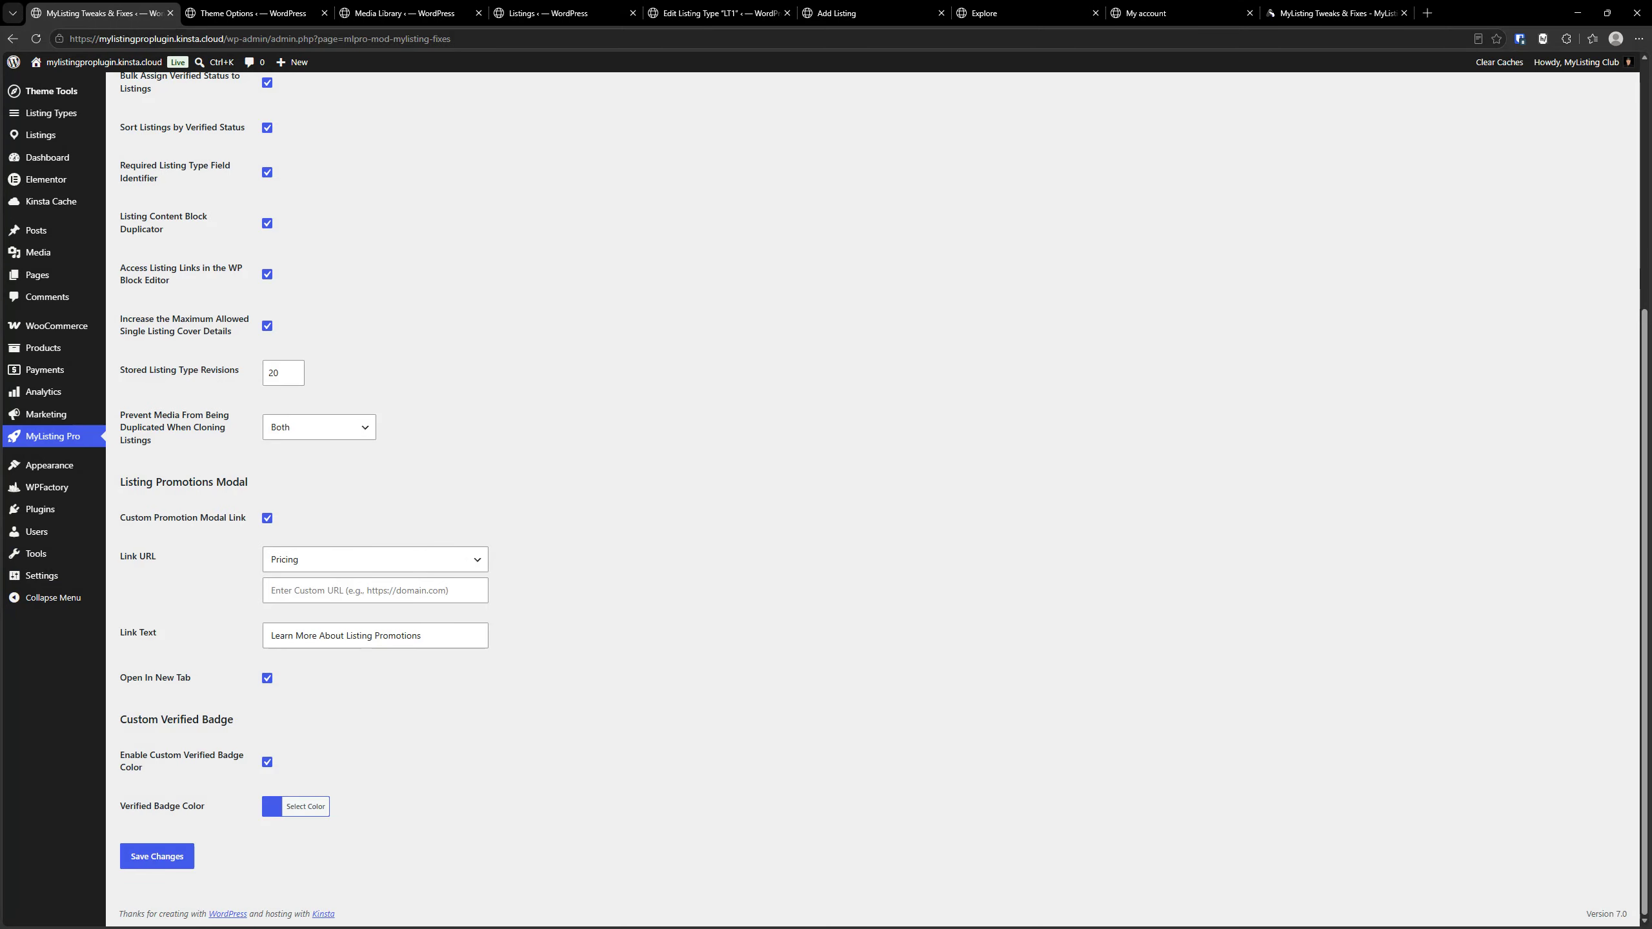
{"action": "scroll", "coordinate": [874, 510], "scroll_direction": "up", "scroll_amount": 5}
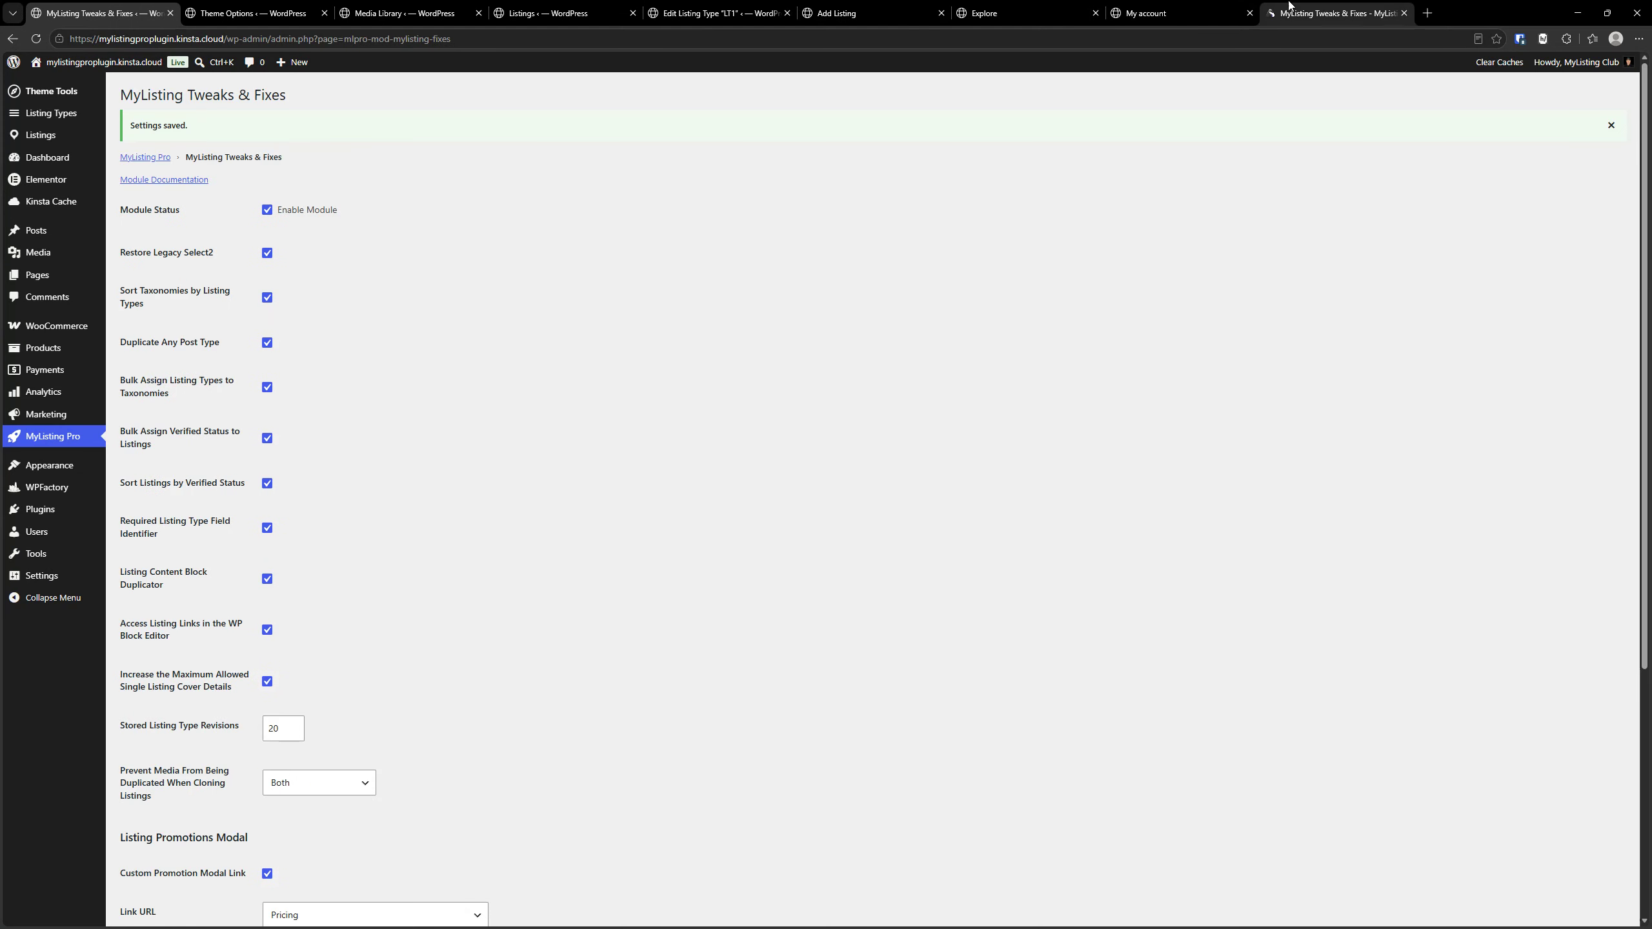
{"action": "left_click", "coordinate": [1287, 8]}
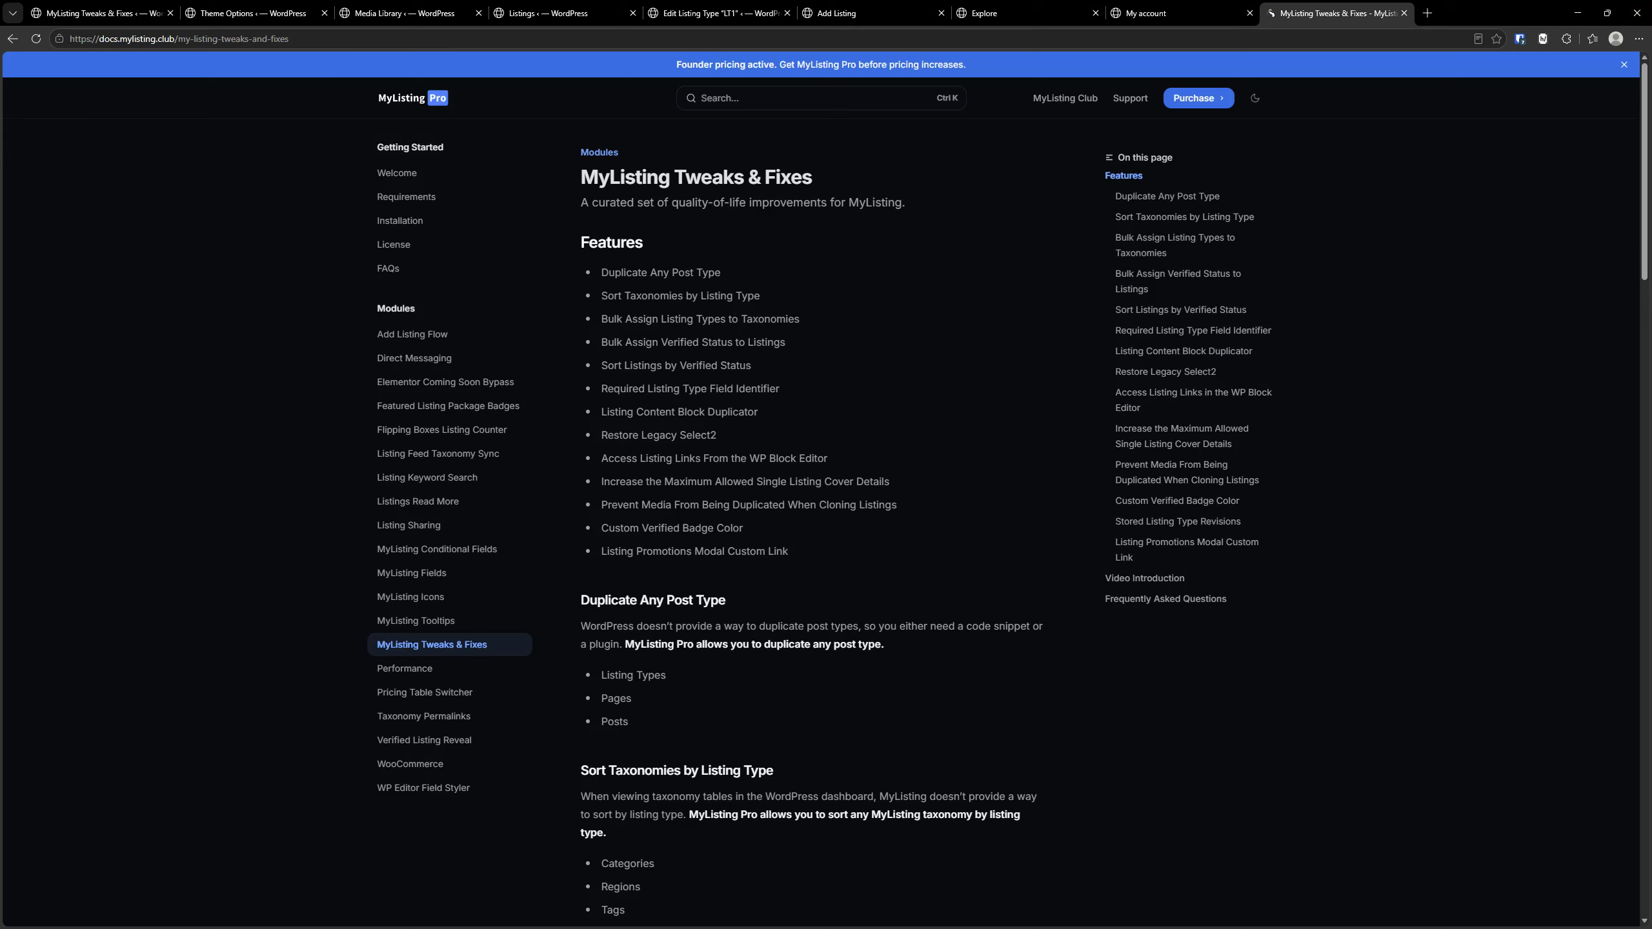